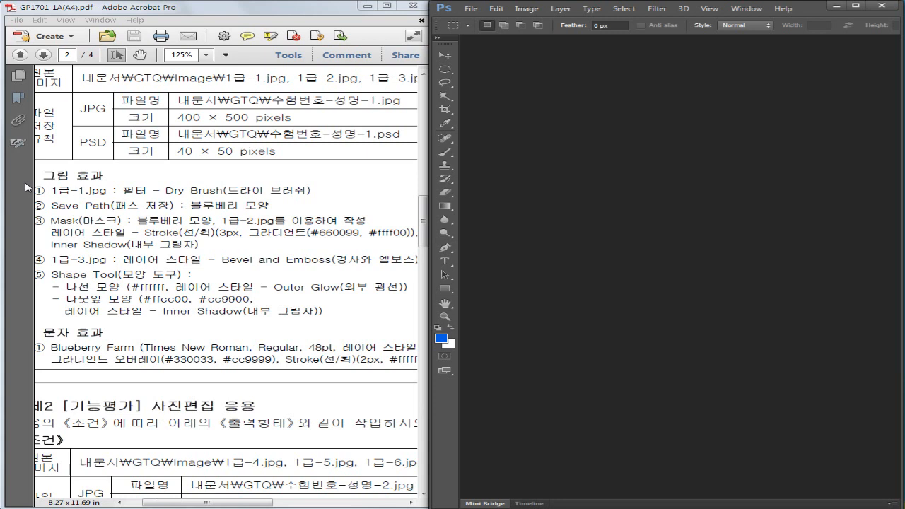
- Go to page 1 of the exam PDF and read the answer file naming rule and its example
{"action": "left_click", "coordinate": [251, 206]}
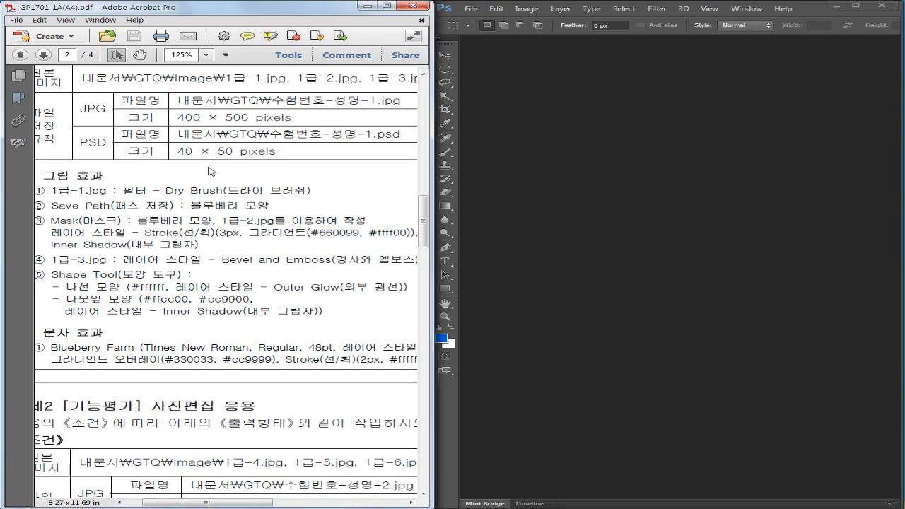
{"action": "key", "text": "space"}
{"action": "left_click_drag", "start_coordinate": [66, 217], "coordinate": [187, 353]}
{"action": "scroll", "coordinate": [185, 352], "scroll_direction": "up", "scroll_amount": 15}
{"action": "left_click_drag", "start_coordinate": [245, 266], "coordinate": [258, 375]}
{"action": "left_click_drag", "start_coordinate": [367, 393], "coordinate": [255, 325]}
{"action": "left_click_drag", "start_coordinate": [308, 369], "coordinate": [110, 347]}
{"action": "left_click_drag", "start_coordinate": [248, 199], "coordinate": [470, 210]}
{"action": "left_click_drag", "start_coordinate": [233, 231], "coordinate": [80, 219]}
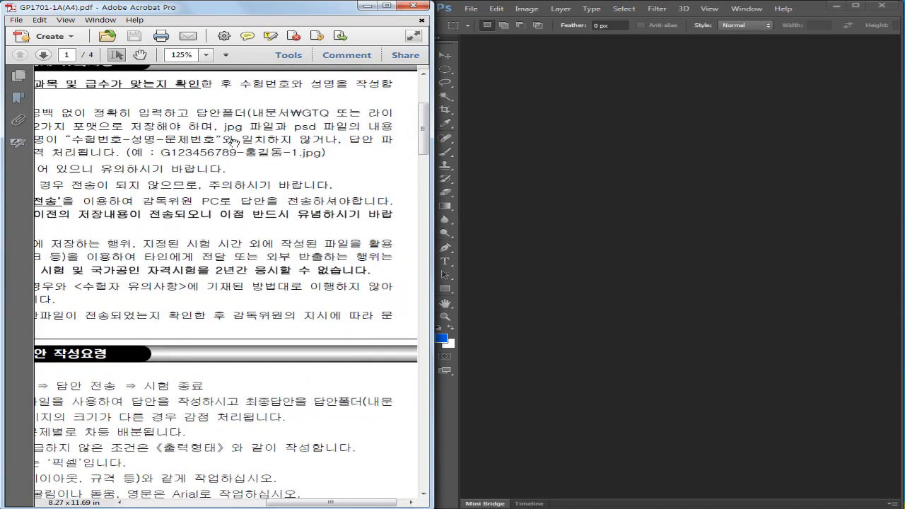
{"action": "left_click_drag", "start_coordinate": [161, 152], "coordinate": [298, 160]}
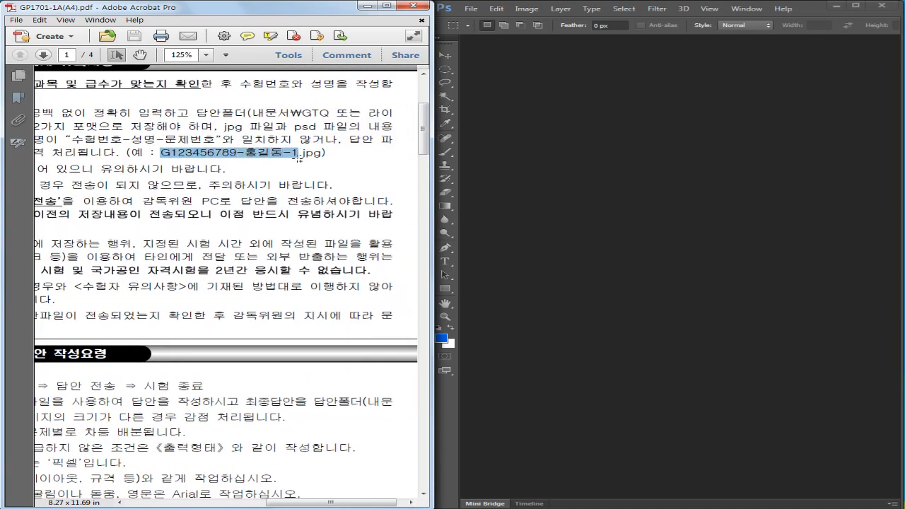
{"action": "left_click", "coordinate": [297, 157]}
{"action": "left_click_drag", "start_coordinate": [161, 152], "coordinate": [301, 159]}
{"action": "left_click", "coordinate": [302, 159]}
{"action": "left_click_drag", "start_coordinate": [302, 152], "coordinate": [161, 157]}
{"action": "left_click_drag", "start_coordinate": [299, 152], "coordinate": [326, 152]}
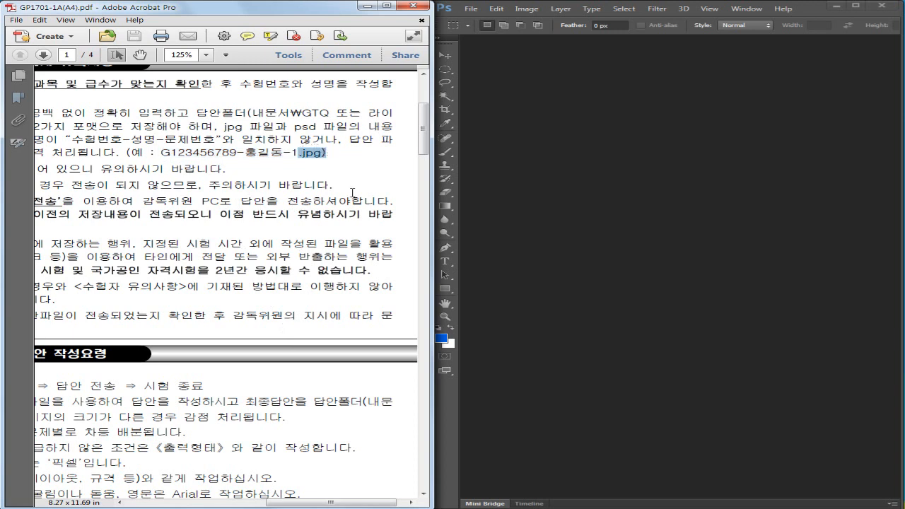
{"action": "left_click", "coordinate": [284, 209]}
- Read the answer-writing guidelines on page 1, examining the resolution required for all answer files
{"action": "left_click_drag", "start_coordinate": [221, 306], "coordinate": [337, 216]}
{"action": "left_click_drag", "start_coordinate": [113, 403], "coordinate": [292, 316]}
{"action": "left_click_drag", "start_coordinate": [193, 392], "coordinate": [181, 362]}
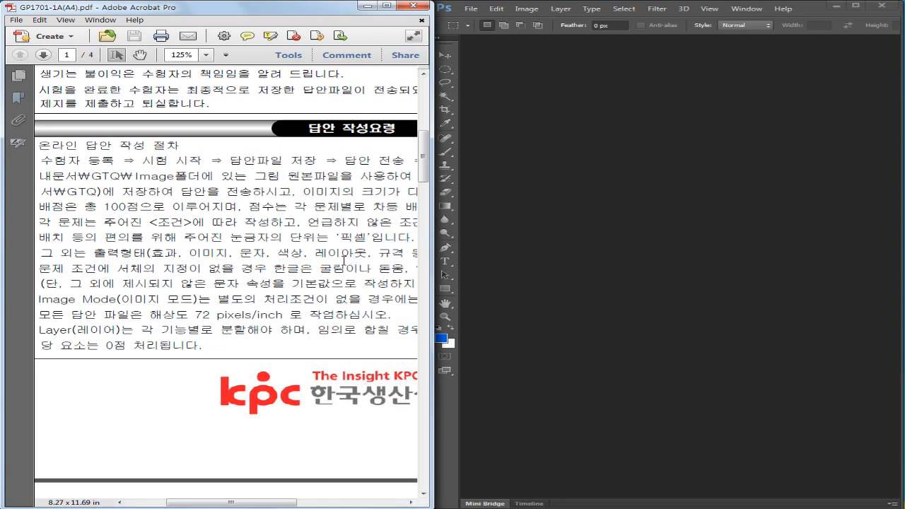
{"action": "scroll", "coordinate": [184, 311], "scroll_direction": "left", "scroll_amount": 2}
{"action": "scroll", "coordinate": [228, 264], "scroll_direction": "down", "scroll_amount": 2}
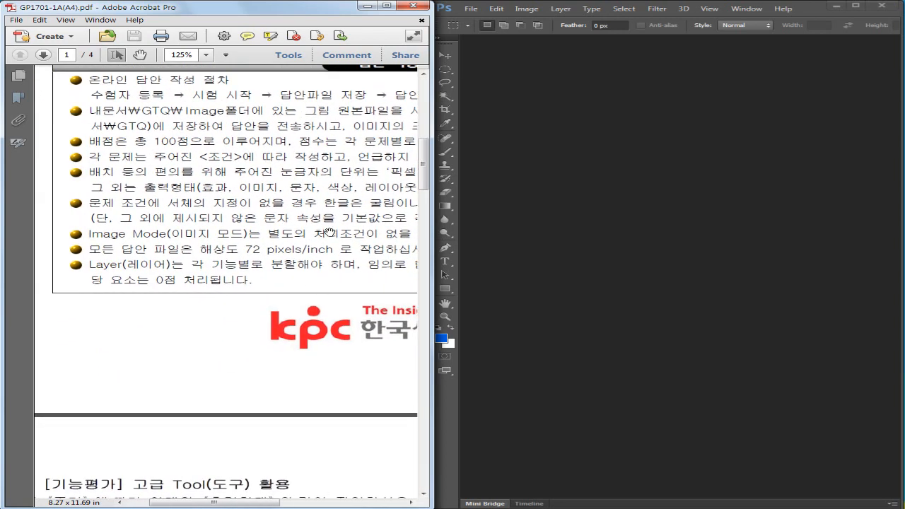
{"action": "scroll", "coordinate": [330, 232], "scroll_direction": "up", "scroll_amount": 1}
{"action": "scroll", "coordinate": [330, 232], "scroll_direction": "right", "scroll_amount": 1}
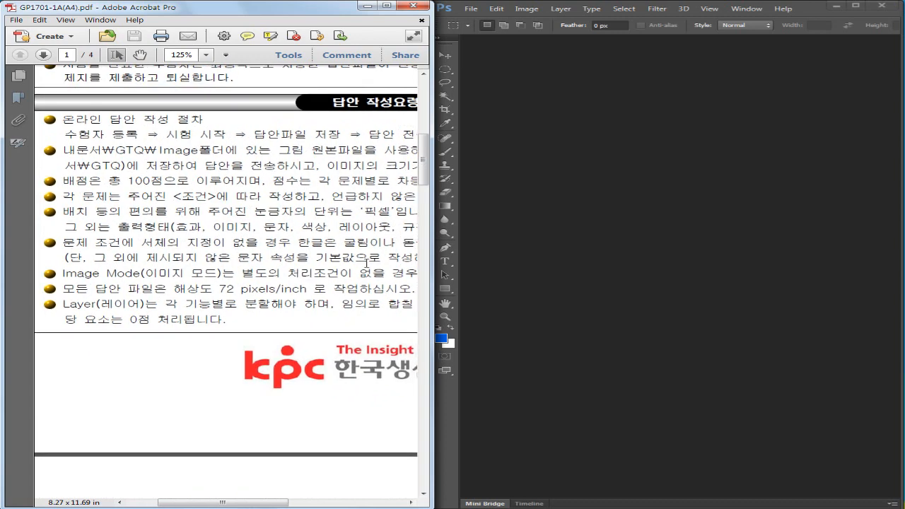
{"action": "scroll", "coordinate": [353, 305], "scroll_direction": "down", "scroll_amount": 2}
{"action": "scroll", "coordinate": [353, 306], "scroll_direction": "right", "scroll_amount": 1}
{"action": "left_click_drag", "start_coordinate": [47, 227], "coordinate": [400, 231]}
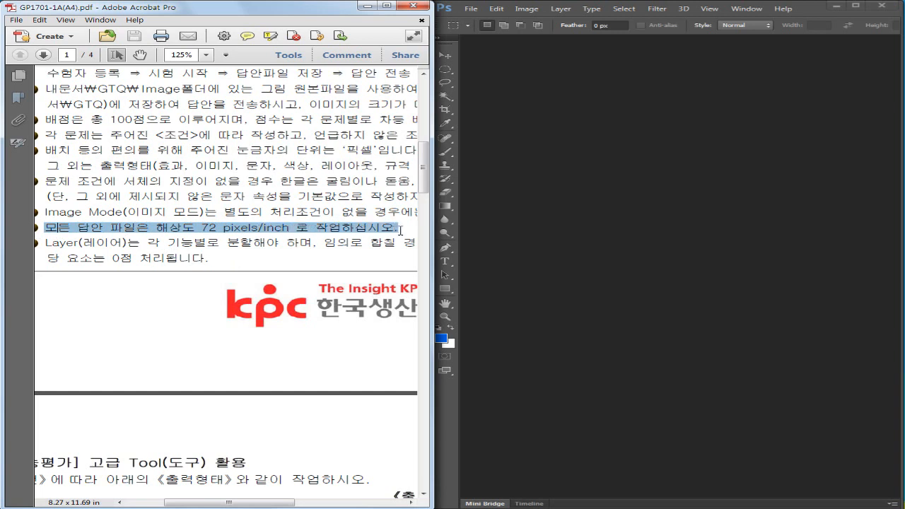
{"action": "left_click", "coordinate": [124, 229]}
{"action": "left_click_drag", "start_coordinate": [77, 230], "coordinate": [226, 229]}
- Examine the guideline on which Image Mode to use when no separate condition is given
{"action": "left_click_drag", "start_coordinate": [47, 212], "coordinate": [335, 213]}
{"action": "left_click", "coordinate": [333, 249]}
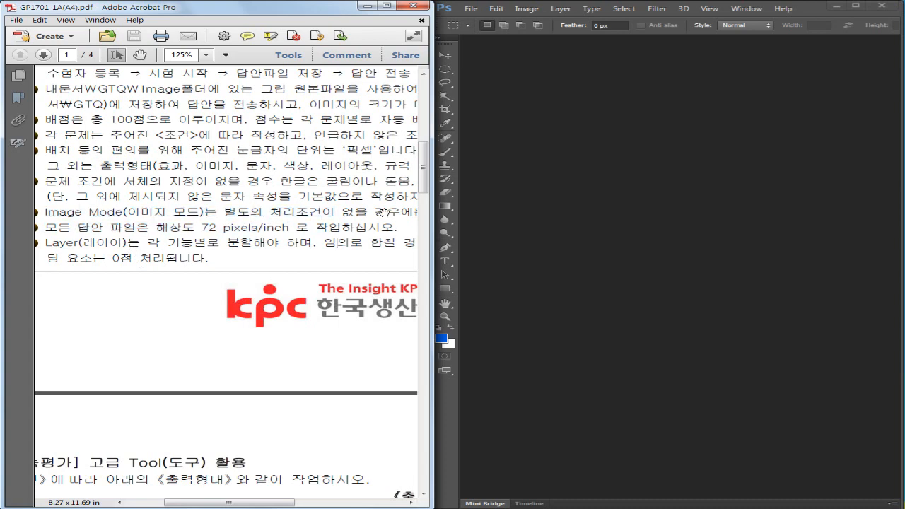
{"action": "scroll", "coordinate": [297, 219], "scroll_direction": "right", "scroll_amount": 5}
{"action": "left_click_drag", "start_coordinate": [269, 201], "coordinate": [409, 209]}
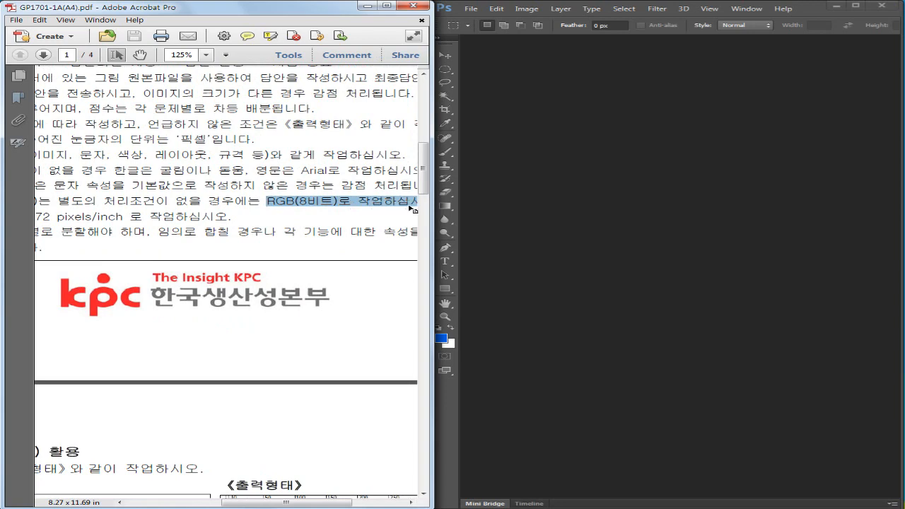
- Examine the guideline on default Korean and English fonts for questions that specify no typeface
{"action": "scroll", "coordinate": [96, 214], "scroll_direction": "left", "scroll_amount": 5}
{"action": "scroll", "coordinate": [95, 213], "scroll_direction": "up", "scroll_amount": 1}
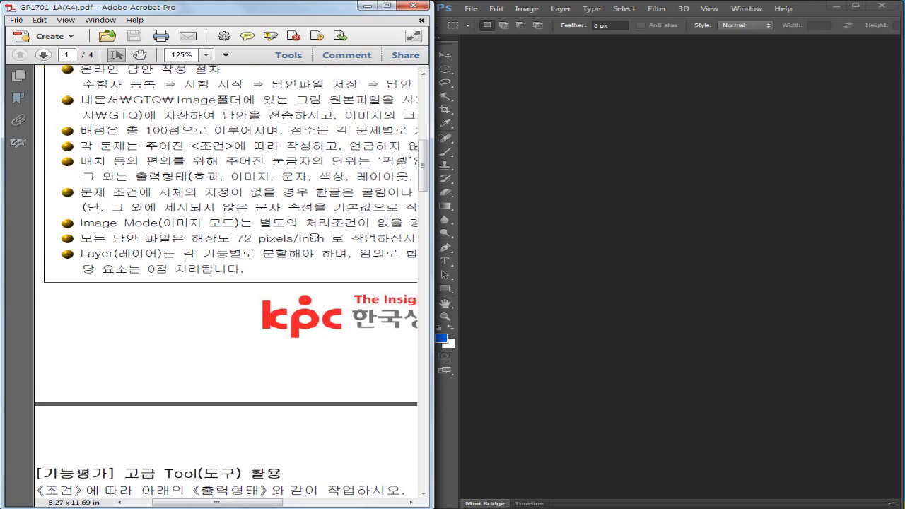
{"action": "scroll", "coordinate": [304, 234], "scroll_direction": "right", "scroll_amount": 2}
{"action": "scroll", "coordinate": [304, 233], "scroll_direction": "down", "scroll_amount": 1}
{"action": "left_click_drag", "start_coordinate": [57, 179], "coordinate": [383, 178]}
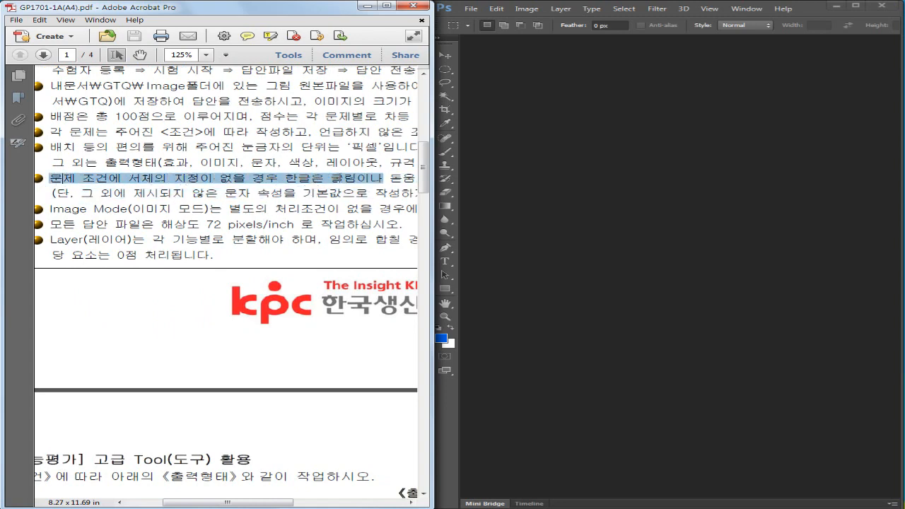
{"action": "scroll", "coordinate": [362, 178], "scroll_direction": "right", "scroll_amount": 4}
{"action": "scroll", "coordinate": [362, 178], "scroll_direction": "up", "scroll_amount": 1}
{"action": "double_click", "coordinate": [177, 186]}
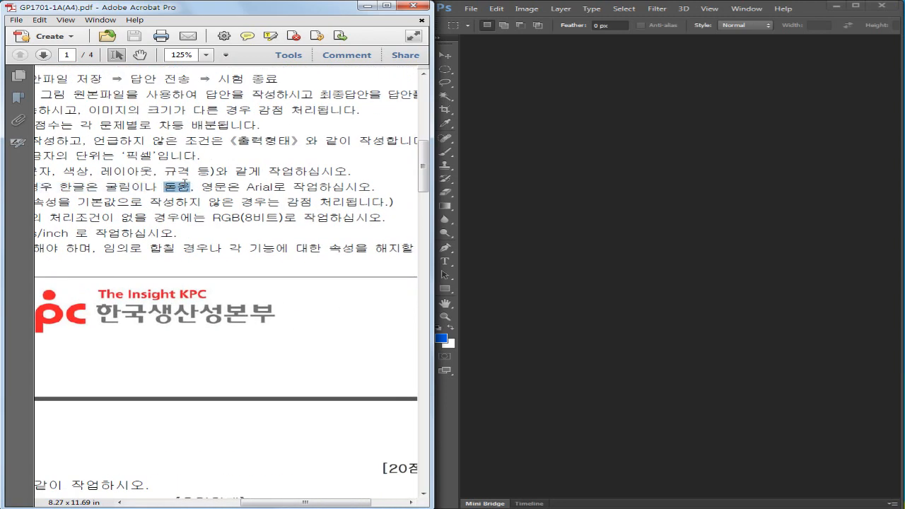
{"action": "left_click_drag", "start_coordinate": [106, 187], "coordinate": [273, 186]}
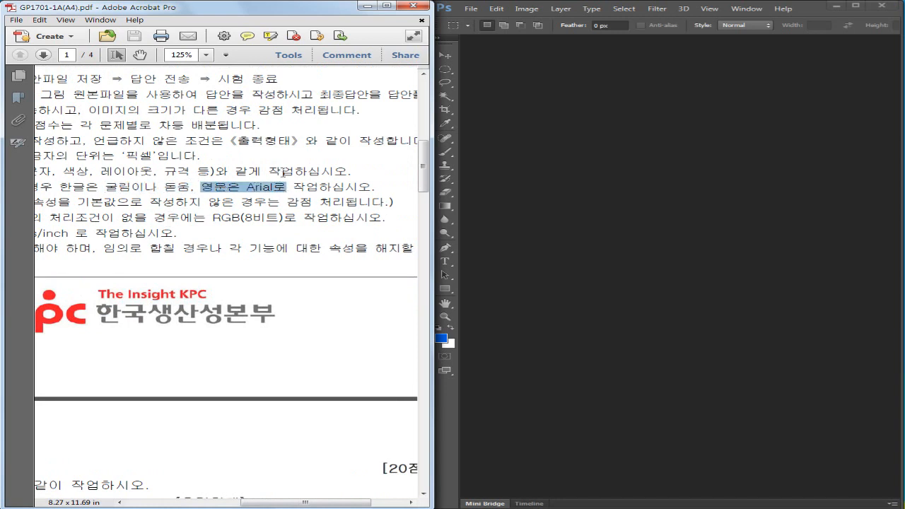
- Examine the guideline on the ruler unit used for laying out the artwork
{"action": "left_click_drag", "start_coordinate": [139, 249], "coordinate": [305, 274]}
{"action": "left_click_drag", "start_coordinate": [192, 250], "coordinate": [240, 249]}
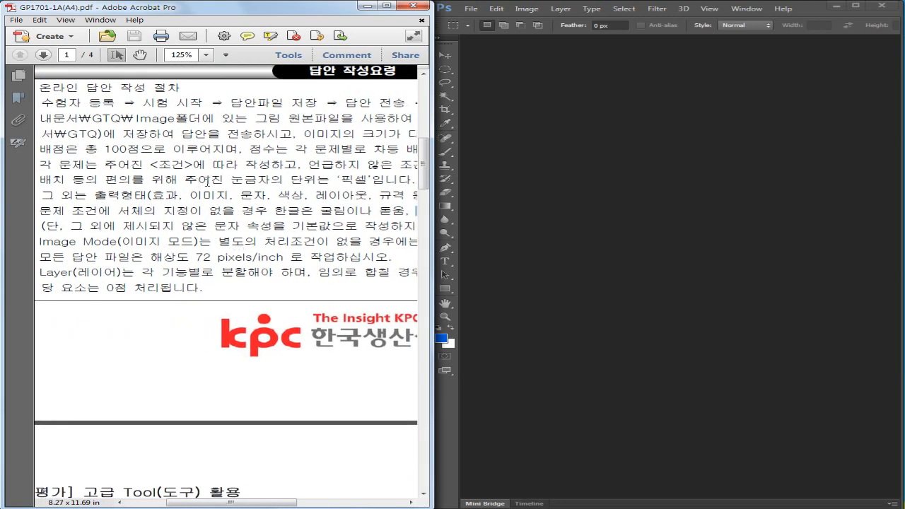
{"action": "left_click_drag", "start_coordinate": [210, 181], "coordinate": [366, 181]}
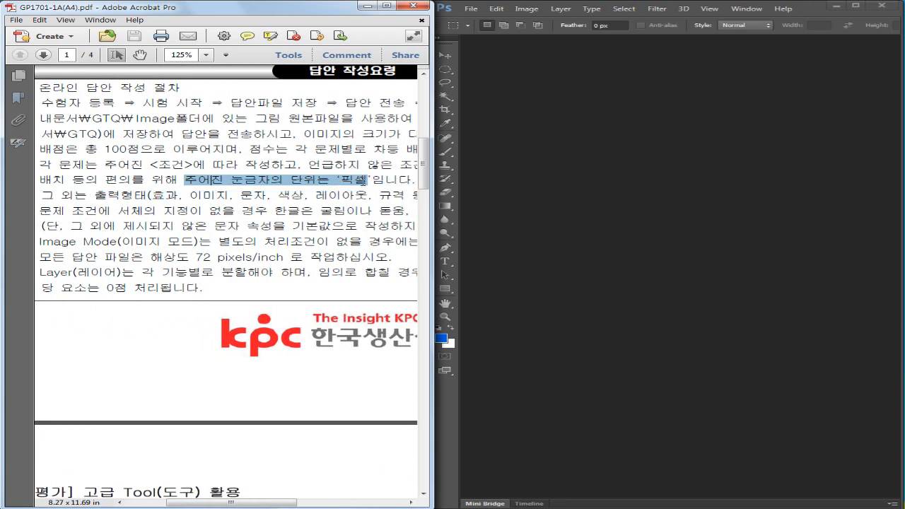
{"action": "left_click", "coordinate": [315, 181]}
{"action": "left_click_drag", "start_coordinate": [185, 181], "coordinate": [367, 180]}
{"action": "left_click_drag", "start_coordinate": [211, 212], "coordinate": [311, 214]}
{"action": "left_click", "coordinate": [262, 244]}
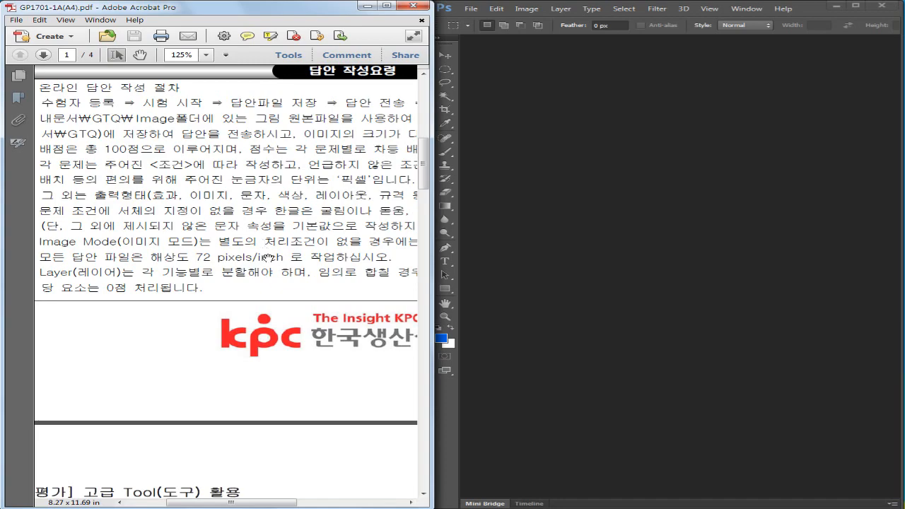
- Examine the guideline on keeping layers separate and the scoring penalty for merging them
{"action": "scroll", "coordinate": [248, 385], "scroll_direction": "down", "scroll_amount": 5}
{"action": "scroll", "coordinate": [223, 458], "scroll_direction": "up", "scroll_amount": 1}
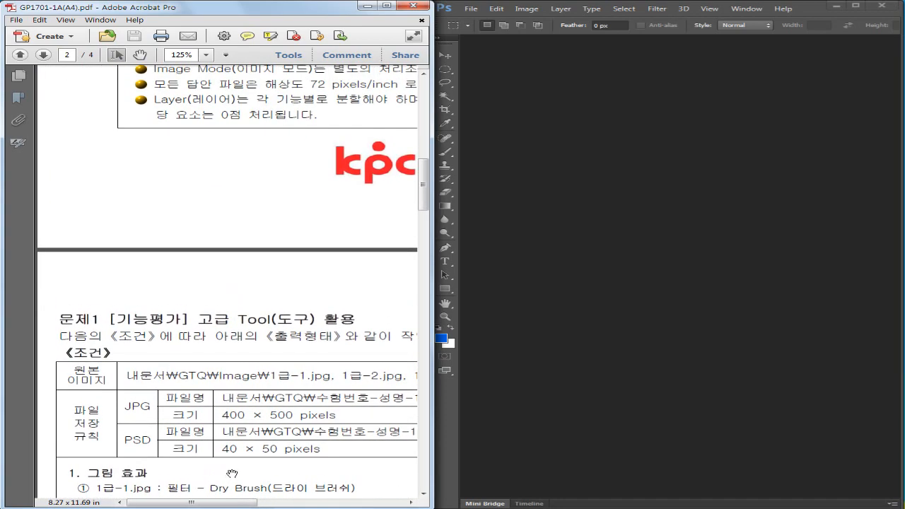
{"action": "left_click_drag", "start_coordinate": [382, 258], "coordinate": [31, 327]}
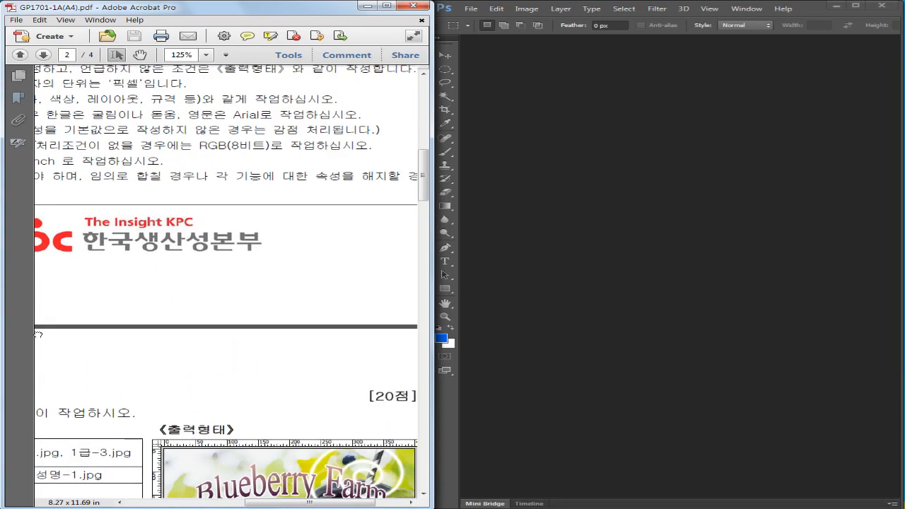
{"action": "left_click_drag", "start_coordinate": [222, 303], "coordinate": [348, 247]}
{"action": "left_click_drag", "start_coordinate": [171, 214], "coordinate": [248, 233]}
{"action": "left_click_drag", "start_coordinate": [45, 143], "coordinate": [270, 139]}
{"action": "left_click", "coordinate": [220, 134]}
{"action": "left_click_drag", "start_coordinate": [320, 156], "coordinate": [424, 140]}
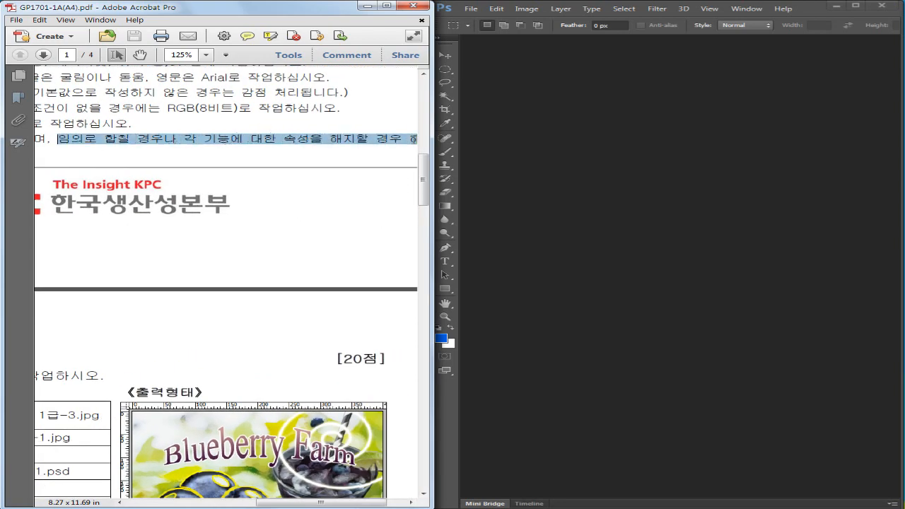
{"action": "left_click_drag", "start_coordinate": [318, 182], "coordinate": [205, 191]}
{"action": "left_click_drag", "start_coordinate": [92, 210], "coordinate": [409, 209]}
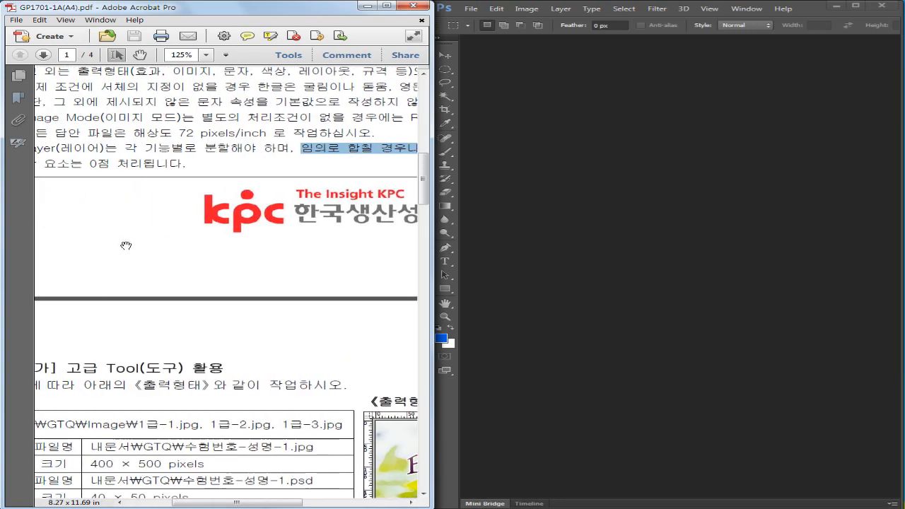
{"action": "left_click_drag", "start_coordinate": [126, 245], "coordinate": [237, 244]}
{"action": "left_click_drag", "start_coordinate": [124, 162], "coordinate": [213, 166]}
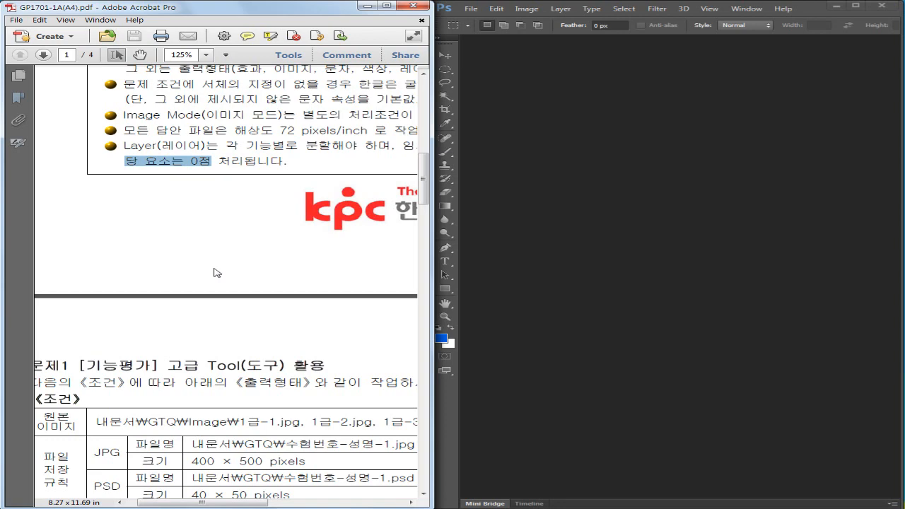
{"action": "left_click", "coordinate": [212, 164]}
{"action": "left_click_drag", "start_coordinate": [195, 161], "coordinate": [211, 162]}
{"action": "left_click", "coordinate": [270, 134]}
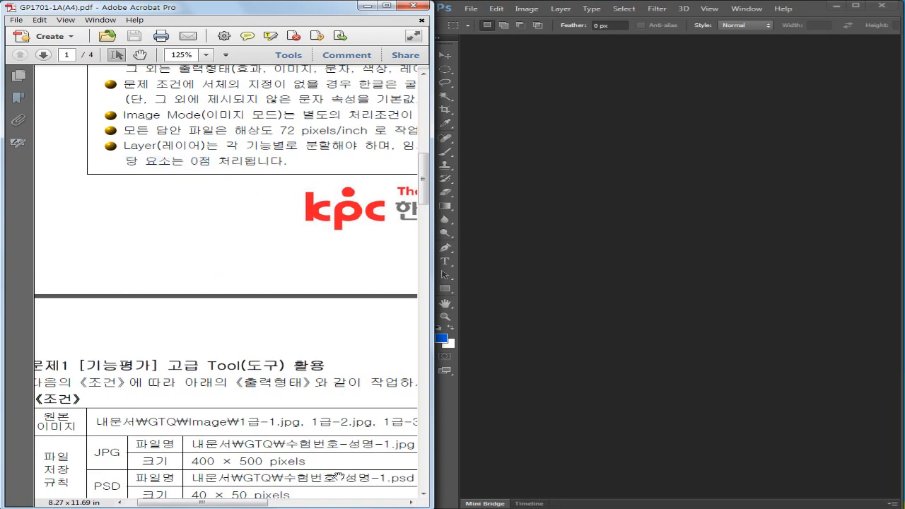
- Review question 1 on page 2, comparing its sample output with the picture effects required for 1급-1.jpg
{"action": "scroll", "coordinate": [339, 477], "scroll_direction": "down", "scroll_amount": 10}
{"action": "left_click_drag", "start_coordinate": [178, 304], "coordinate": [46, 281]}
{"action": "left_click_drag", "start_coordinate": [265, 319], "coordinate": [82, 333]}
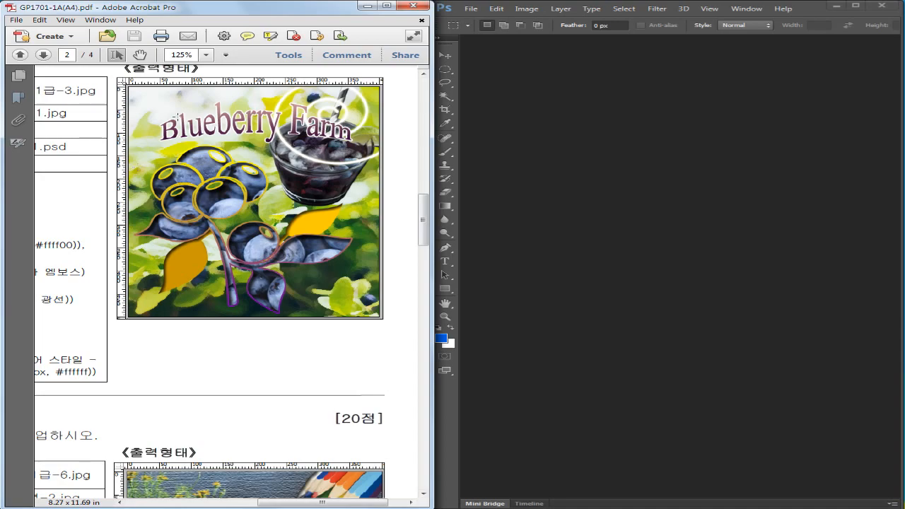
{"action": "left_click_drag", "start_coordinate": [42, 317], "coordinate": [364, 312]}
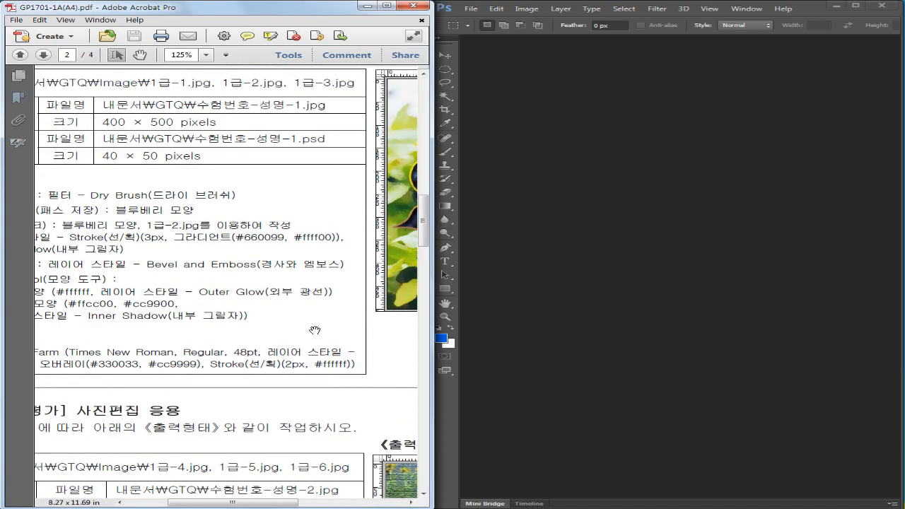
{"action": "left_click_drag", "start_coordinate": [313, 330], "coordinate": [367, 288]}
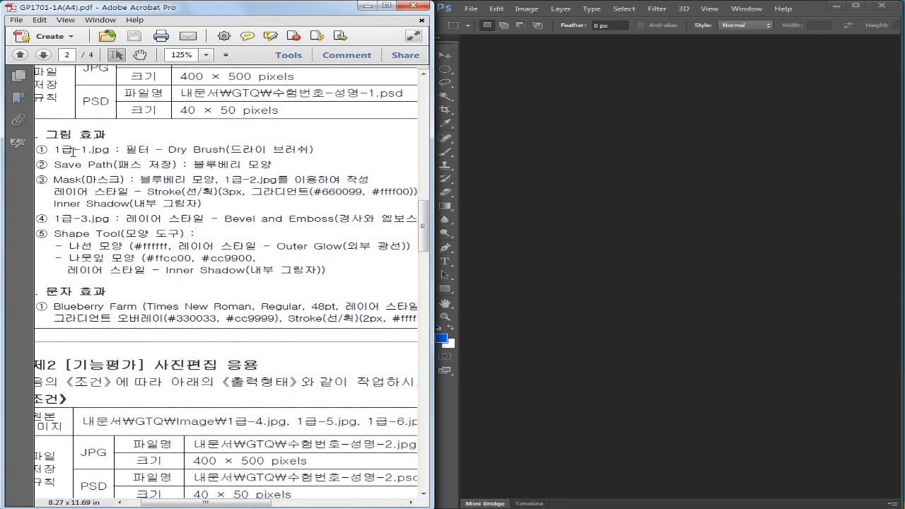
{"action": "left_click_drag", "start_coordinate": [55, 150], "coordinate": [307, 151]}
{"action": "left_click", "coordinate": [259, 199]}
- Switch to the file explorer, open the 소스파일 folder to show the source images, and return to Photoshop
{"action": "key", "text": "alt+Tab"}
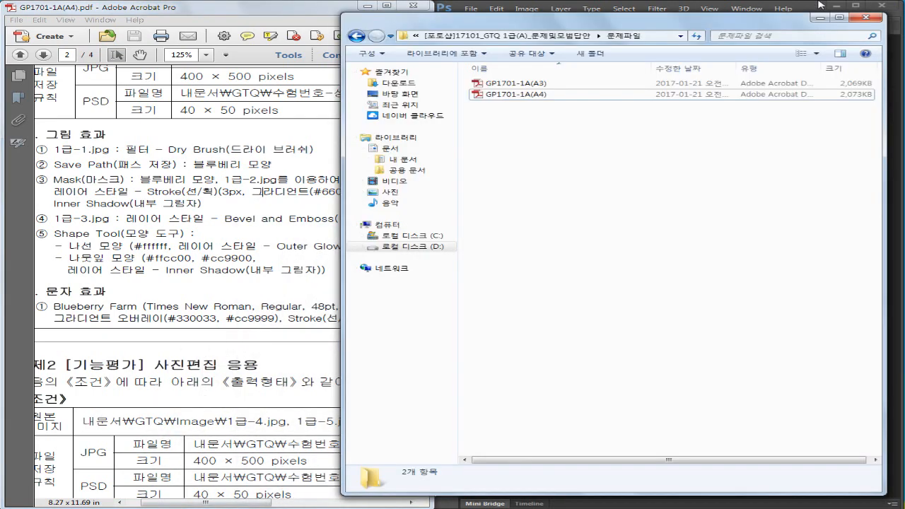
{"action": "left_click", "coordinate": [356, 36]}
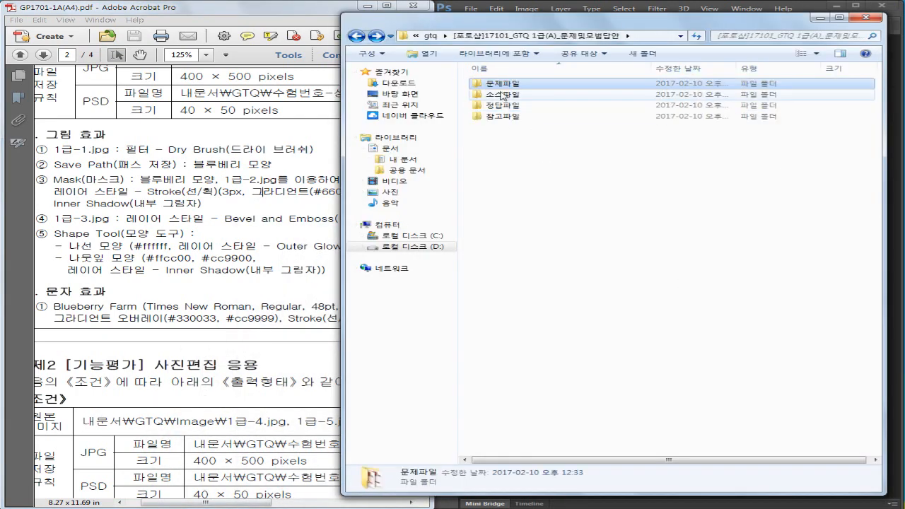
{"action": "key", "text": "Down"}
{"action": "key", "text": "Return"}
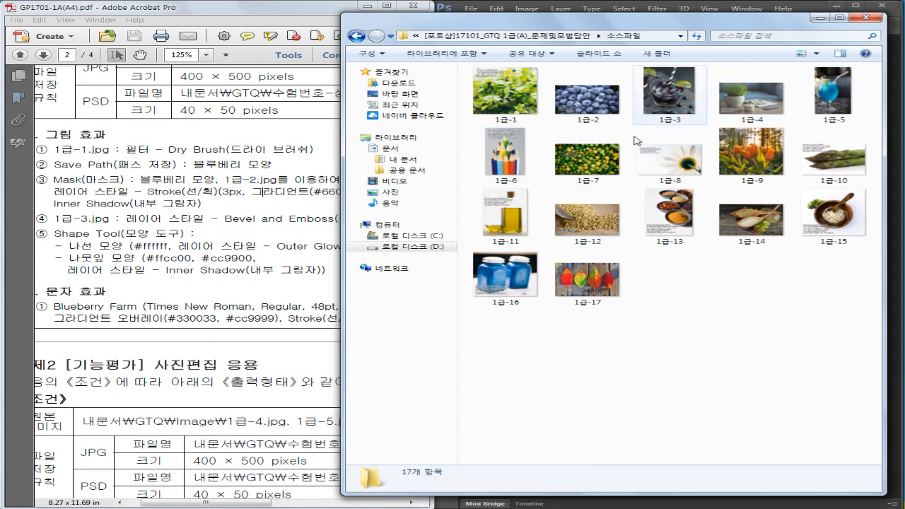
{"action": "left_click_drag", "start_coordinate": [496, 22], "coordinate": [195, 231]}
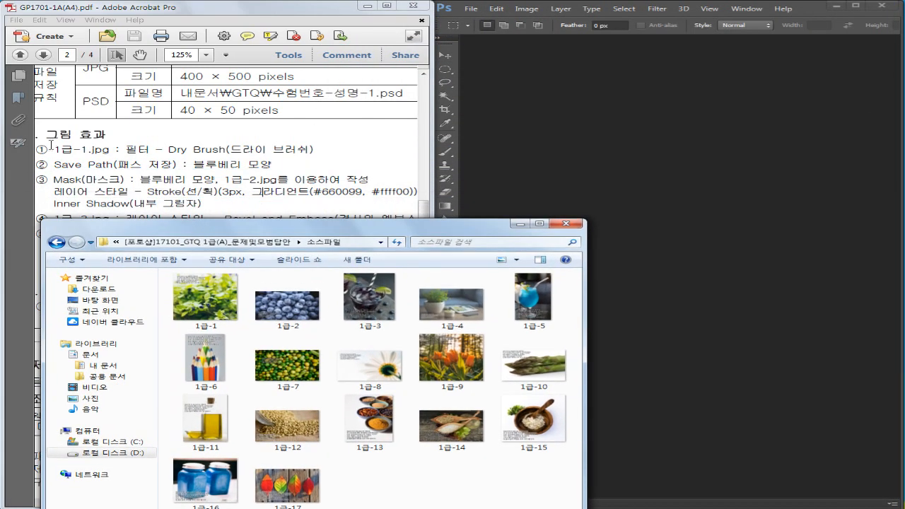
{"action": "left_click", "coordinate": [280, 164]}
{"action": "left_click", "coordinate": [684, 180]}
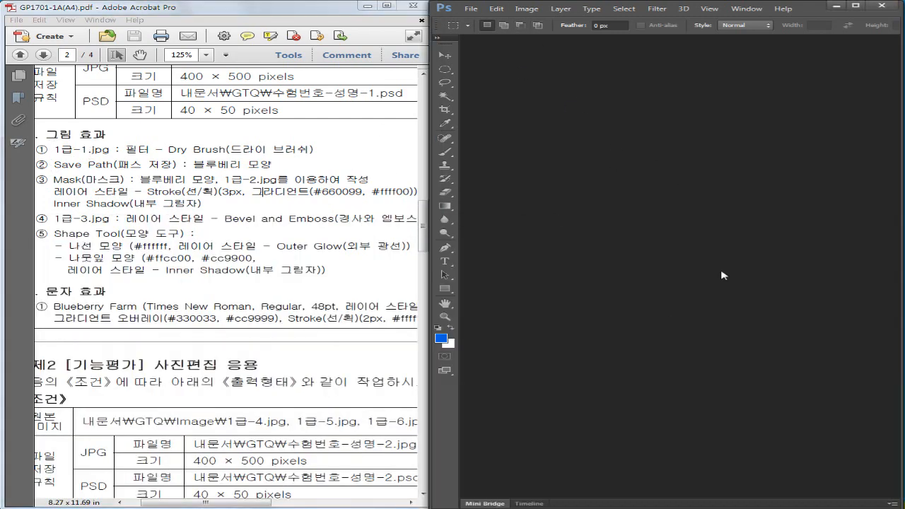
- Examine question 1's file saving rules, comparing the required JPG and PSD sizes
{"action": "left_click", "coordinate": [310, 173]}
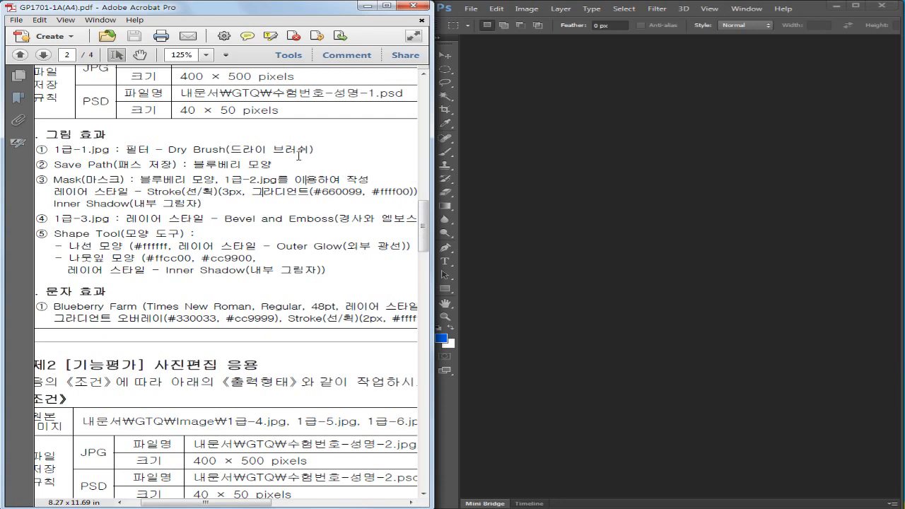
{"action": "left_click_drag", "start_coordinate": [298, 153], "coordinate": [281, 230]}
{"action": "left_click_drag", "start_coordinate": [69, 146], "coordinate": [276, 152]}
{"action": "left_click_drag", "start_coordinate": [66, 177], "coordinate": [99, 178]}
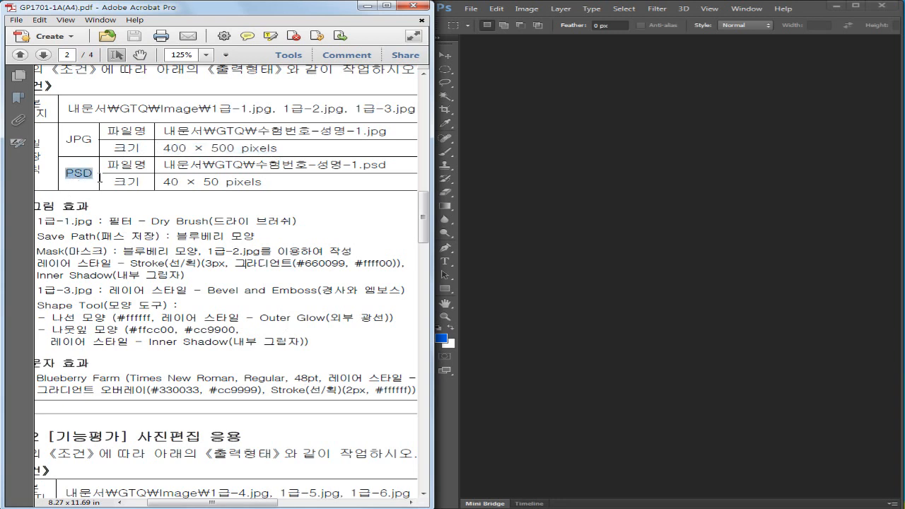
{"action": "left_click_drag", "start_coordinate": [164, 182], "coordinate": [261, 182]}
{"action": "left_click", "coordinate": [276, 230]}
{"action": "left_click_drag", "start_coordinate": [109, 147], "coordinate": [280, 143]}
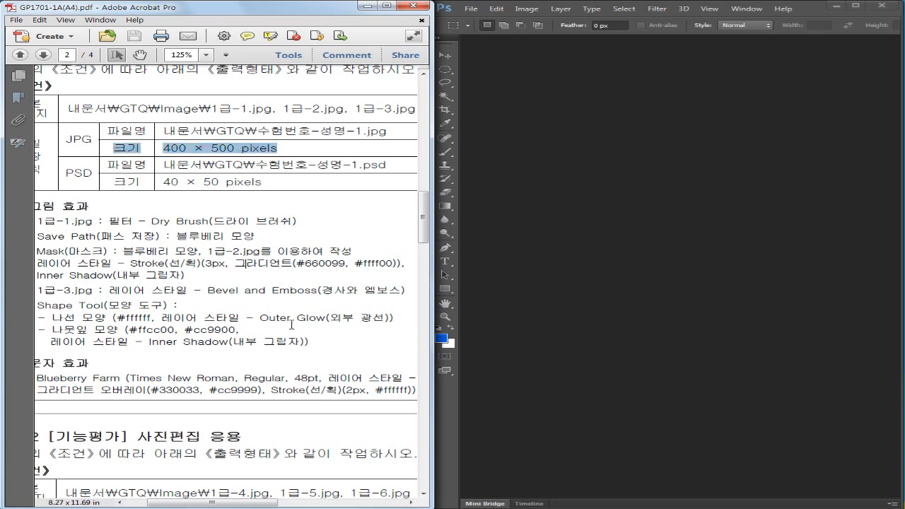
{"action": "left_click_drag", "start_coordinate": [122, 145], "coordinate": [154, 179]}
{"action": "left_click", "coordinate": [196, 154]}
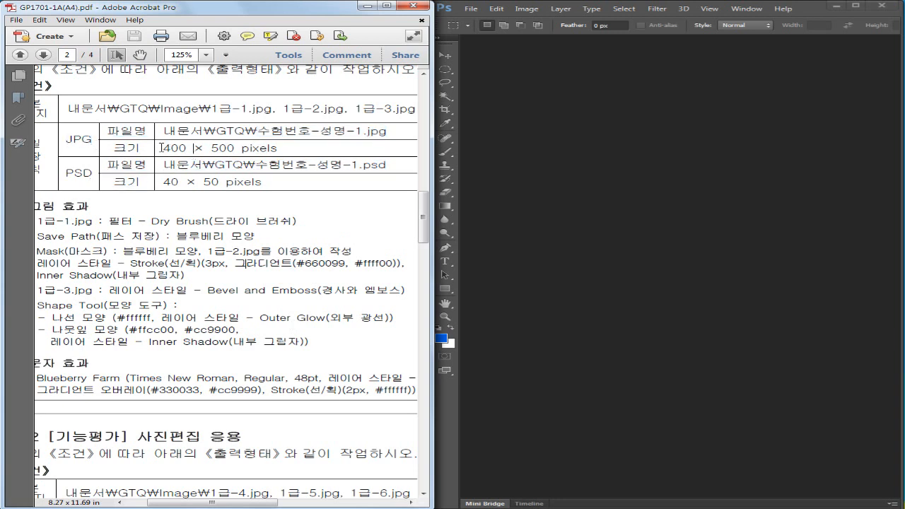
- Check question 1's required JPG size, then switch to Photoshop and start a new document named 수험번호-이름-1
{"action": "left_click_drag", "start_coordinate": [162, 148], "coordinate": [276, 148]}
{"action": "left_click", "coordinate": [290, 219]}
{"action": "left_click", "coordinate": [574, 222]}
{"action": "left_click", "coordinate": [470, 8]}
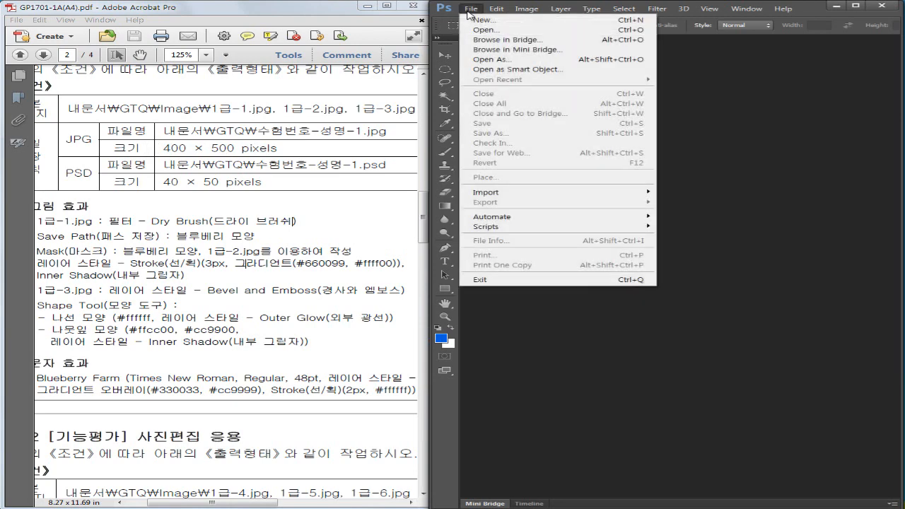
{"action": "left_click", "coordinate": [483, 20]}
{"action": "left_click_drag", "start_coordinate": [400, 107], "coordinate": [614, 122]}
{"action": "key", "text": "BackSpace"}
{"action": "type", "text": "ㅅ험번호"}
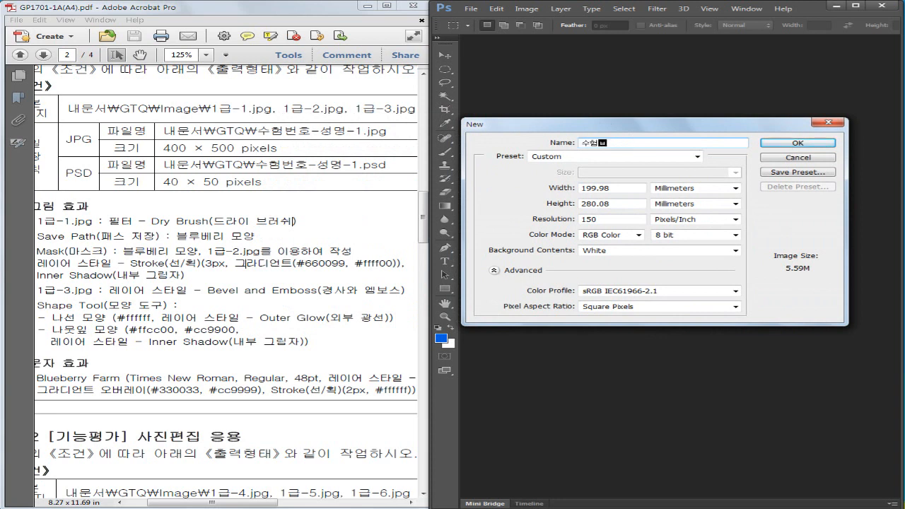
{"action": "type", "text": "-이름"}
{"action": "key", "text": "BackSpace"}
{"action": "key", "text": "BackSpace"}
{"action": "key", "text": "BackSpace"}
{"action": "key", "text": "BackSpace"}
{"action": "type", "text": "이름-1"}
- Set the new document's width to 400 and height to 500, with pixels as the unit
{"action": "double_click", "coordinate": [601, 188]}
{"action": "type", "text": "400"}
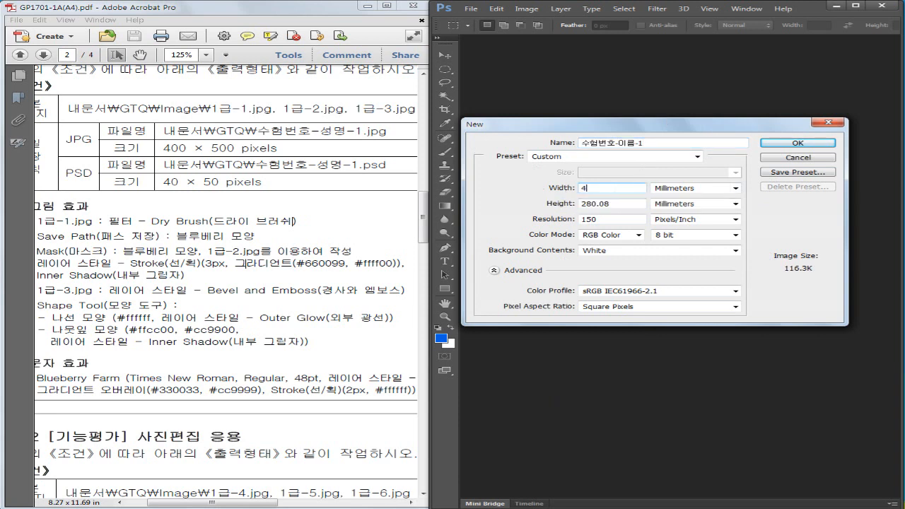
{"action": "key", "text": "Tab"}
{"action": "key", "text": "Down"}
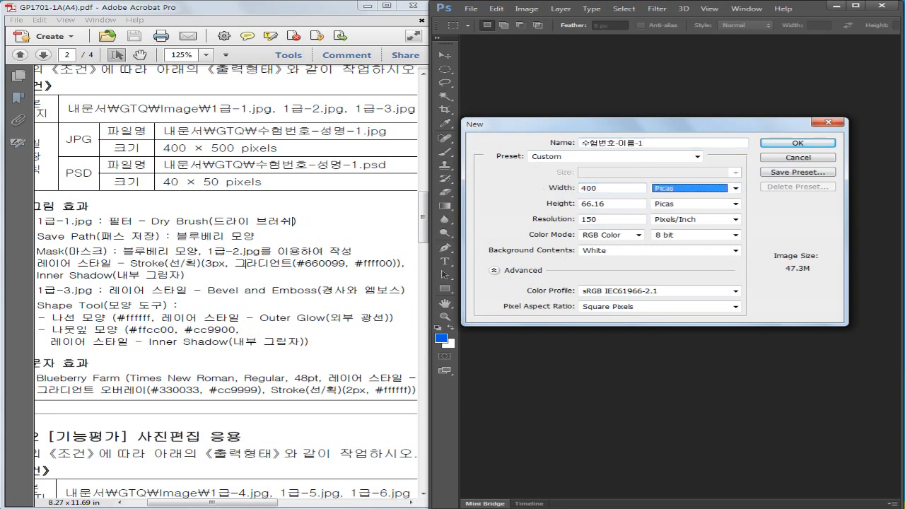
{"action": "key", "text": "Up"}
{"action": "key", "text": "Up"}
{"action": "key", "text": "Up"}
{"action": "key", "text": "Up"}
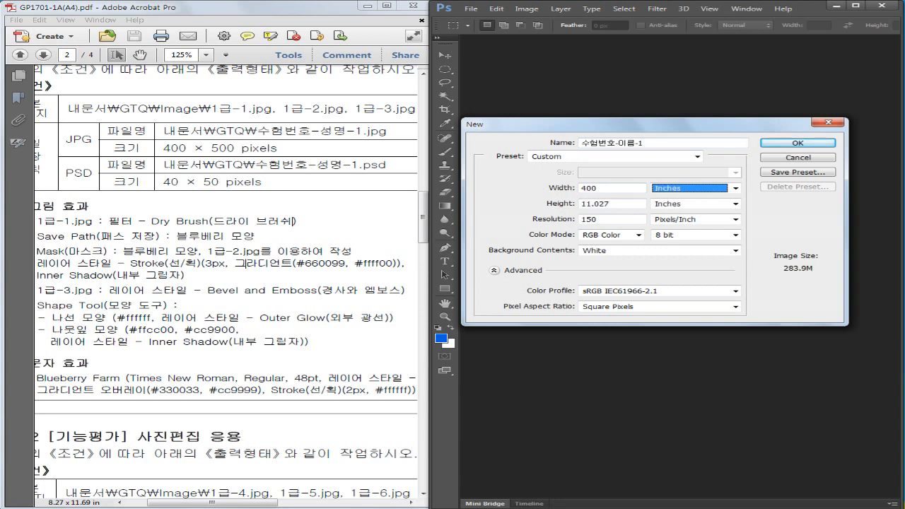
{"action": "key", "text": "Tab"}
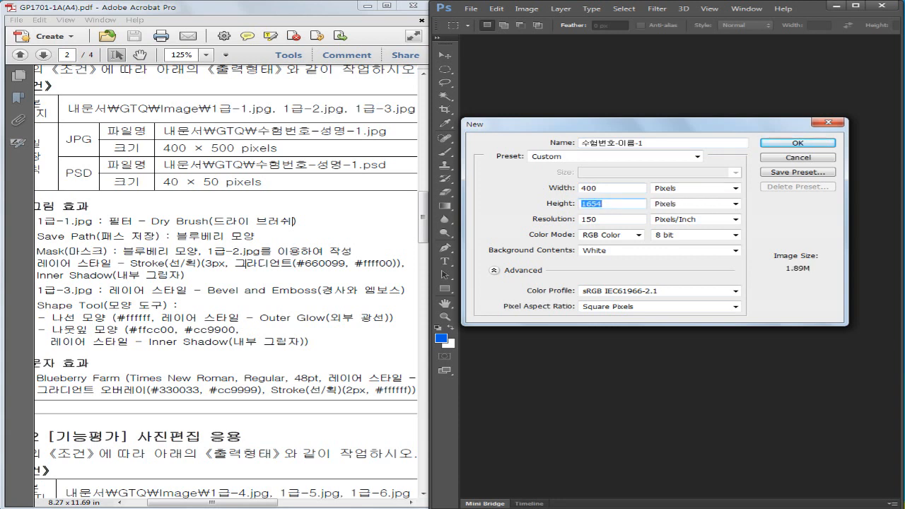
{"action": "type", "text": "500"}
- Set the resolution to 72 pixels/inch and create the document in 8-bit RGB Color with a white background
{"action": "key", "text": "Tab"}
{"action": "key", "text": "Tab"}
{"action": "type", "text": "7"}
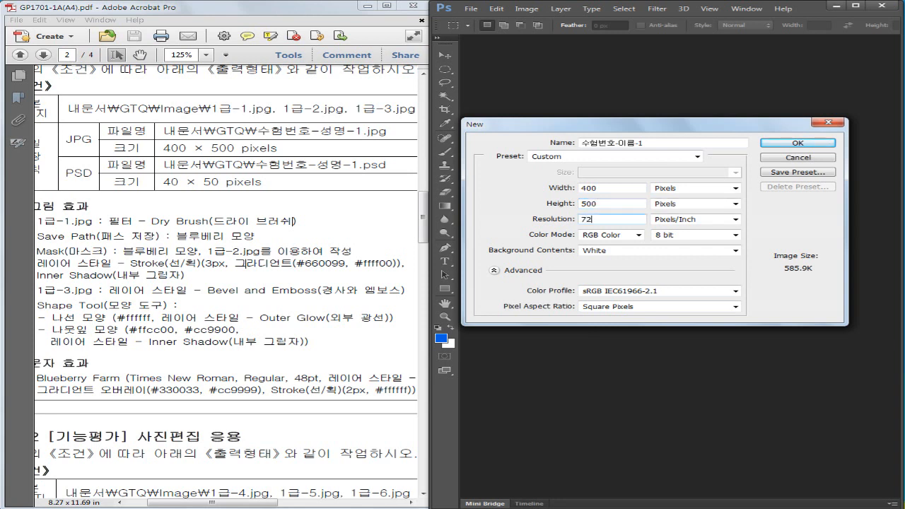
{"action": "key", "text": "Tab"}
{"action": "key", "text": "Tab"}
{"action": "key", "text": "Tab"}
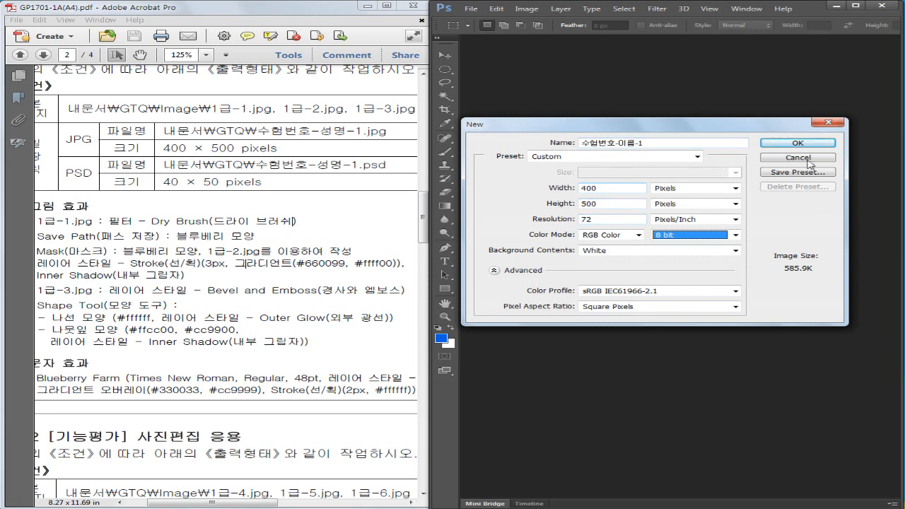
{"action": "left_click", "coordinate": [783, 145]}
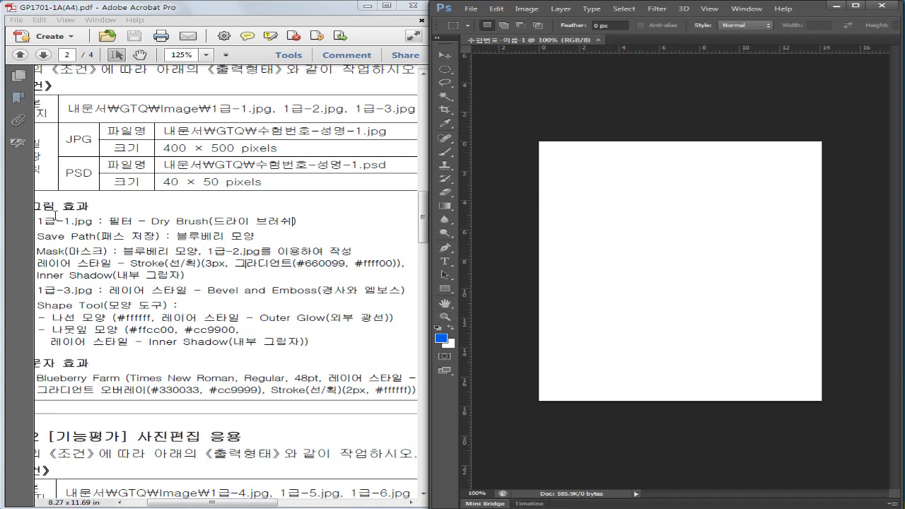
- Place the 1급-1 image from the 소스파일 folder into the Photoshop document
{"action": "left_click_drag", "start_coordinate": [37, 221], "coordinate": [94, 223]}
{"action": "left_click", "coordinate": [195, 259]}
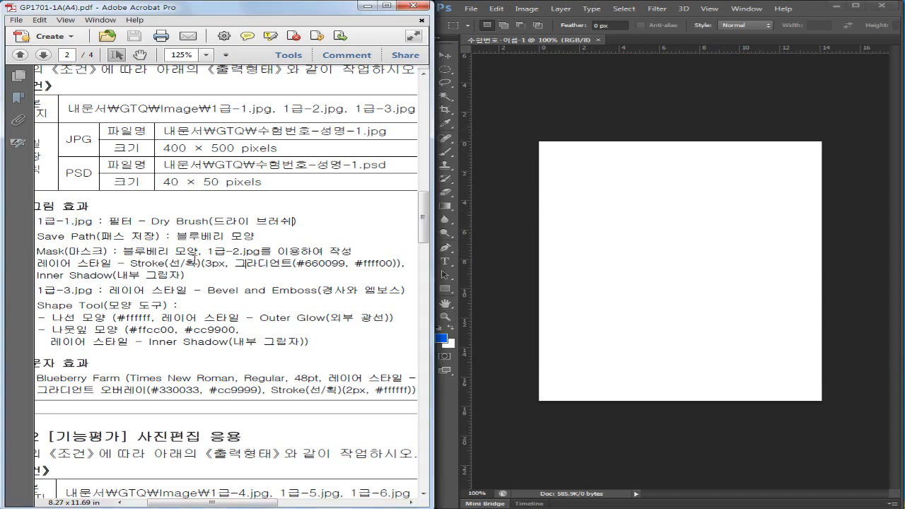
{"action": "key", "text": "alt+Tab"}
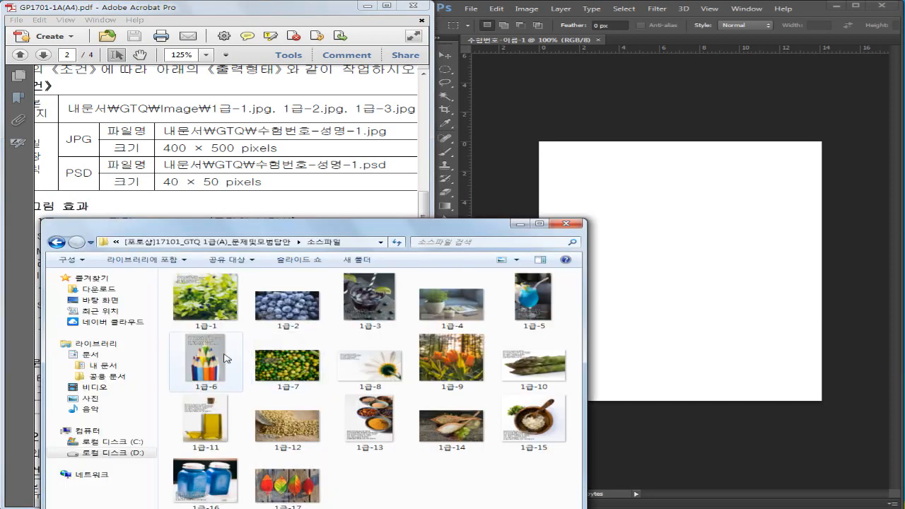
{"action": "left_click", "coordinate": [213, 318]}
{"action": "left_click_drag", "start_coordinate": [213, 320], "coordinate": [677, 283]}
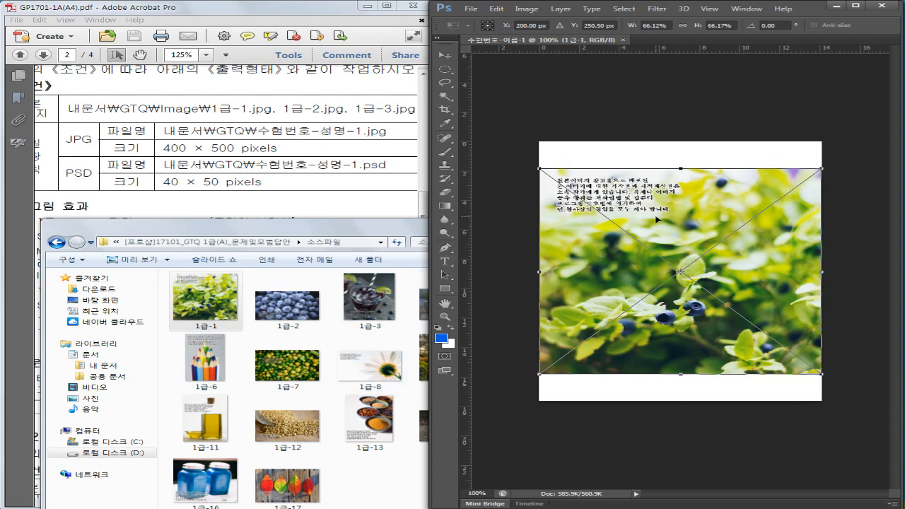
{"action": "left_click_drag", "start_coordinate": [250, 232], "coordinate": [213, 208]}
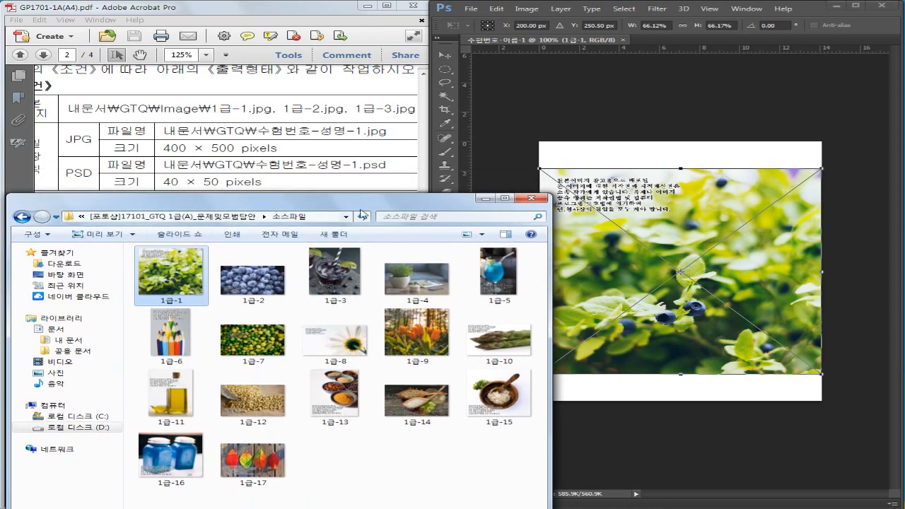
{"action": "left_click", "coordinate": [808, 15]}
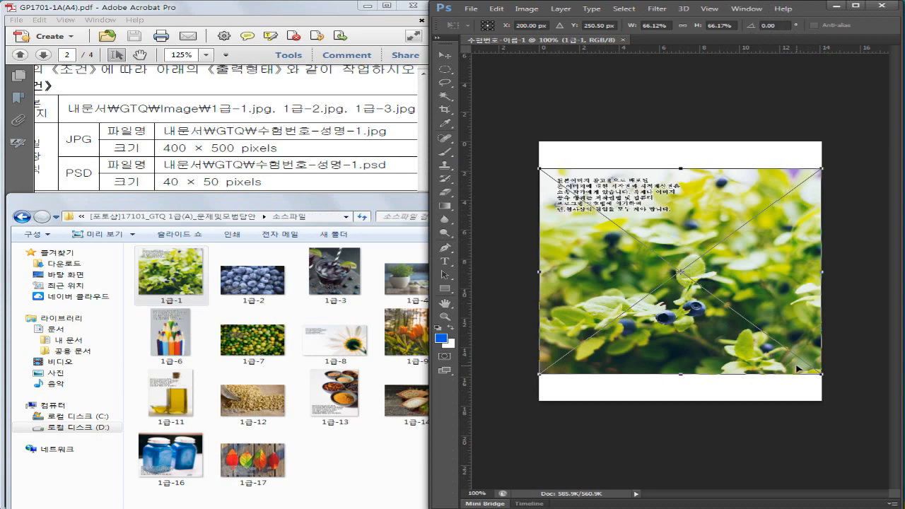
- Enlarge and reposition the placed 1급-1 image to fill the canvas like the PDF's sample output, and commit the placement
{"action": "left_click", "coordinate": [288, 12]}
{"action": "scroll", "coordinate": [322, 287], "scroll_direction": "down", "scroll_amount": 6}
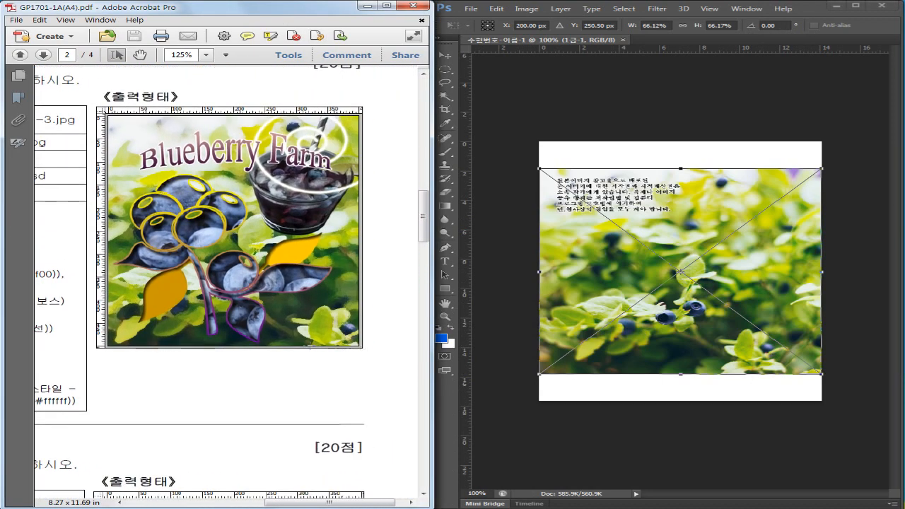
{"action": "left_click", "coordinate": [820, 375]}
{"action": "left_click_drag", "start_coordinate": [821, 374], "coordinate": [860, 419]}
{"action": "left_click_drag", "start_coordinate": [671, 311], "coordinate": [688, 321]}
{"action": "key", "text": "Return"}
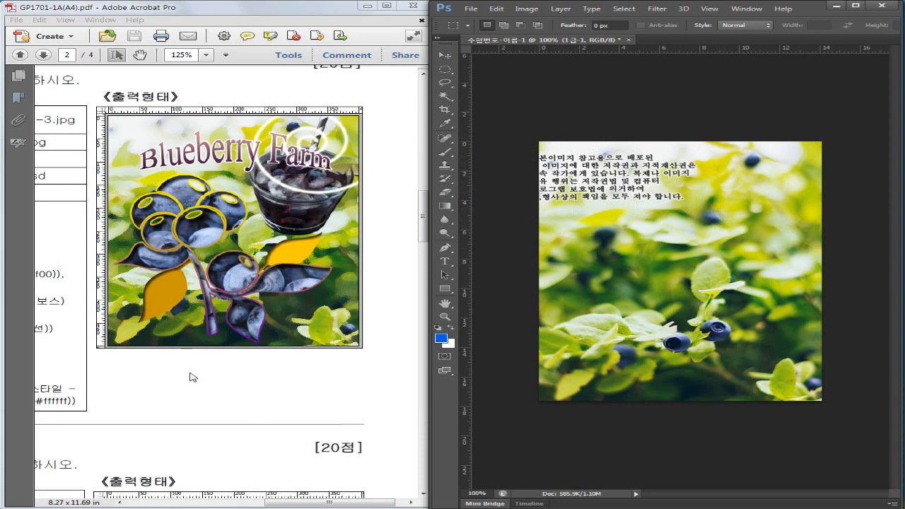
- Return the PDF to question 1's picture effects, then separate Photoshop's Layers panel, close the other panels and dock it beside the canvas
{"action": "left_click", "coordinate": [312, 396]}
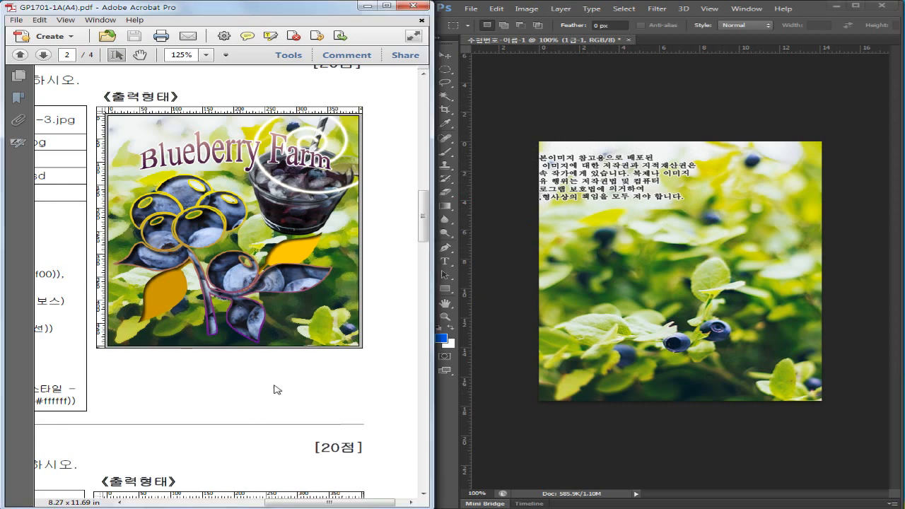
{"action": "left_click_drag", "start_coordinate": [147, 369], "coordinate": [441, 381]}
{"action": "left_click_drag", "start_coordinate": [254, 355], "coordinate": [366, 290]}
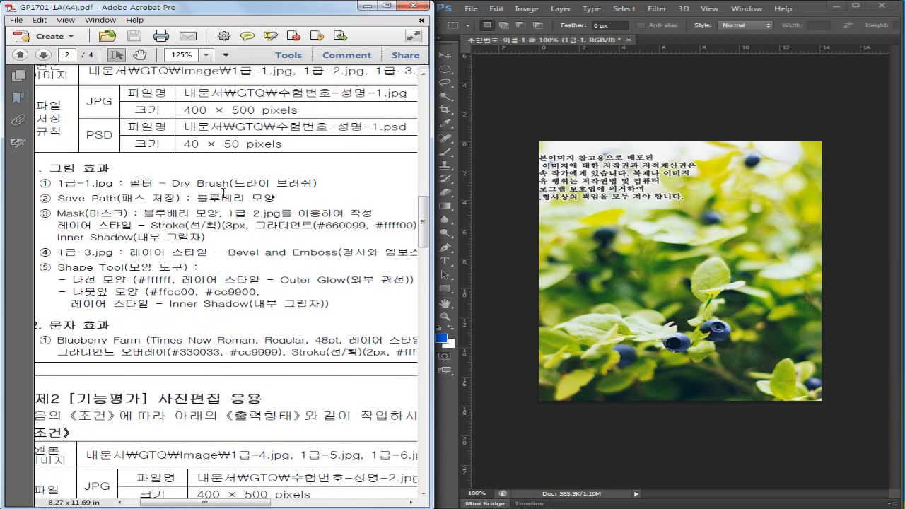
{"action": "left_click", "coordinate": [609, 110]}
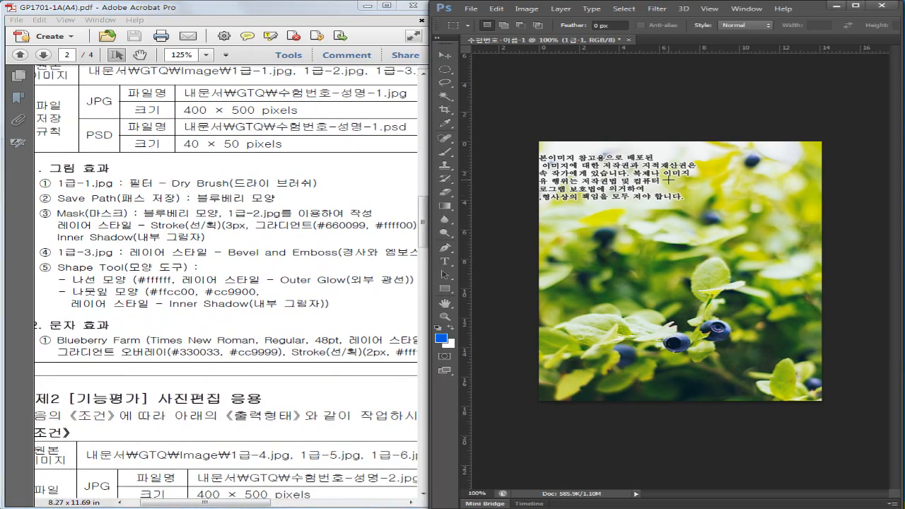
{"action": "key", "text": "F7"}
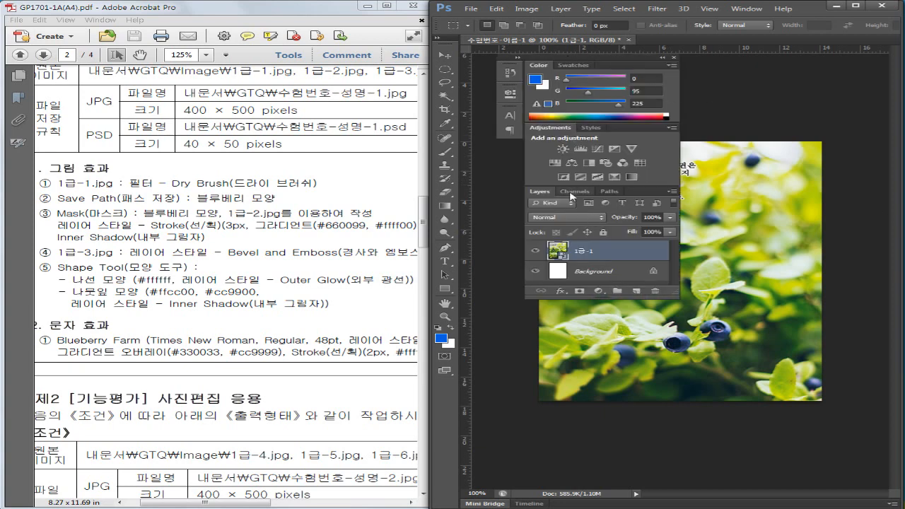
{"action": "left_click_drag", "start_coordinate": [545, 193], "coordinate": [761, 63]}
{"action": "left_click_drag", "start_coordinate": [756, 61], "coordinate": [762, 60]}
{"action": "left_click", "coordinate": [674, 57]}
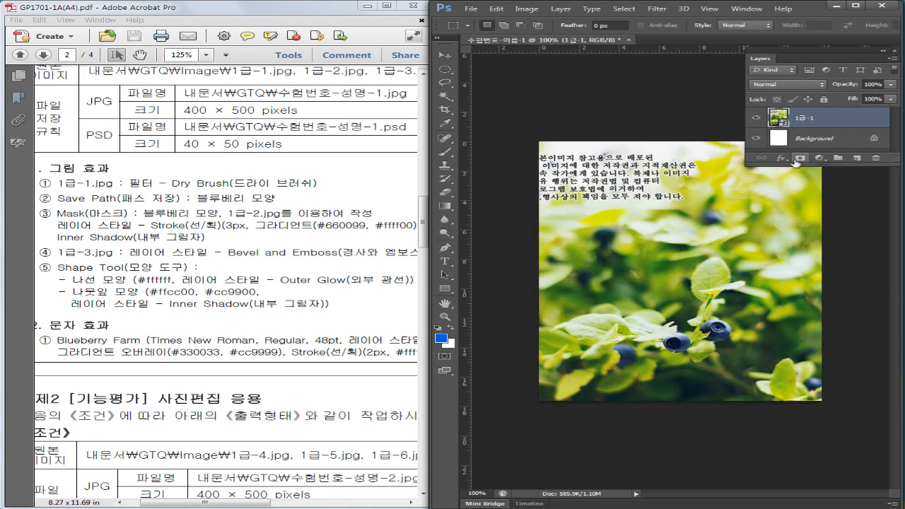
{"action": "left_click_drag", "start_coordinate": [826, 164], "coordinate": [802, 487]}
{"action": "left_click_drag", "start_coordinate": [834, 54], "coordinate": [896, 125]}
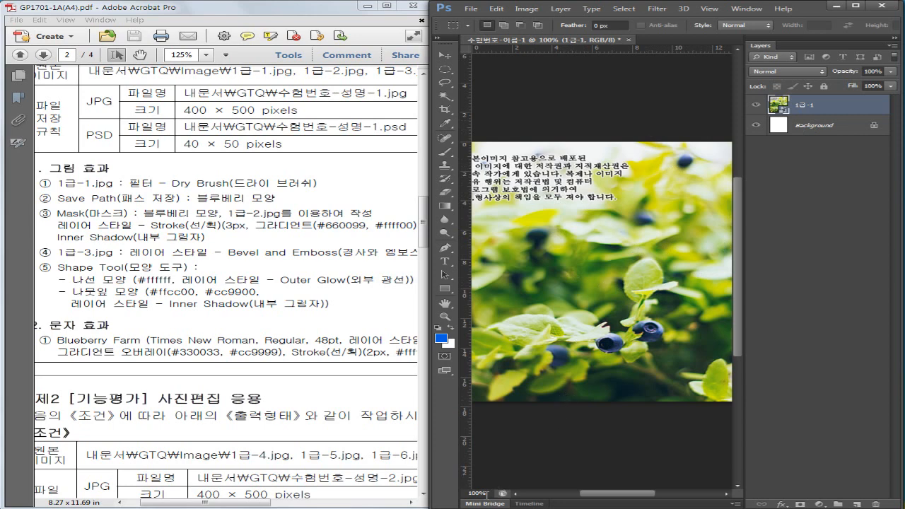
- Zoom the canvas out to 66.67% and switch to the Move tool
{"action": "left_click", "coordinate": [491, 495]}
{"action": "key", "text": "Return"}
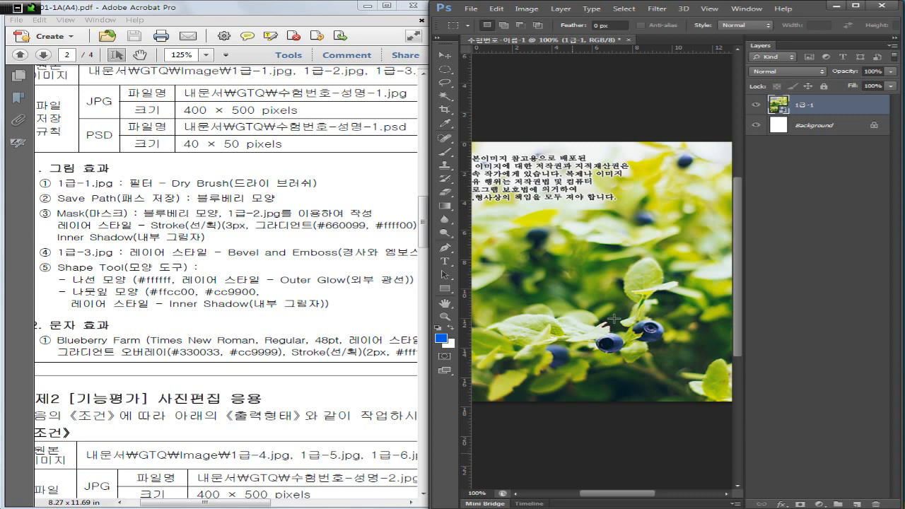
{"action": "key", "text": "z"}
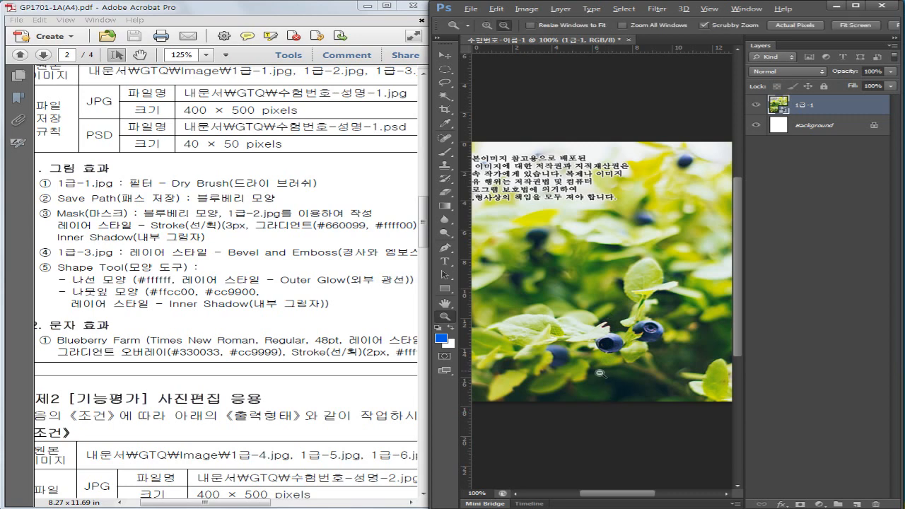
{"action": "left_click", "coordinate": [598, 371], "text": "alt"}
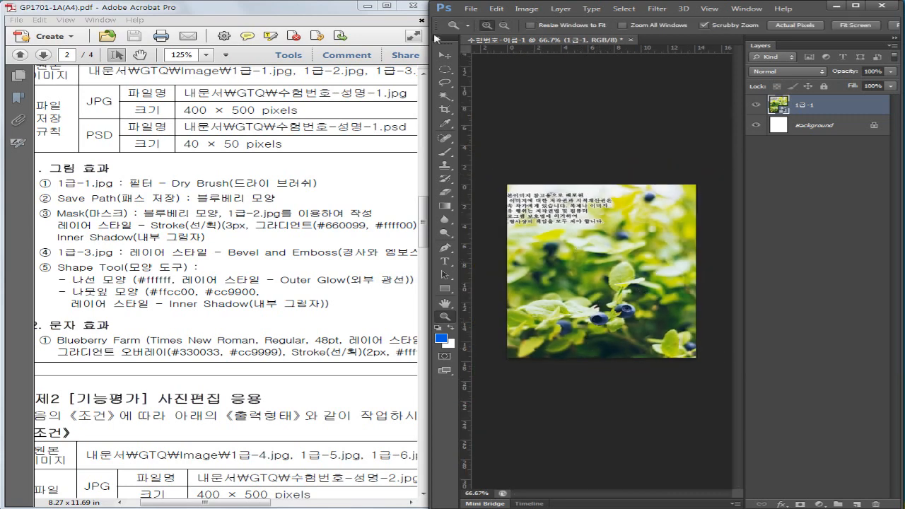
{"action": "left_click", "coordinate": [444, 55]}
{"action": "left_click", "coordinate": [830, 238]}
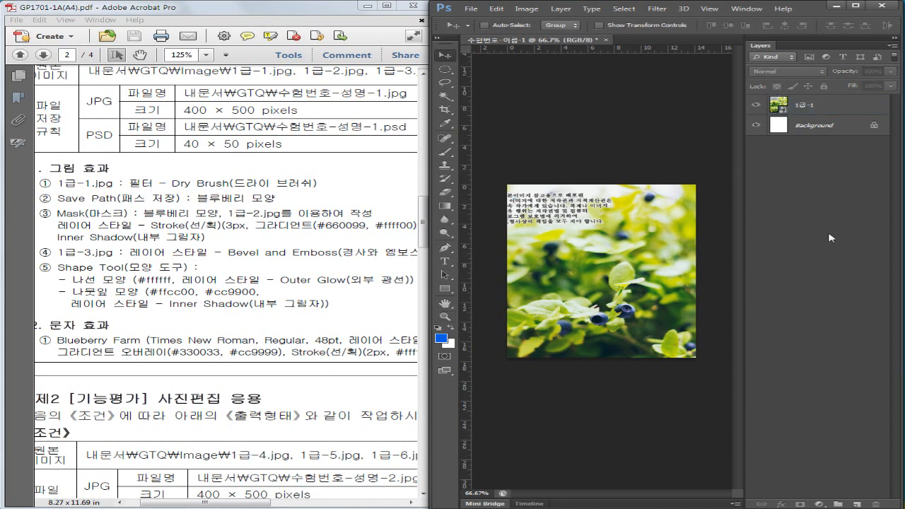
- Apply the Filter Gallery's Dry Brush to the 1급-1 layer with brush size 2, brush detail 8 and texture 1
{"action": "left_click", "coordinate": [803, 110]}
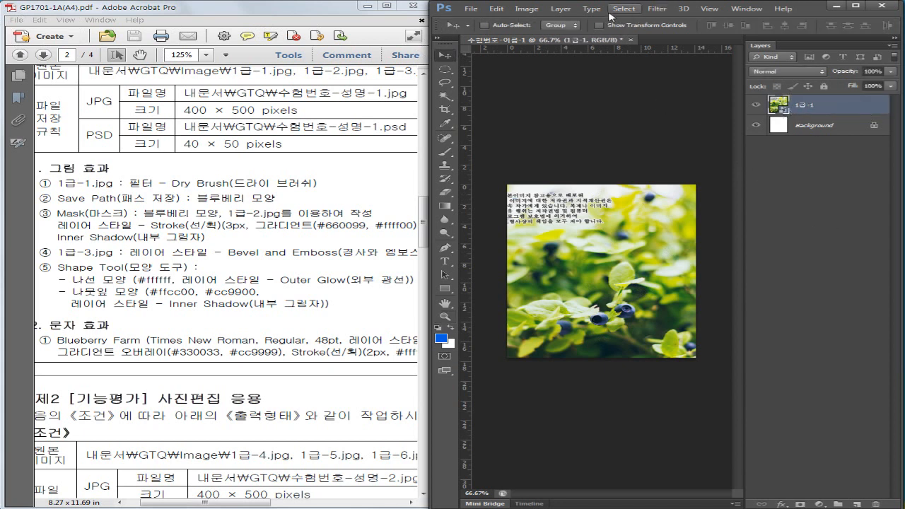
{"action": "left_click", "coordinate": [657, 9]}
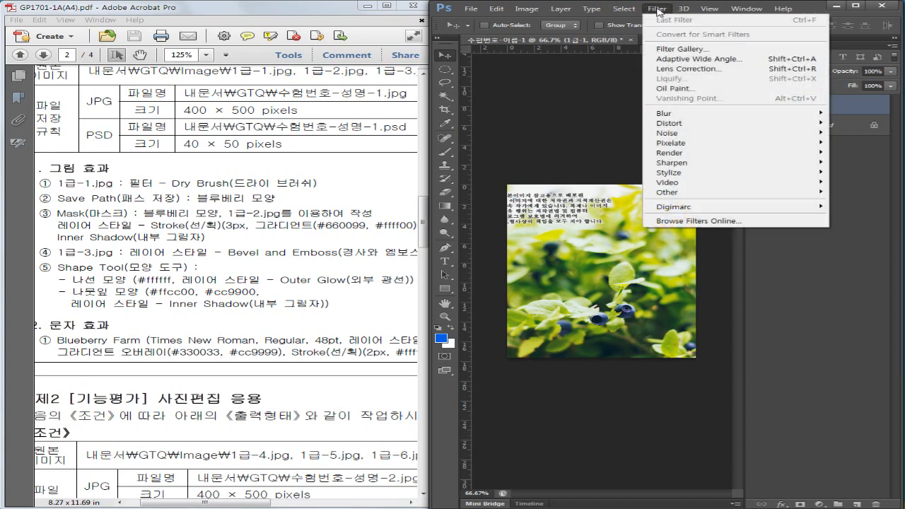
{"action": "left_click", "coordinate": [685, 51]}
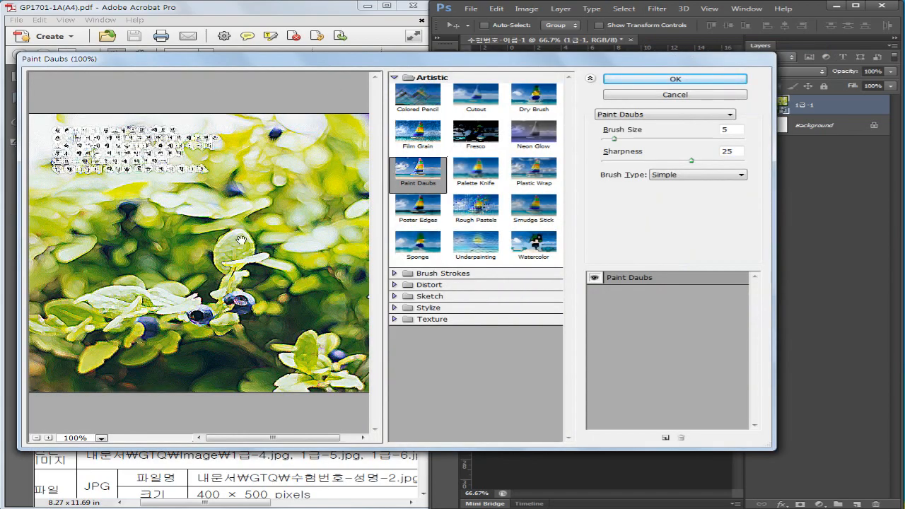
{"action": "mouse_move", "coordinate": [330, 66]}
{"action": "left_mouse_down"}
{"action": "mouse_move", "coordinate": [561, 297]}
{"action": "mouse_move", "coordinate": [332, 209]}
{"action": "mouse_move", "coordinate": [385, 71]}
{"action": "mouse_move", "coordinate": [369, 68]}
{"action": "left_mouse_up"}
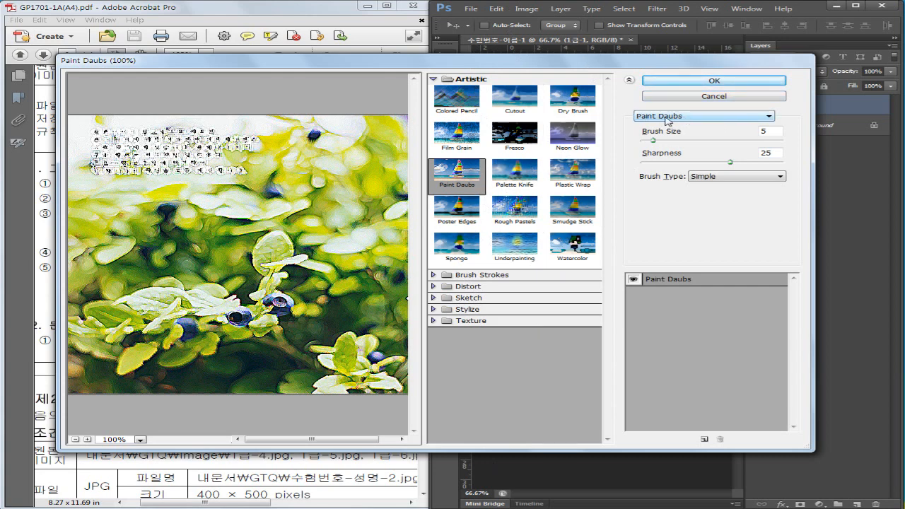
{"action": "left_click", "coordinate": [769, 116]}
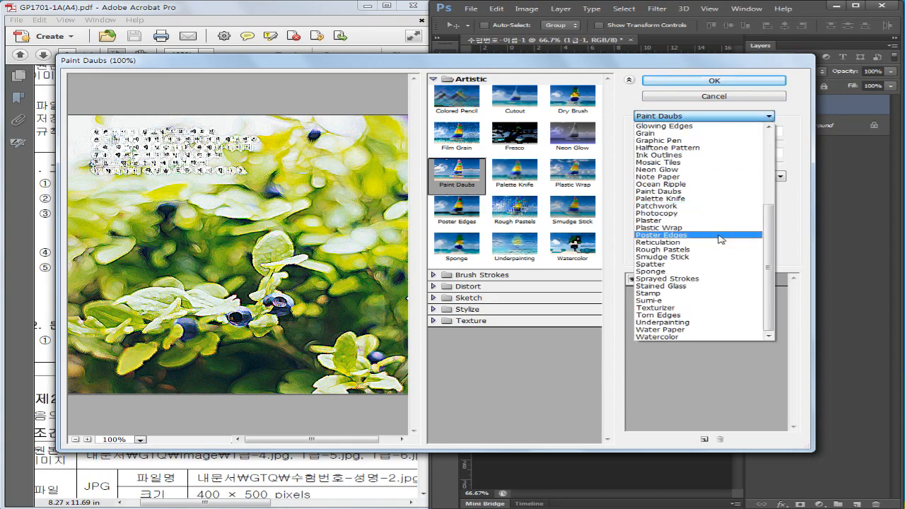
{"action": "scroll", "coordinate": [690, 282], "scroll_direction": "up", "scroll_amount": 6}
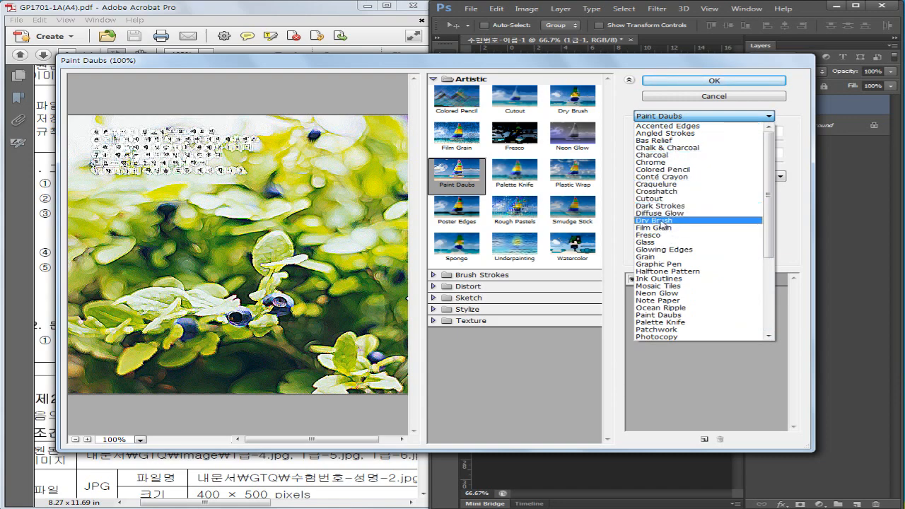
{"action": "left_click", "coordinate": [653, 223]}
{"action": "mouse_move", "coordinate": [679, 66]}
{"action": "left_mouse_down"}
{"action": "mouse_move", "coordinate": [673, 298]}
{"action": "mouse_move", "coordinate": [660, 37]}
{"action": "left_mouse_up"}
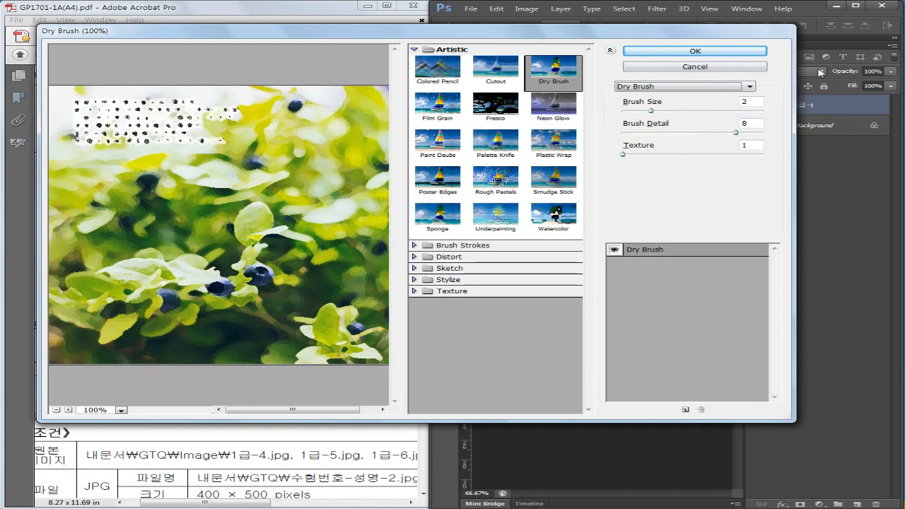
{"action": "left_click", "coordinate": [695, 51]}
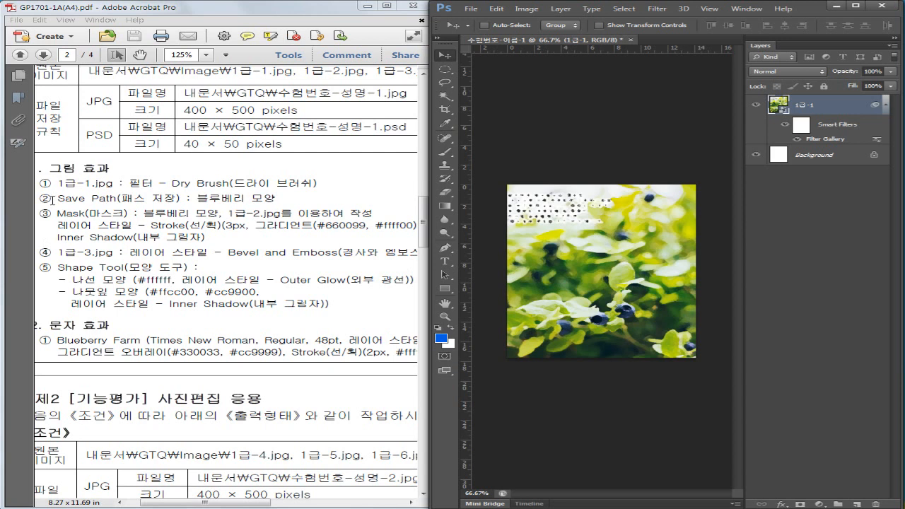
- Check the PDF's Save Path requirement, then dock the Paths panel with Layers, close the floating panels and return to the layer list
{"action": "left_click_drag", "start_coordinate": [58, 199], "coordinate": [216, 201]}
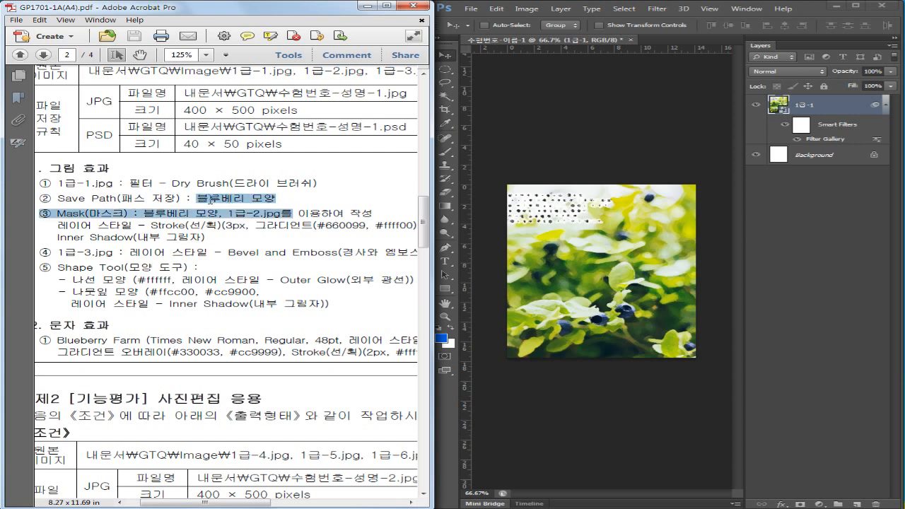
{"action": "left_click", "coordinate": [227, 204]}
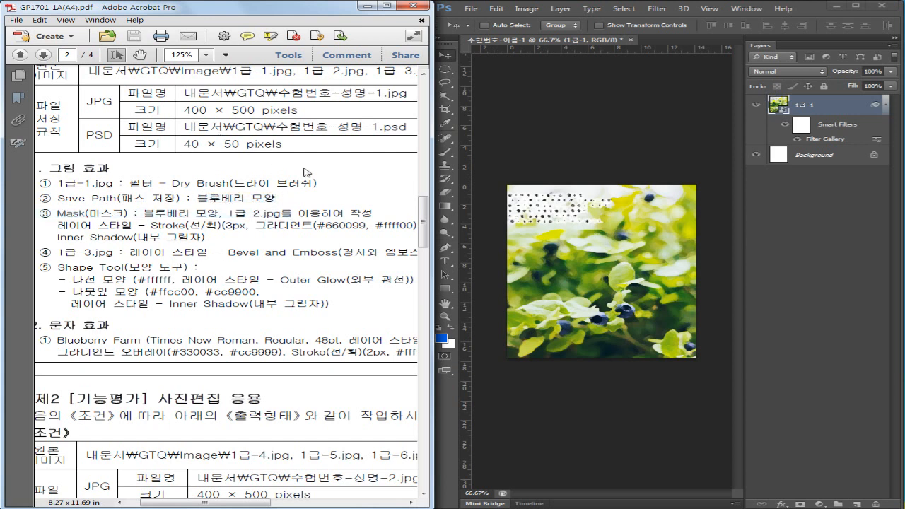
{"action": "left_click", "coordinate": [744, 9]}
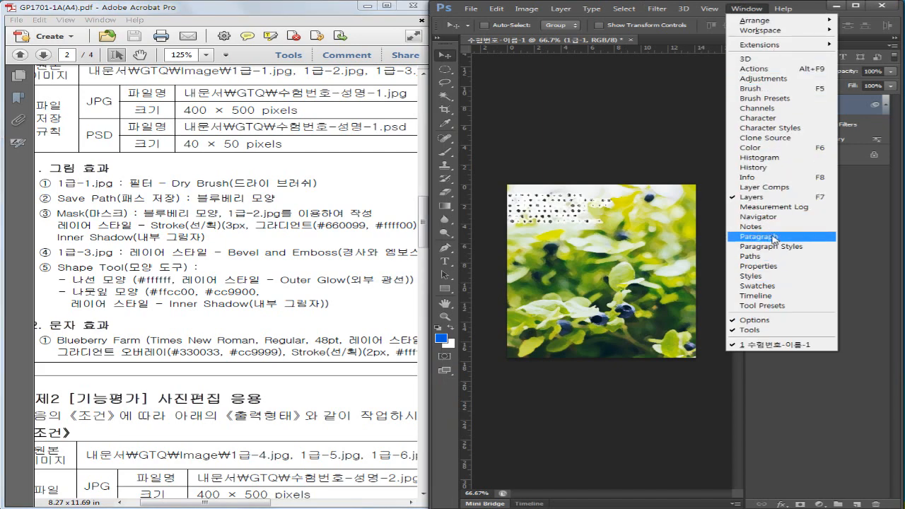
{"action": "left_click", "coordinate": [769, 255]}
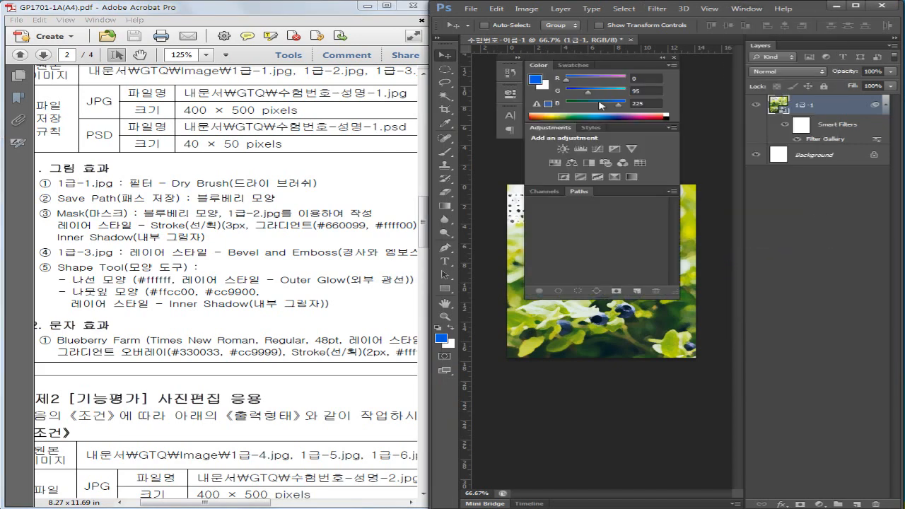
{"action": "left_click_drag", "start_coordinate": [578, 192], "coordinate": [797, 57]}
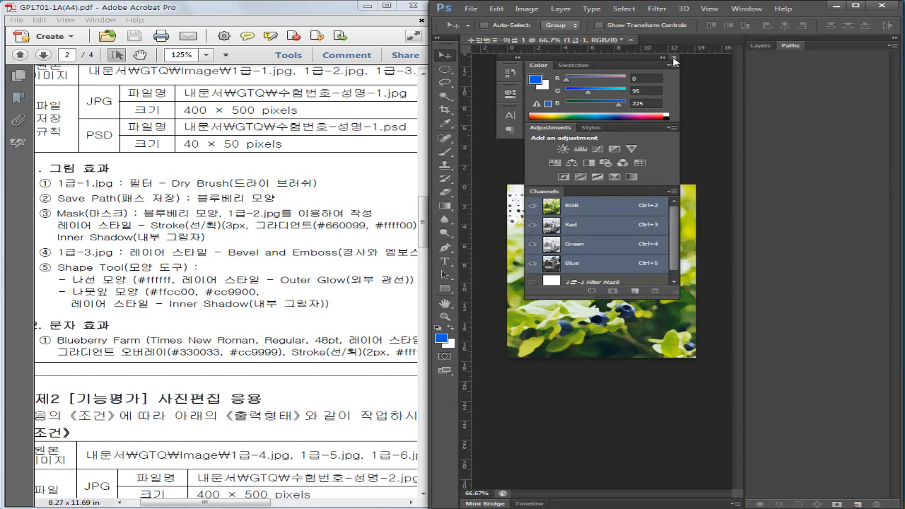
{"action": "left_click", "coordinate": [675, 57]}
{"action": "left_click", "coordinate": [759, 46]}
{"action": "left_click", "coordinate": [789, 45]}
{"action": "left_click", "coordinate": [760, 46]}
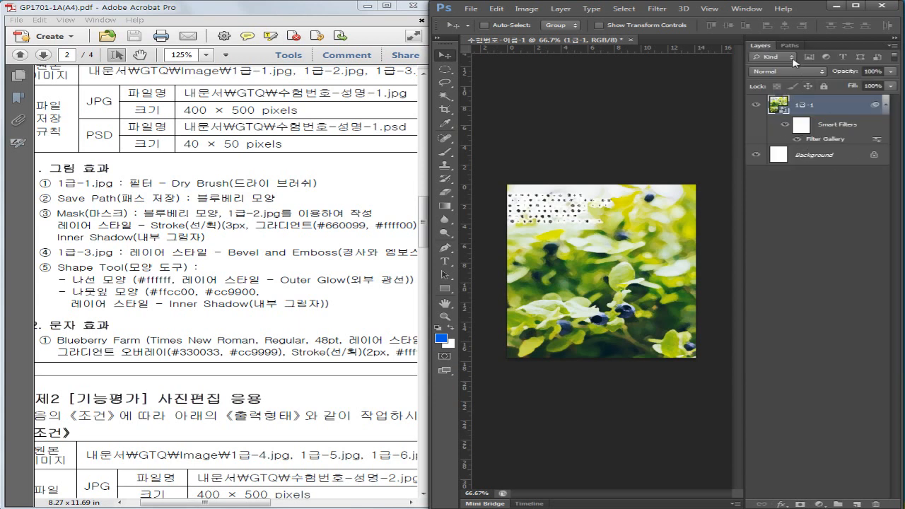
{"action": "left_click", "coordinate": [789, 45]}
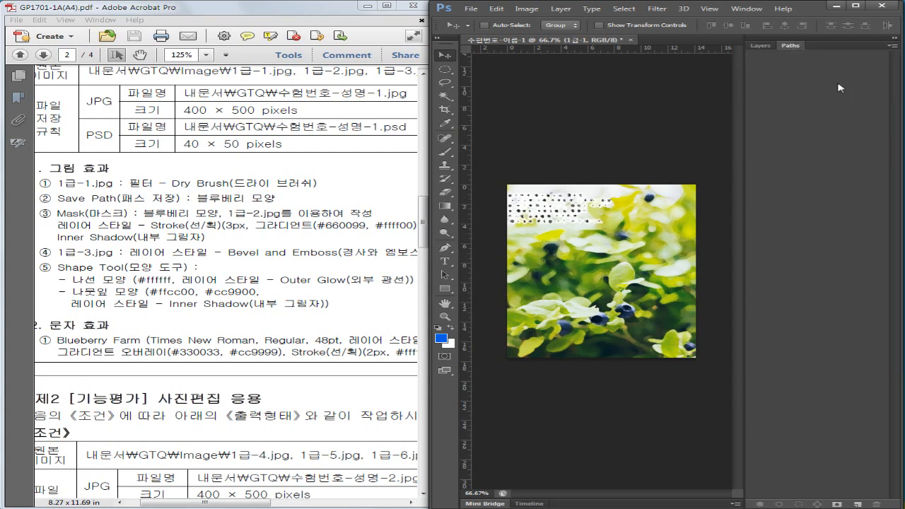
{"action": "left_click", "coordinate": [761, 45]}
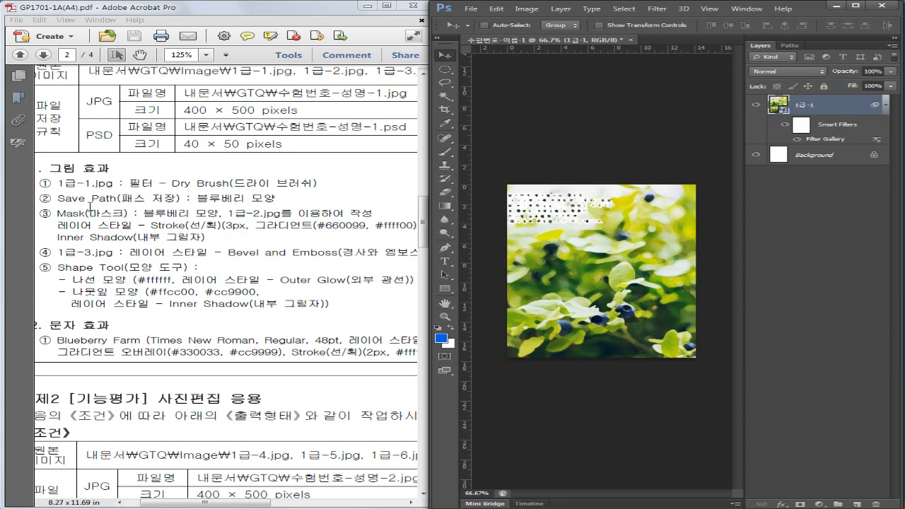
- Bring question 1's sample output fully into view in the PDF and choose the Ellipse Tool in Photoshop
{"action": "scroll", "coordinate": [284, 262], "scroll_direction": "right", "scroll_amount": 8}
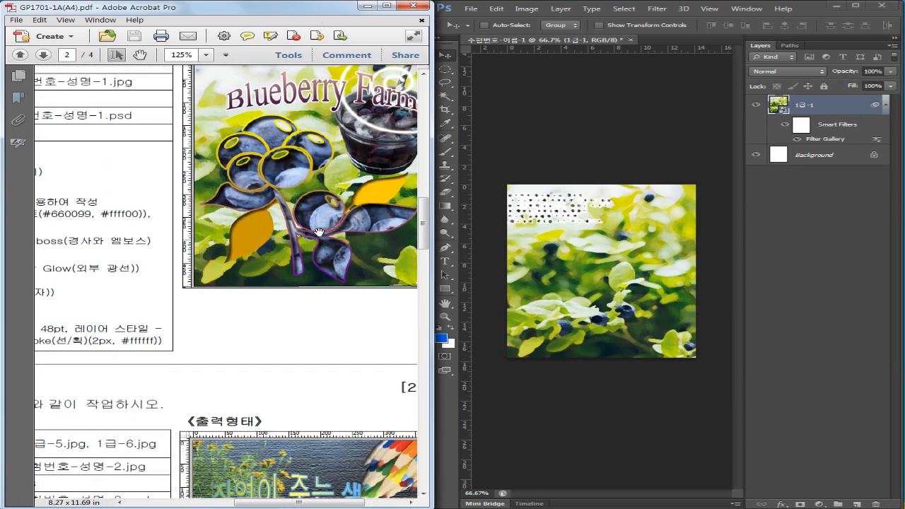
{"action": "left_click_drag", "start_coordinate": [181, 273], "coordinate": [228, 253]}
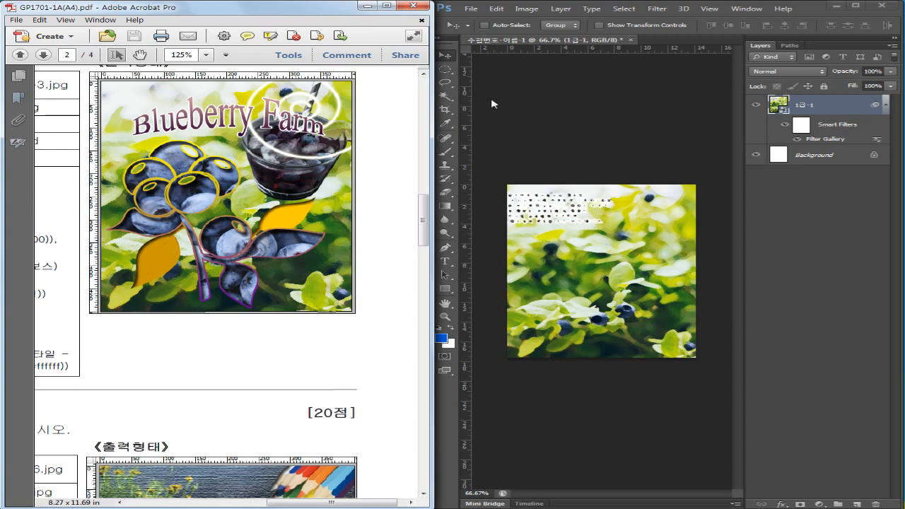
{"action": "left_click", "coordinate": [543, 134]}
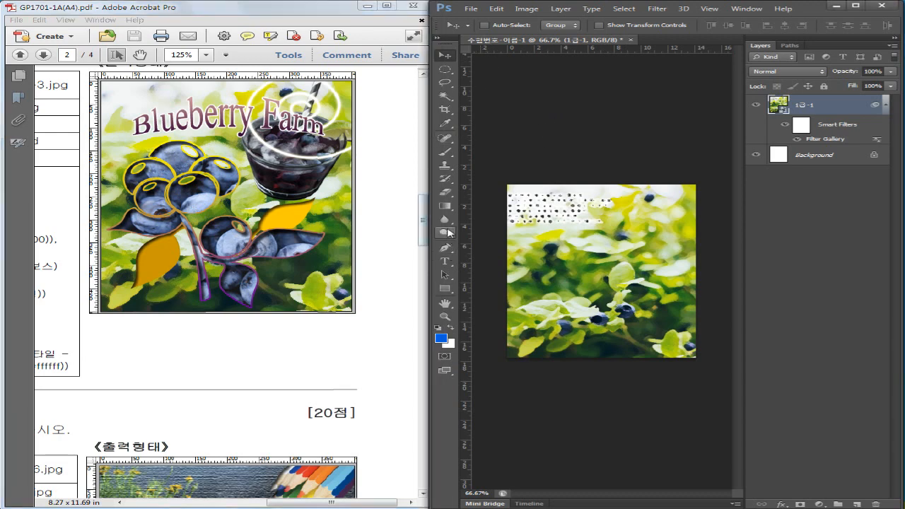
{"action": "left_click", "coordinate": [444, 290]}
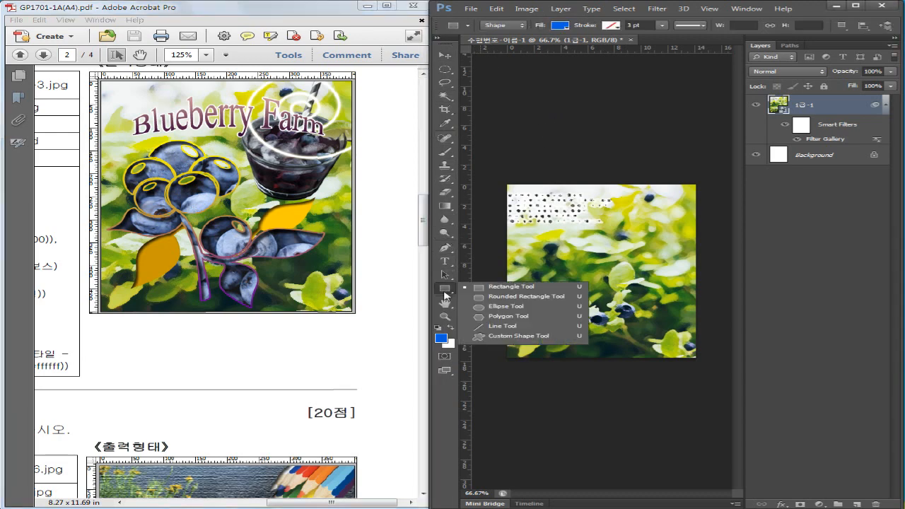
{"action": "left_click", "coordinate": [504, 306]}
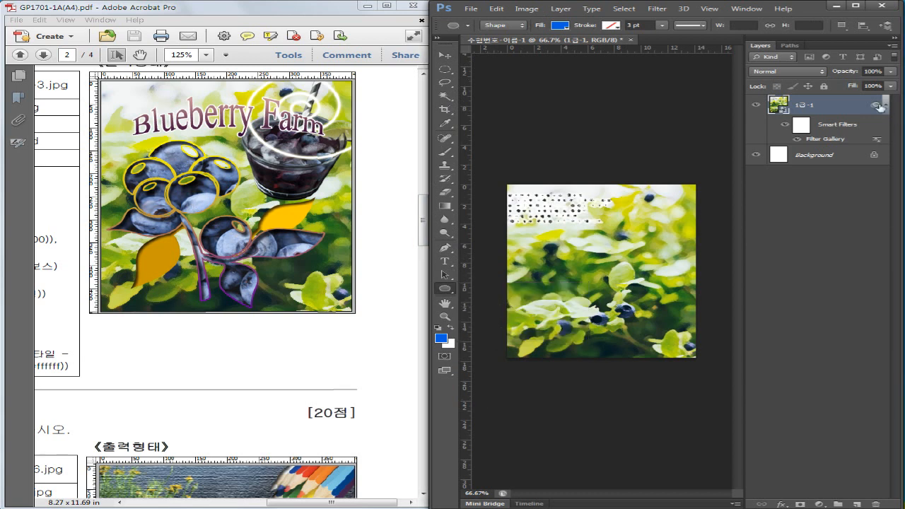
- Add a new layer above 1급-1, try a blue Pixels-mode circle on it, and undo the circle
{"action": "left_click", "coordinate": [789, 46]}
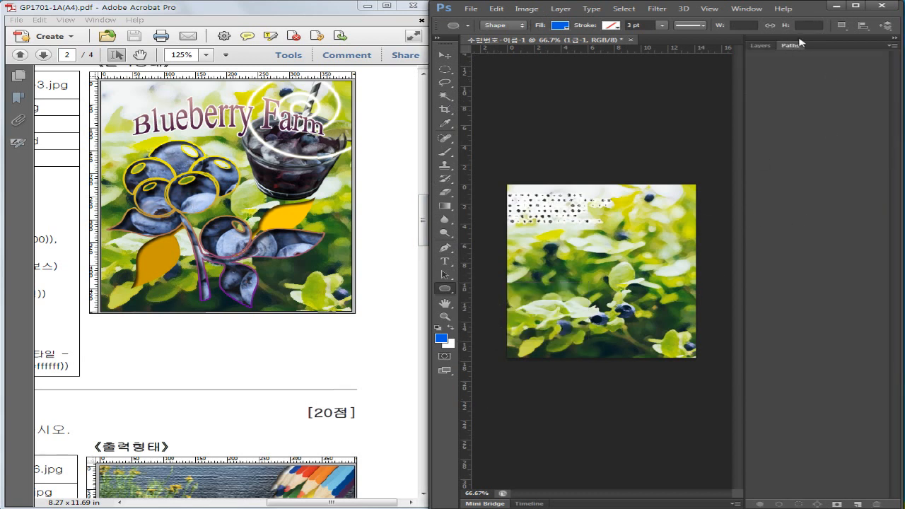
{"action": "left_click", "coordinate": [517, 27]}
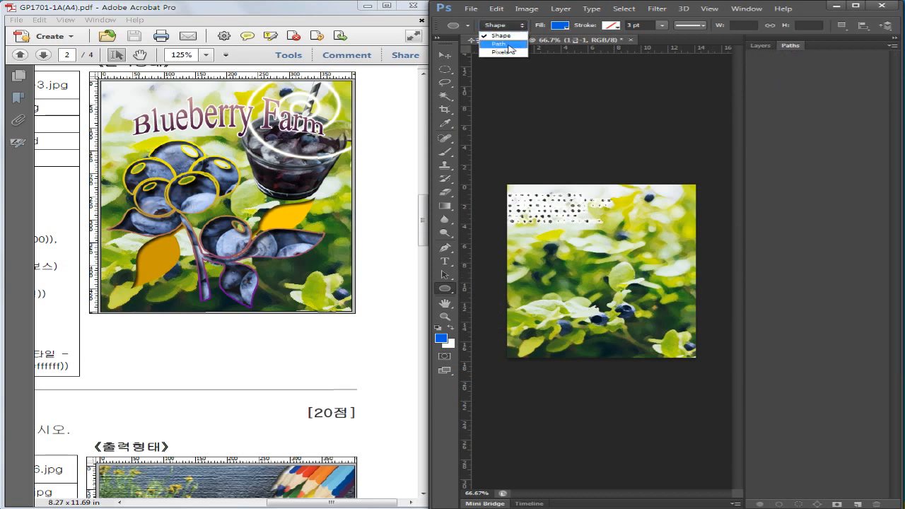
{"action": "left_click", "coordinate": [503, 52]}
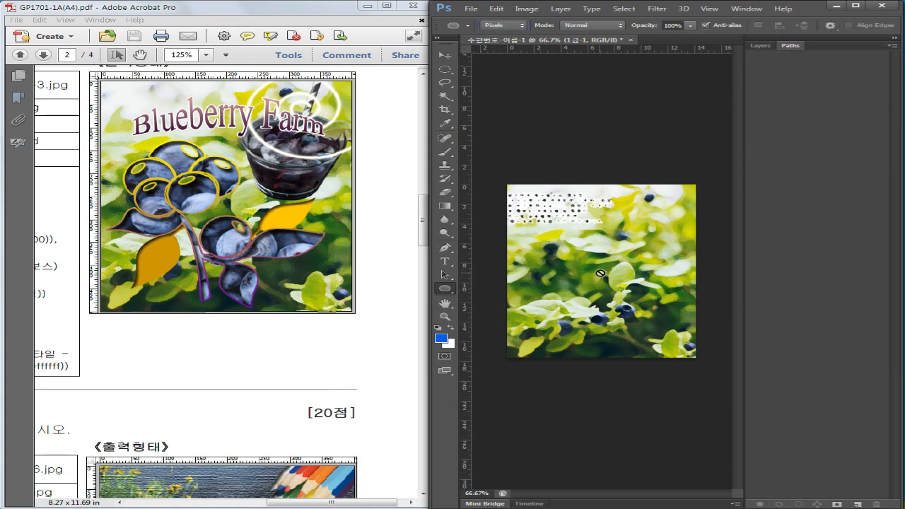
{"action": "left_click", "coordinate": [765, 46]}
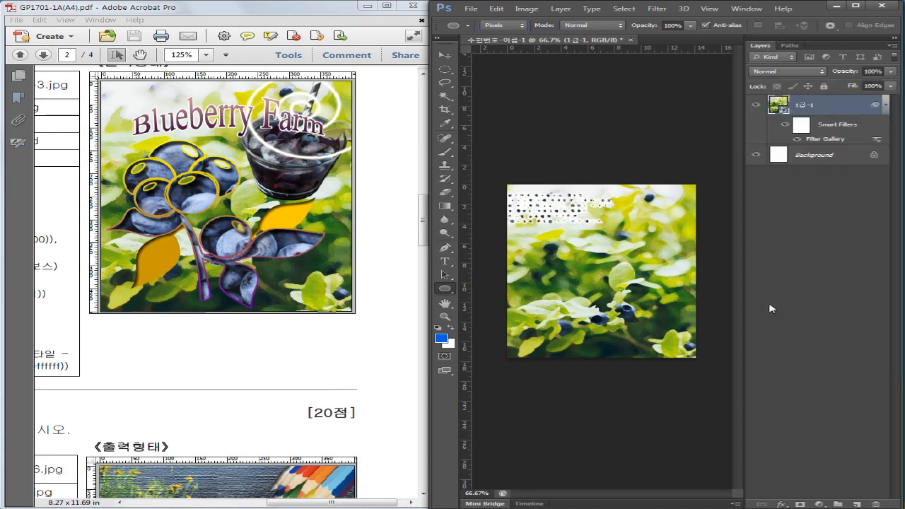
{"action": "left_click", "coordinate": [857, 503]}
{"action": "left_click_drag", "start_coordinate": [586, 271], "coordinate": [623, 303]}
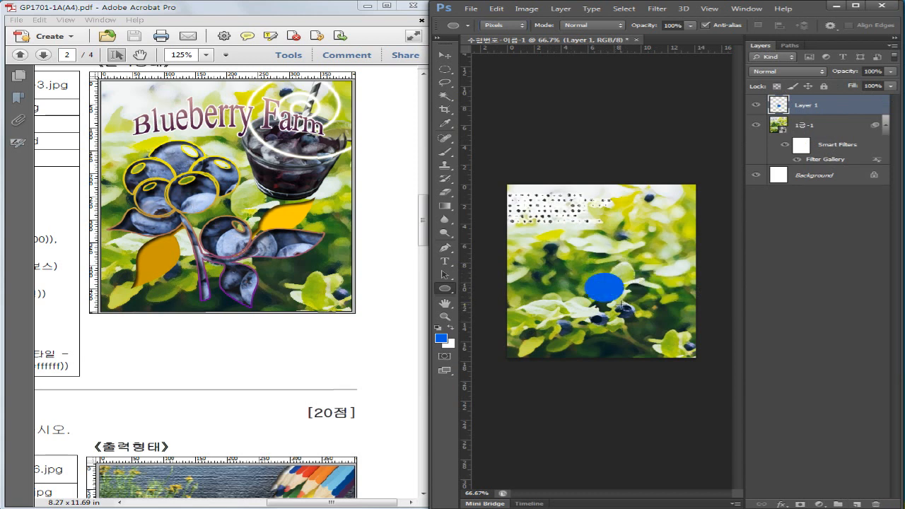
{"action": "key", "text": "ctrl+z"}
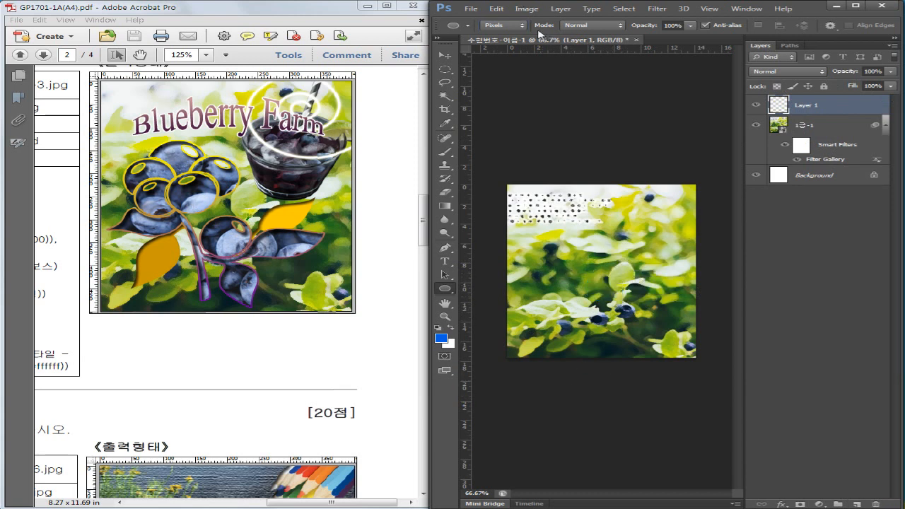
- Draw a Path-mode ellipse for the lower-right berry and hide the 1급-1 layer to show the path on white
{"action": "left_click", "coordinate": [503, 25]}
{"action": "left_click", "coordinate": [488, 45]}
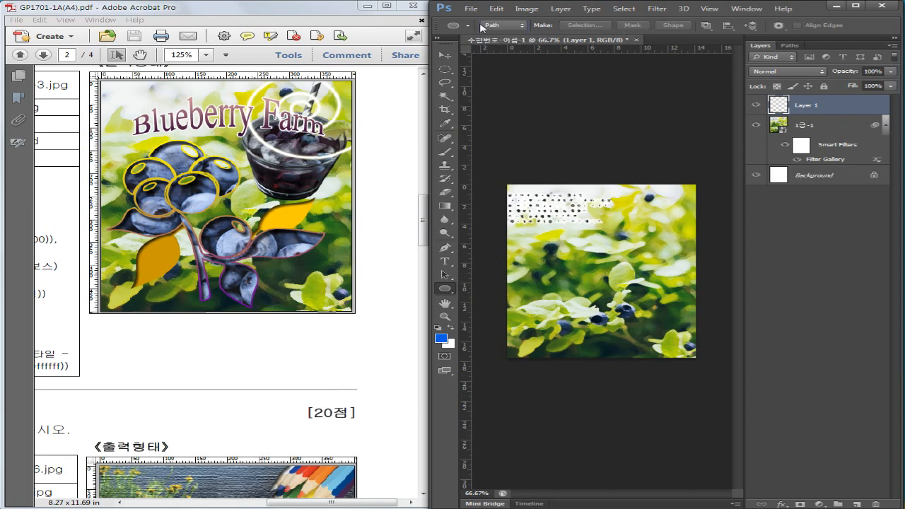
{"action": "left_click_drag", "start_coordinate": [605, 280], "coordinate": [646, 320]}
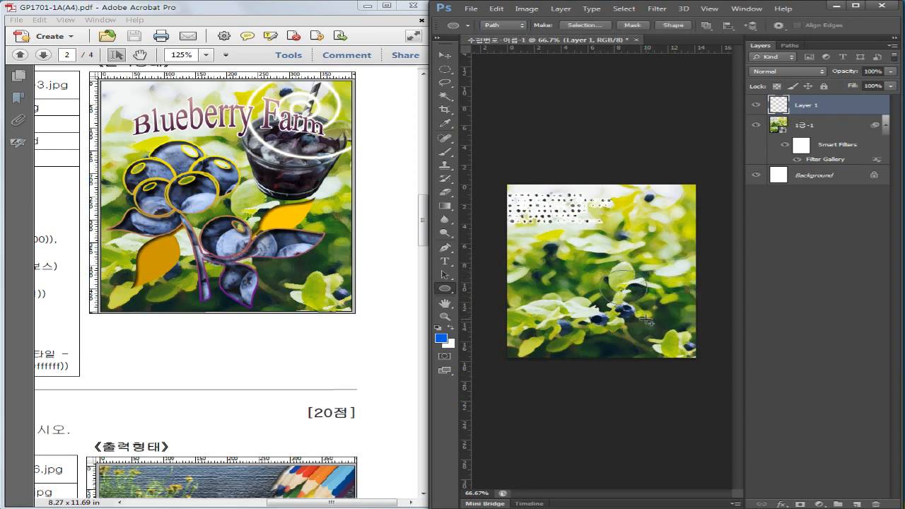
{"action": "left_click", "coordinate": [756, 126]}
{"action": "left_click", "coordinate": [757, 126]}
{"action": "left_click", "coordinate": [756, 127]}
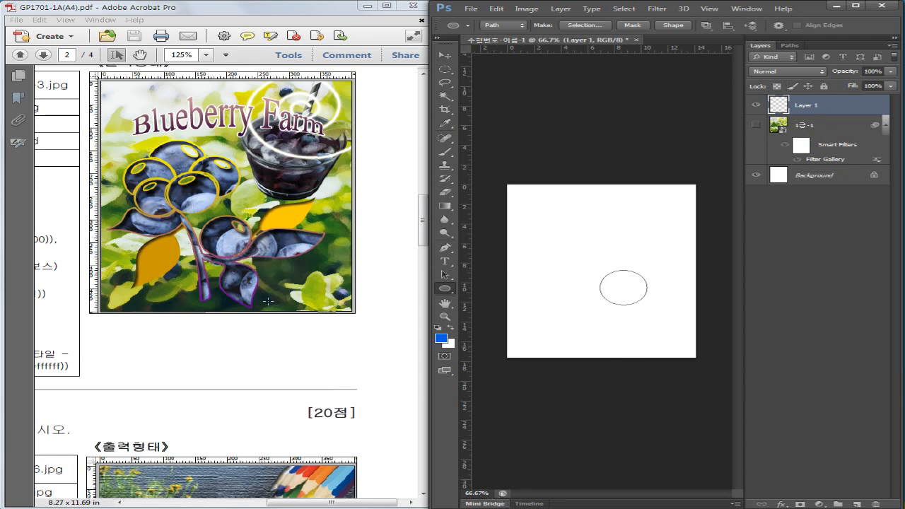
- Trace the branch curve beneath the berry and the outline of the right leaf with the Pen tool
{"action": "left_click", "coordinate": [446, 248]}
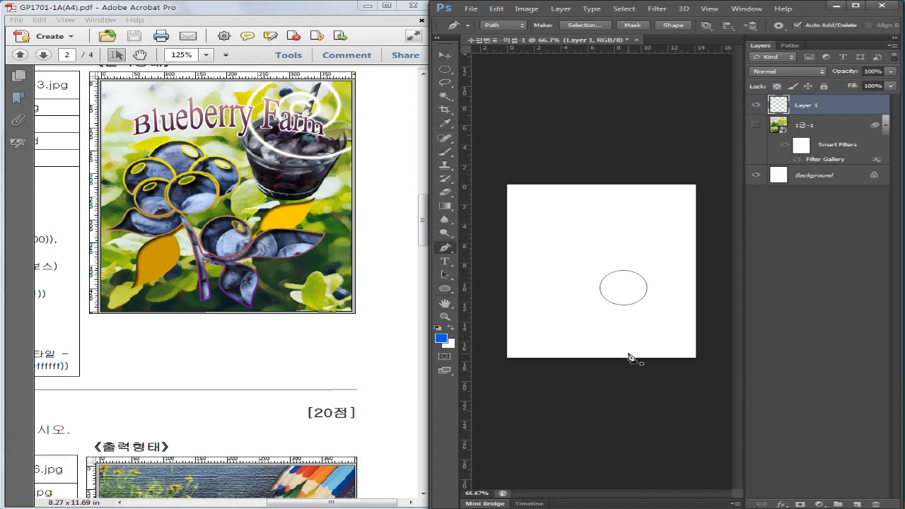
{"action": "left_click", "coordinate": [604, 303]}
{"action": "left_click_drag", "start_coordinate": [649, 292], "coordinate": [665, 270]}
{"action": "key", "text": "alt"}
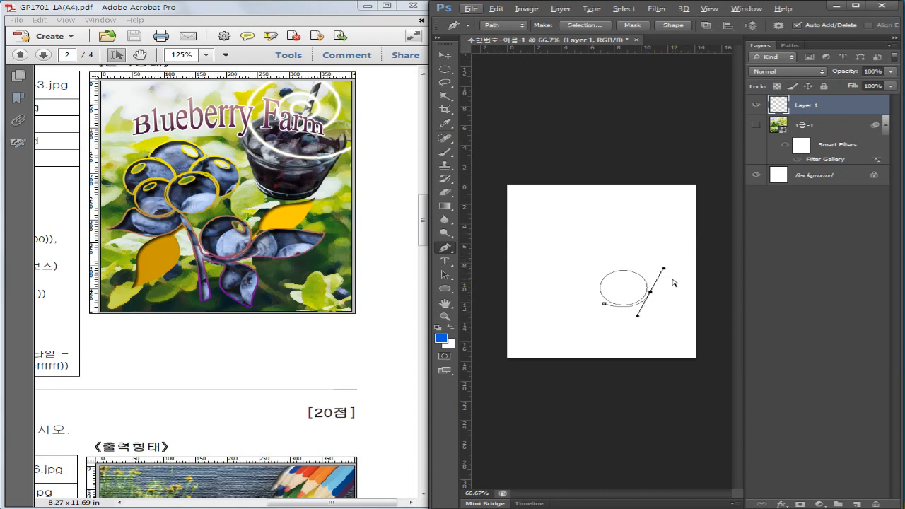
{"action": "left_click_drag", "start_coordinate": [664, 269], "coordinate": [656, 284]}
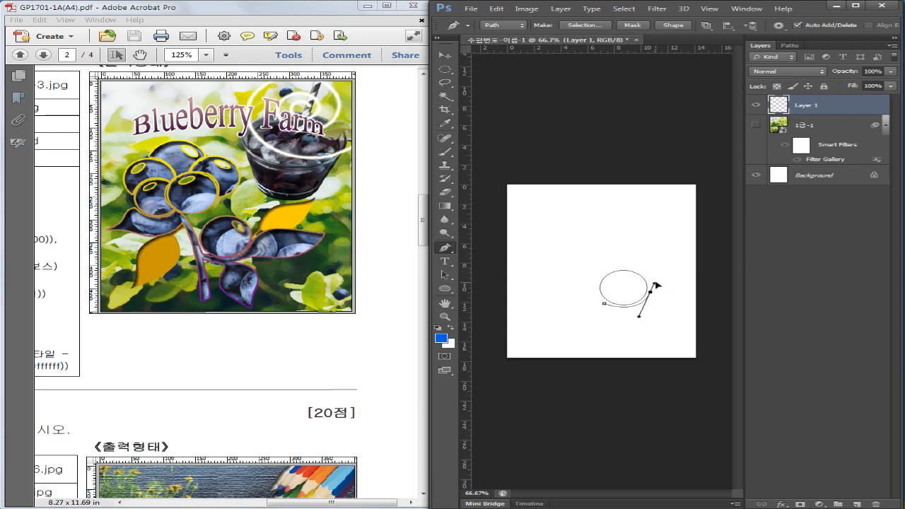
{"action": "left_click", "coordinate": [691, 289]}
{"action": "mouse_move", "coordinate": [691, 289]}
{"action": "left_mouse_down"}
{"action": "mouse_move", "coordinate": [715, 283]}
{"action": "mouse_move", "coordinate": [699, 284]}
{"action": "left_mouse_up"}
{"action": "left_click_drag", "start_coordinate": [649, 304], "coordinate": [616, 296]}
- Continue the pen path around the small lower leaf, from the branch to its pointed tip and back
{"action": "left_click_drag", "start_coordinate": [615, 296], "coordinate": [613, 300]}
{"action": "left_click_drag", "start_coordinate": [615, 302], "coordinate": [643, 307]}
{"action": "left_click_drag", "start_coordinate": [628, 311], "coordinate": [613, 311]}
{"action": "left_click", "coordinate": [627, 311]}
{"action": "left_click_drag", "start_coordinate": [639, 321], "coordinate": [643, 330]}
{"action": "left_click_drag", "start_coordinate": [639, 347], "coordinate": [641, 355]}
{"action": "left_click", "coordinate": [639, 349], "text": "alt"}
{"action": "left_click_drag", "start_coordinate": [614, 328], "coordinate": [609, 314]}
{"action": "left_click", "coordinate": [620, 312]}
{"action": "key", "text": "ctrl+z"}
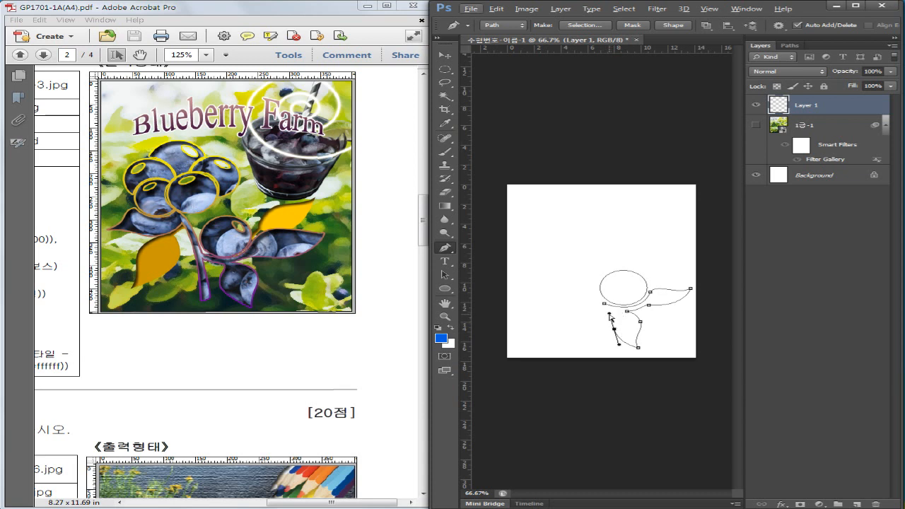
{"action": "left_click_drag", "start_coordinate": [610, 314], "coordinate": [614, 311]}
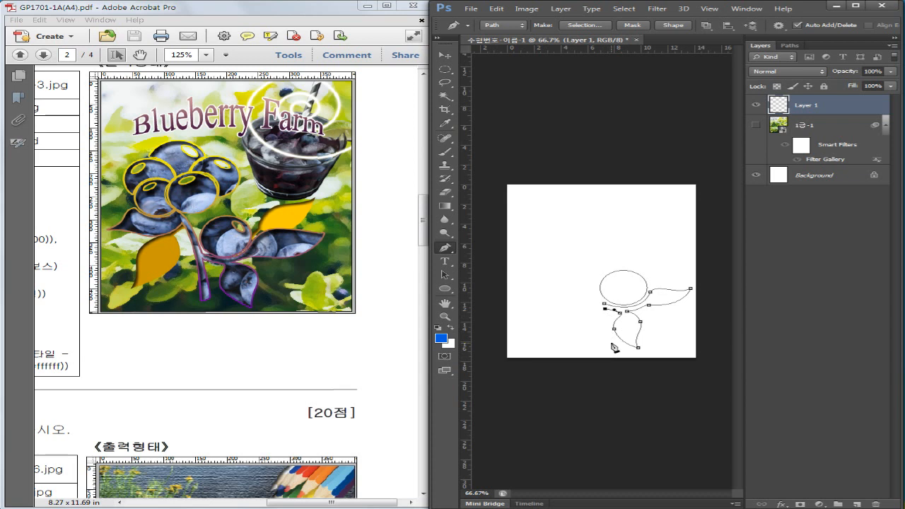
- Trace the stem down to its base and up its outer side to the left leaf's junction, ending in a corner point
{"action": "left_click_drag", "start_coordinate": [611, 346], "coordinate": [612, 349]}
{"action": "left_click_drag", "start_coordinate": [587, 281], "coordinate": [567, 257]}
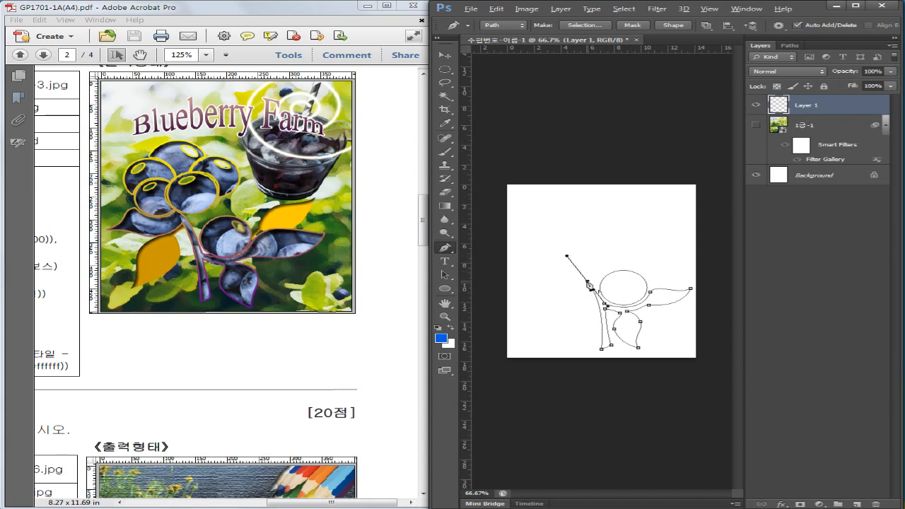
{"action": "left_click", "coordinate": [587, 282], "text": "alt"}
- Trace the left leaf's lower edge out to its tip and make the tip a corner point
{"action": "left_click", "coordinate": [555, 287]}
{"action": "left_click_drag", "start_coordinate": [555, 289], "coordinate": [537, 282]}
{"action": "key", "text": "ctrl+z"}
{"action": "left_click_drag", "start_coordinate": [562, 286], "coordinate": [547, 282]}
{"action": "left_click_drag", "start_coordinate": [532, 281], "coordinate": [524, 285]}
{"action": "left_click", "coordinate": [532, 281], "text": "alt"}
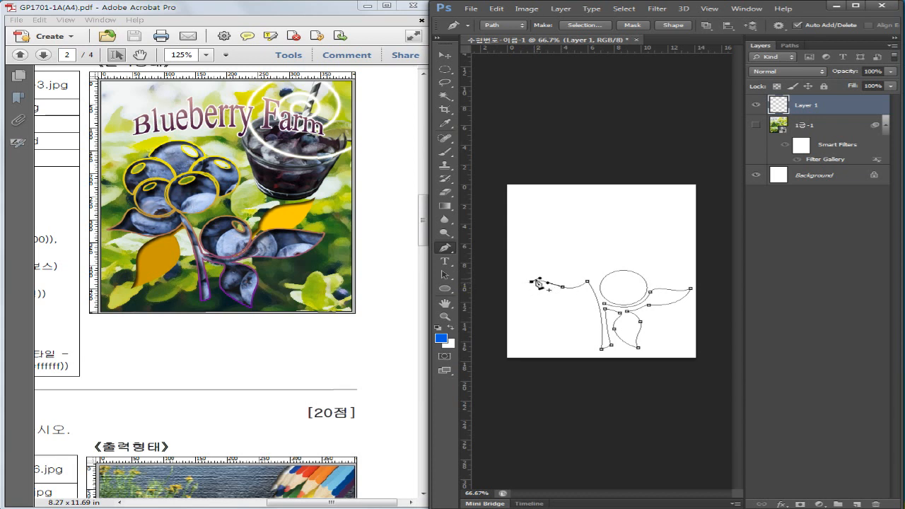
- Trace the left leaf's upper edge back to the stem and close the branch outline at its starting point
{"action": "left_click_drag", "start_coordinate": [548, 264], "coordinate": [563, 265]}
{"action": "left_click_drag", "start_coordinate": [581, 263], "coordinate": [602, 252]}
{"action": "key", "text": "ctrl+z"}
{"action": "left_click", "coordinate": [548, 265]}
{"action": "left_click_drag", "start_coordinate": [580, 265], "coordinate": [592, 256]}
{"action": "left_click", "coordinate": [580, 265]}
{"action": "left_click_drag", "start_coordinate": [604, 305], "coordinate": [621, 343]}
- Duplicate the berry circle path above the stem's upper end and nudge the copy slightly down
{"action": "left_click", "coordinate": [445, 276]}
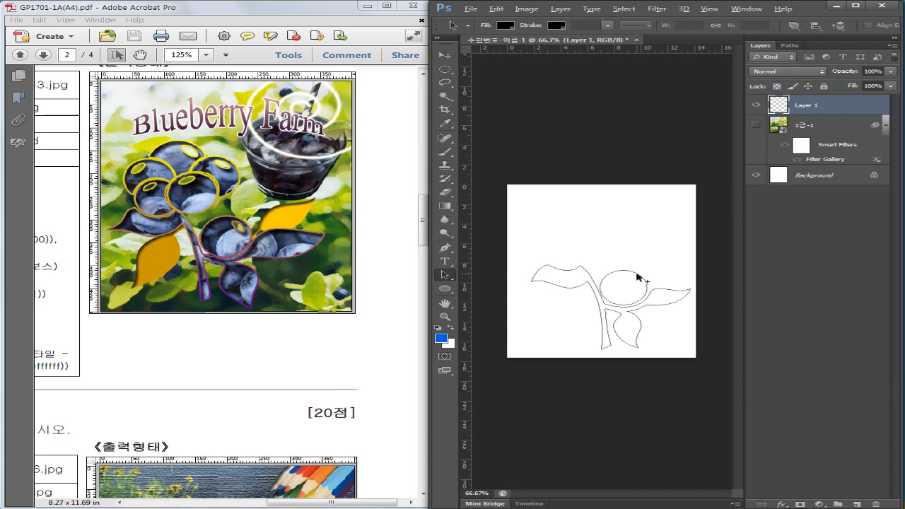
{"action": "left_click_drag", "start_coordinate": [638, 276], "coordinate": [610, 238]}
{"action": "key", "text": "Down"}
{"action": "key", "text": "Down"}
{"action": "key", "text": "Down"}
- Draw a closed pen path for the partly hidden berry just left of the copied circle, then deselect it
{"action": "key", "text": "p"}
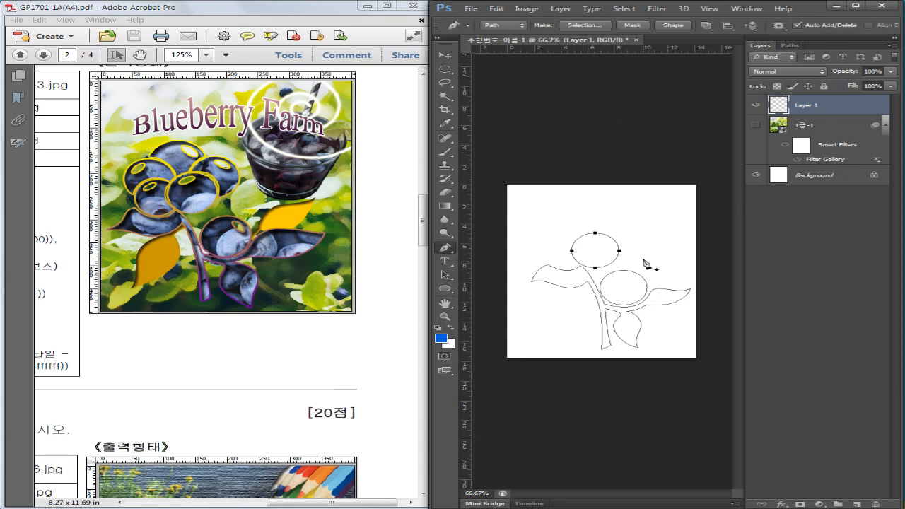
{"action": "left_click", "coordinate": [570, 239]}
{"action": "left_click_drag", "start_coordinate": [576, 265], "coordinate": [591, 277]}
{"action": "left_click", "coordinate": [576, 265], "text": "alt"}
{"action": "left_click_drag", "start_coordinate": [546, 250], "coordinate": [541, 230]}
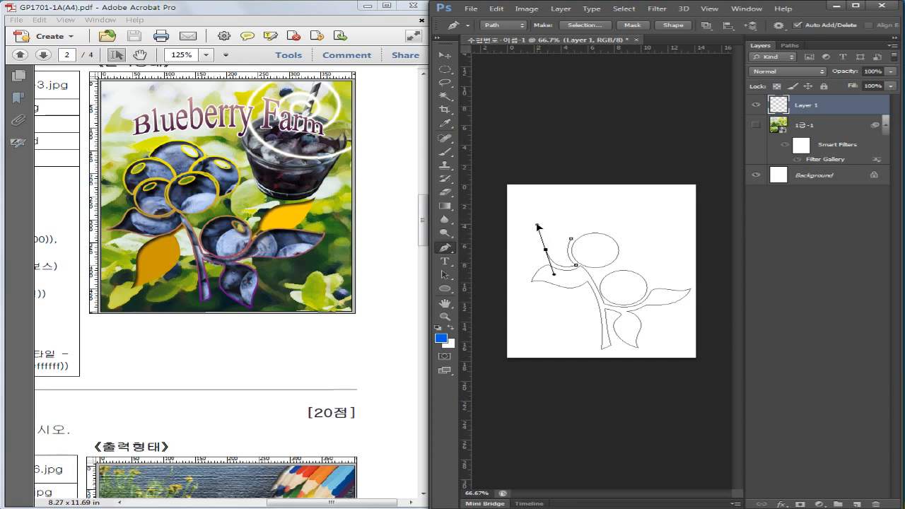
{"action": "key", "text": "ctrl+z"}
{"action": "left_click_drag", "start_coordinate": [542, 252], "coordinate": [579, 253]}
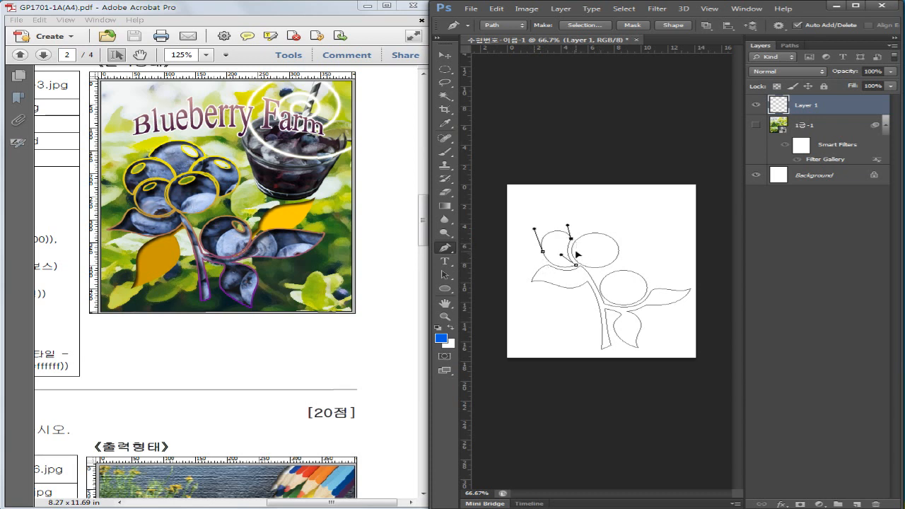
{"action": "left_click", "coordinate": [607, 229], "text": "ctrl"}
- Draw a closed curved pen path for the partly hidden upper-left berry, above the existing left berry outline
{"action": "left_click", "coordinate": [573, 235]}
{"action": "left_click_drag", "start_coordinate": [538, 241], "coordinate": [523, 270]}
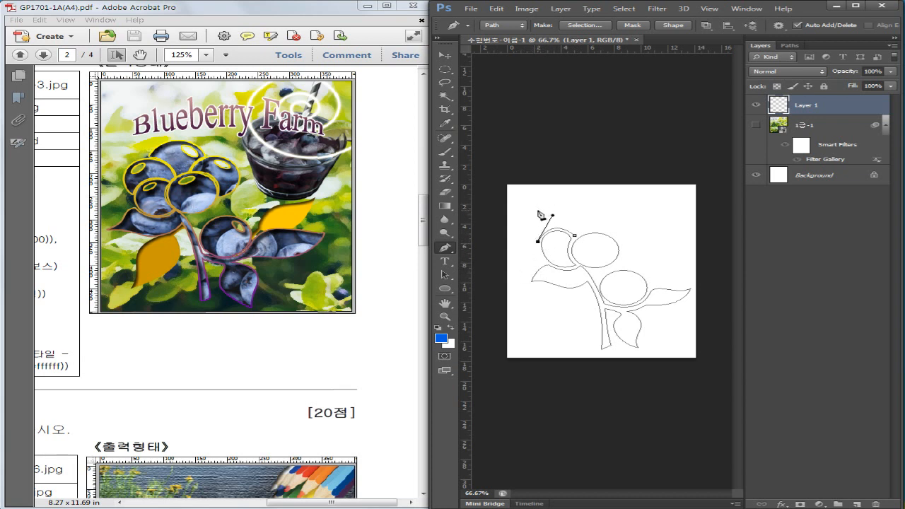
{"action": "left_click_drag", "start_coordinate": [537, 213], "coordinate": [550, 198]}
{"action": "left_click_drag", "start_coordinate": [581, 234], "coordinate": [580, 251]}
{"action": "left_click", "coordinate": [580, 233], "text": "alt"}
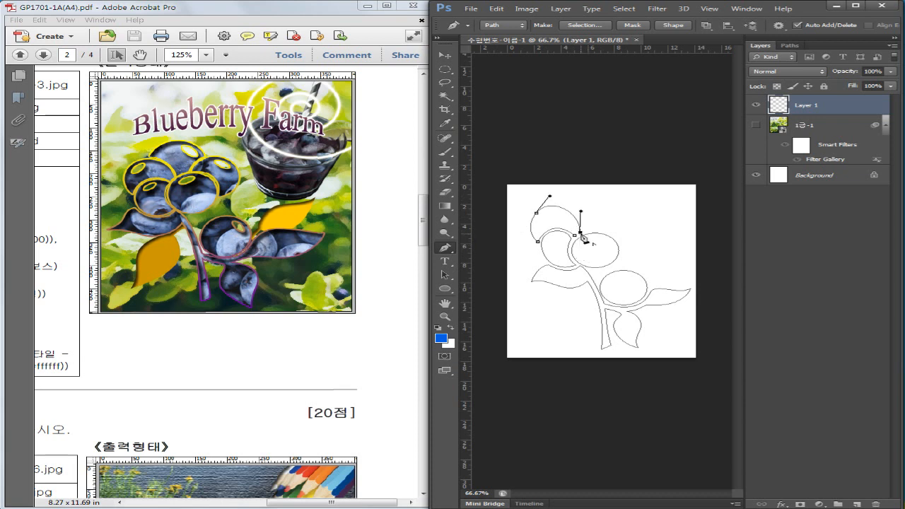
{"action": "left_click", "coordinate": [574, 236]}
- Draw a closed pen path for the topmost berry between the upper-left berry and the central circle, then deselect it
{"action": "left_click_drag", "start_coordinate": [596, 229], "coordinate": [610, 232]}
{"action": "left_click", "coordinate": [598, 229], "text": "alt"}
{"action": "mouse_move", "coordinate": [604, 210]}
{"action": "left_mouse_down"}
{"action": "mouse_move", "coordinate": [617, 214]}
{"action": "mouse_move", "coordinate": [620, 205]}
{"action": "left_mouse_up"}
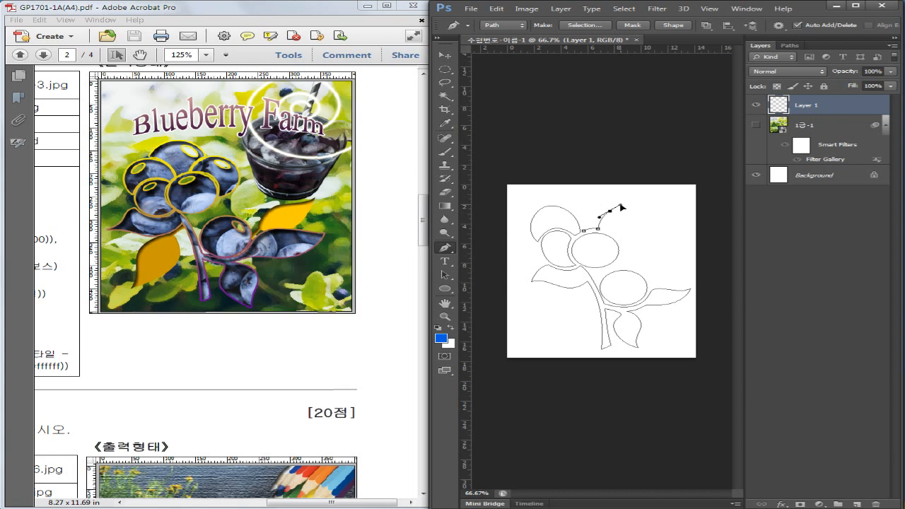
{"action": "left_click", "coordinate": [610, 212], "text": "alt"}
{"action": "left_click_drag", "start_coordinate": [555, 202], "coordinate": [517, 226]}
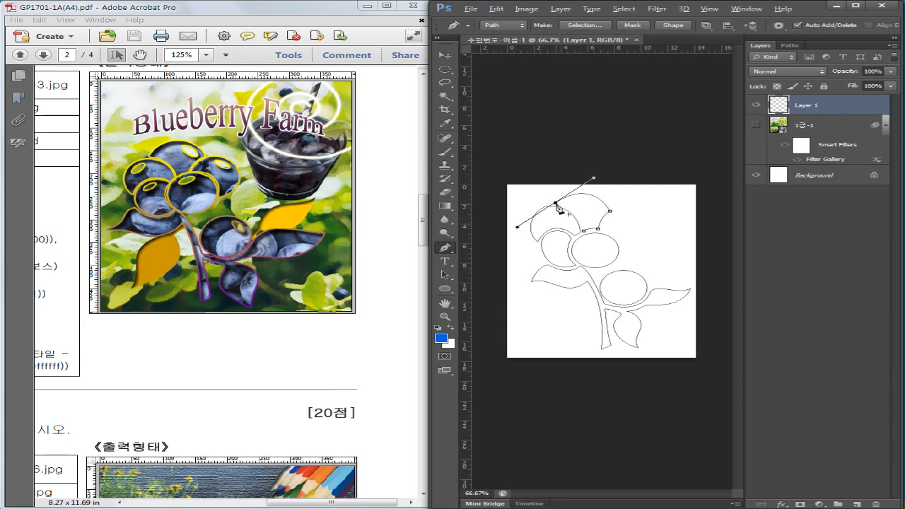
{"action": "left_click", "coordinate": [584, 229]}
{"action": "left_click", "coordinate": [590, 256], "text": "ctrl"}
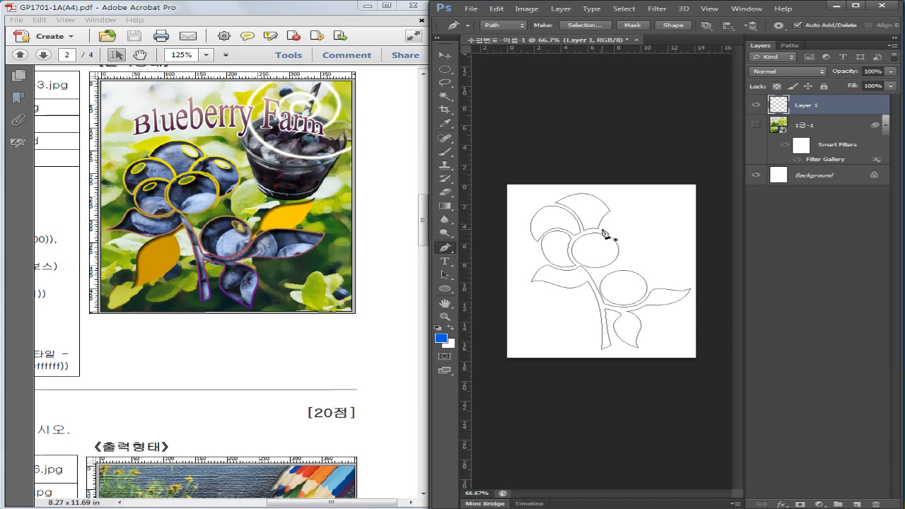
- Draw a closed pen path for the partly hidden berry at the upper right of the central circle
{"action": "left_click", "coordinate": [601, 230]}
{"action": "left_click_drag", "start_coordinate": [621, 251], "coordinate": [620, 272]}
{"action": "left_click", "coordinate": [622, 253], "text": "alt"}
{"action": "left_click_drag", "start_coordinate": [640, 242], "coordinate": [646, 231]}
{"action": "left_click", "coordinate": [612, 214]}
{"action": "mouse_move", "coordinate": [613, 218]}
{"action": "left_mouse_down"}
{"action": "mouse_move", "coordinate": [591, 226]}
{"action": "mouse_move", "coordinate": [602, 230]}
{"action": "left_mouse_up"}
{"action": "left_click", "coordinate": [791, 45]}
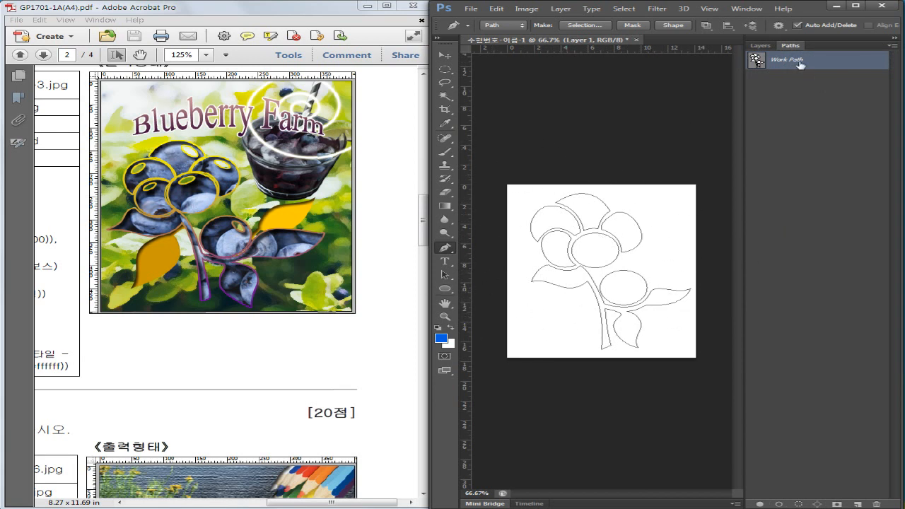
{"action": "left_click", "coordinate": [893, 46]}
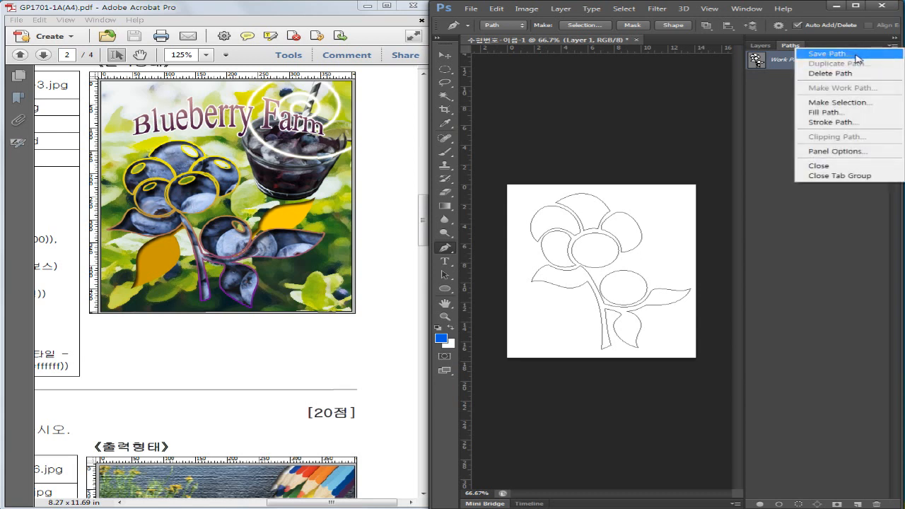
{"action": "left_click", "coordinate": [827, 53]}
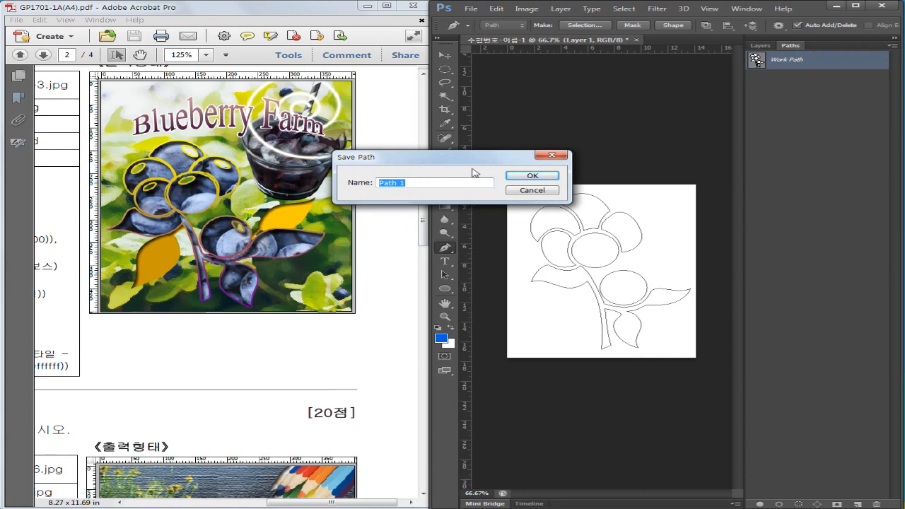
{"action": "left_click", "coordinate": [545, 191]}
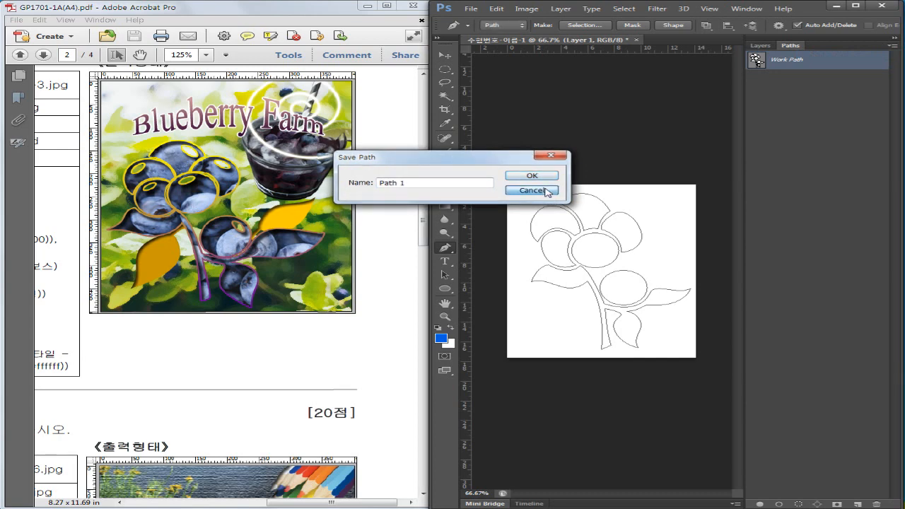
- Look up the required path name in the exam PDF and save the work path as 블루베리 모양
{"action": "left_click", "coordinate": [368, 228]}
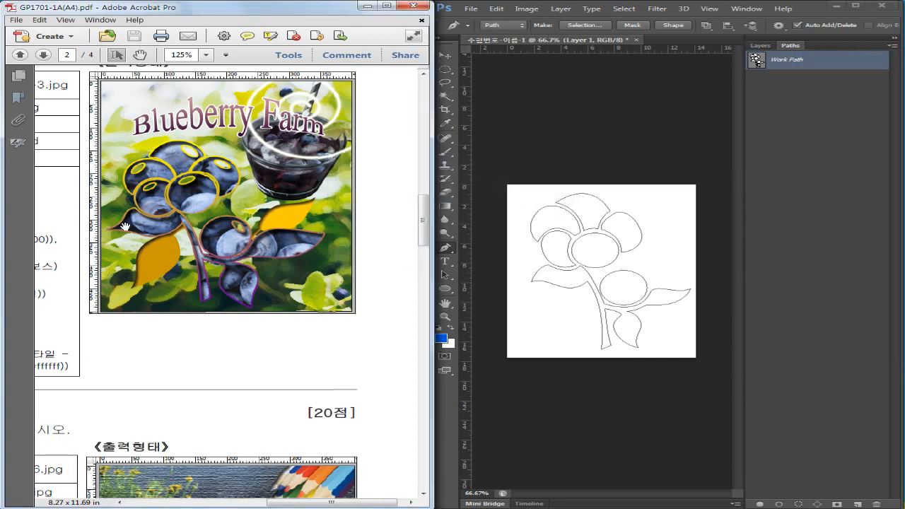
{"action": "scroll", "coordinate": [267, 229], "scroll_direction": "left", "scroll_amount": 5}
{"action": "scroll", "coordinate": [267, 230], "scroll_direction": "right", "scroll_amount": 2}
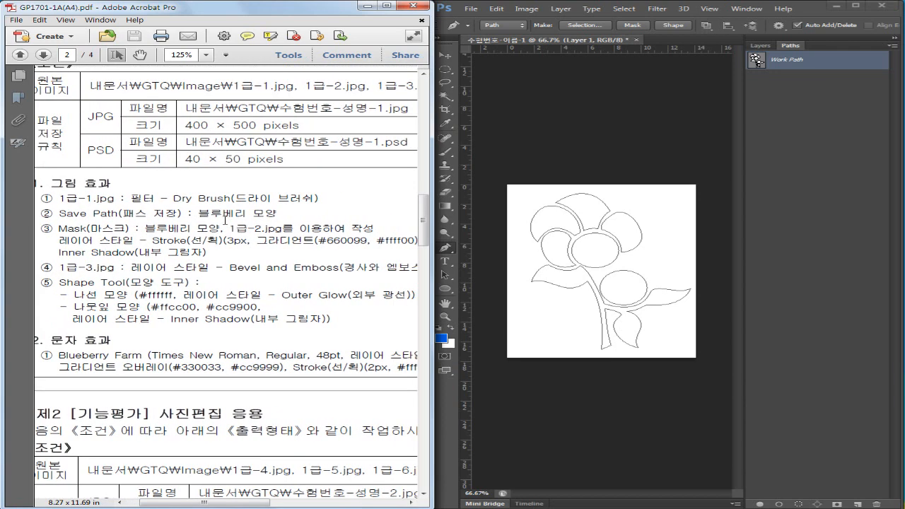
{"action": "left_click", "coordinate": [894, 46]}
{"action": "left_click", "coordinate": [828, 51]}
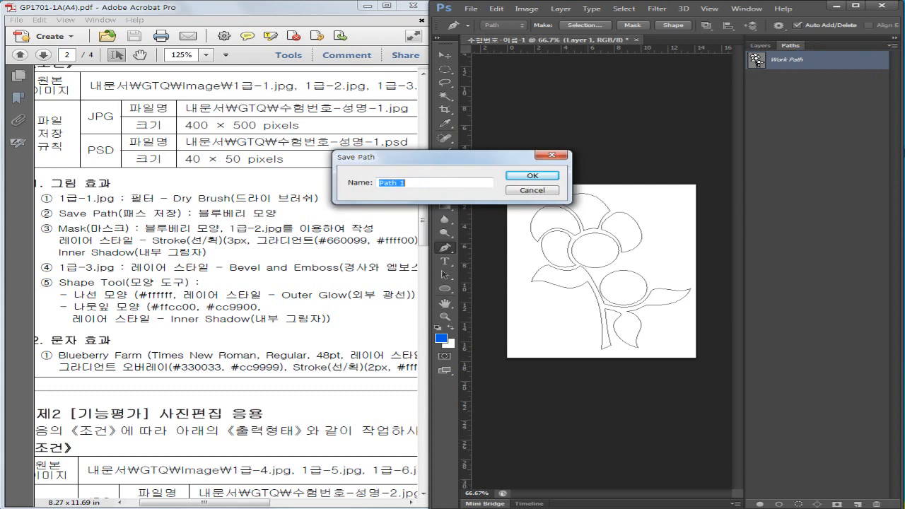
{"action": "type", "text": "qmffnqpfl ahdid"}
{"action": "key", "text": "Return"}
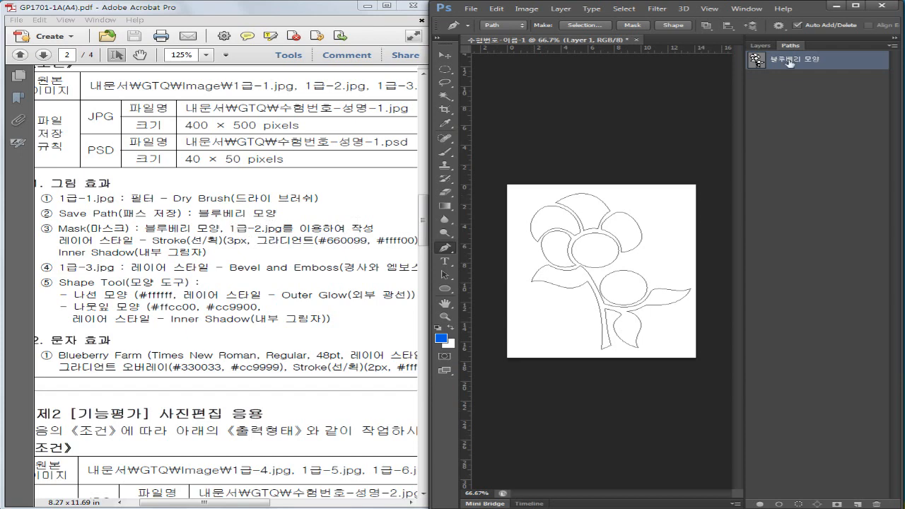
- Place the 1급-2 image from the source folder into the artwork, scaled to about 101.4% so it covers the canvas
{"action": "left_click", "coordinate": [760, 45]}
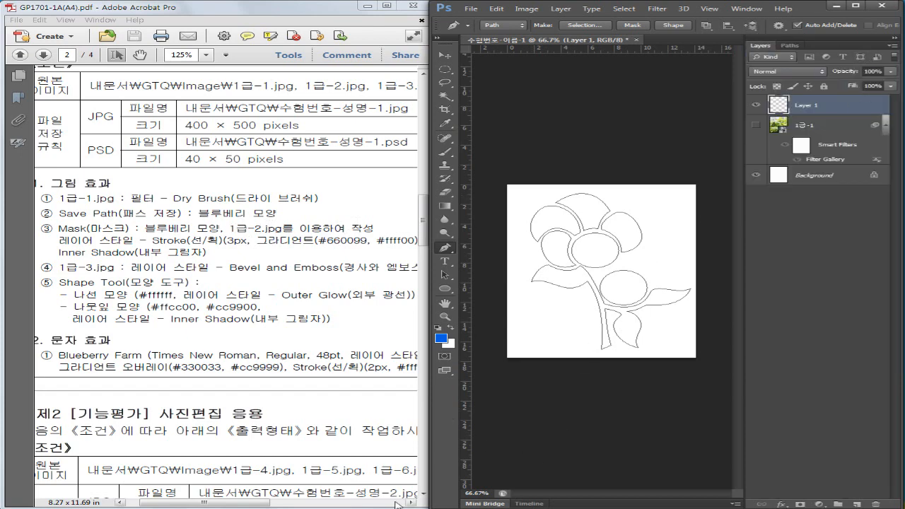
{"action": "key", "text": "alt+Tab"}
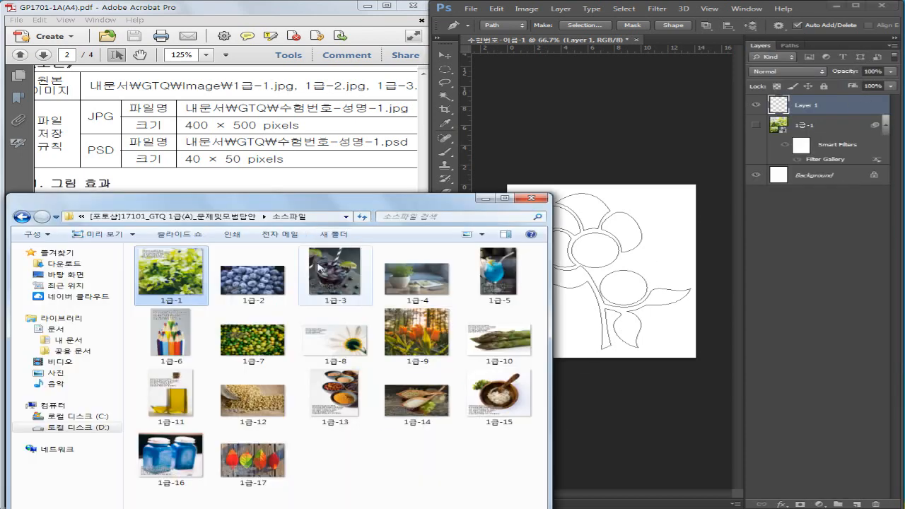
{"action": "left_click", "coordinate": [245, 285]}
{"action": "left_click_drag", "start_coordinate": [264, 286], "coordinate": [612, 283]}
{"action": "left_click_drag", "start_coordinate": [697, 314], "coordinate": [759, 397]}
{"action": "key", "text": "Return"}
- Mask the 1급-2 layer with the blueberry-shaped path
{"action": "key", "text": "p"}
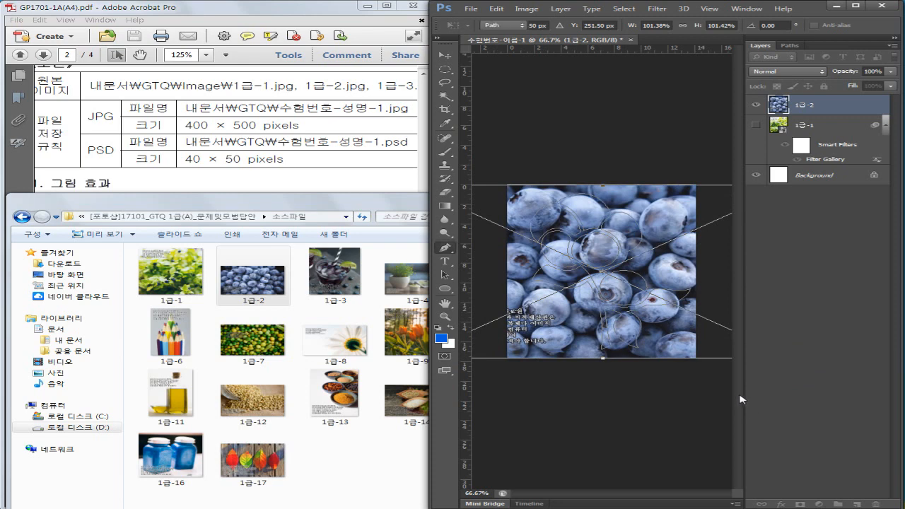
{"action": "left_click", "coordinate": [227, 161]}
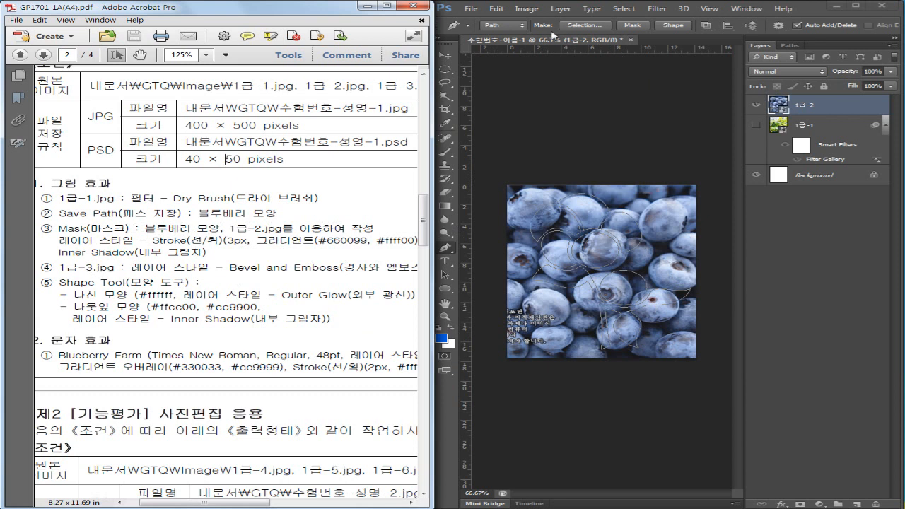
{"action": "left_click", "coordinate": [445, 249]}
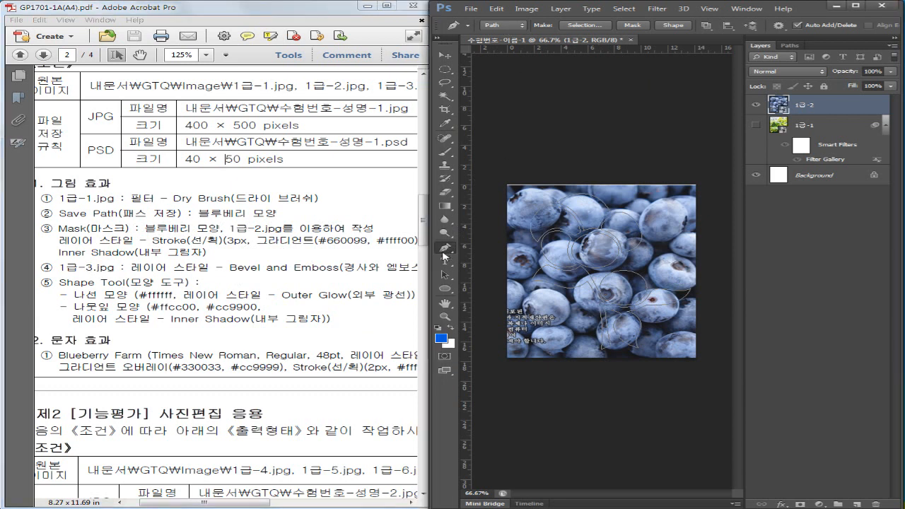
{"action": "left_click", "coordinate": [633, 25]}
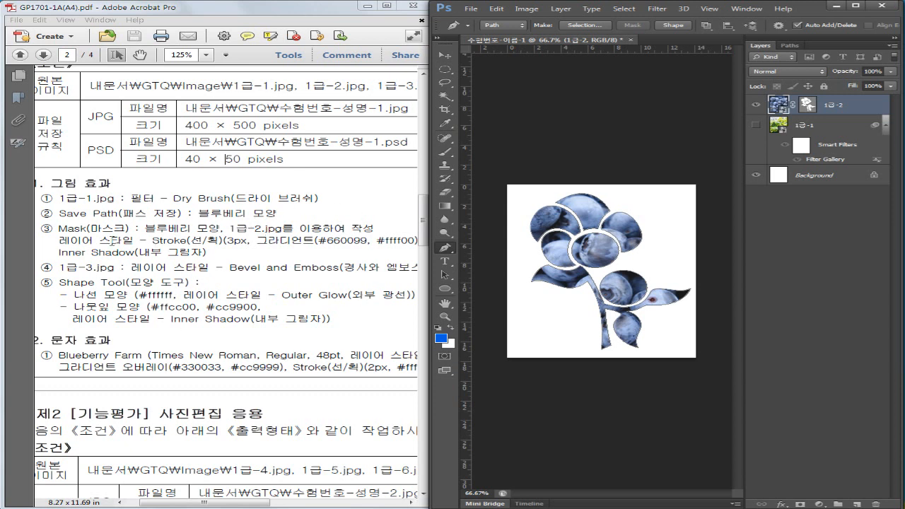
- Check the layer style requirements in the exam PDF and add a 3 px outside Stroke with Gradient fill to the 1급-2 layer
{"action": "left_click_drag", "start_coordinate": [59, 241], "coordinate": [213, 239]}
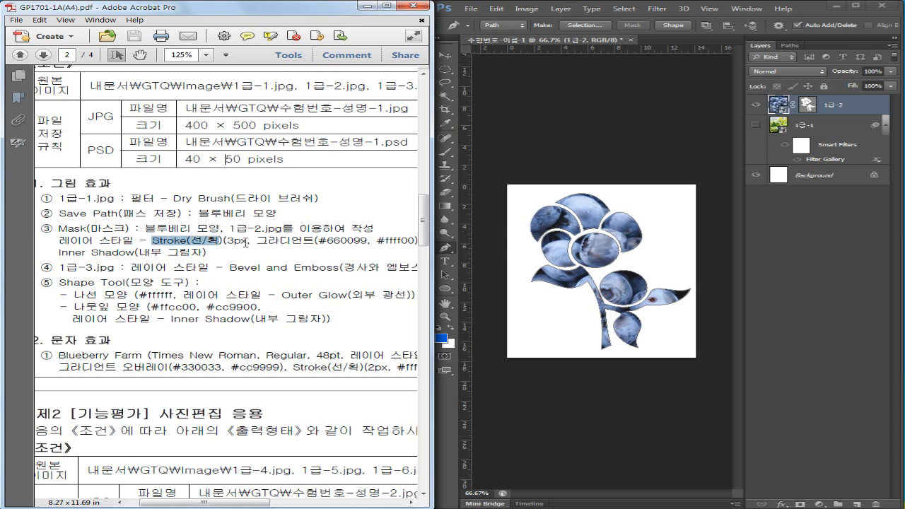
{"action": "left_click_drag", "start_coordinate": [256, 240], "coordinate": [334, 241]}
{"action": "left_click_drag", "start_coordinate": [138, 253], "coordinate": [207, 252]}
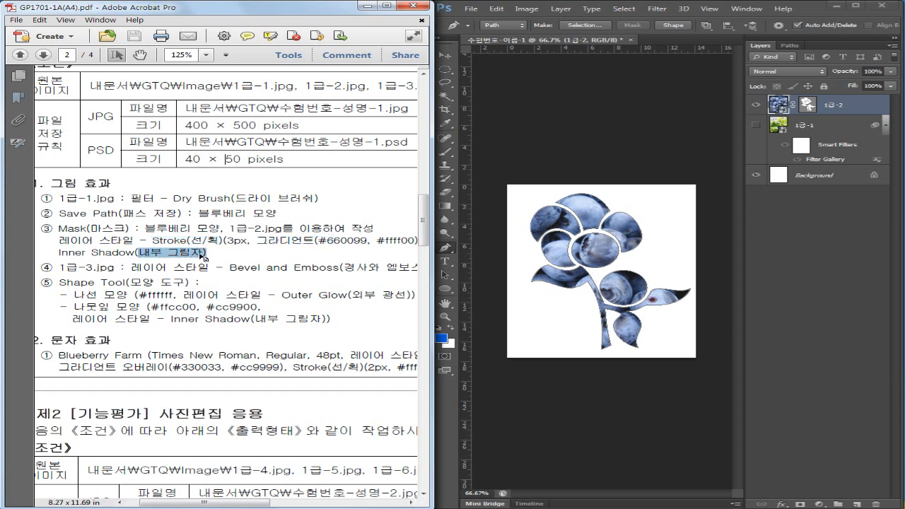
{"action": "left_click", "coordinate": [852, 106]}
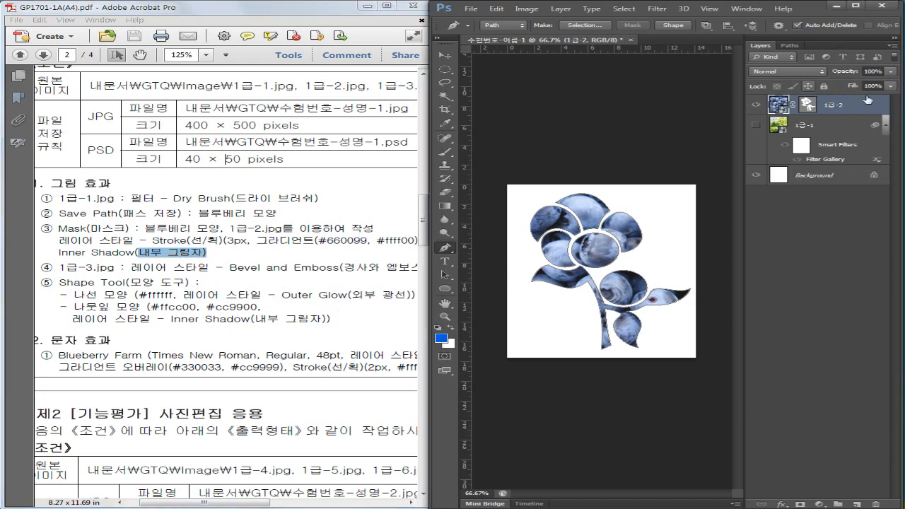
{"action": "right_click", "coordinate": [843, 107]}
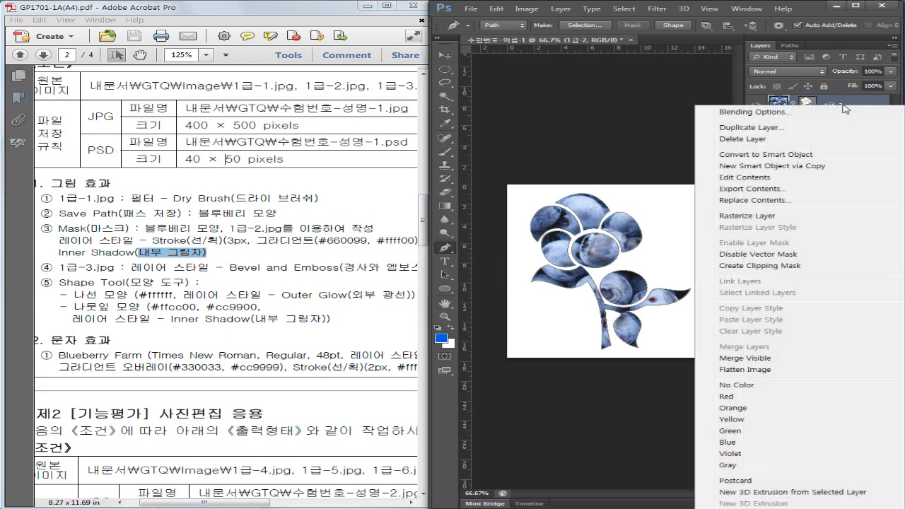
{"action": "left_click", "coordinate": [769, 114]}
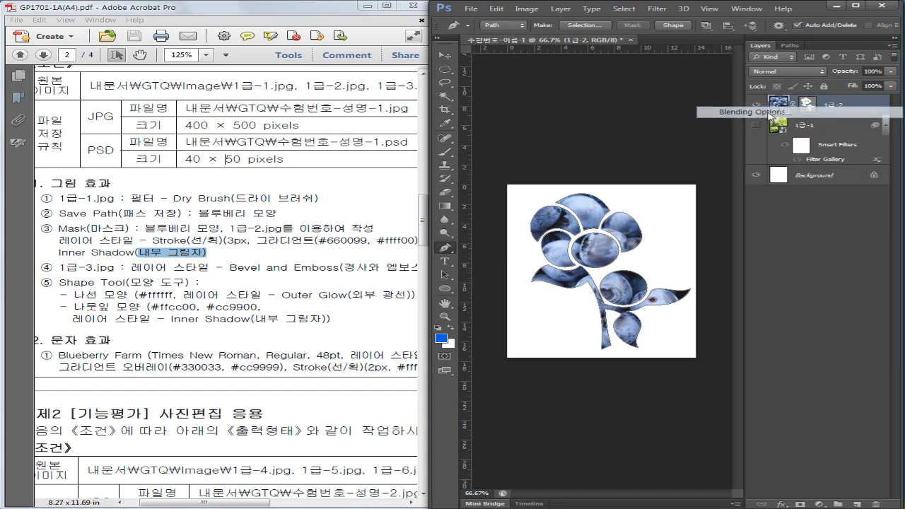
{"action": "left_click_drag", "start_coordinate": [673, 92], "coordinate": [675, 69]}
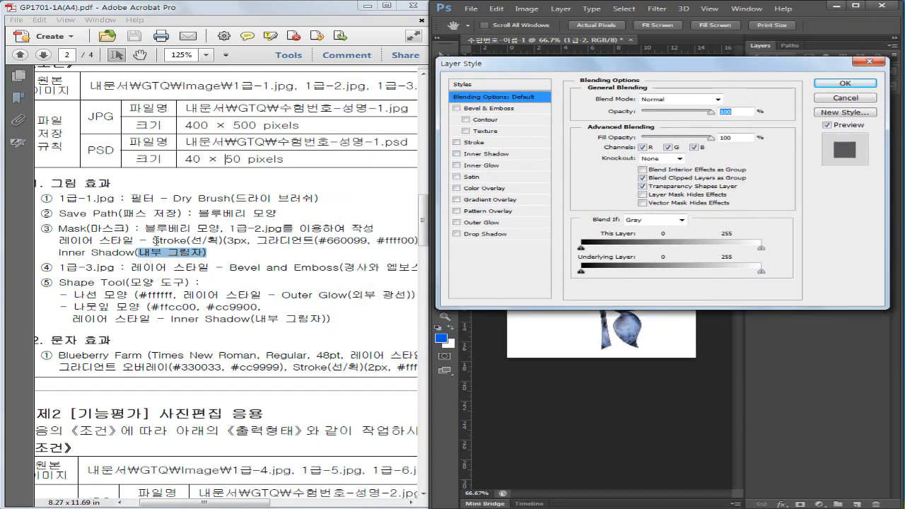
{"action": "left_click", "coordinate": [477, 145]}
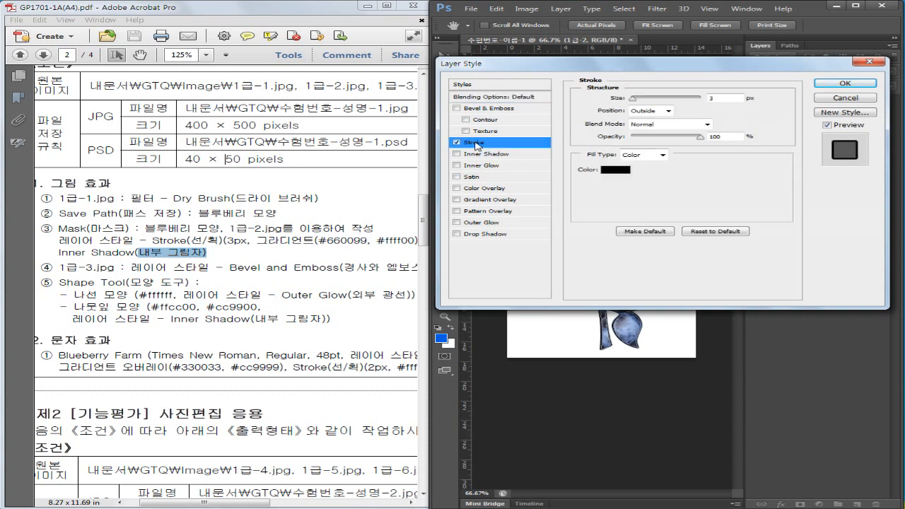
{"action": "double_click", "coordinate": [719, 96]}
{"action": "left_click", "coordinate": [652, 159]}
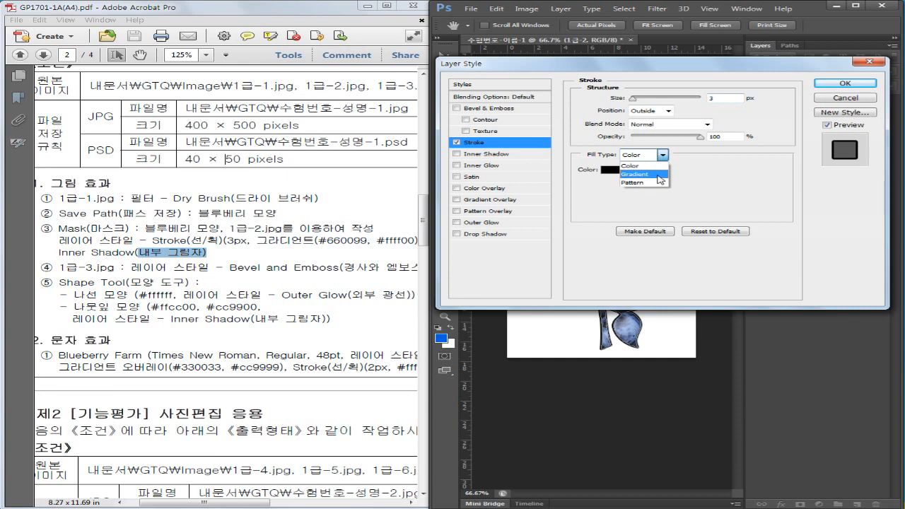
{"action": "left_click", "coordinate": [658, 174]}
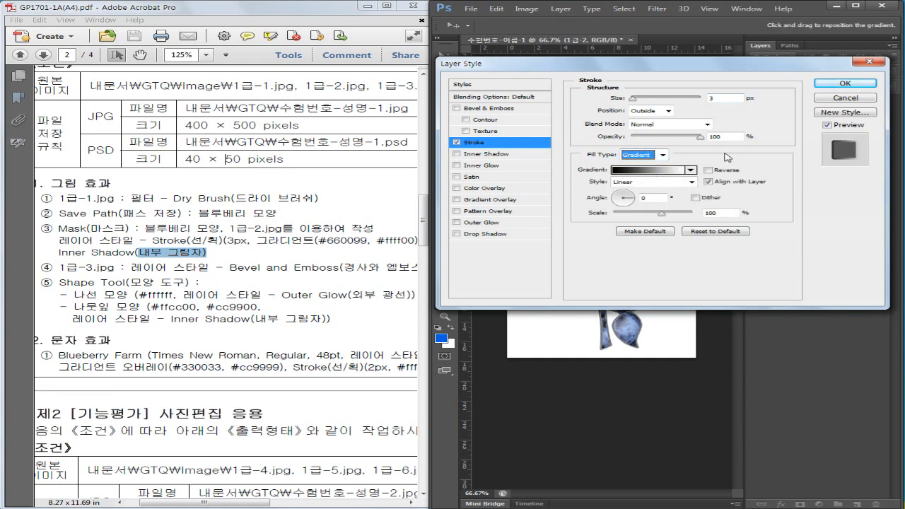
- Set the starting colour stop of the stroke gradient to #660099
{"action": "left_click", "coordinate": [651, 174]}
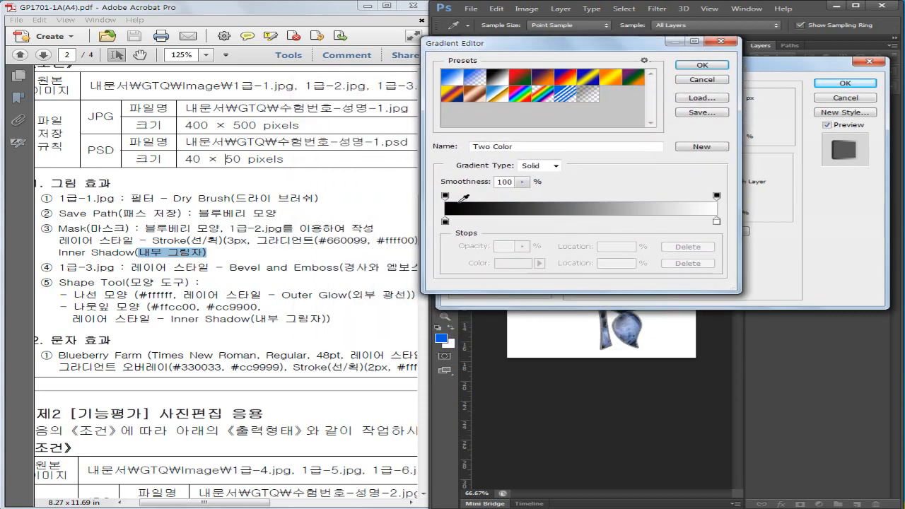
{"action": "left_click", "coordinate": [446, 222]}
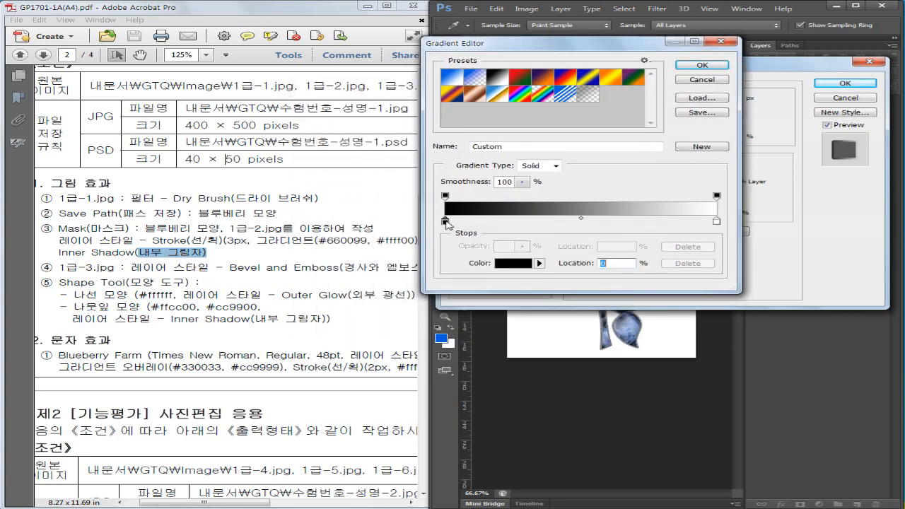
{"action": "left_click", "coordinate": [506, 266]}
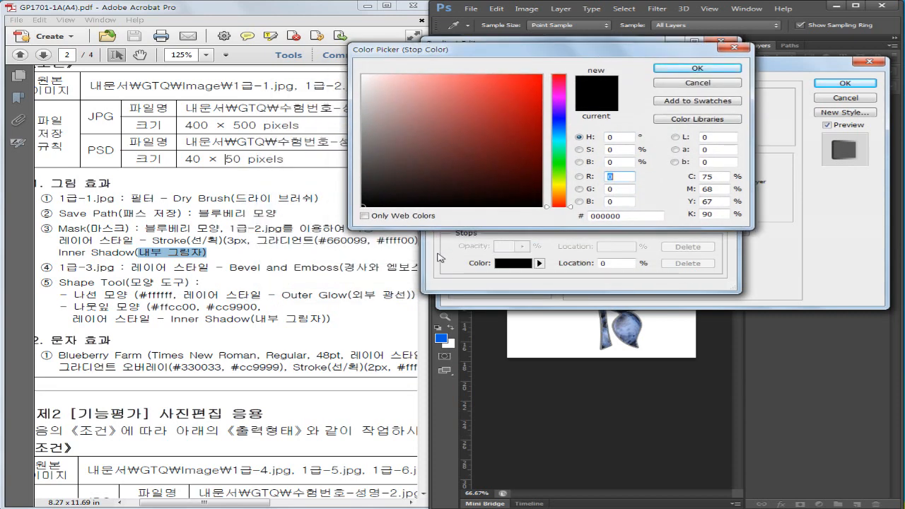
{"action": "double_click", "coordinate": [626, 216]}
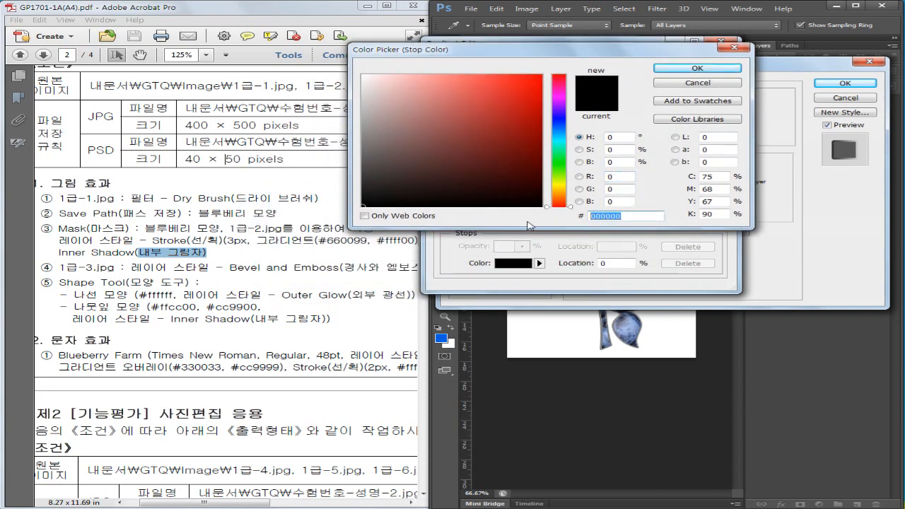
{"action": "type", "text": "660099"}
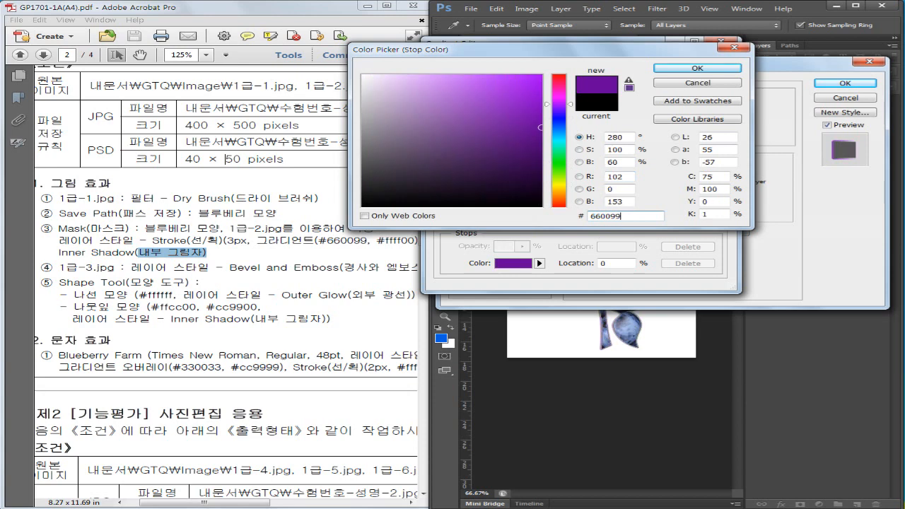
{"action": "left_click", "coordinate": [660, 68]}
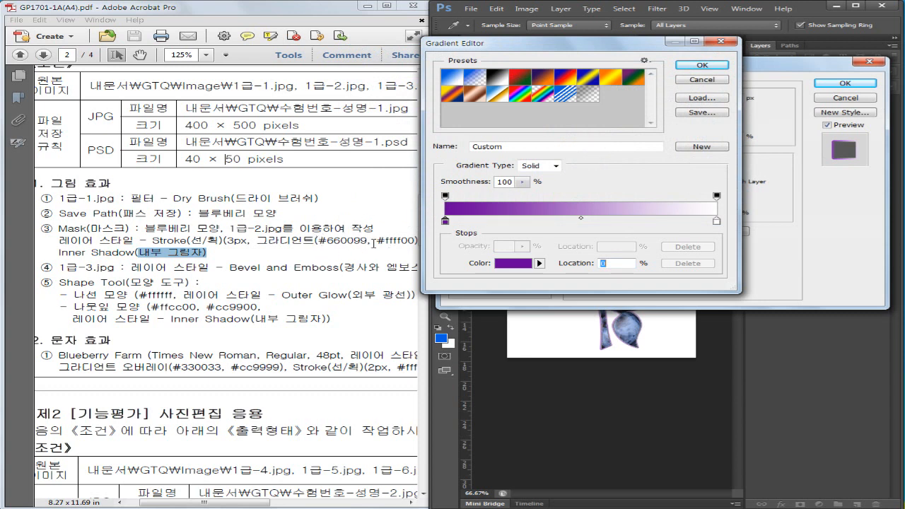
- Set the ending colour stop of the stroke gradient to #ffff00 and accept the gradient
{"action": "left_click", "coordinate": [716, 222]}
{"action": "left_click", "coordinate": [521, 264]}
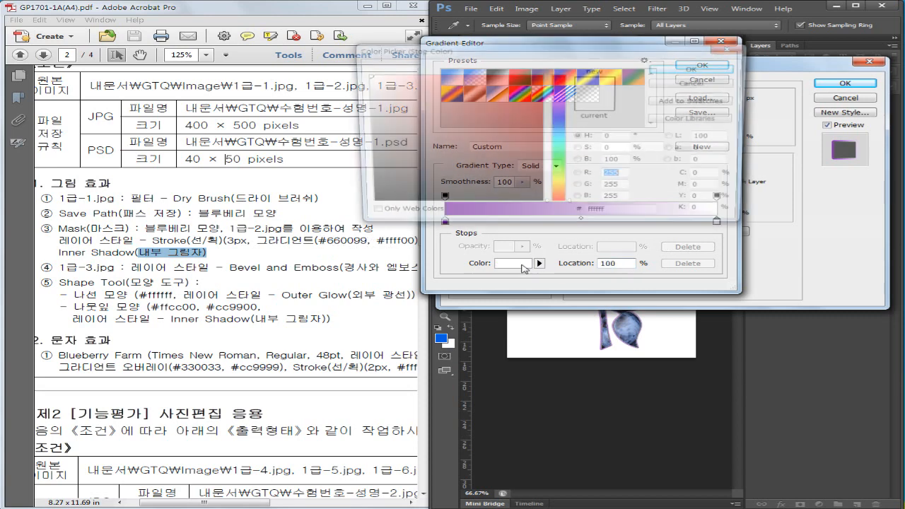
{"action": "left_click_drag", "start_coordinate": [629, 218], "coordinate": [584, 221]}
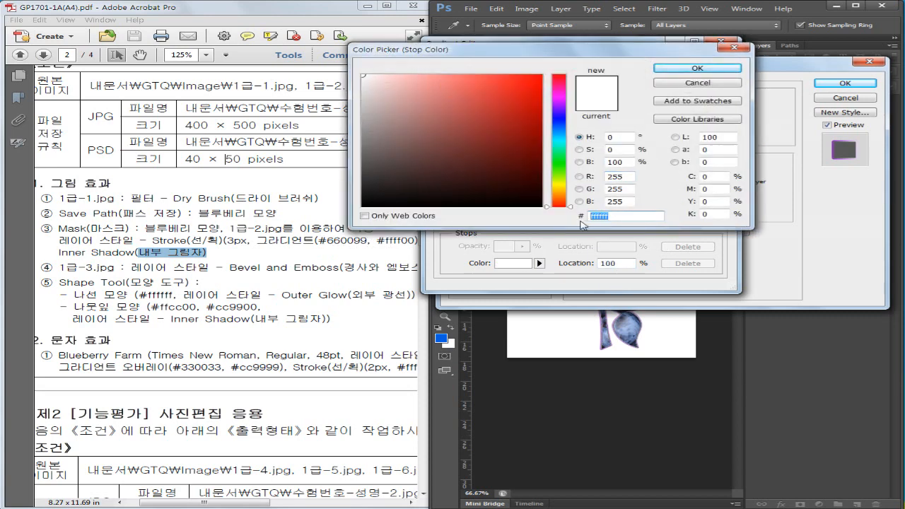
{"action": "type", "text": "ㄹㄹㄹㄹ"}
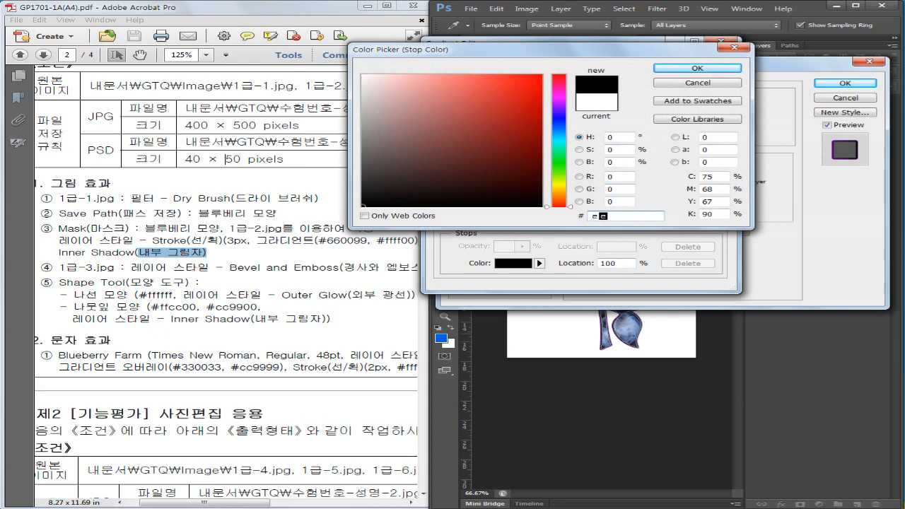
{"action": "type", "text": "ffff00"}
{"action": "key", "text": "Return"}
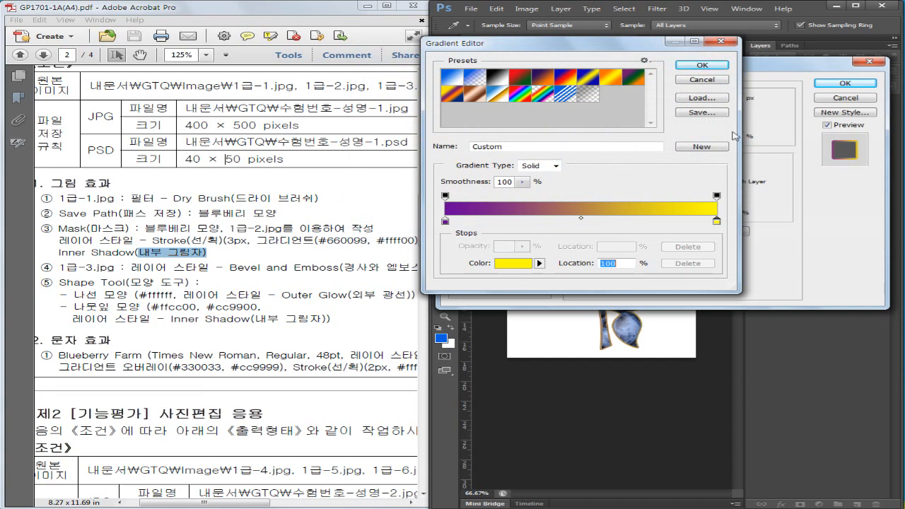
{"action": "left_click", "coordinate": [703, 65]}
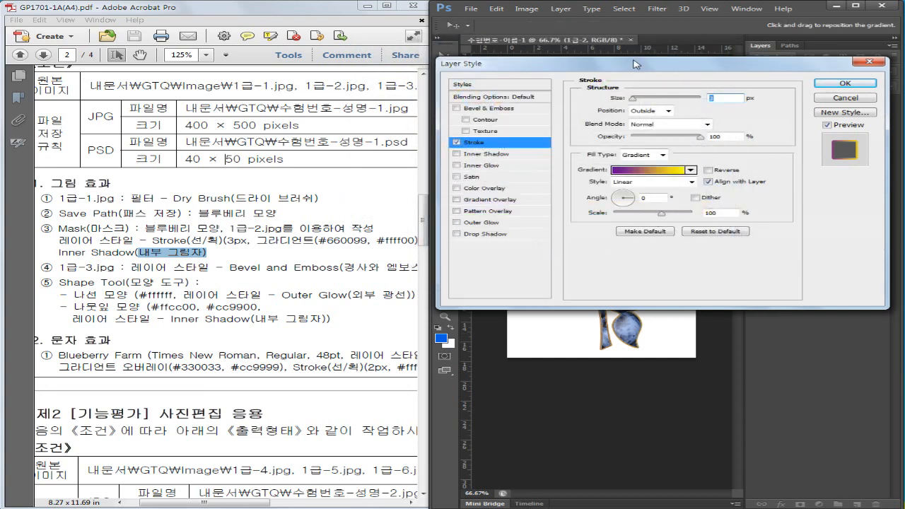
- Compare with the sample output in the exam PDF and set the stroke gradient's angle to 90°
{"action": "left_click", "coordinate": [316, 12]}
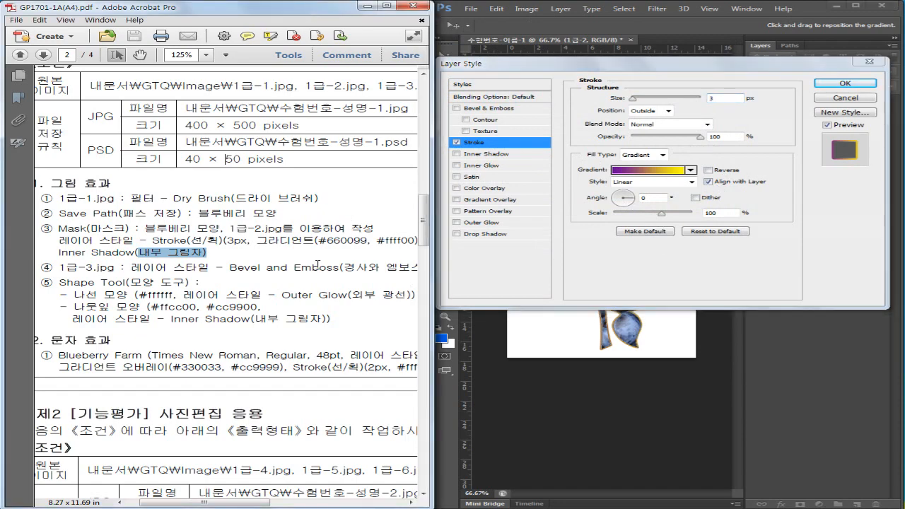
{"action": "left_click_drag", "start_coordinate": [333, 299], "coordinate": [69, 305]}
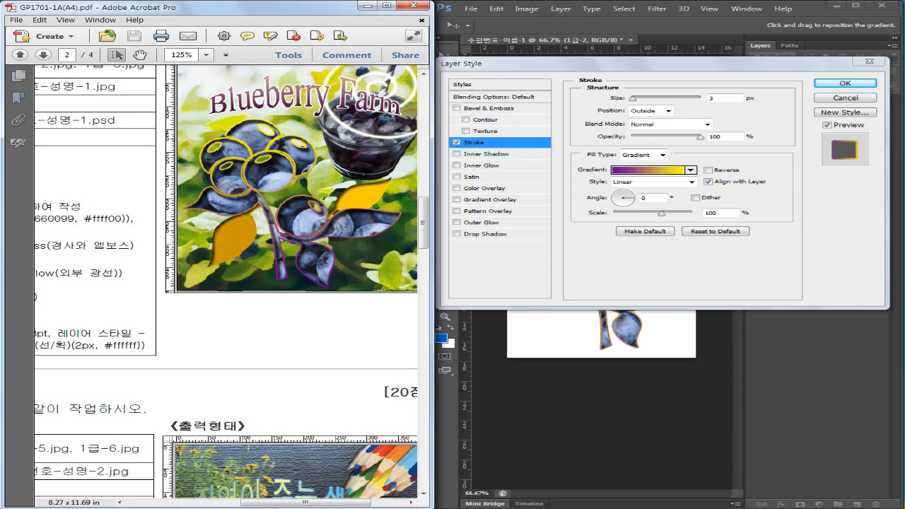
{"action": "left_click_drag", "start_coordinate": [774, 65], "coordinate": [368, 158]}
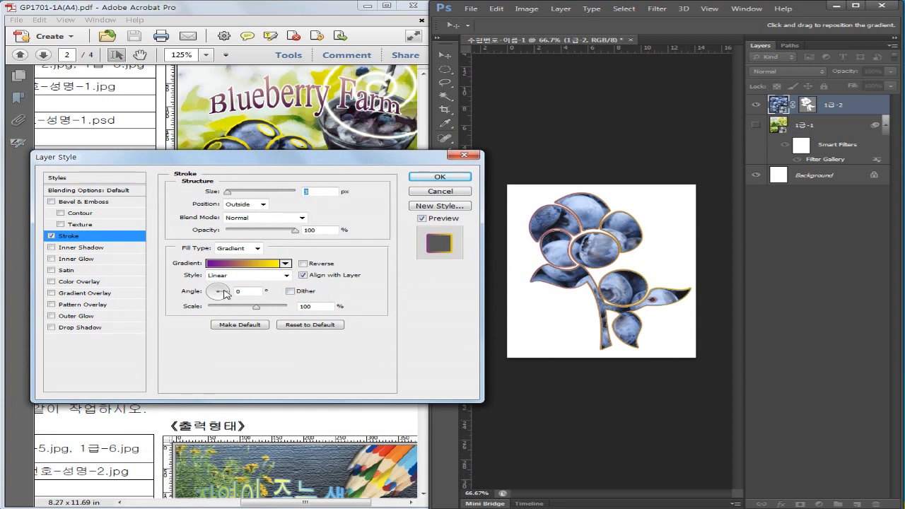
{"action": "mouse_move", "coordinate": [225, 293]}
{"action": "left_mouse_down"}
{"action": "mouse_move", "coordinate": [233, 296]}
{"action": "mouse_move", "coordinate": [217, 287]}
{"action": "left_mouse_up"}
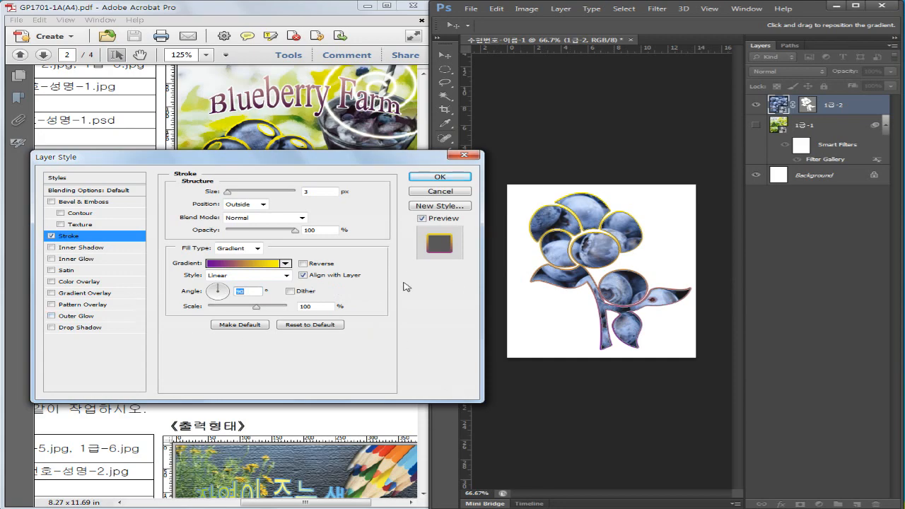
{"action": "left_click_drag", "start_coordinate": [330, 161], "coordinate": [747, 116]}
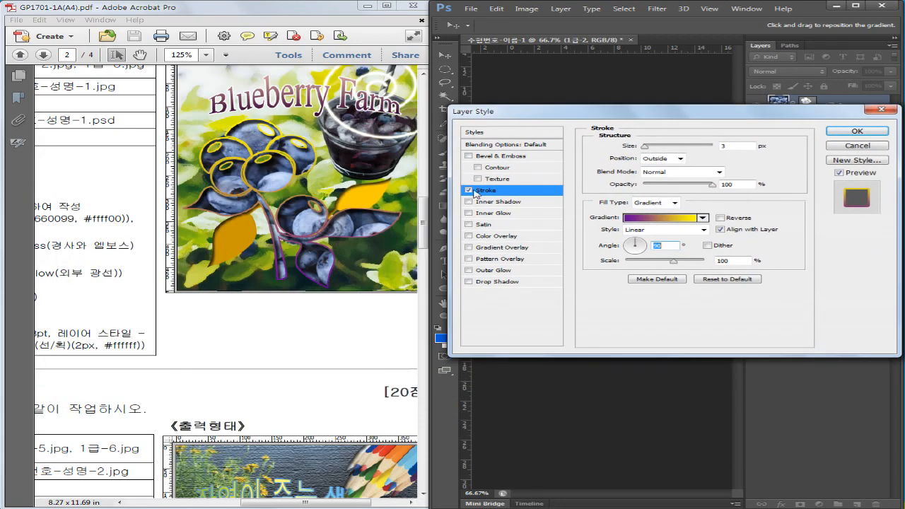
- Check the remaining layer style requirement for the masked blueberry image in the exam PDF
{"action": "left_click", "coordinate": [394, 240]}
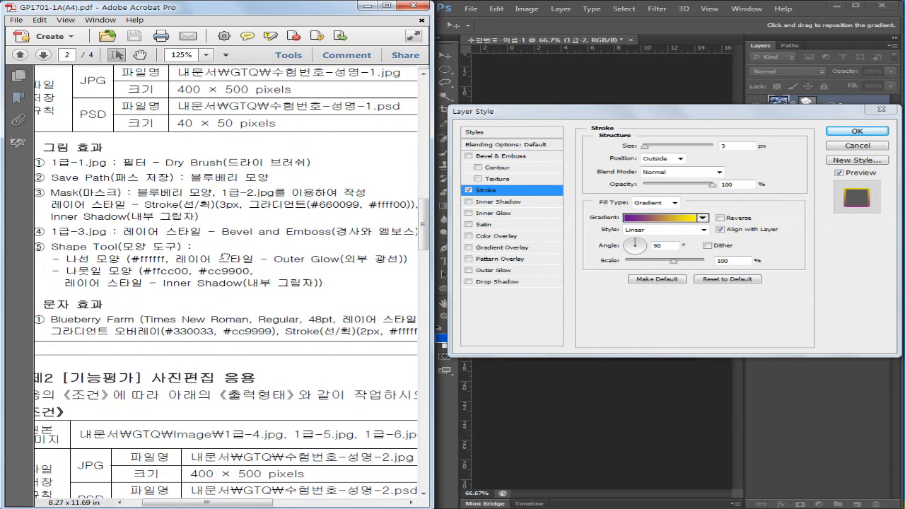
{"action": "left_click_drag", "start_coordinate": [221, 258], "coordinate": [209, 253]}
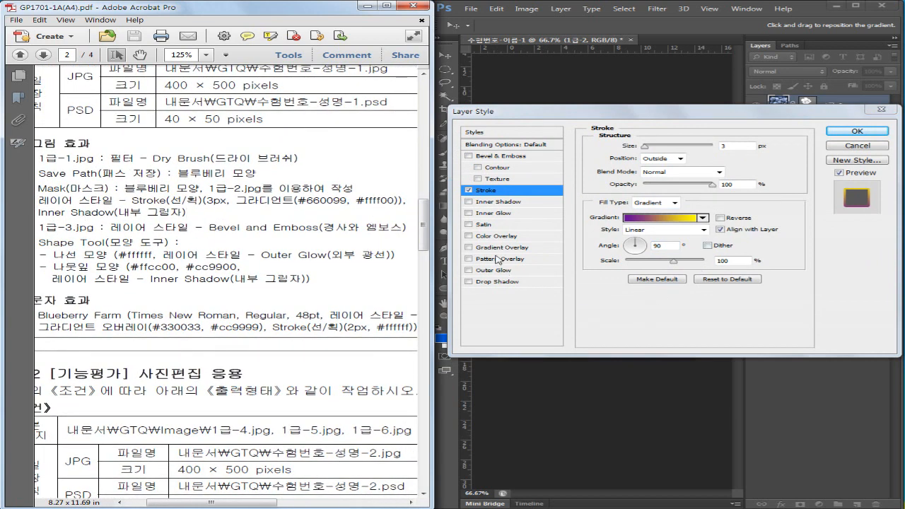
{"action": "left_click", "coordinate": [503, 206]}
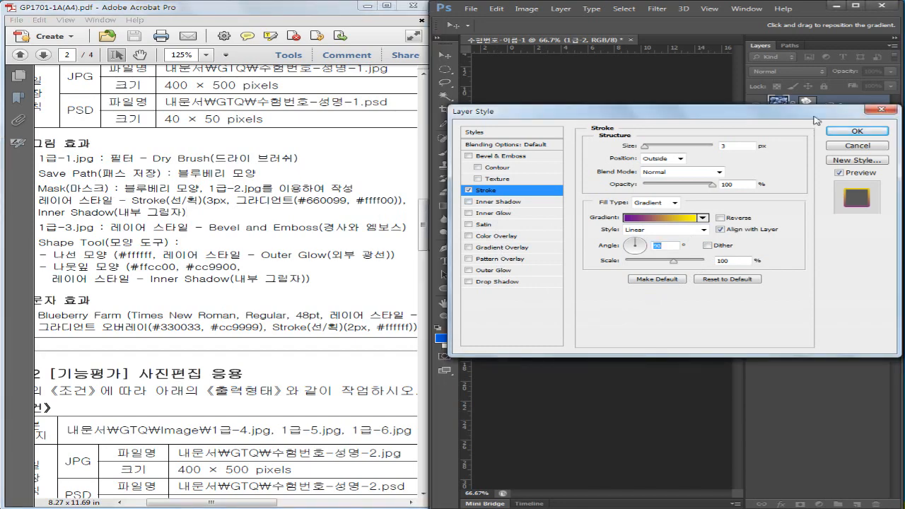
{"action": "left_click_drag", "start_coordinate": [764, 115], "coordinate": [427, 219]}
{"action": "left_click", "coordinate": [152, 318]}
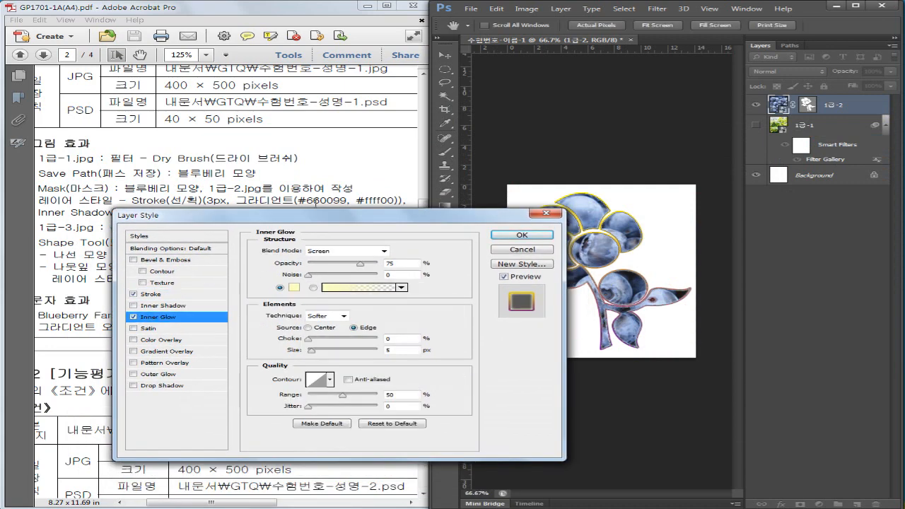
{"action": "left_click", "coordinate": [133, 318]}
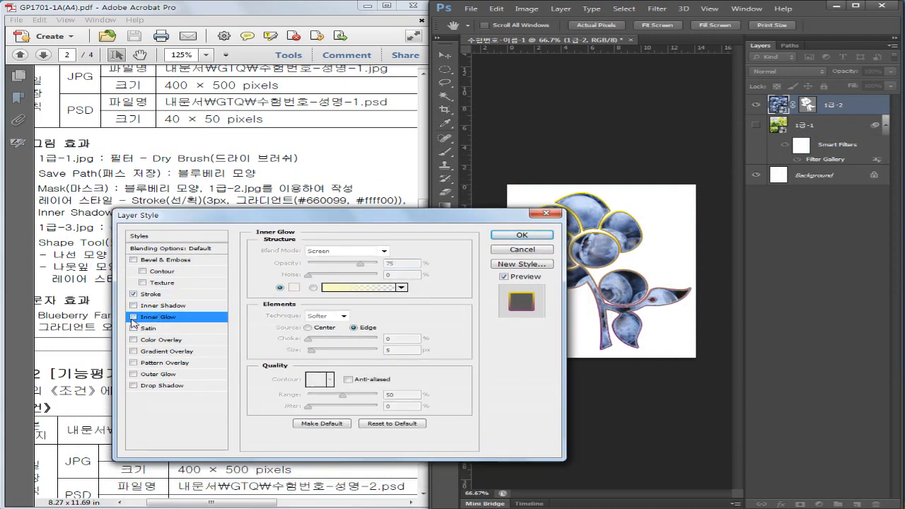
{"action": "left_click", "coordinate": [133, 317]}
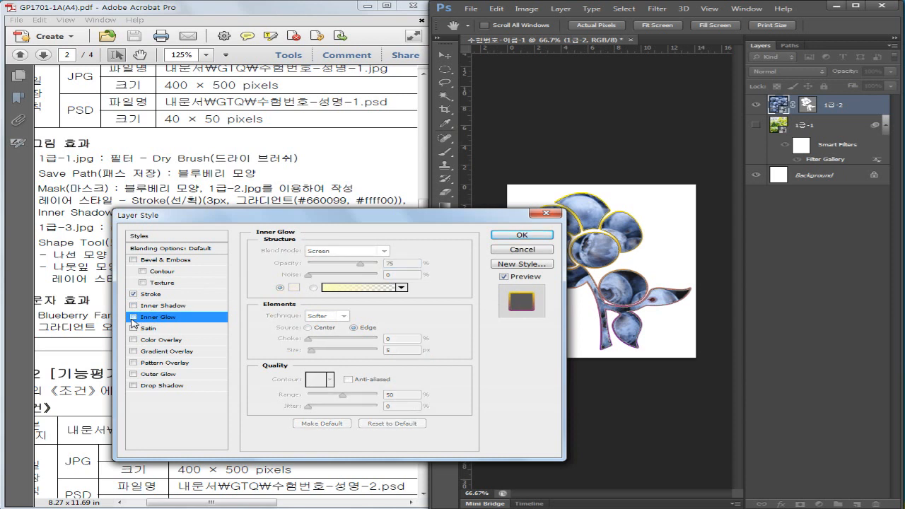
- Add an Inner Shadow with a 7 px distance to the 1급-2 layer and apply the layer styles
{"action": "left_click", "coordinate": [135, 305]}
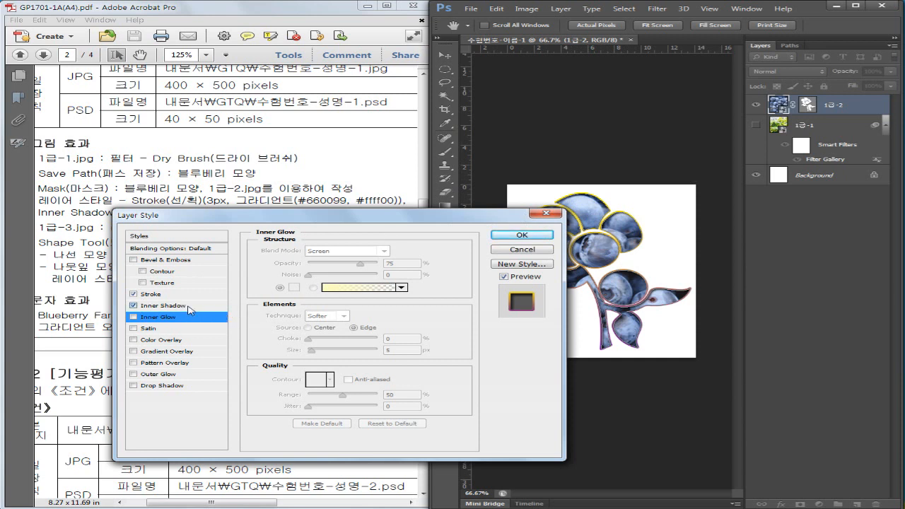
{"action": "left_click", "coordinate": [163, 305]}
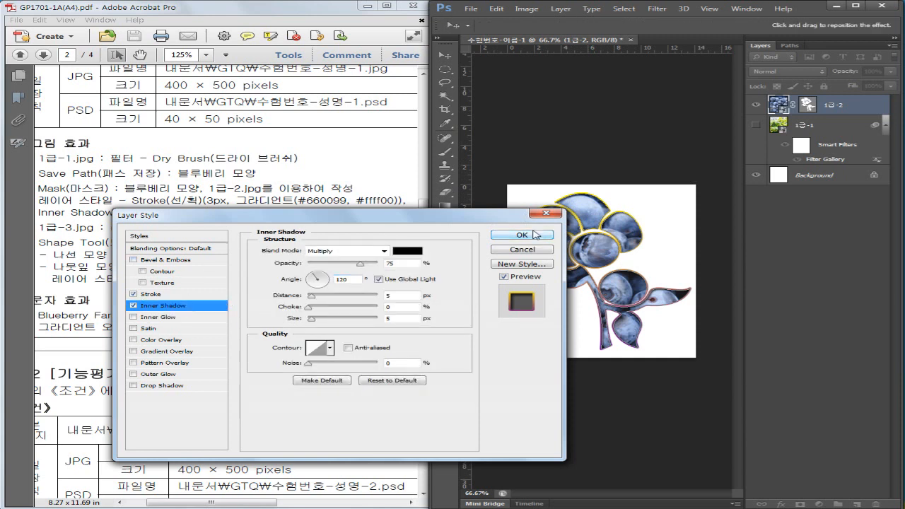
{"action": "left_click_drag", "start_coordinate": [312, 297], "coordinate": [313, 306]}
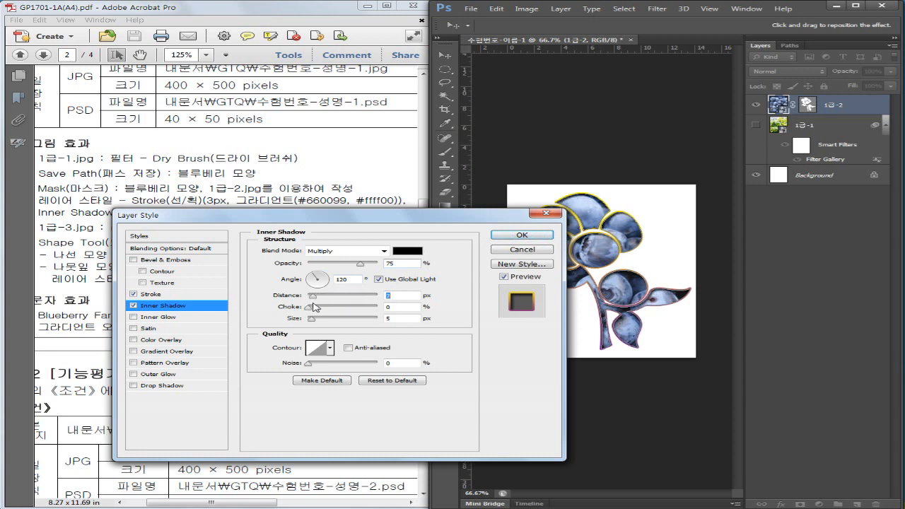
{"action": "left_click", "coordinate": [522, 235]}
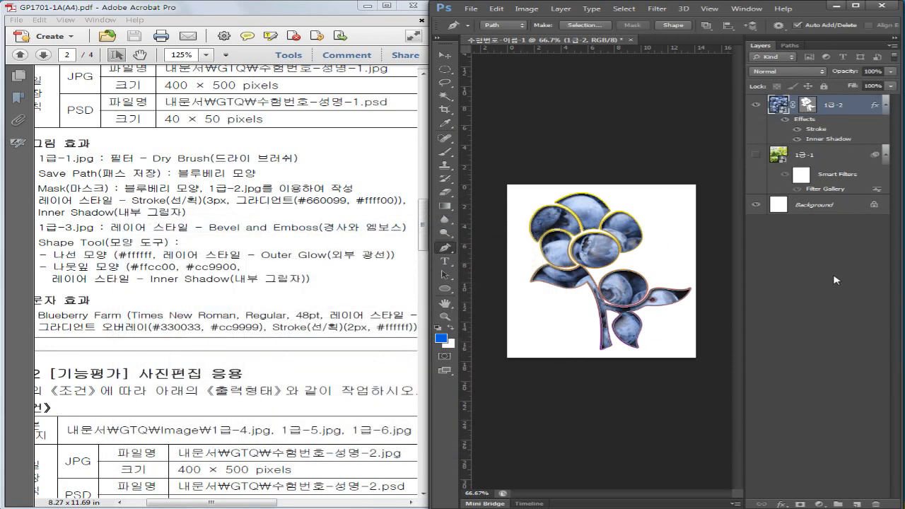
- Make the 1급-1 layer visible and bring the exam's Blueberry Farm sample output into view for comparison
{"action": "left_click", "coordinate": [147, 10]}
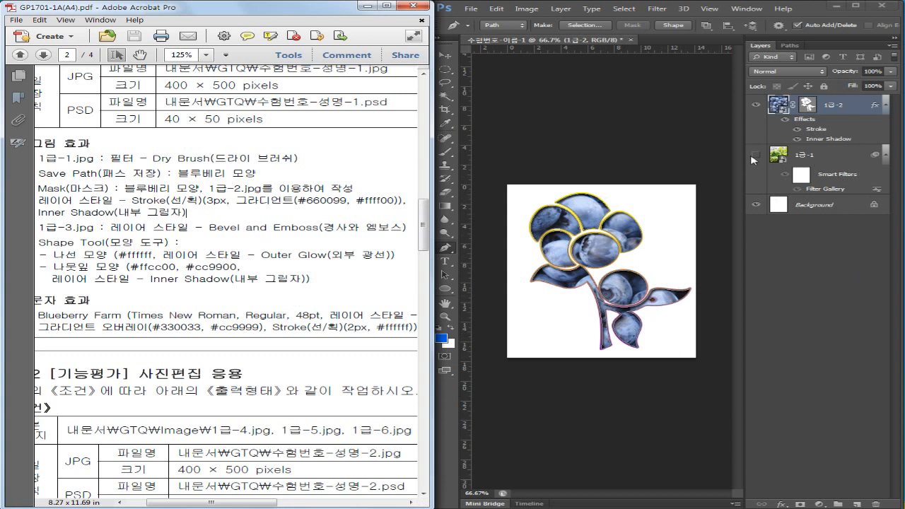
{"action": "left_click", "coordinate": [753, 160]}
{"action": "left_click", "coordinate": [756, 155]}
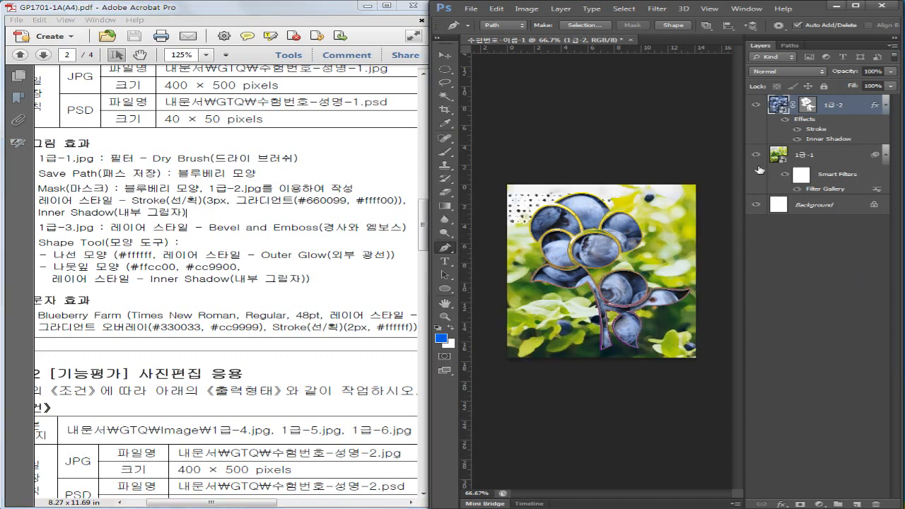
{"action": "left_click", "coordinate": [339, 298]}
{"action": "left_click_drag", "start_coordinate": [367, 283], "coordinate": [47, 338]}
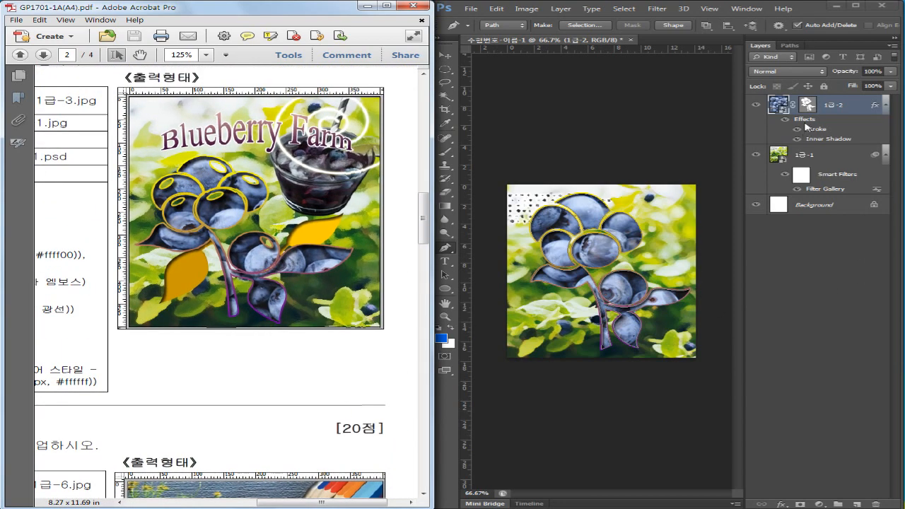
- Deselect the 블루베리 모양 path so its outline is hidden, and return to the layer list
{"action": "left_click", "coordinate": [781, 107]}
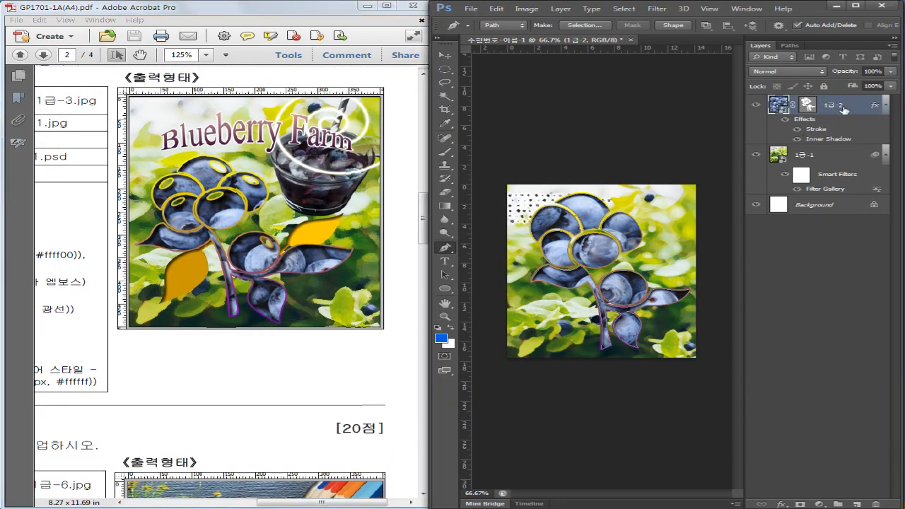
{"action": "left_click", "coordinate": [801, 46]}
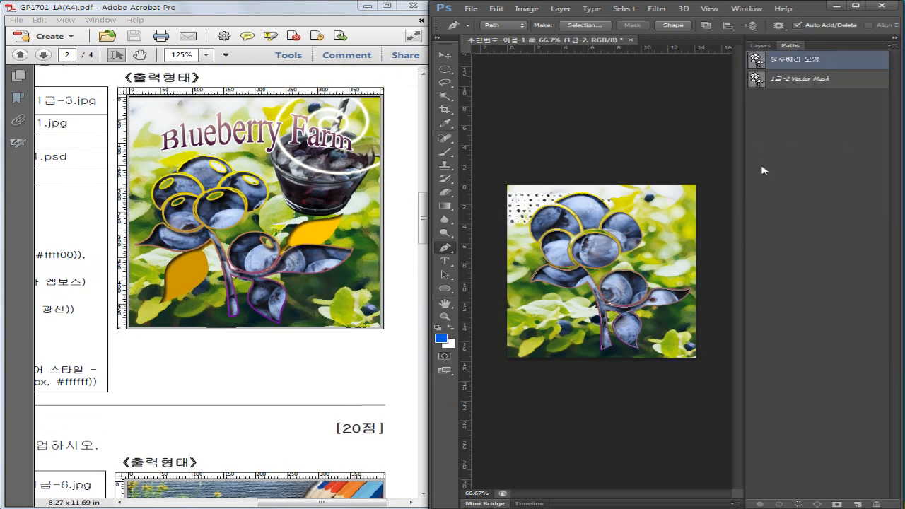
{"action": "left_click", "coordinate": [837, 135]}
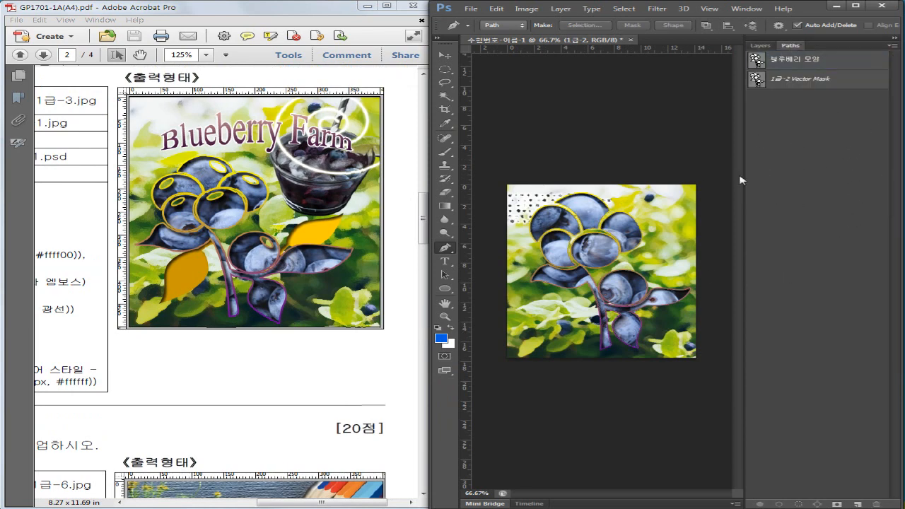
{"action": "left_click", "coordinate": [759, 45]}
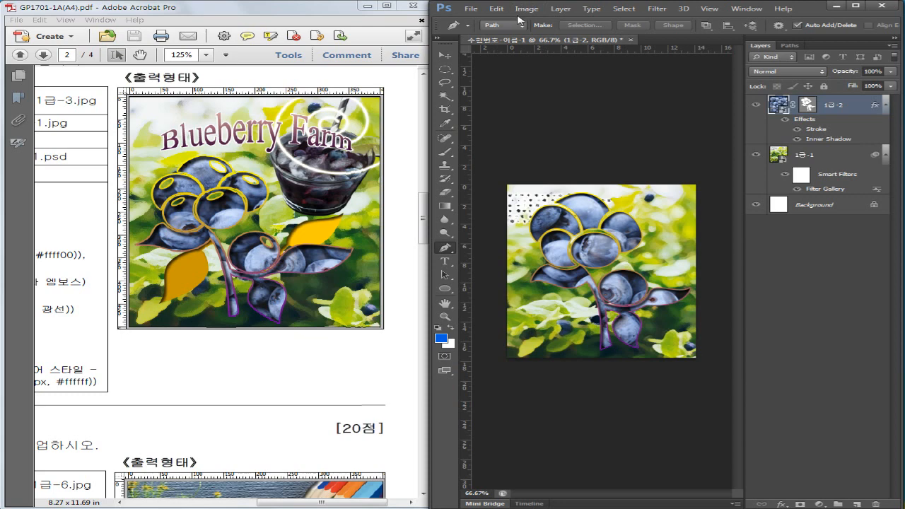
- Try scaling the masked 1급-2 layer to about 77% and moving it to the lower left of the canvas with Free Transform
{"action": "left_click", "coordinate": [497, 9]}
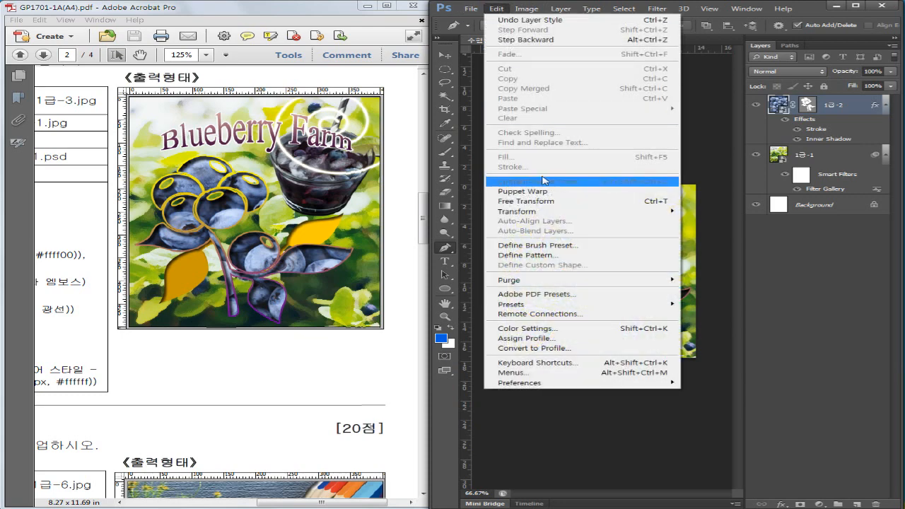
{"action": "left_click", "coordinate": [557, 207]}
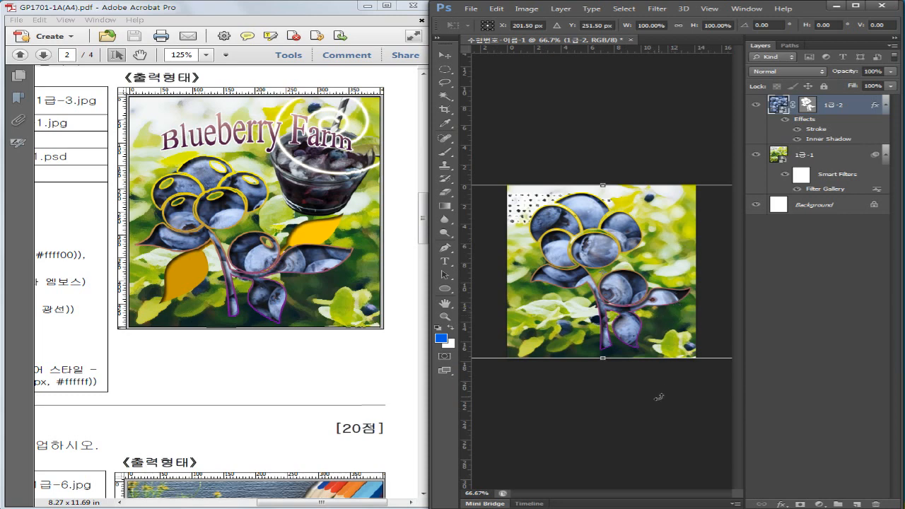
{"action": "left_click_drag", "start_coordinate": [541, 282], "coordinate": [568, 226]}
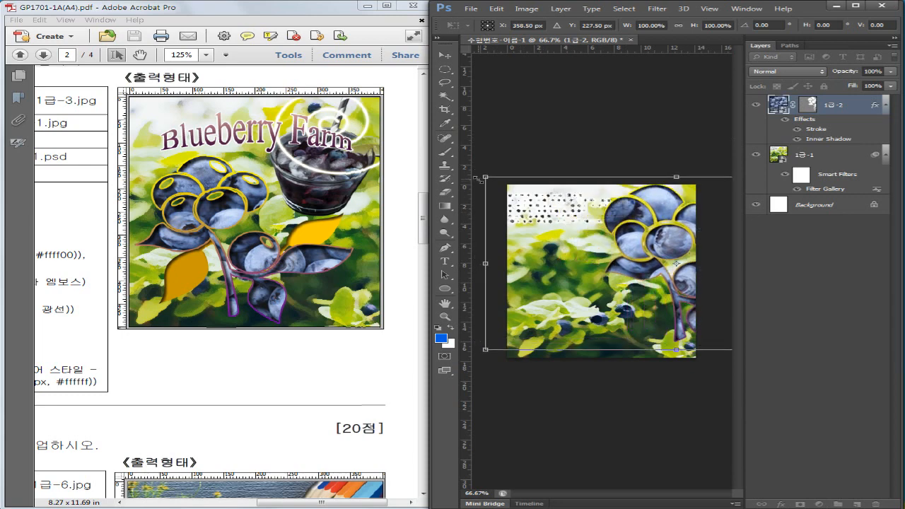
{"action": "left_click_drag", "start_coordinate": [487, 180], "coordinate": [524, 197]}
{"action": "left_click_drag", "start_coordinate": [603, 277], "coordinate": [549, 292]}
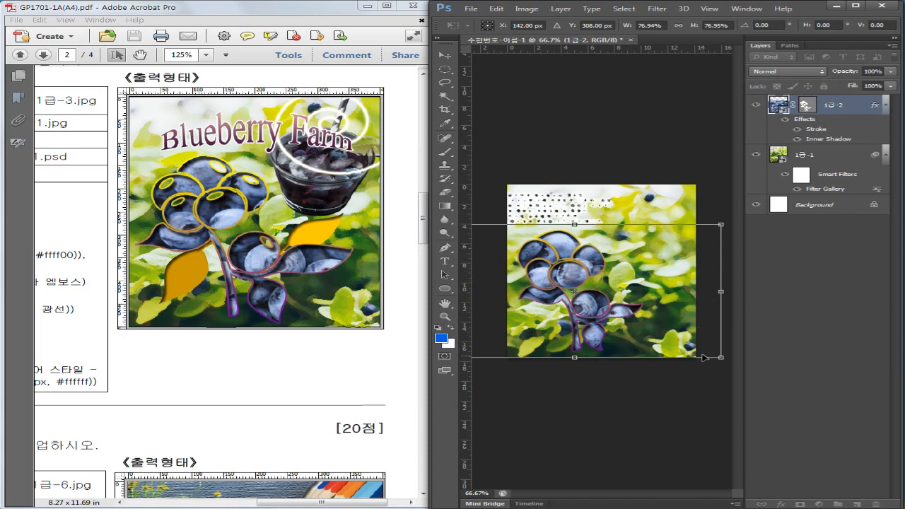
{"action": "left_click_drag", "start_coordinate": [726, 367], "coordinate": [750, 345]}
{"action": "left_click_drag", "start_coordinate": [599, 313], "coordinate": [604, 311]}
{"action": "key", "text": "Return"}
{"action": "key", "text": "p"}
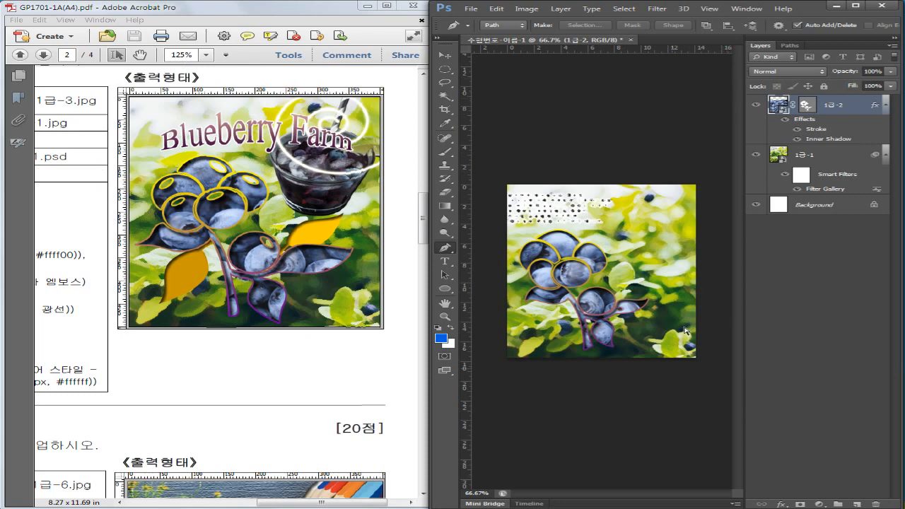
{"action": "key", "text": "ctrl+z"}
- Try the Subtract Front Shape path operation on the 블루베리 모양 path and return it to Exclude Overlapping Shapes
{"action": "left_click", "coordinate": [790, 45]}
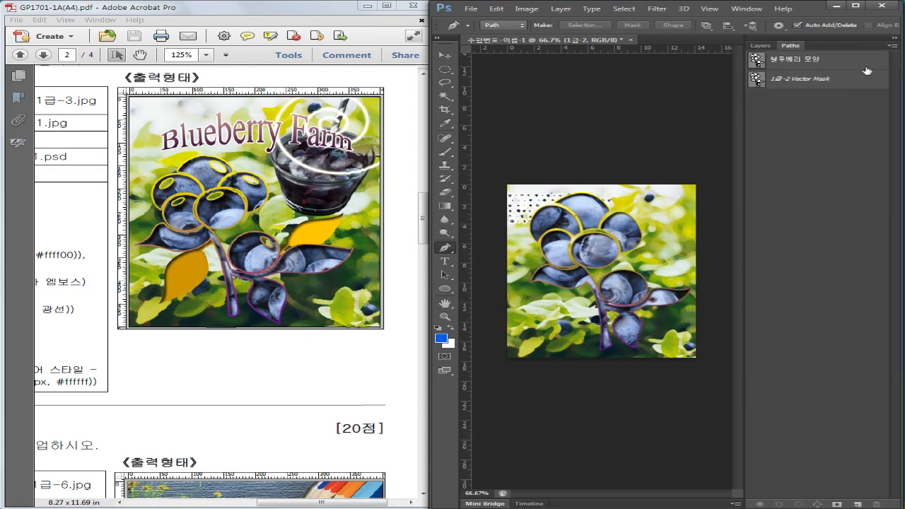
{"action": "left_click", "coordinate": [813, 60]}
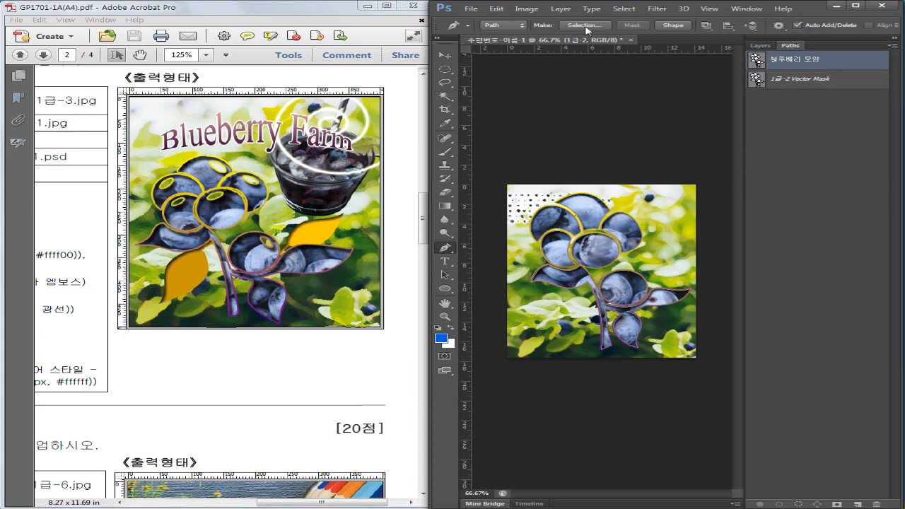
{"action": "left_click", "coordinate": [708, 27]}
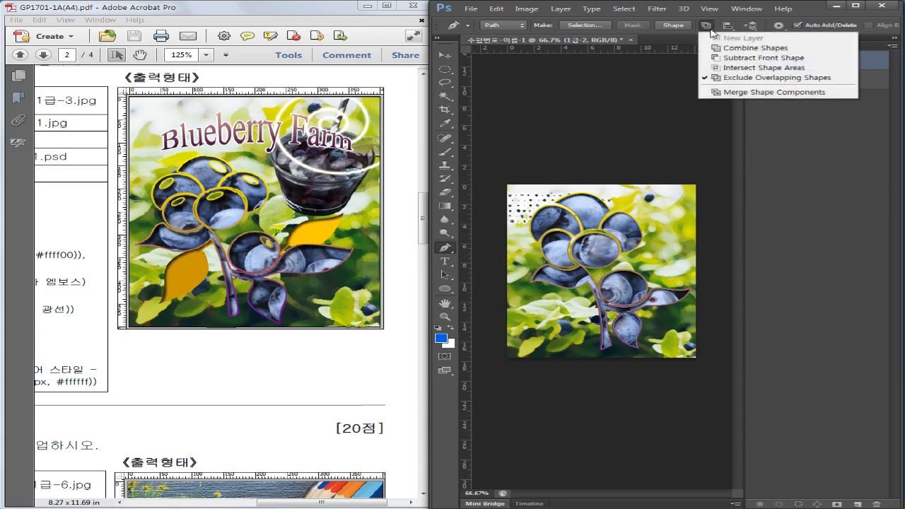
{"action": "left_click", "coordinate": [746, 58]}
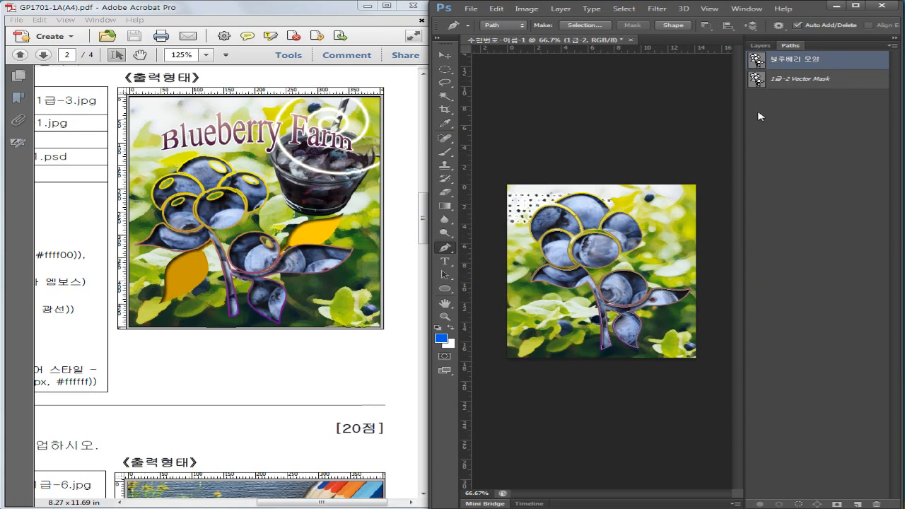
{"action": "left_click", "coordinate": [706, 25]}
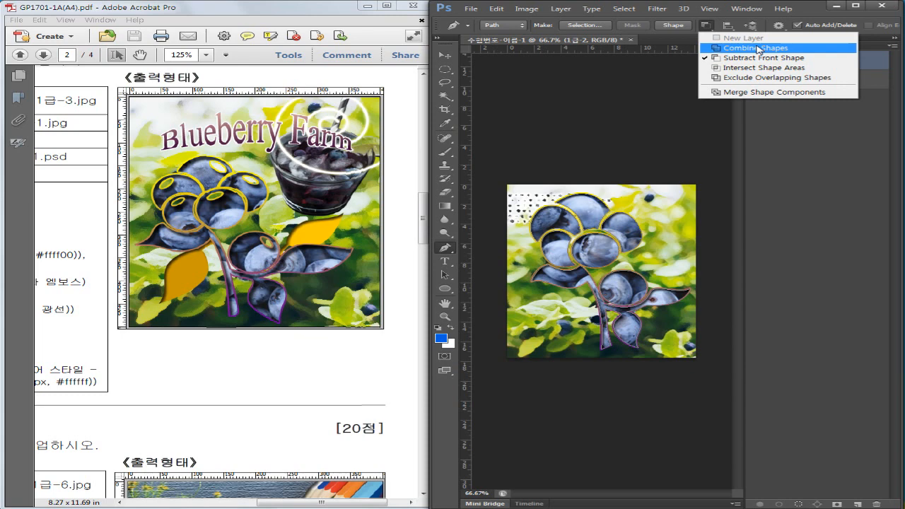
{"action": "left_click", "coordinate": [762, 78]}
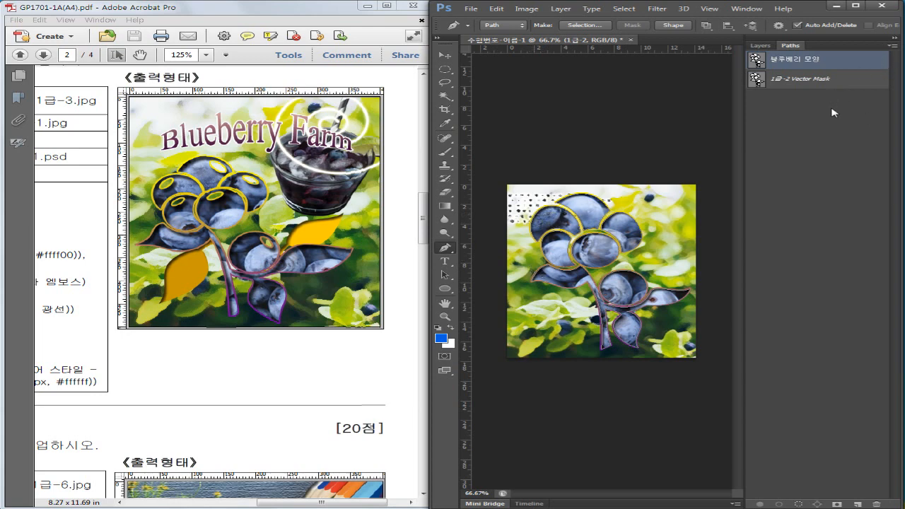
- Delete the styled 1급-2 layer with its vector mask and layer effects
{"action": "left_click", "coordinate": [760, 45]}
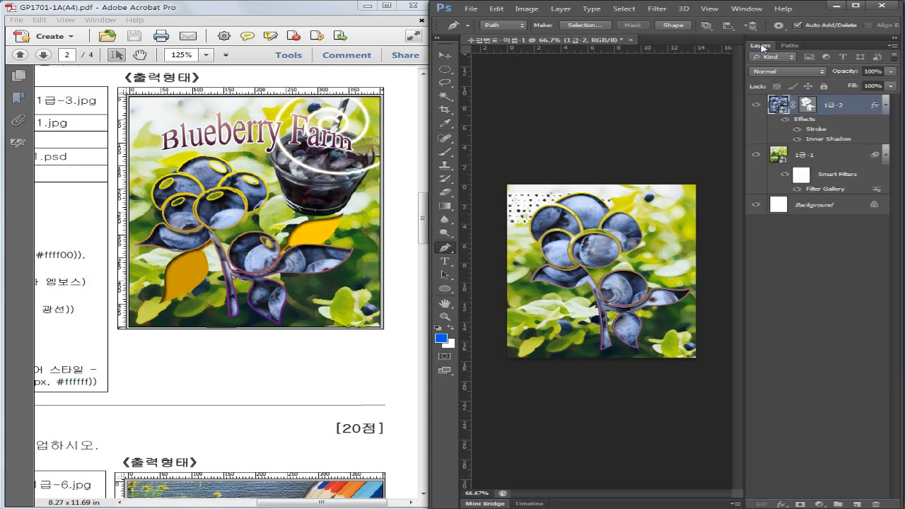
{"action": "left_click", "coordinate": [808, 242]}
{"action": "left_click", "coordinate": [836, 111]}
{"action": "left_click_drag", "start_coordinate": [781, 106], "coordinate": [876, 503]}
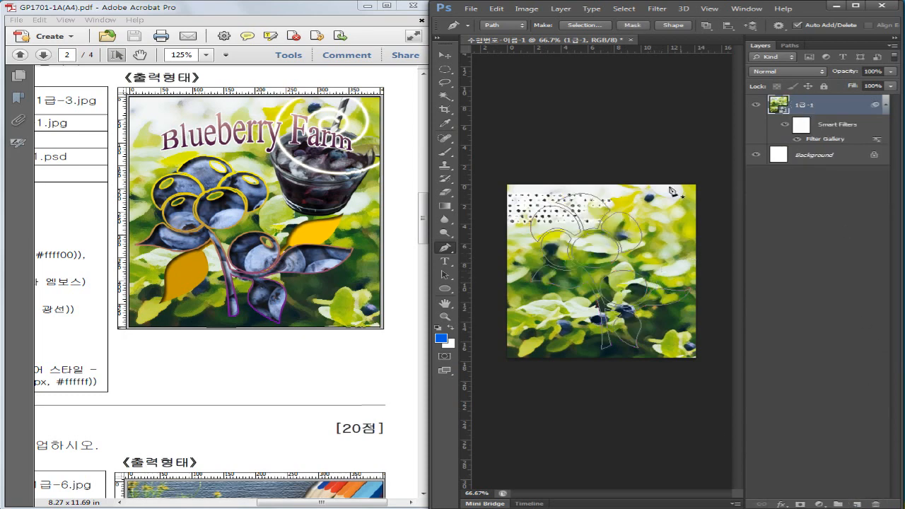
- Set the path operation to Combine Shapes and draw small oval highlights inside the berries of the 블루베리 모양 path
{"action": "left_click", "coordinate": [790, 45]}
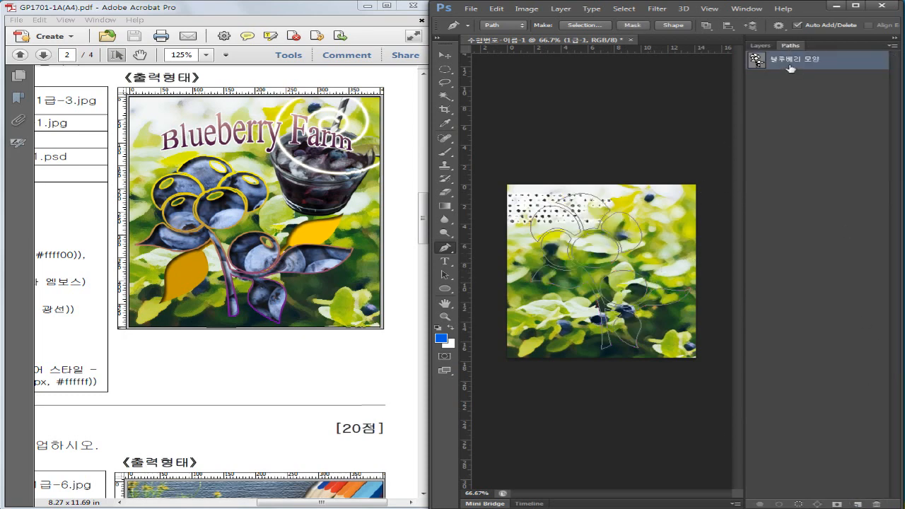
{"action": "left_click", "coordinate": [759, 45]}
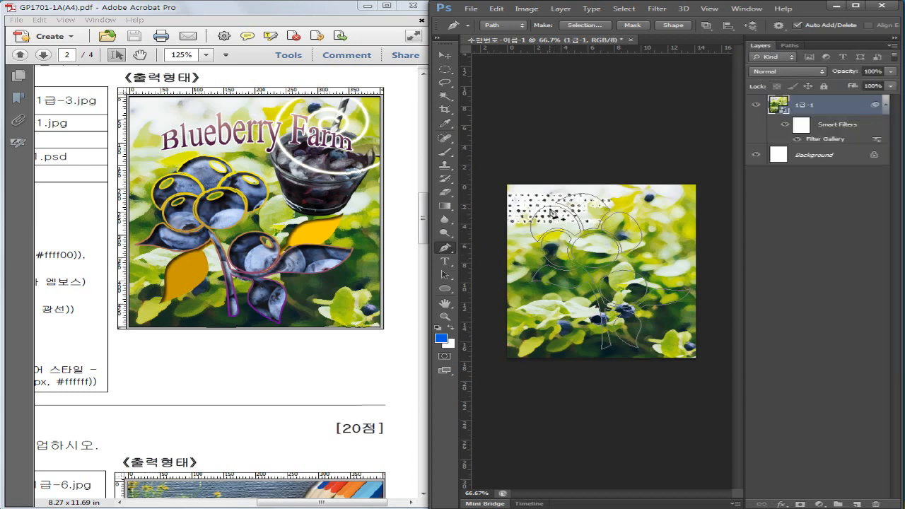
{"action": "left_click", "coordinate": [707, 24]}
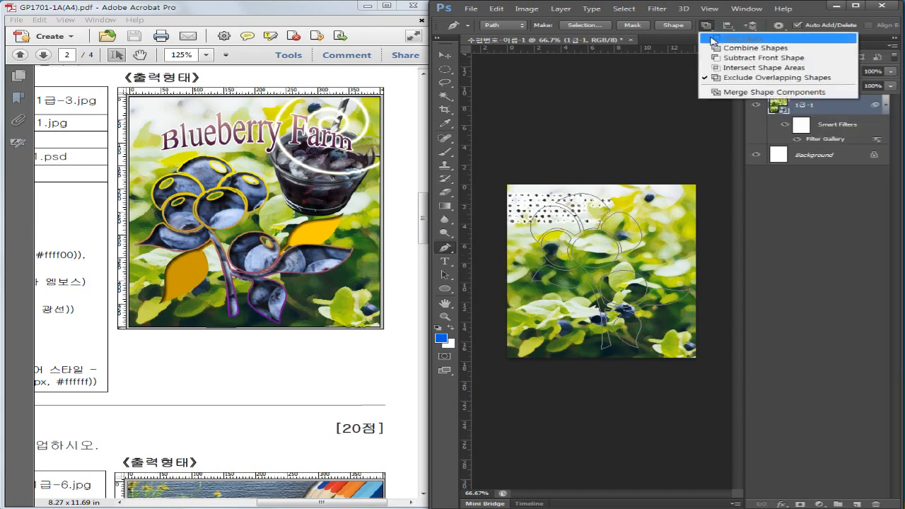
{"action": "left_click", "coordinate": [724, 48]}
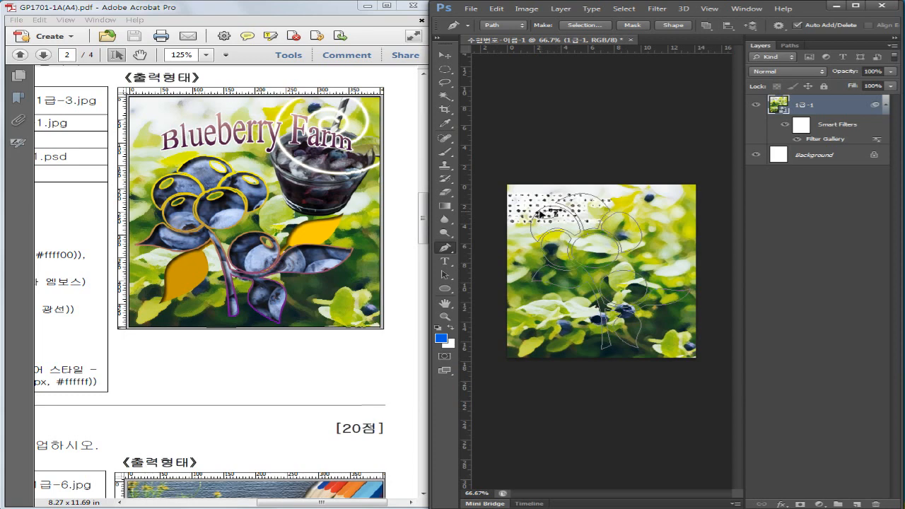
{"action": "left_click", "coordinate": [791, 45]}
{"action": "left_click", "coordinate": [759, 45]}
{"action": "left_click_drag", "start_coordinate": [594, 244], "coordinate": [604, 241]}
{"action": "left_click", "coordinate": [594, 237]}
{"action": "left_click", "coordinate": [790, 45]}
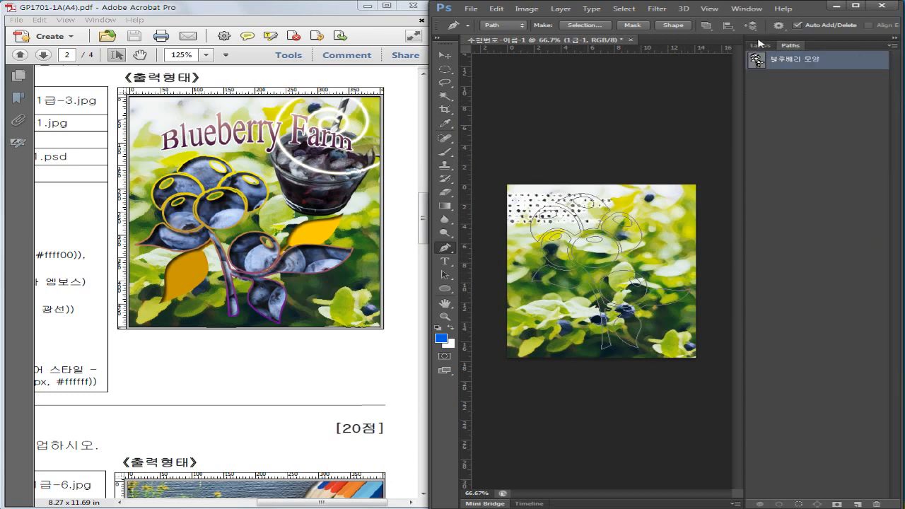
{"action": "left_click", "coordinate": [760, 45]}
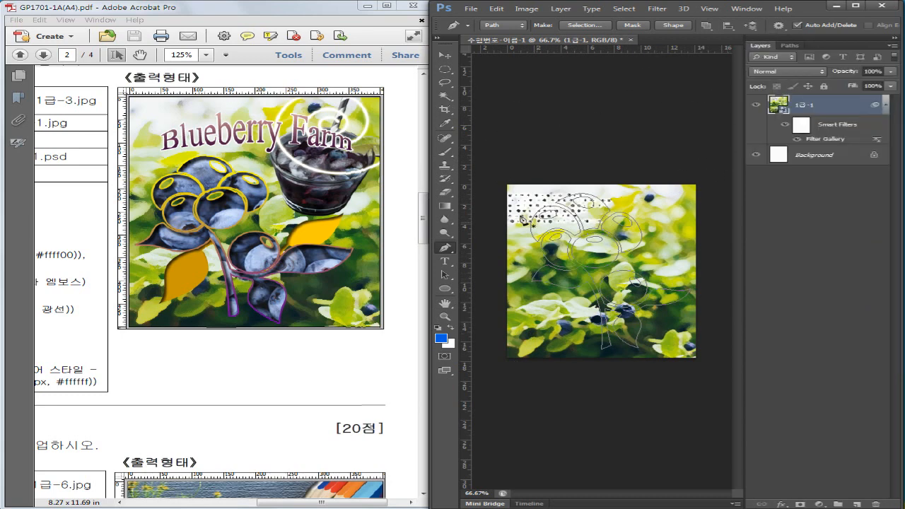
{"action": "left_click", "coordinate": [790, 46]}
{"action": "left_click", "coordinate": [896, 45]}
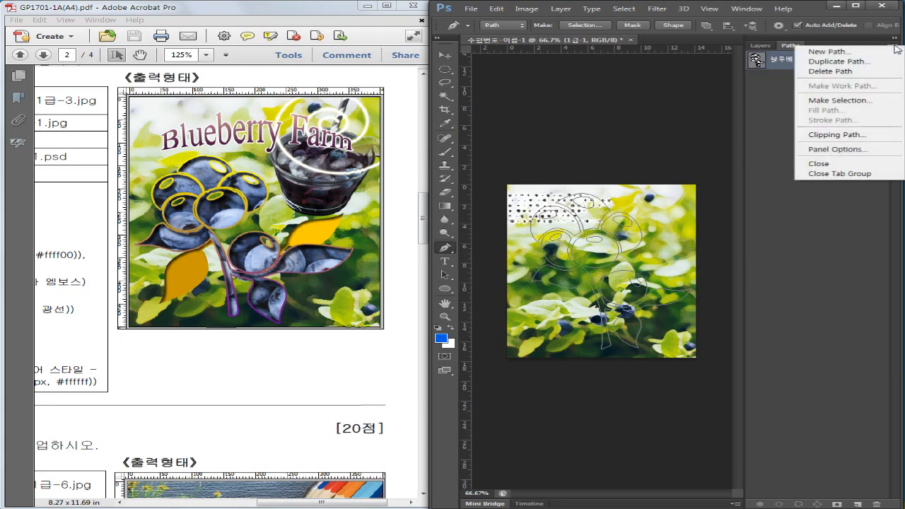
{"action": "left_click", "coordinate": [847, 54]}
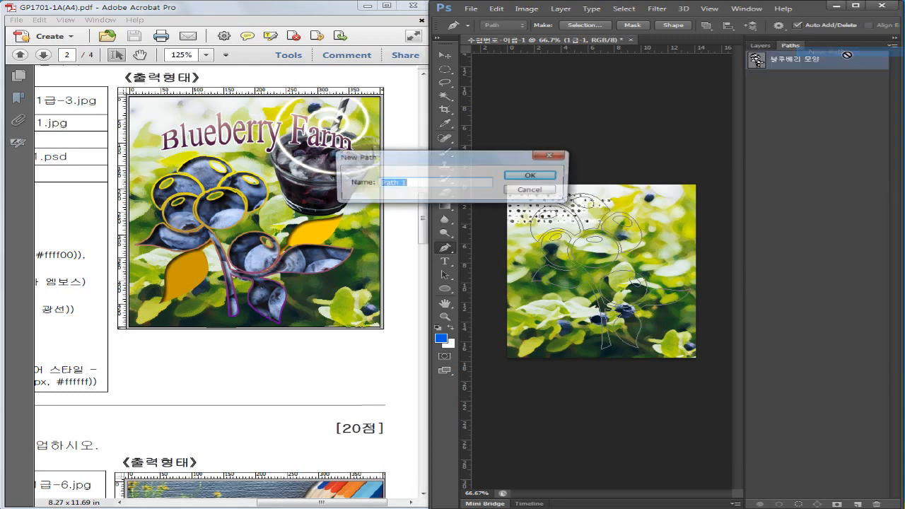
{"action": "left_click", "coordinate": [527, 191]}
{"action": "left_click", "coordinate": [896, 45]}
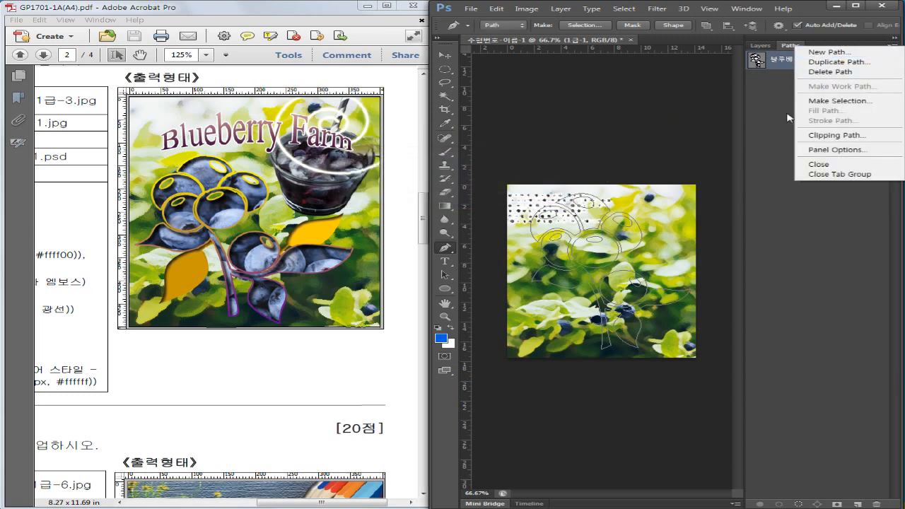
{"action": "left_click", "coordinate": [770, 82]}
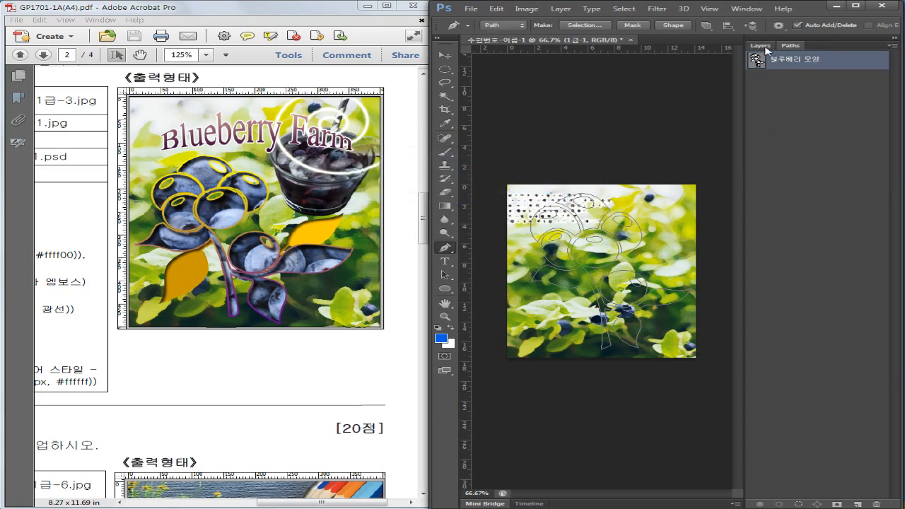
- Place the 1급-2 image from the source folder, scale it to about 104%, and mask it with the 블루베리 모양 path
{"action": "left_click", "coordinate": [759, 46]}
{"action": "key", "text": "alt+Tab"}
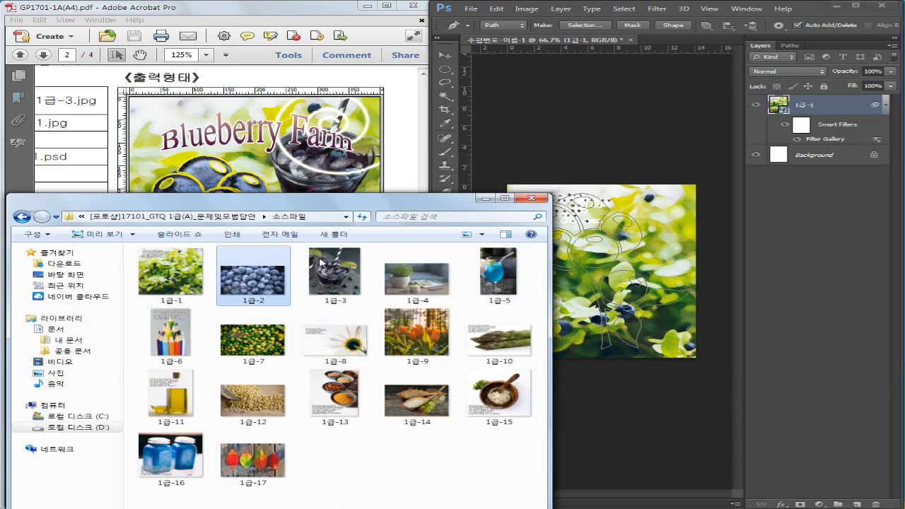
{"action": "left_click_drag", "start_coordinate": [239, 287], "coordinate": [596, 279]}
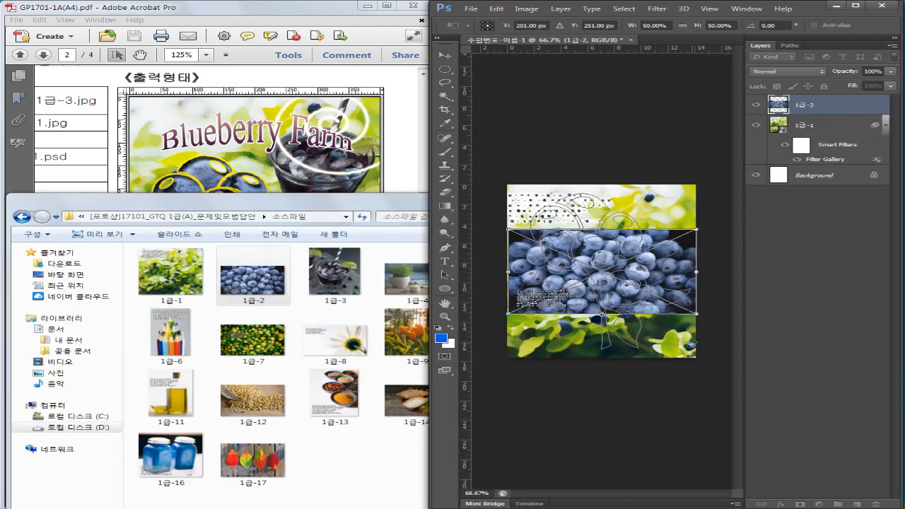
{"action": "left_click_drag", "start_coordinate": [697, 314], "coordinate": [755, 386]}
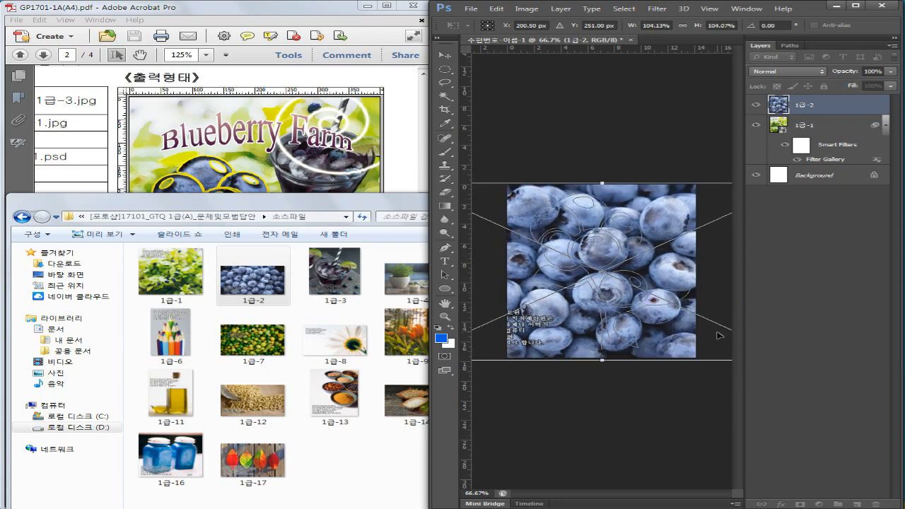
{"action": "key", "text": "Return"}
{"action": "key", "text": "p"}
{"action": "left_click", "coordinate": [632, 26]}
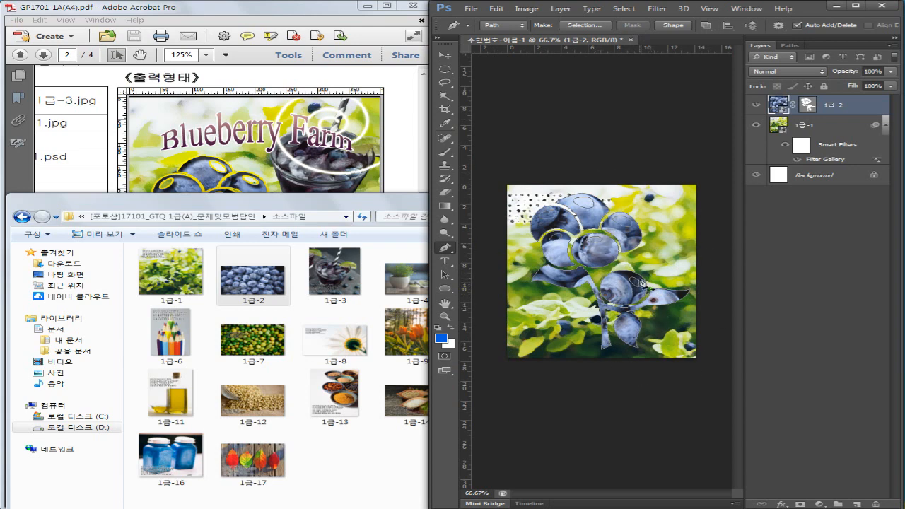
- Delete the masked 1급-2 layer and the 블루베리 모양 path
{"action": "left_click", "coordinate": [445, 55]}
{"action": "left_click_drag", "start_coordinate": [785, 106], "coordinate": [875, 503]}
{"action": "left_click", "coordinate": [790, 45]}
{"action": "left_click", "coordinate": [809, 90]}
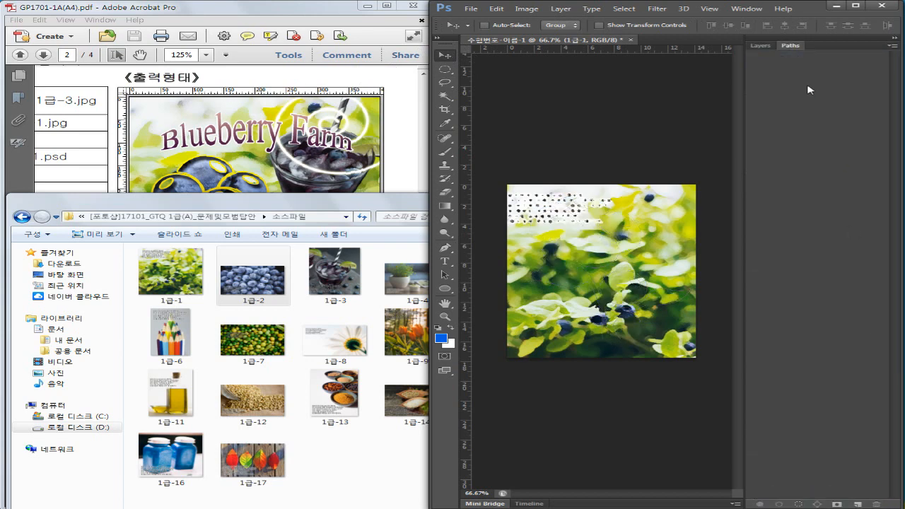
- Set up the Ellipse tool in Path mode with the Combine Shapes operation, clearing the trial circle
{"action": "left_click", "coordinate": [760, 45]}
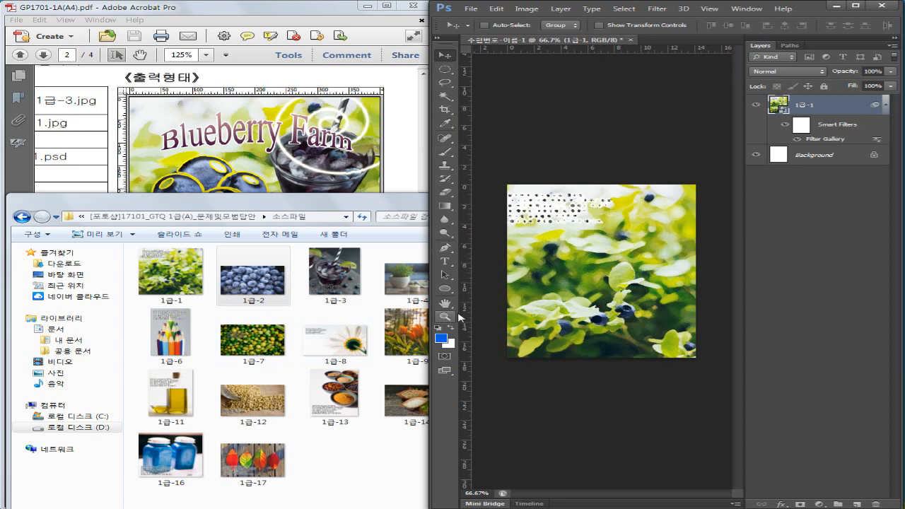
{"action": "left_click", "coordinate": [445, 288]}
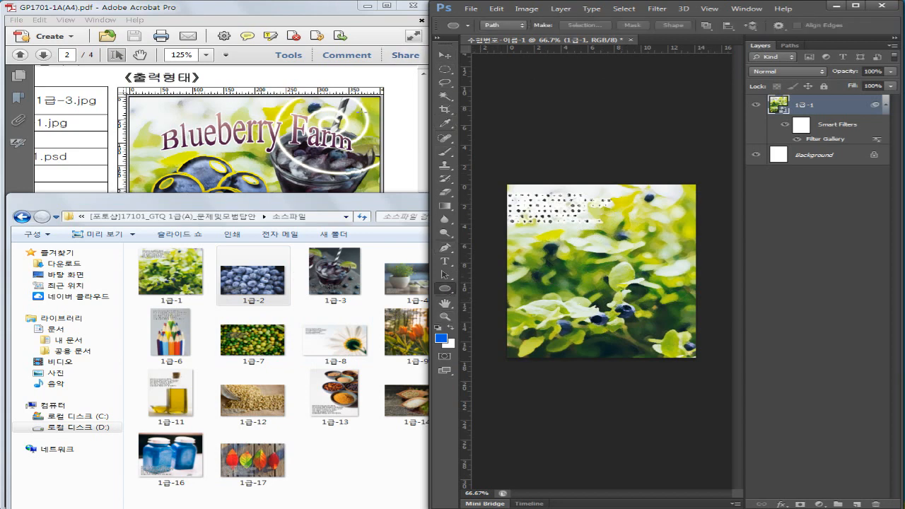
{"action": "left_click", "coordinate": [399, 124]}
{"action": "left_click", "coordinate": [579, 240]}
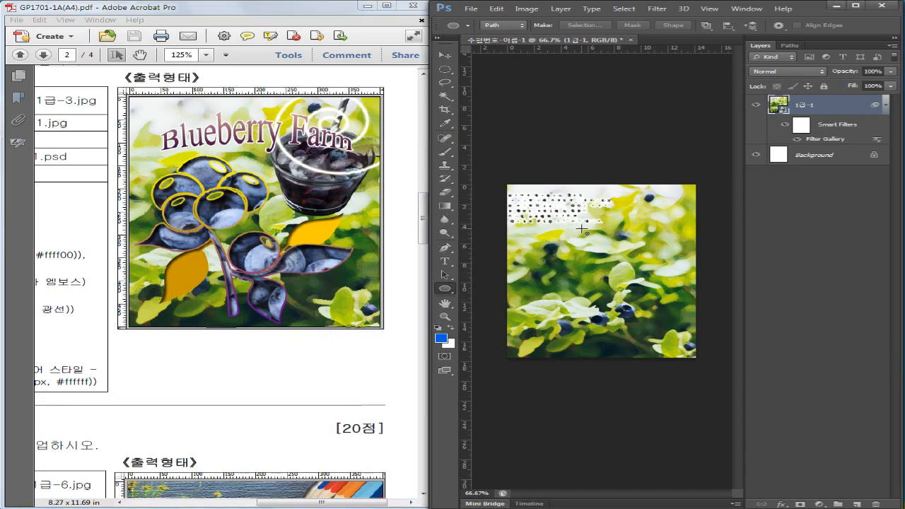
{"action": "left_click_drag", "start_coordinate": [571, 229], "coordinate": [613, 254]}
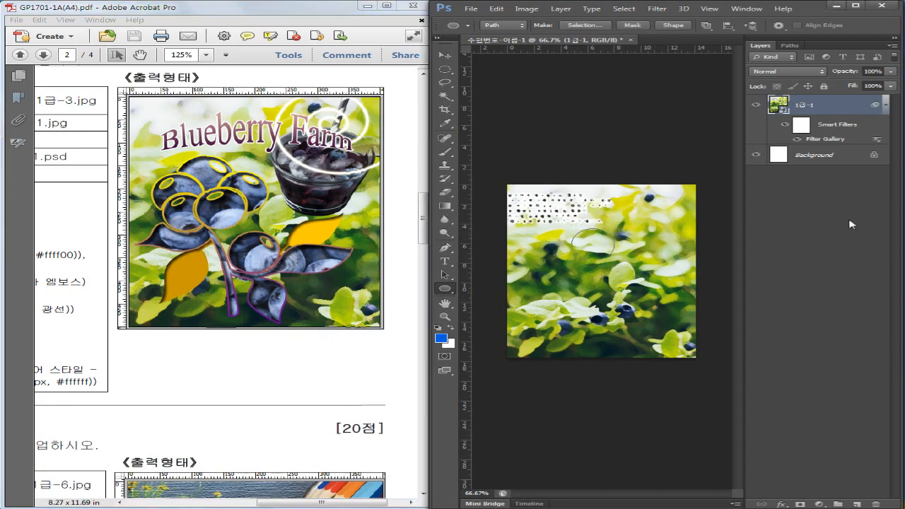
{"action": "left_click", "coordinate": [705, 26]}
{"action": "left_click", "coordinate": [733, 49]}
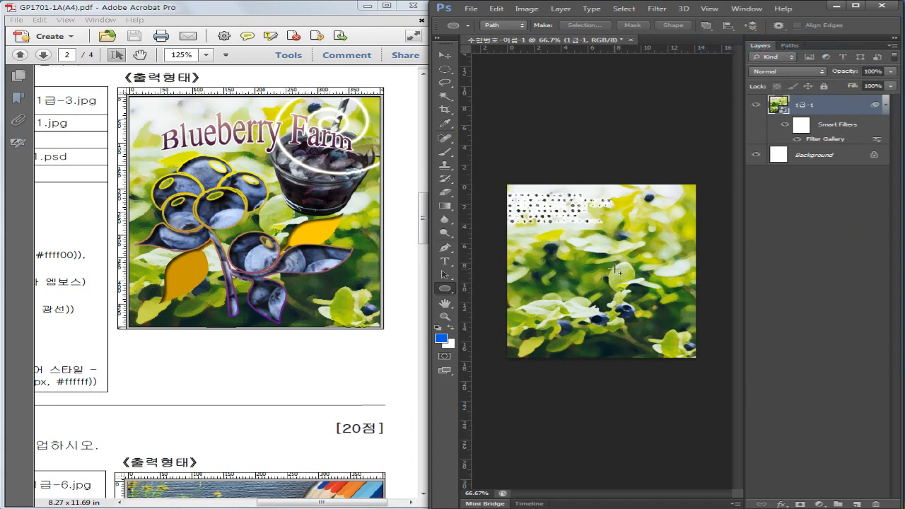
- Try drawing an upper and a lower berry ellipse as paths and undo both
{"action": "left_click_drag", "start_coordinate": [571, 218], "coordinate": [635, 254]}
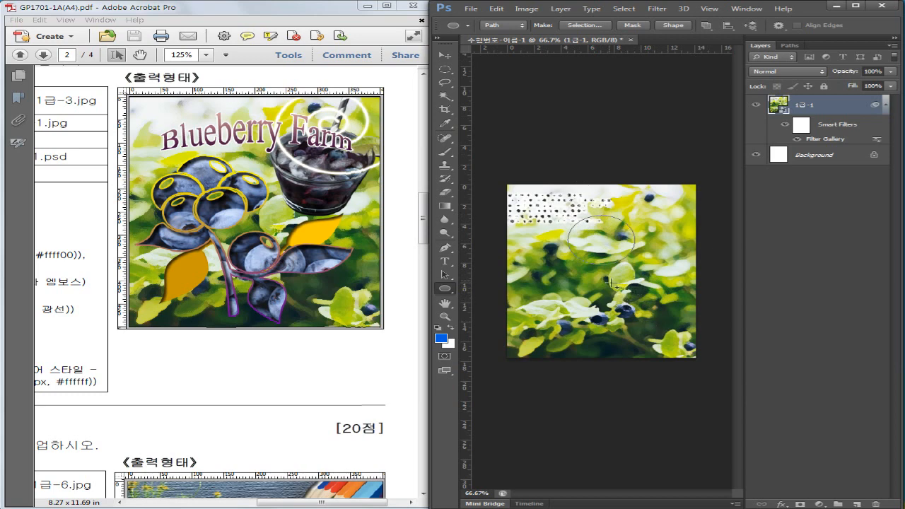
{"action": "left_click_drag", "start_coordinate": [608, 276], "coordinate": [639, 307]}
{"action": "key", "text": "ctrl+alt+z"}
{"action": "key", "text": "ctrl+alt+z"}
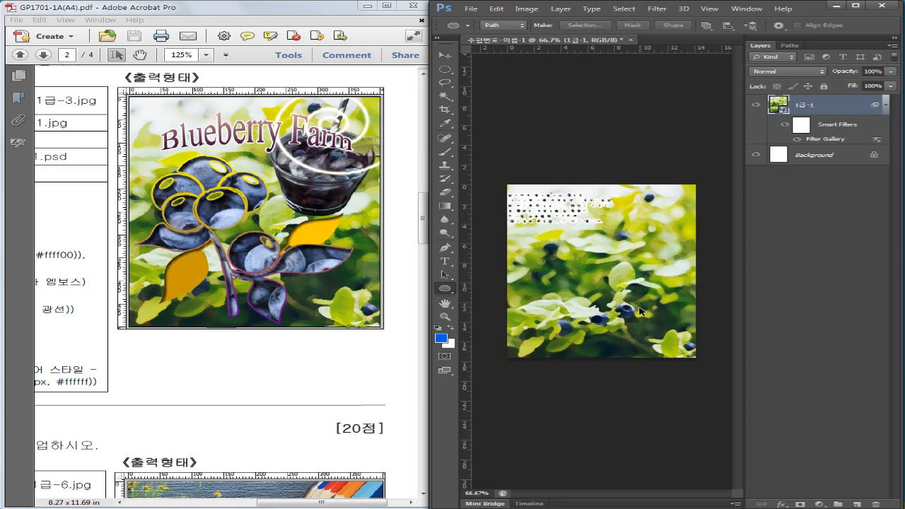
- Draw an upper and a lower berry circle as paths and shift the lower one about 0.4 cm to the left
{"action": "left_click_drag", "start_coordinate": [575, 233], "coordinate": [648, 308]}
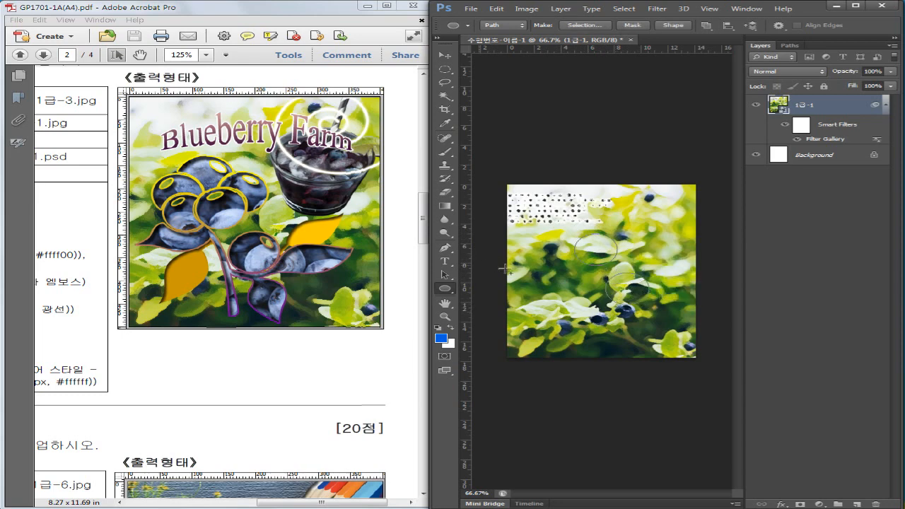
{"action": "left_click", "coordinate": [445, 248]}
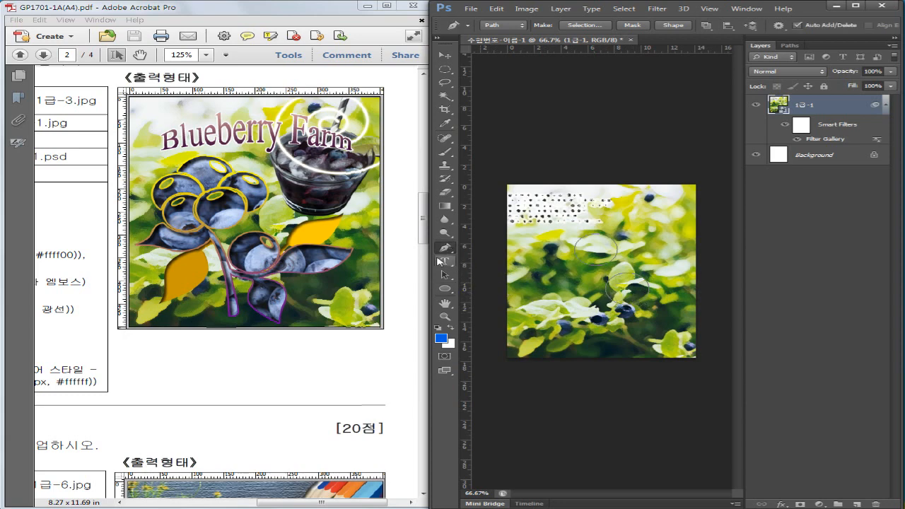
{"action": "left_click", "coordinate": [445, 274]}
{"action": "left_click_drag", "start_coordinate": [642, 305], "coordinate": [637, 304]}
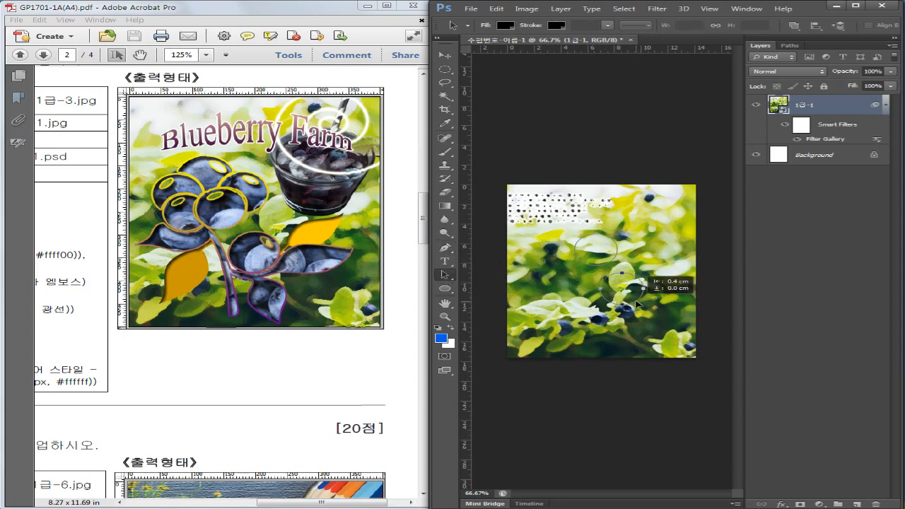
- Draw a small oval highlight inside each of the two berry circles with the Pen tool
{"action": "key", "text": "p"}
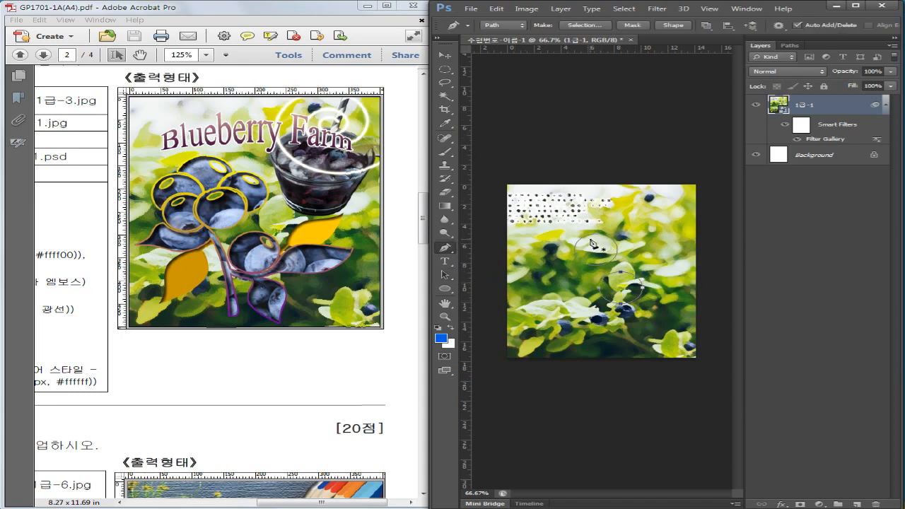
{"action": "left_click", "coordinate": [591, 239]}
{"action": "mouse_move", "coordinate": [592, 239]}
{"action": "left_mouse_down"}
{"action": "mouse_move", "coordinate": [599, 240]}
{"action": "mouse_move", "coordinate": [583, 250]}
{"action": "left_mouse_up"}
{"action": "left_click", "coordinate": [592, 240]}
{"action": "mouse_move", "coordinate": [624, 282]}
{"action": "left_mouse_down"}
{"action": "mouse_move", "coordinate": [614, 278]}
{"action": "mouse_move", "coordinate": [622, 272]}
{"action": "left_mouse_up"}
- Draw the leaf curving out to the right from beneath the lower berry circle with the Pen tool, undoing the last stray curve
{"action": "left_click_drag", "start_coordinate": [602, 304], "coordinate": [605, 315]}
{"action": "left_click_drag", "start_coordinate": [626, 305], "coordinate": [636, 304]}
{"action": "mouse_move", "coordinate": [636, 312]}
{"action": "left_mouse_down"}
{"action": "mouse_move", "coordinate": [598, 313]}
{"action": "mouse_move", "coordinate": [637, 322]}
{"action": "mouse_move", "coordinate": [622, 316]}
{"action": "left_mouse_up"}
{"action": "key", "text": "ctrl+z"}
- Draw the pointed hanging leaf below the lower berry and the narrow stem beside it with the Pen tool
{"action": "left_click_drag", "start_coordinate": [642, 331], "coordinate": [642, 340]}
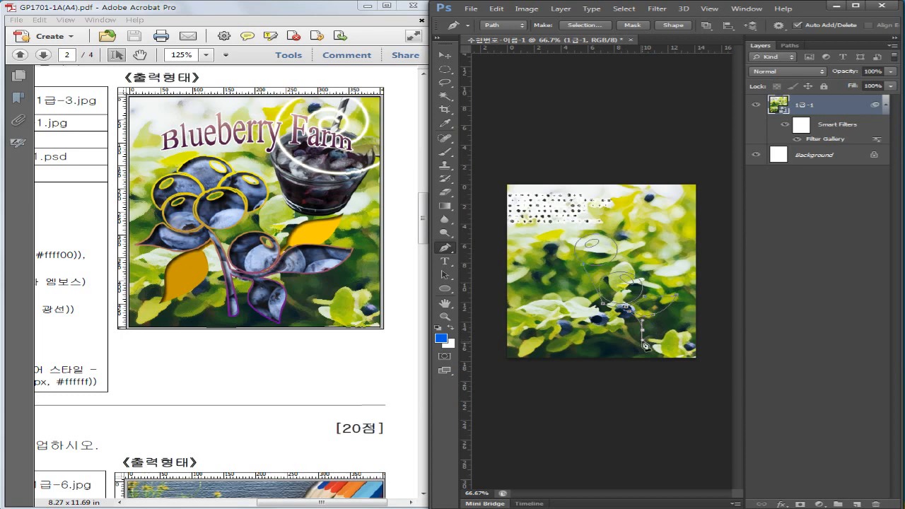
{"action": "left_click", "coordinate": [636, 350]}
{"action": "left_click_drag", "start_coordinate": [616, 334], "coordinate": [610, 317]}
{"action": "left_click", "coordinate": [622, 315]}
{"action": "left_click", "coordinate": [608, 350]}
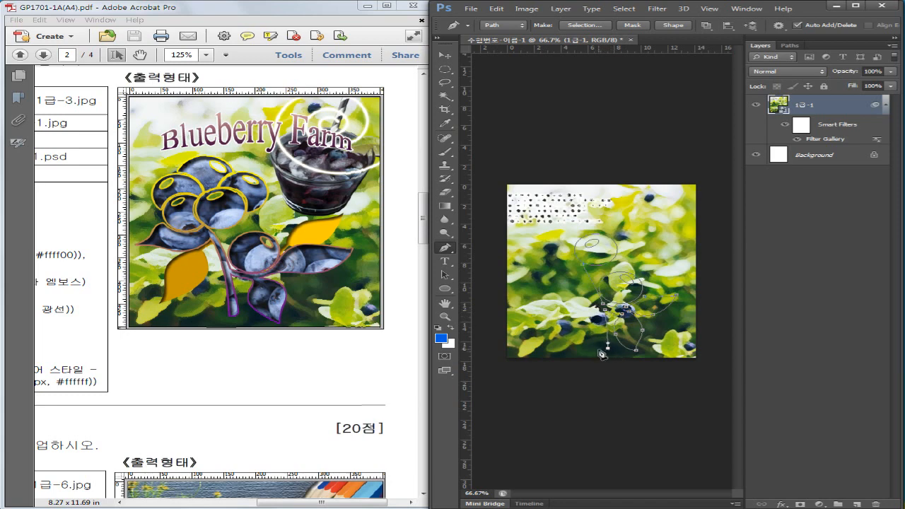
{"action": "left_click", "coordinate": [599, 349]}
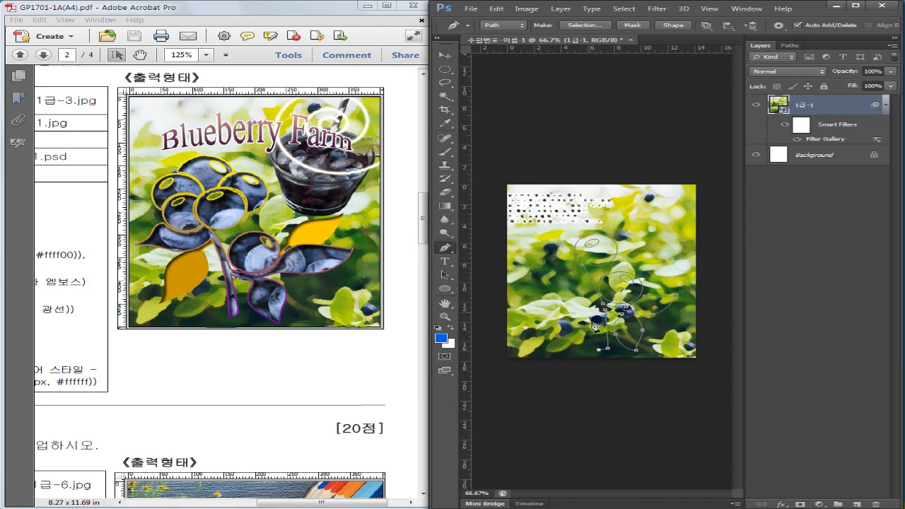
- Draw the pointed leaf extending left from the stem, below the berry cluster
{"action": "left_click_drag", "start_coordinate": [585, 280], "coordinate": [560, 241]}
{"action": "left_click", "coordinate": [585, 279], "text": "alt"}
{"action": "left_click_drag", "start_coordinate": [543, 287], "coordinate": [549, 261]}
{"action": "left_click", "coordinate": [598, 260], "text": "ctrl"}
- Draw the outline of the small berry tucked against the left side of the front upper berry
{"action": "left_click_drag", "start_coordinate": [553, 258], "coordinate": [545, 247]}
{"action": "left_click_drag", "start_coordinate": [561, 236], "coordinate": [568, 235]}
{"action": "left_click_drag", "start_coordinate": [579, 264], "coordinate": [594, 275]}
- Draw the upper-left berry outline behind the small berry and the front upper berry
{"action": "left_click", "coordinate": [576, 237]}
{"action": "left_click_drag", "start_coordinate": [559, 234], "coordinate": [549, 237]}
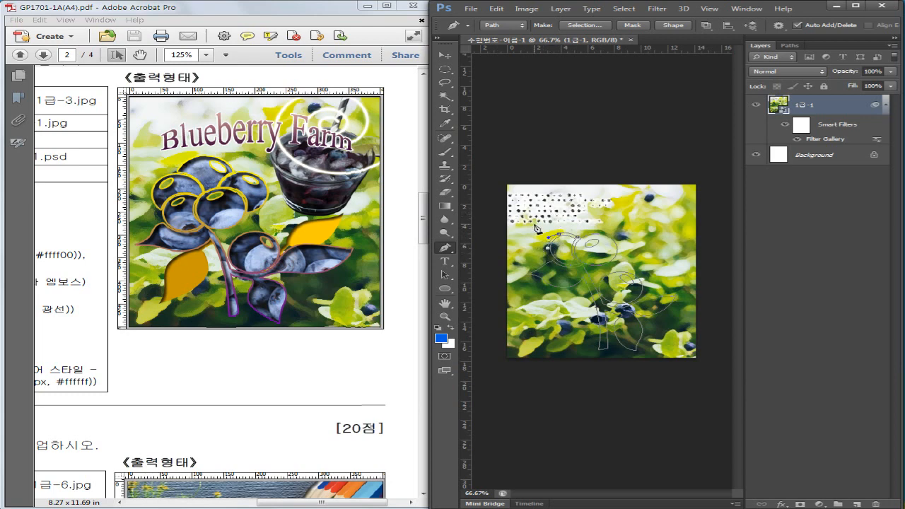
{"action": "left_click_drag", "start_coordinate": [538, 231], "coordinate": [545, 222]}
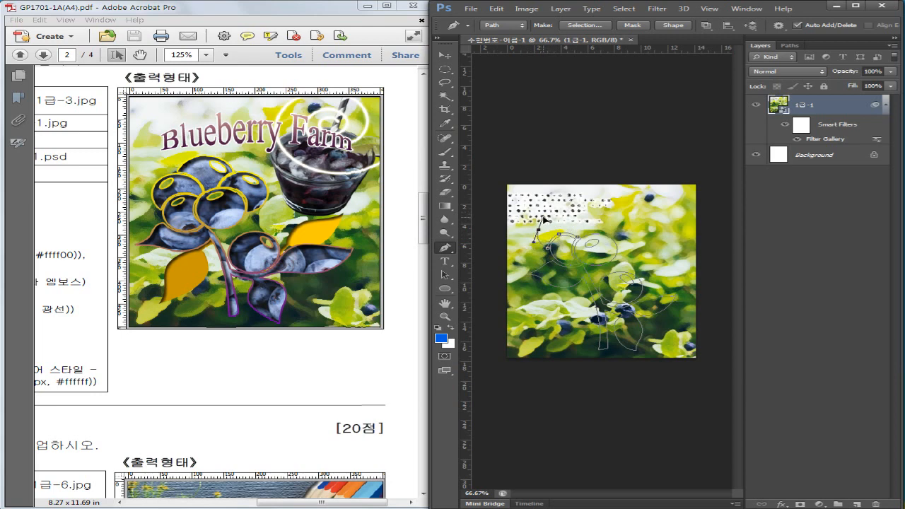
{"action": "left_click_drag", "start_coordinate": [570, 218], "coordinate": [584, 227]}
{"action": "left_click", "coordinate": [578, 237]}
- Draw the arc of the topmost berry, starting from behind the front berry and passing over the upper-left one
{"action": "left_click", "coordinate": [582, 235]}
{"action": "mouse_move", "coordinate": [561, 213]}
{"action": "left_mouse_down"}
{"action": "mouse_move", "coordinate": [538, 214]}
{"action": "mouse_move", "coordinate": [547, 213]}
{"action": "left_mouse_up"}
{"action": "left_click", "coordinate": [562, 213], "text": "alt"}
{"action": "left_click_drag", "start_coordinate": [584, 199], "coordinate": [603, 201]}
{"action": "left_click", "coordinate": [608, 212]}
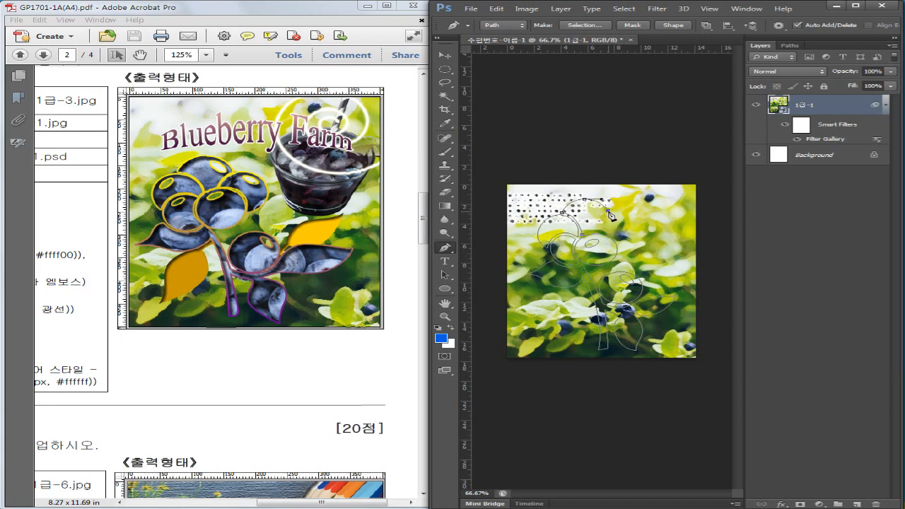
- Draw the upper-right berry outline and complete the berry cluster path with its oval highlights
{"action": "mouse_move", "coordinate": [593, 232]}
{"action": "left_mouse_down"}
{"action": "mouse_move", "coordinate": [596, 246]}
{"action": "mouse_move", "coordinate": [578, 239]}
{"action": "left_mouse_up"}
{"action": "left_click", "coordinate": [593, 232], "text": "alt"}
{"action": "left_click_drag", "start_coordinate": [611, 212], "coordinate": [631, 207]}
{"action": "mouse_move", "coordinate": [630, 241]}
{"action": "left_mouse_down"}
{"action": "mouse_move", "coordinate": [615, 249]}
{"action": "mouse_move", "coordinate": [626, 248]}
{"action": "left_mouse_up"}
{"action": "left_click_drag", "start_coordinate": [597, 231], "coordinate": [571, 231]}
{"action": "left_click", "coordinate": [586, 271], "text": "ctrl"}
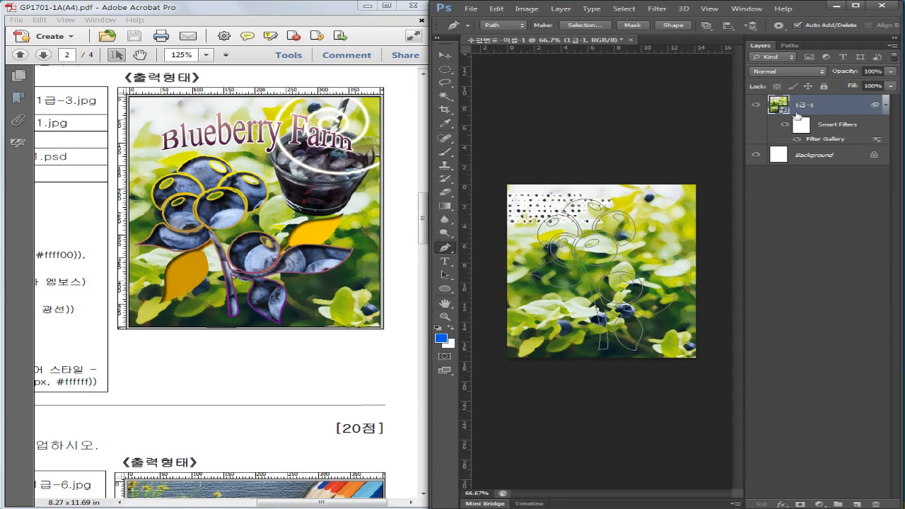
- Save the work path under the name 블루베리 모양
{"action": "left_click", "coordinate": [789, 46]}
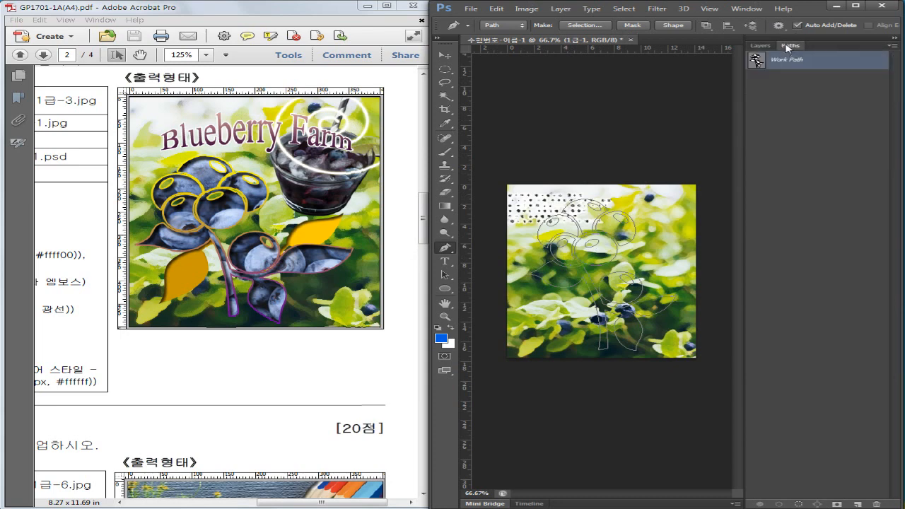
{"action": "left_click_drag", "start_coordinate": [900, 45], "coordinate": [895, 46]}
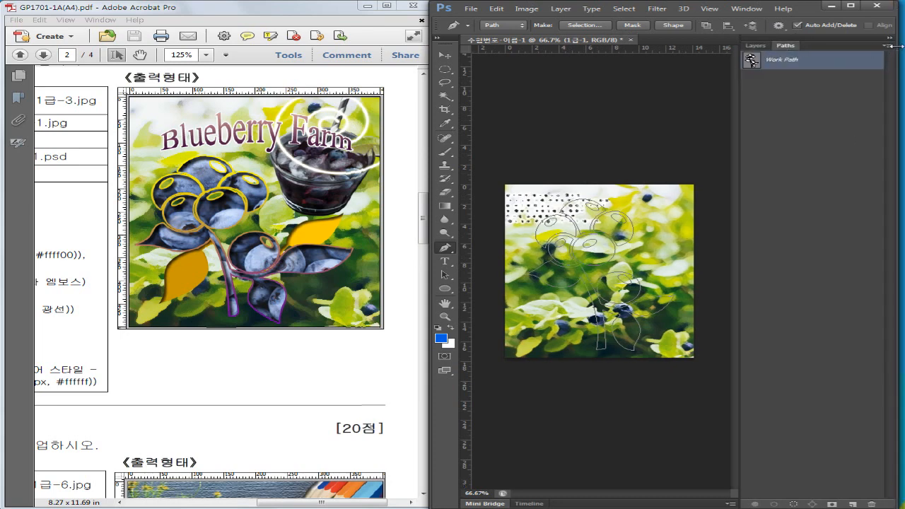
{"action": "left_click_drag", "start_coordinate": [892, 46], "coordinate": [904, 46]}
{"action": "left_click", "coordinate": [895, 44]}
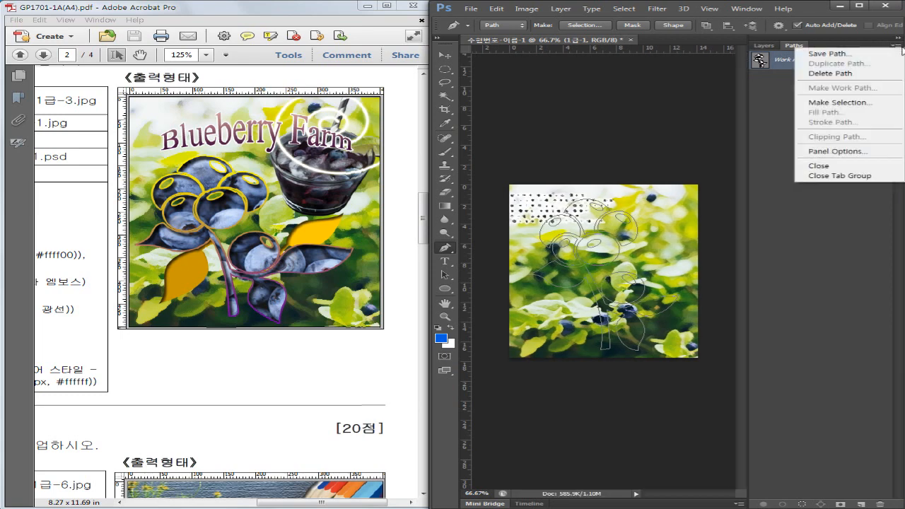
{"action": "left_click", "coordinate": [827, 58]}
{"action": "type", "text": "qmffnqpfl ahdi"}
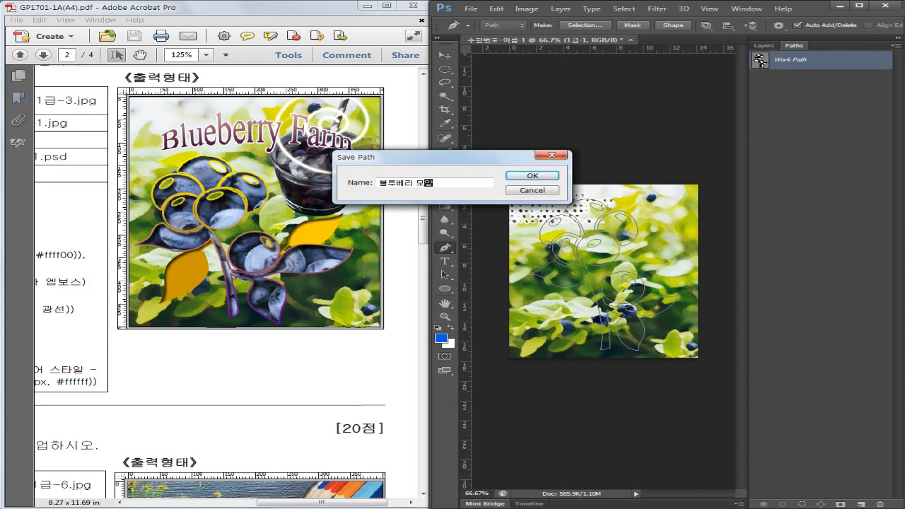
{"action": "type", "text": "d"}
{"action": "key", "text": "Return"}
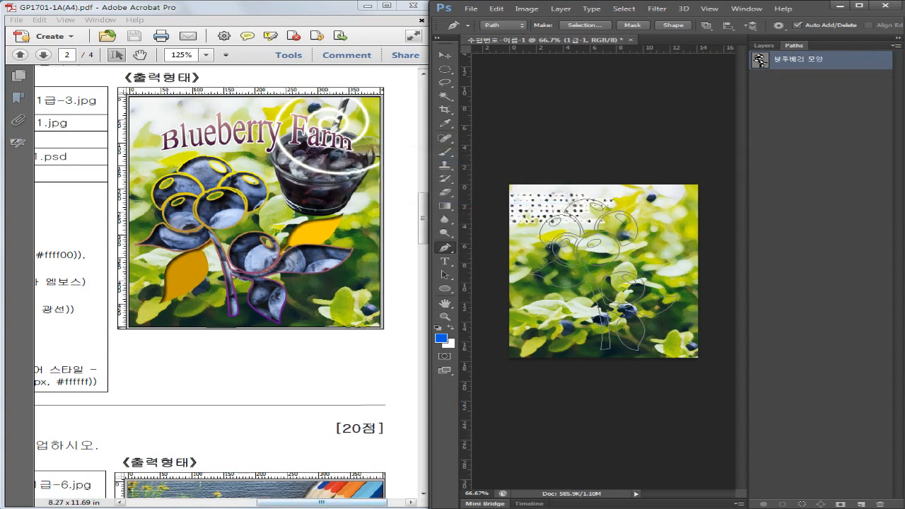
- Place the 1급-2 blueberry photo from the source folder into the document and enlarge it to cover the canvas
{"action": "left_click", "coordinate": [209, 508]}
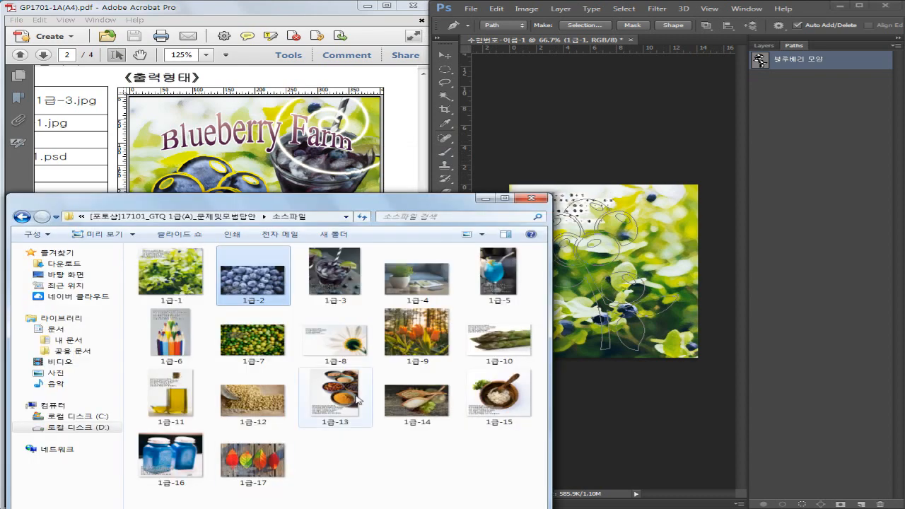
{"action": "left_click_drag", "start_coordinate": [267, 290], "coordinate": [602, 294]}
{"action": "left_click_drag", "start_coordinate": [709, 331], "coordinate": [775, 376]}
{"action": "key", "text": "Return"}
{"action": "key", "text": "p"}
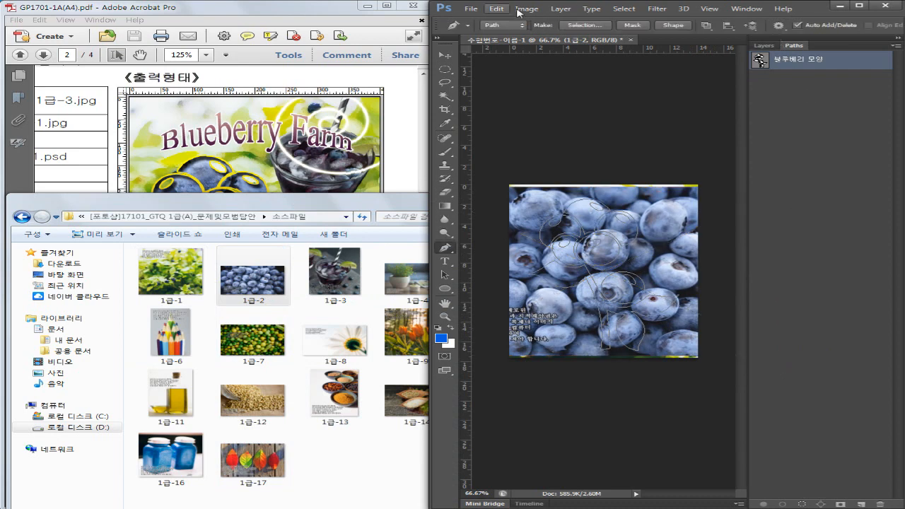
- Create a vector mask on the 1급-2 layer from the 블루베리 모양 path
{"action": "left_click", "coordinate": [632, 25]}
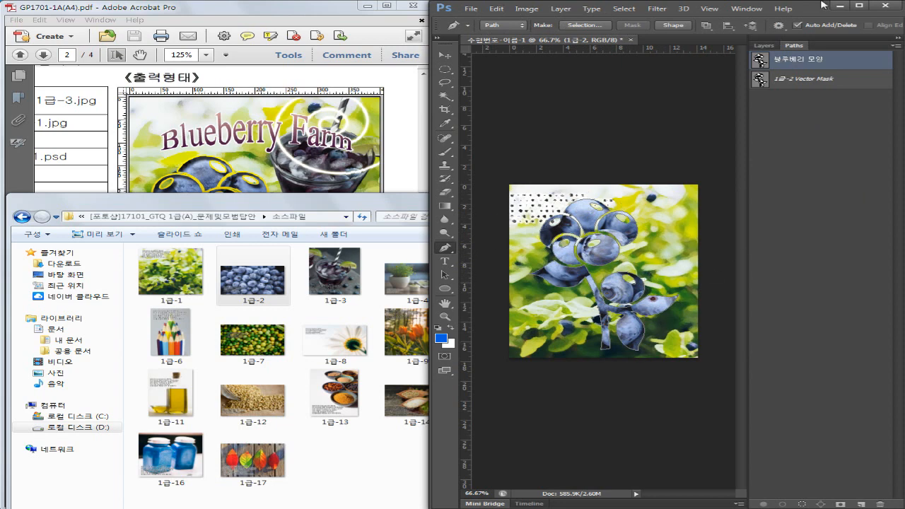
{"action": "left_click", "coordinate": [763, 45]}
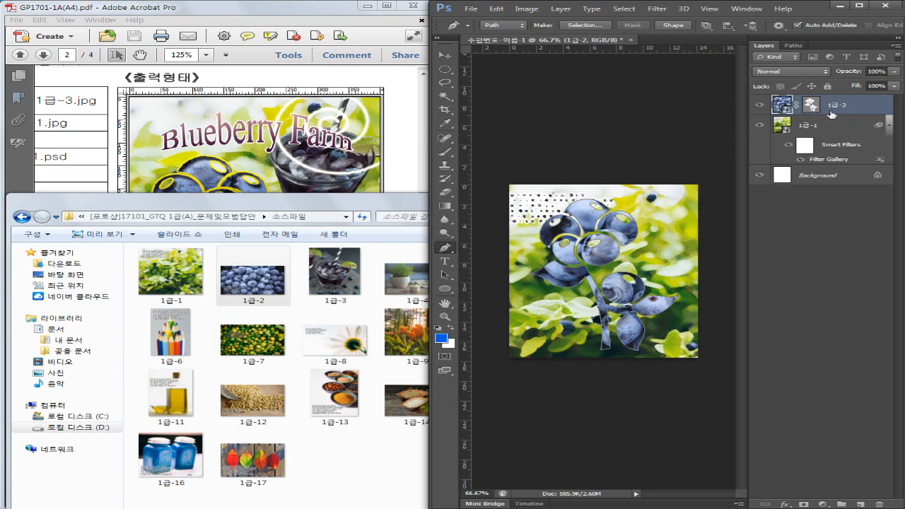
- Add a Stroke layer style with a gradient fill to the masked 1급-2 layer
{"action": "right_click", "coordinate": [831, 113]}
{"action": "left_click", "coordinate": [777, 109]}
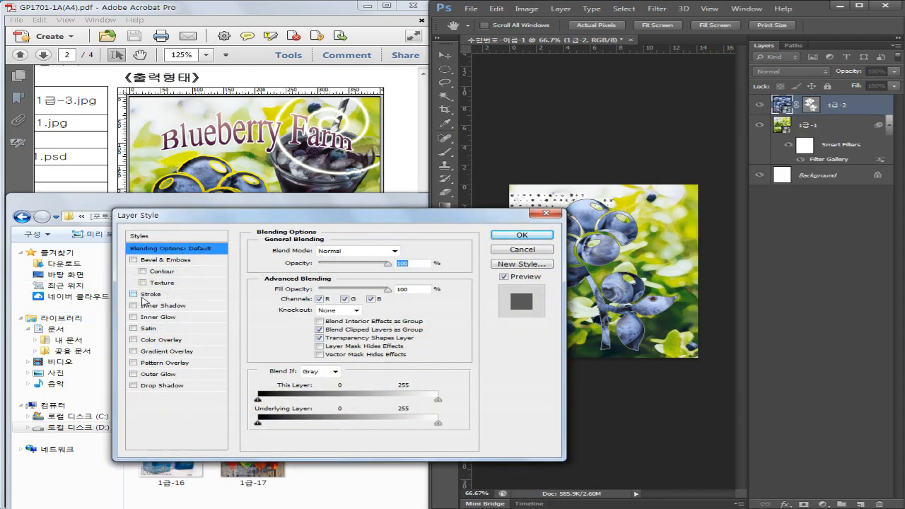
{"action": "left_click", "coordinate": [157, 294]}
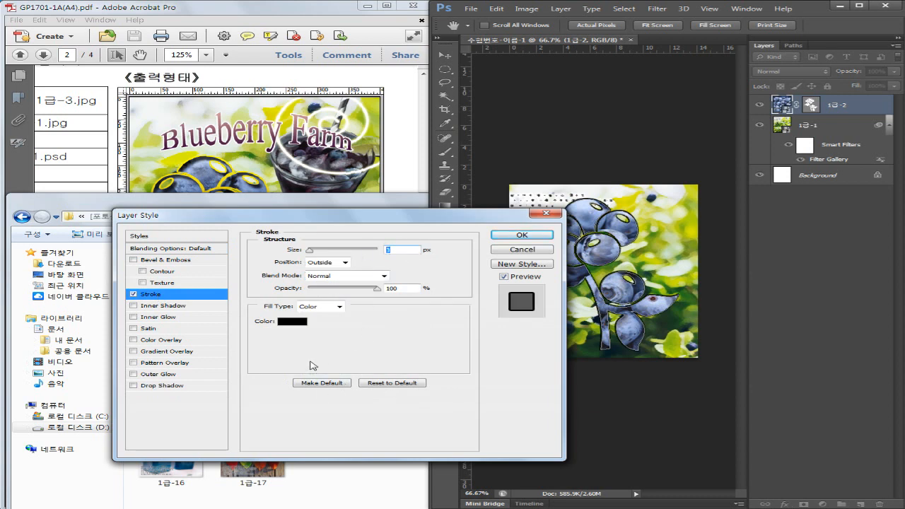
{"action": "left_click", "coordinate": [318, 309]}
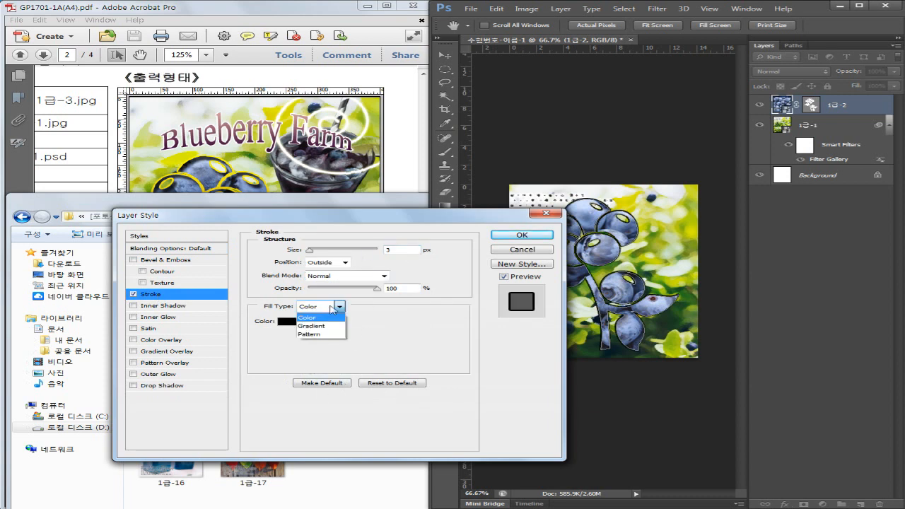
{"action": "left_click", "coordinate": [318, 325]}
- Check the stroke colors in the PDF exam sheet and set the stroke gradient's starting color stop to #660099
{"action": "left_click", "coordinate": [396, 156]}
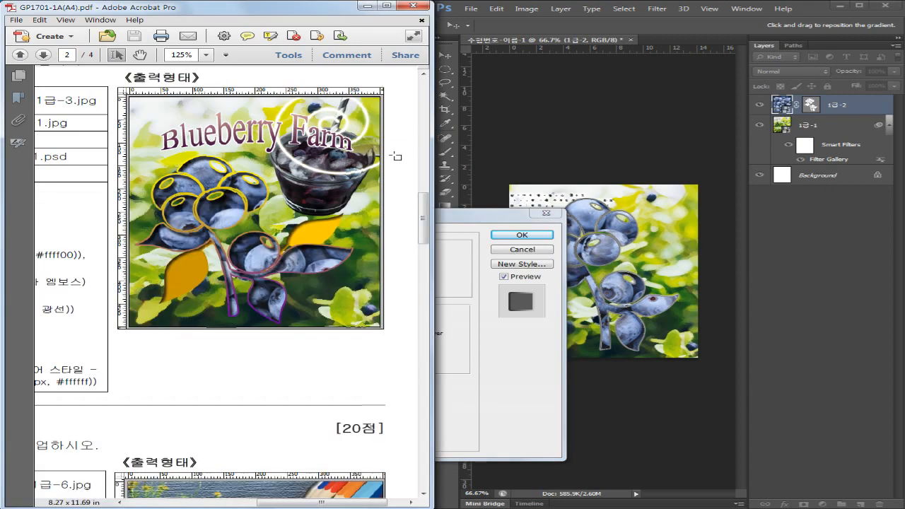
{"action": "scroll", "coordinate": [207, 297], "scroll_direction": "left", "scroll_amount": 10}
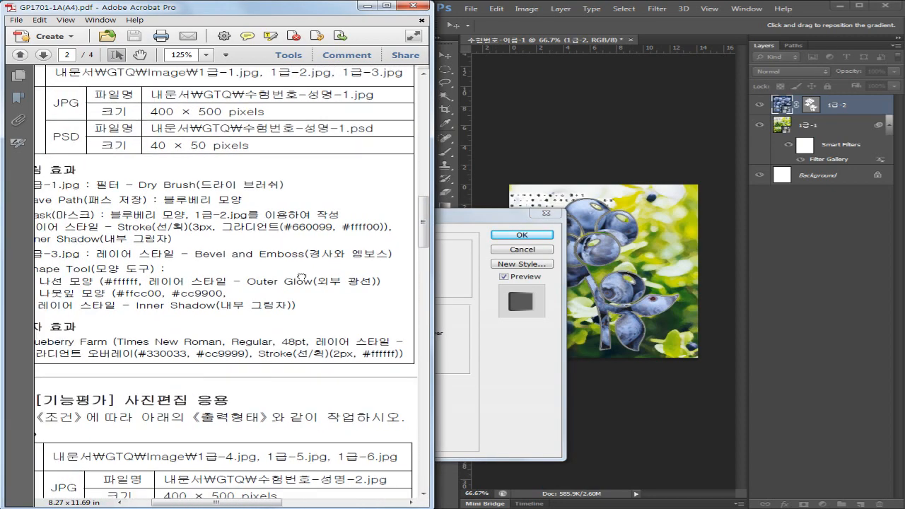
{"action": "left_click", "coordinate": [481, 391]}
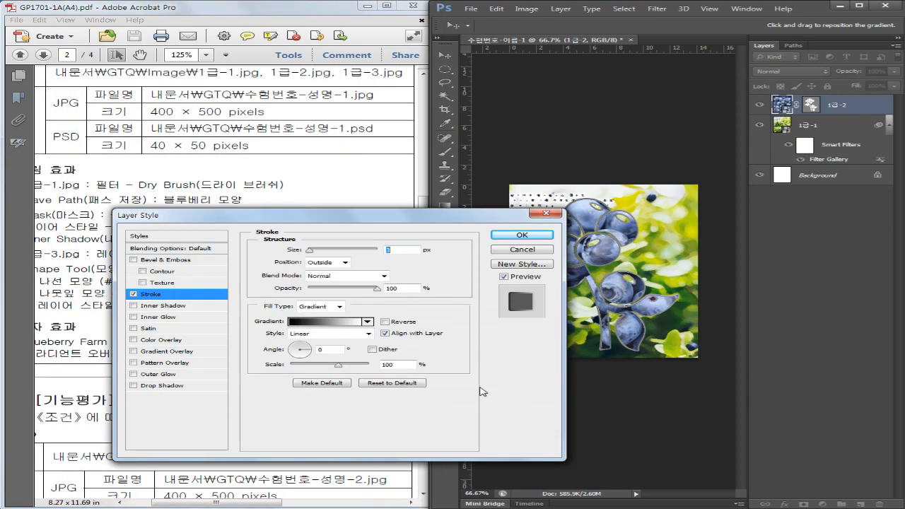
{"action": "left_click", "coordinate": [345, 322]}
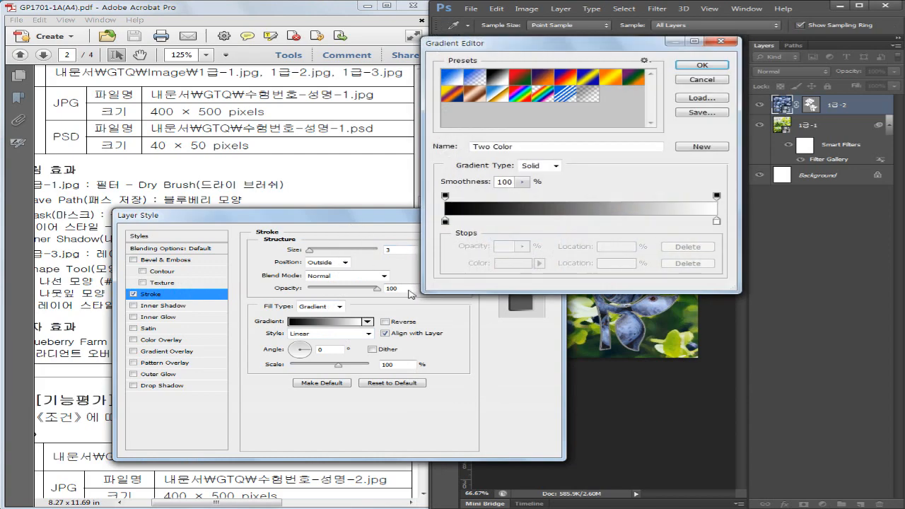
{"action": "left_click", "coordinate": [695, 67]}
{"action": "left_click_drag", "start_coordinate": [256, 216], "coordinate": [408, 262]}
{"action": "left_click", "coordinate": [478, 369]}
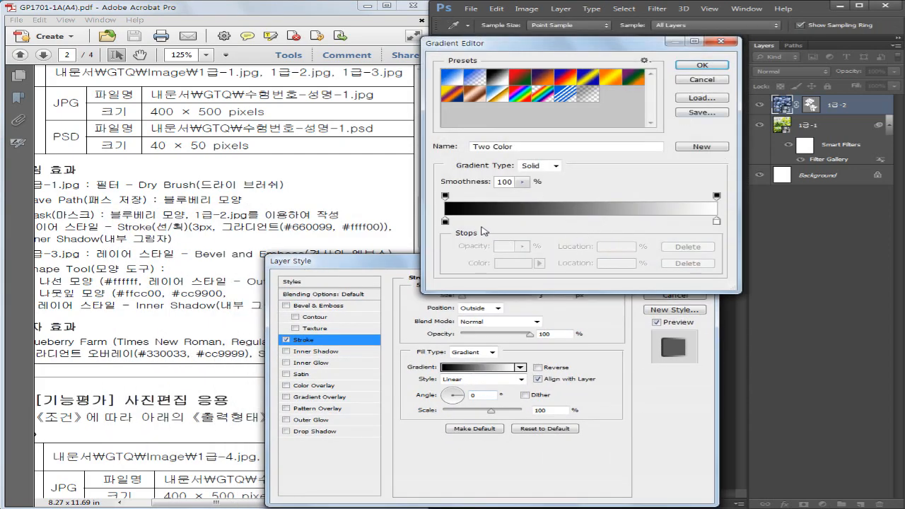
{"action": "left_click", "coordinate": [444, 222]}
{"action": "left_click", "coordinate": [522, 264]}
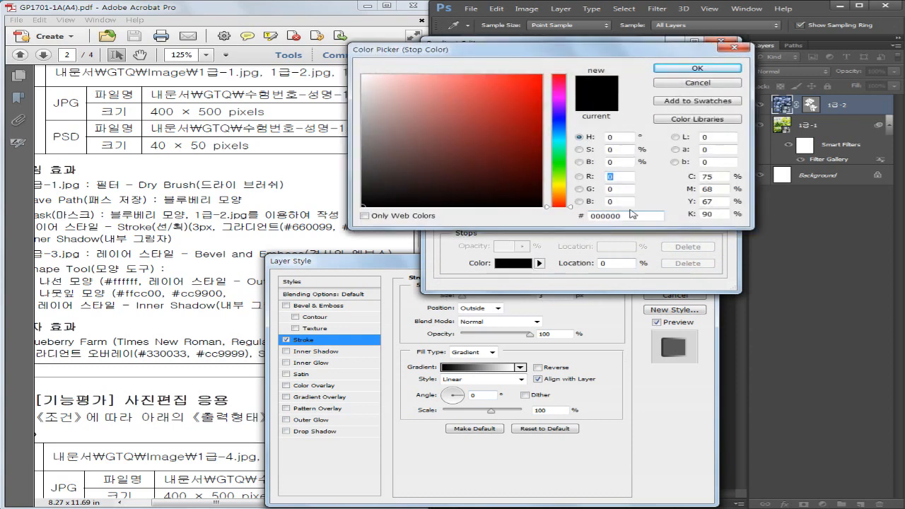
{"action": "left_click", "coordinate": [636, 216]}
{"action": "type", "text": "660099"}
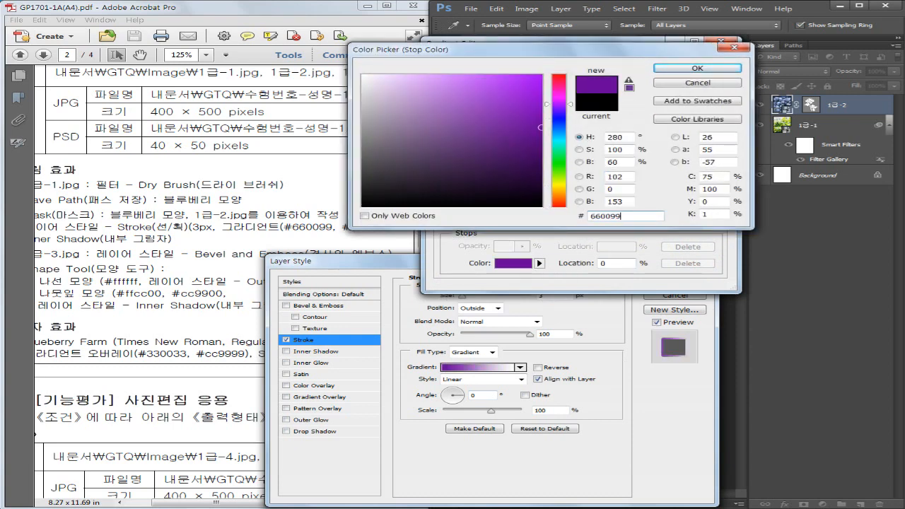
{"action": "key", "text": "Return"}
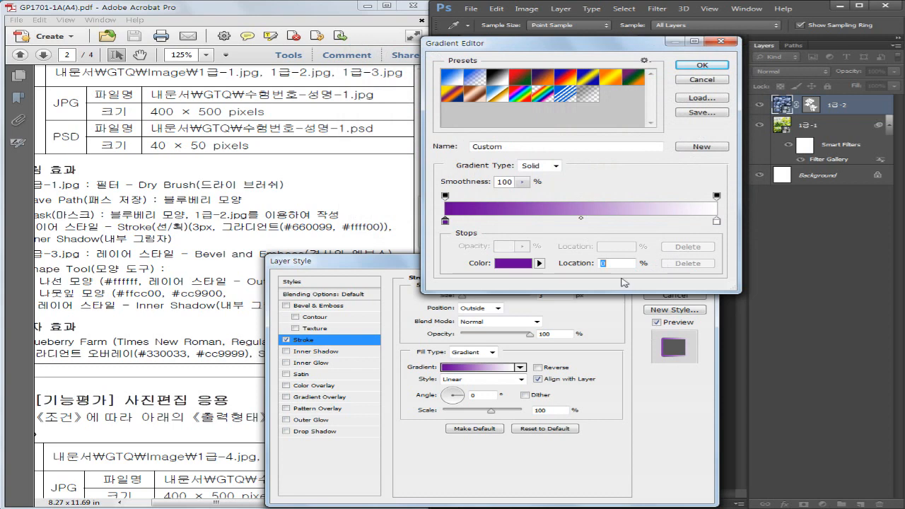
- Set the stroke gradient's ending color stop to #ffff00 and accept the gradient
{"action": "left_click", "coordinate": [716, 222]}
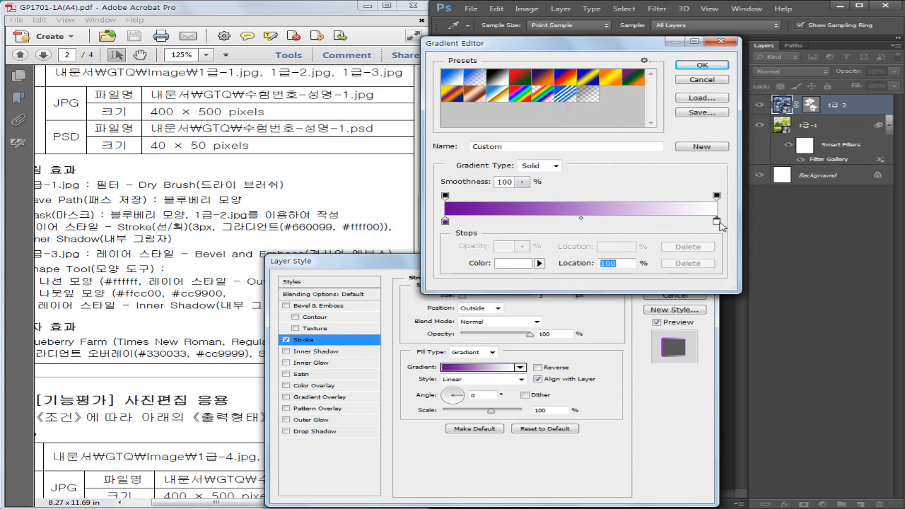
{"action": "left_click", "coordinate": [512, 265]}
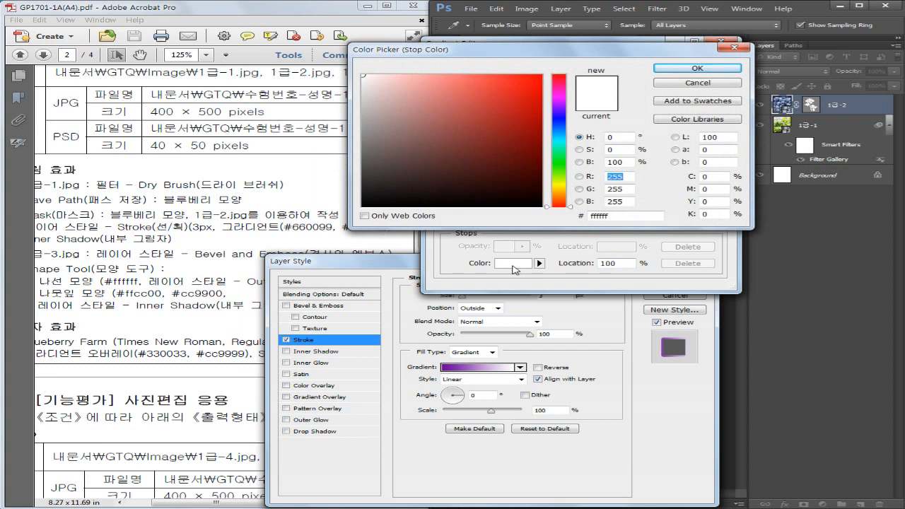
{"action": "left_click_drag", "start_coordinate": [622, 215], "coordinate": [509, 217]}
{"action": "type", "text": "ffff00"}
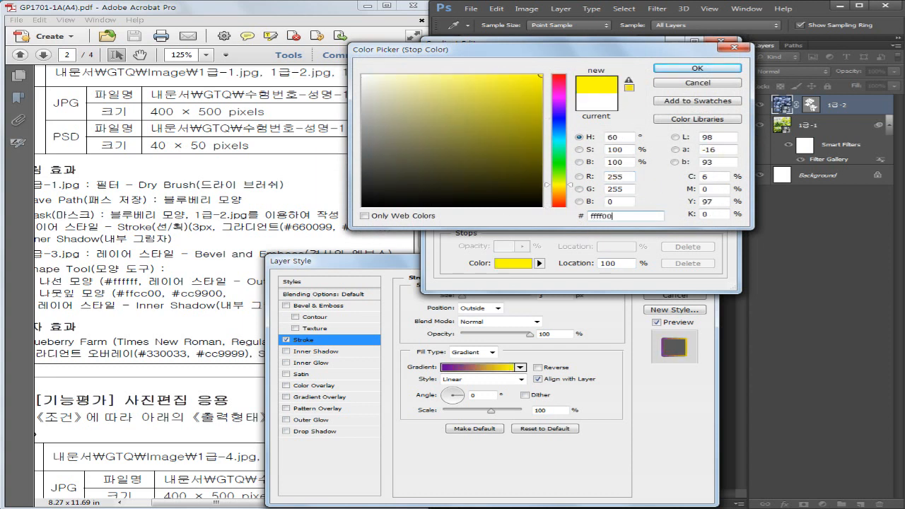
{"action": "key", "text": "Return"}
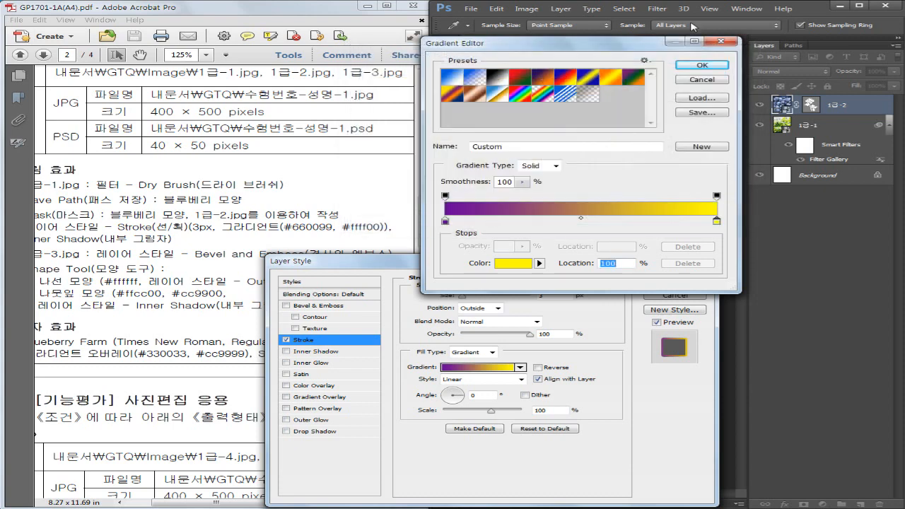
{"action": "left_click", "coordinate": [702, 65]}
- Compare the stroke with the PDF sample, set the gradient angle to 90°, and apply the layer style
{"action": "left_click_drag", "start_coordinate": [603, 270], "coordinate": [553, 370]}
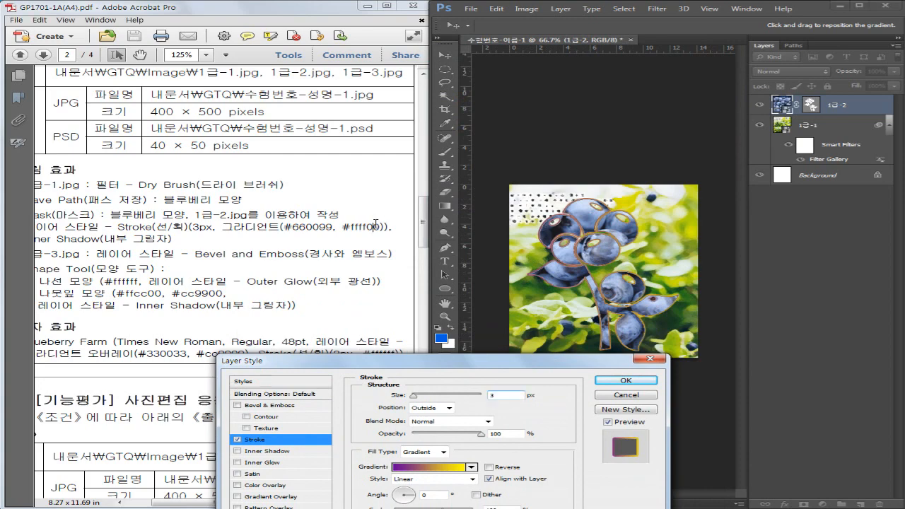
{"action": "left_click", "coordinate": [375, 224]}
{"action": "left_click_drag", "start_coordinate": [375, 224], "coordinate": [144, 239]}
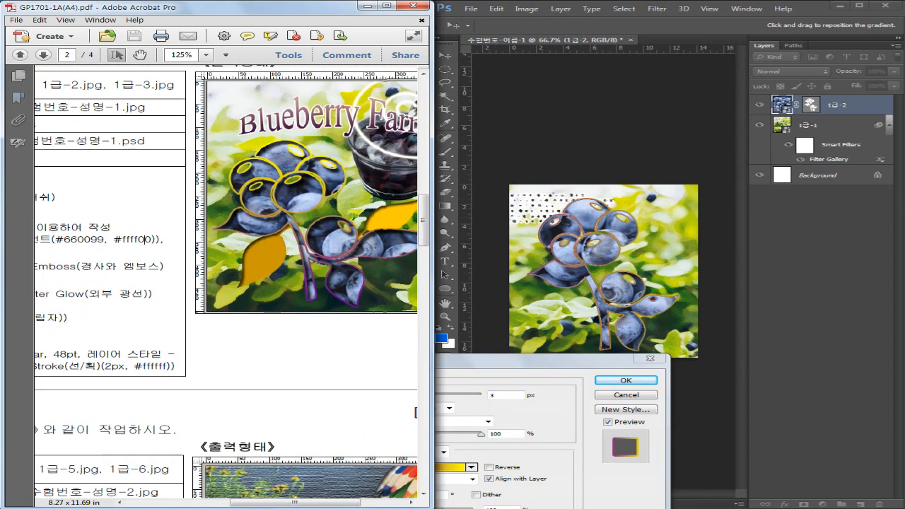
{"action": "left_click", "coordinate": [581, 354]}
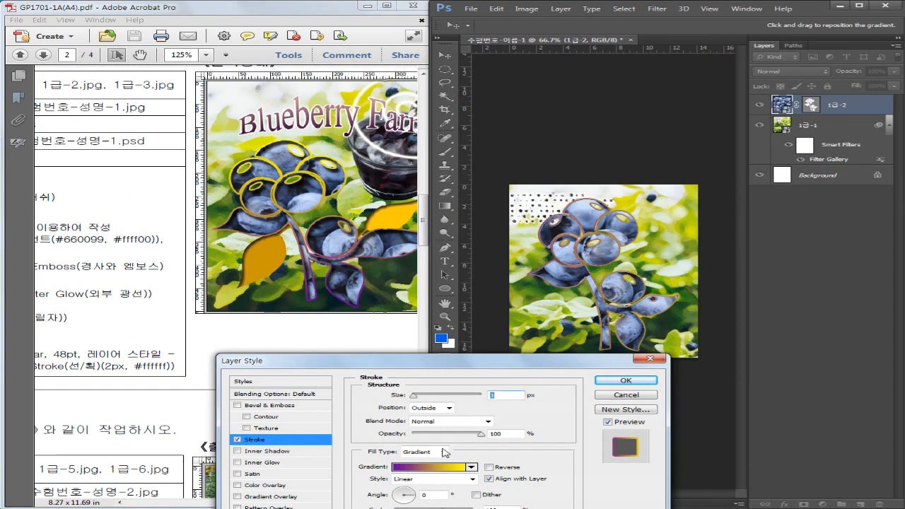
{"action": "left_click", "coordinate": [422, 496]}
{"action": "type", "text": "90"}
{"action": "left_click_drag", "start_coordinate": [405, 489], "coordinate": [404, 490]}
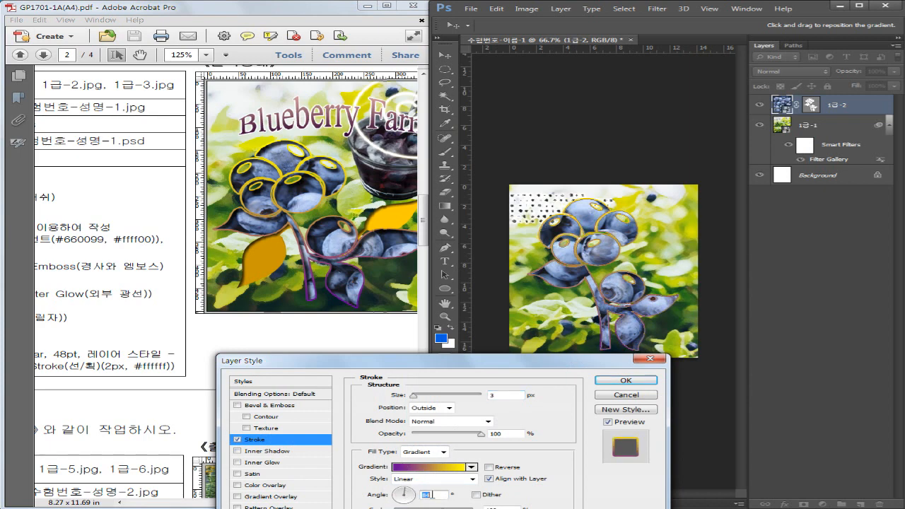
{"action": "type", "text": "90"}
{"action": "left_click", "coordinate": [627, 380]}
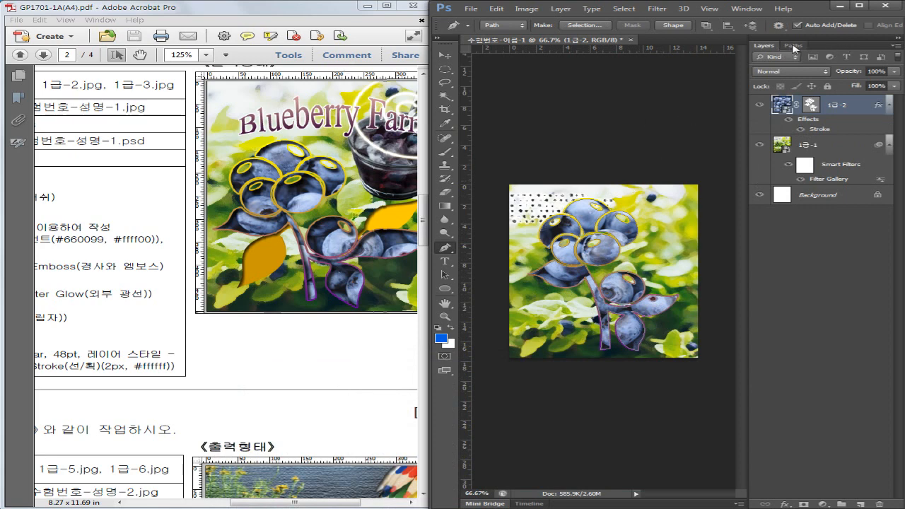
- Deselect the 블루베리 모양 path and return to the layer list
{"action": "left_click", "coordinate": [793, 45]}
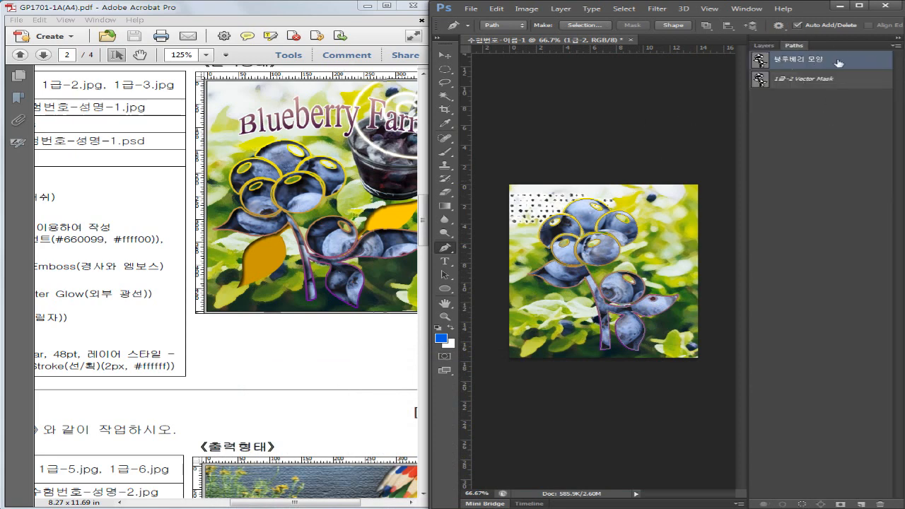
{"action": "left_click", "coordinate": [775, 61], "text": "ctrl"}
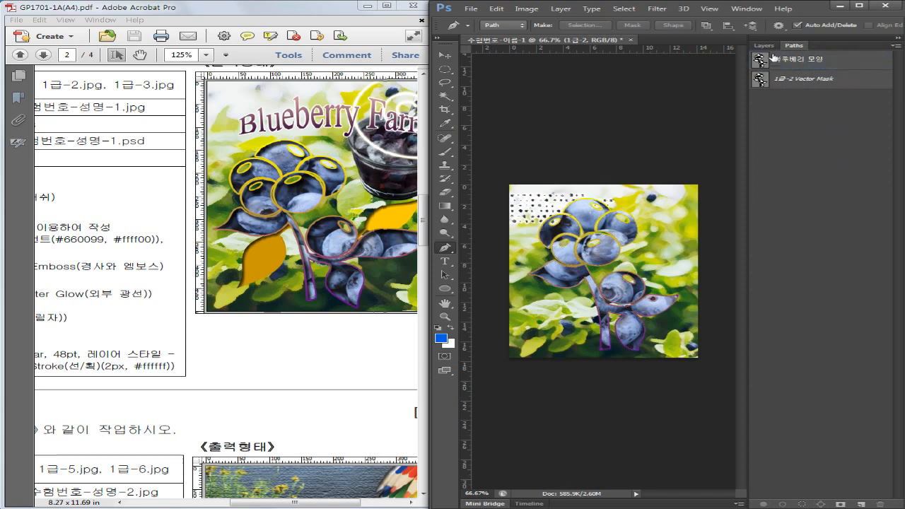
{"action": "left_click", "coordinate": [767, 46]}
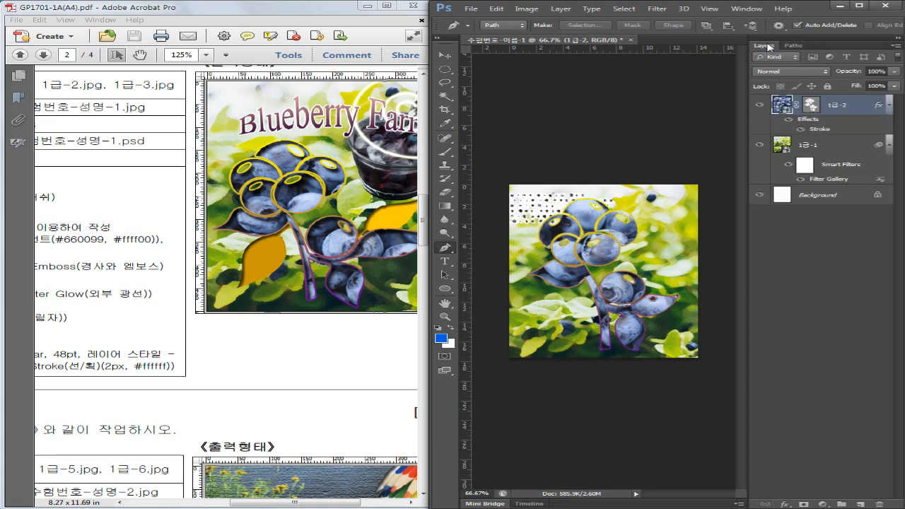
- Add an Inner Shadow effect with its default settings to the 1급-2 layer
{"action": "right_click", "coordinate": [843, 107]}
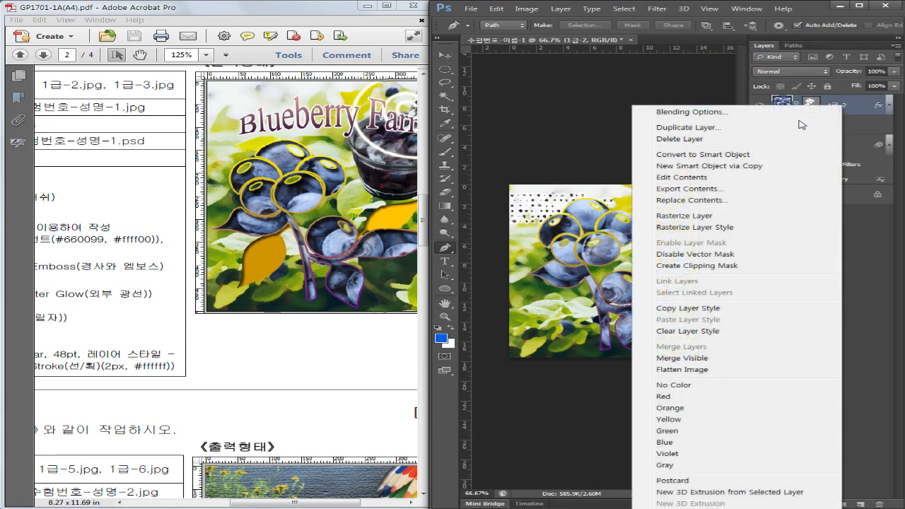
{"action": "left_click", "coordinate": [733, 113]}
{"action": "left_click_drag", "start_coordinate": [444, 363], "coordinate": [649, 268]}
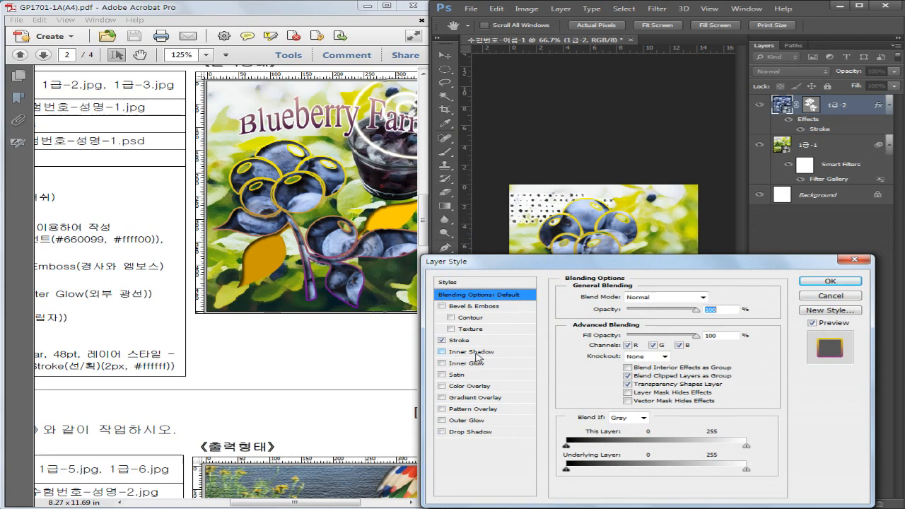
{"action": "left_click", "coordinate": [477, 357]}
{"action": "left_click", "coordinate": [838, 283]}
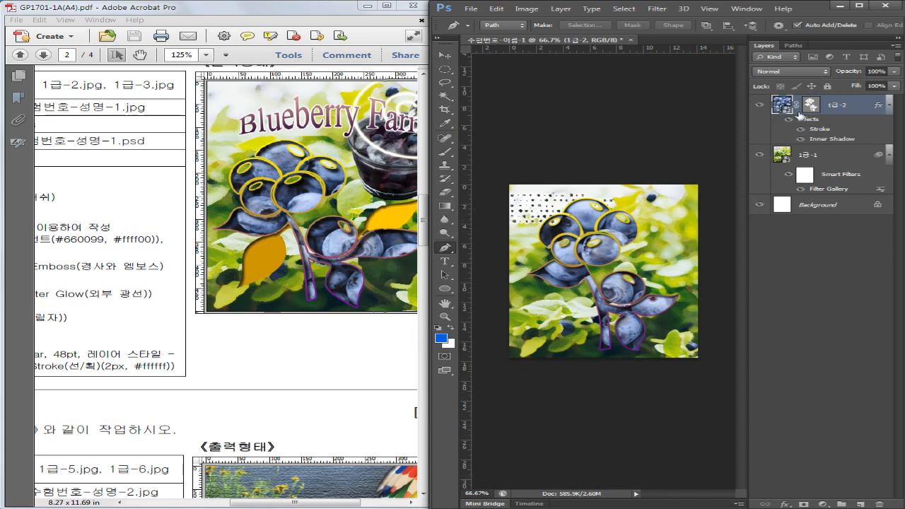
- Free-transform the blueberry layer: scale to about 78%, move it to about X 153, Y 294.5 px, and rotate it about -4.5°
{"action": "key", "text": "ctrl+t"}
{"action": "left_click_drag", "start_coordinate": [530, 256], "coordinate": [581, 253]}
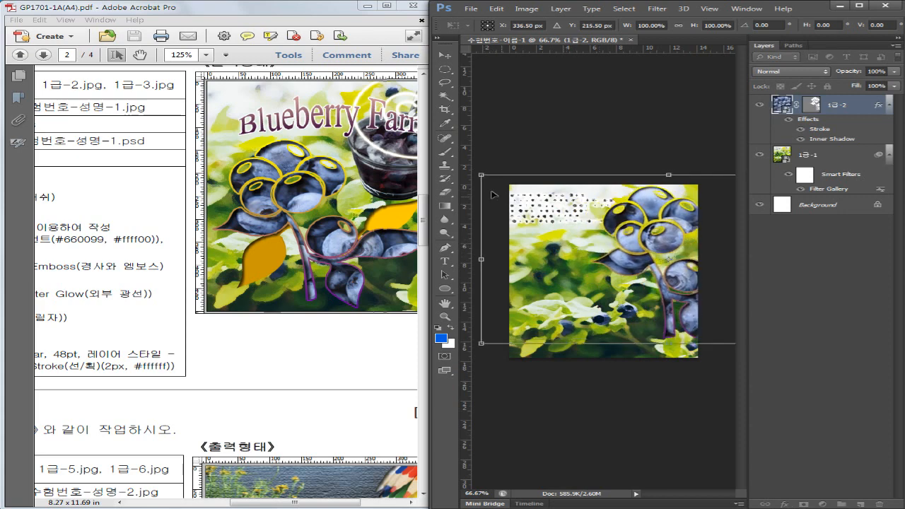
{"action": "left_click_drag", "start_coordinate": [481, 175], "coordinate": [521, 192]}
{"action": "left_click_drag", "start_coordinate": [631, 233], "coordinate": [548, 260]}
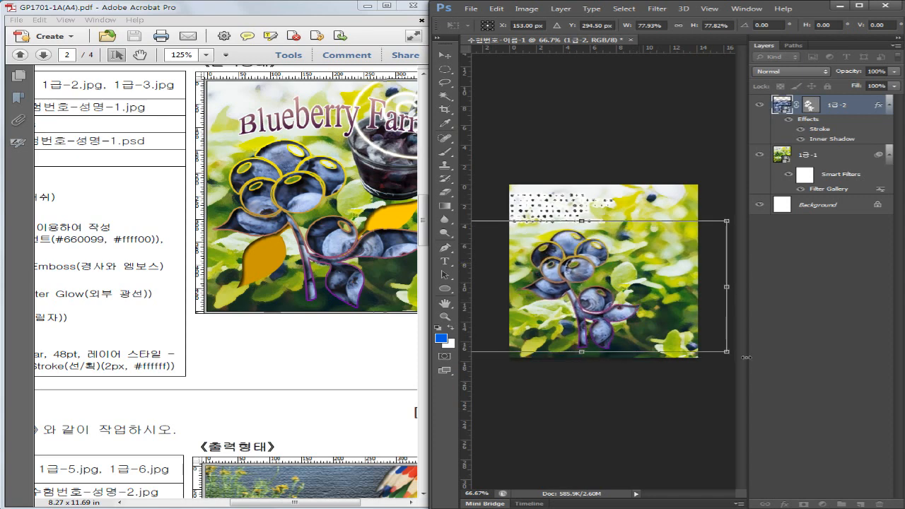
{"action": "left_click_drag", "start_coordinate": [729, 364], "coordinate": [735, 352]}
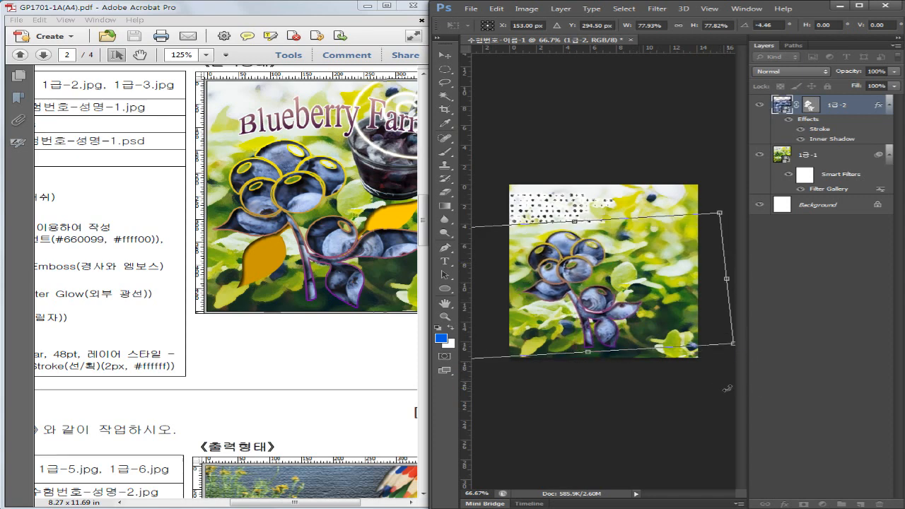
{"action": "key", "text": "Return"}
{"action": "key", "text": "p"}
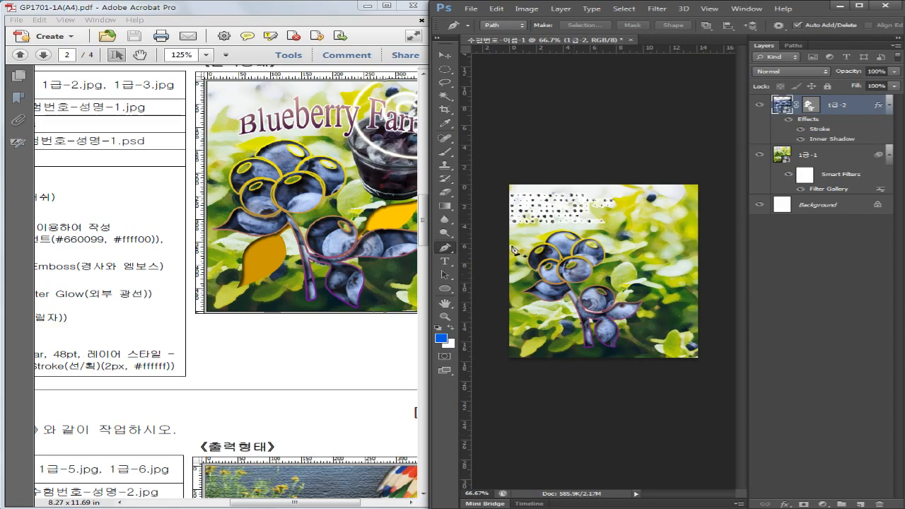
- Check the 1급-3.jpg instructions in the PDF and place that image from the 소스파일 folder into the composition
{"action": "left_click", "coordinate": [109, 331]}
{"action": "left_click_drag", "start_coordinate": [109, 331], "coordinate": [352, 284]}
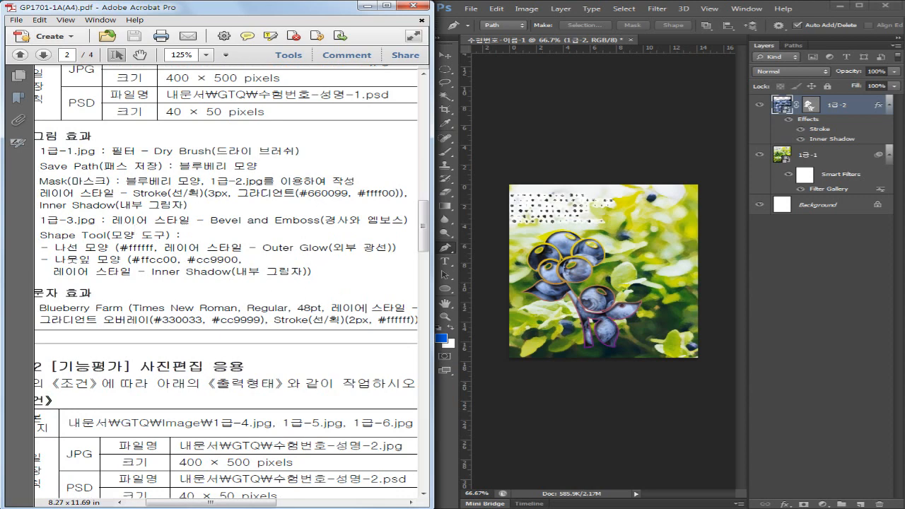
{"action": "left_click", "coordinate": [339, 507]}
{"action": "left_click", "coordinate": [340, 288]}
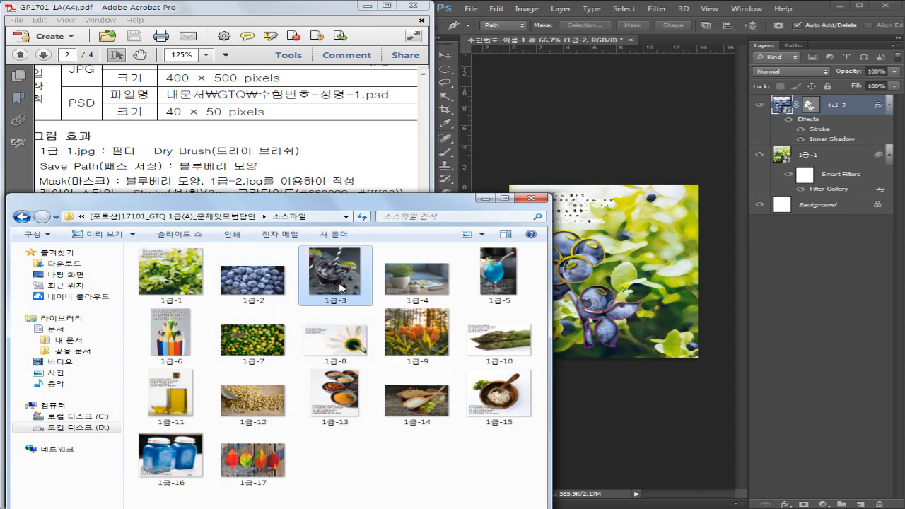
{"action": "left_click_drag", "start_coordinate": [331, 285], "coordinate": [607, 276]}
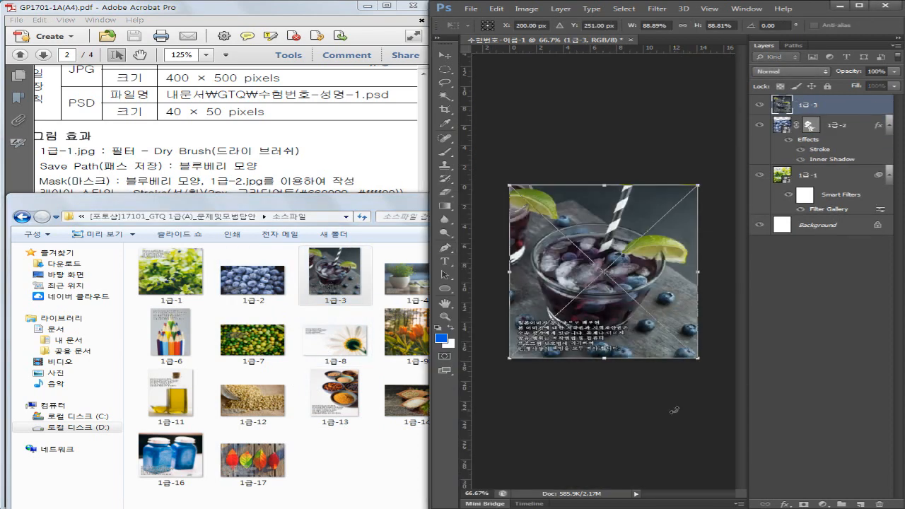
{"action": "key", "text": "Return"}
- Examine the drink glass in the placed image at 100% and compare it with the PDF sample output
{"action": "key", "text": "z"}
{"action": "key", "text": "alt"}
{"action": "left_click_drag", "start_coordinate": [592, 304], "coordinate": [639, 288]}
{"action": "left_click_drag", "start_coordinate": [429, 263], "coordinate": [403, 262]}
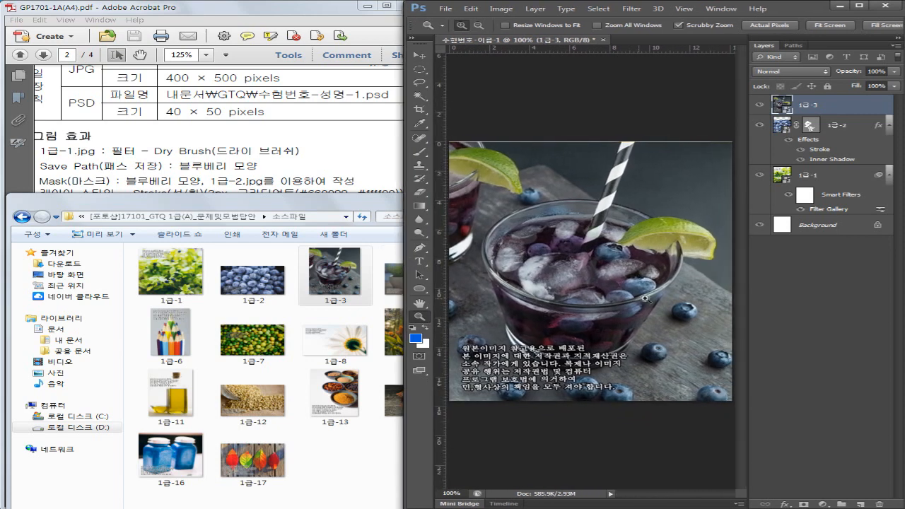
{"action": "left_click", "coordinate": [354, 151]}
{"action": "left_click_drag", "start_coordinate": [381, 233], "coordinate": [113, 253]}
{"action": "left_click_drag", "start_coordinate": [280, 178], "coordinate": [188, 278]}
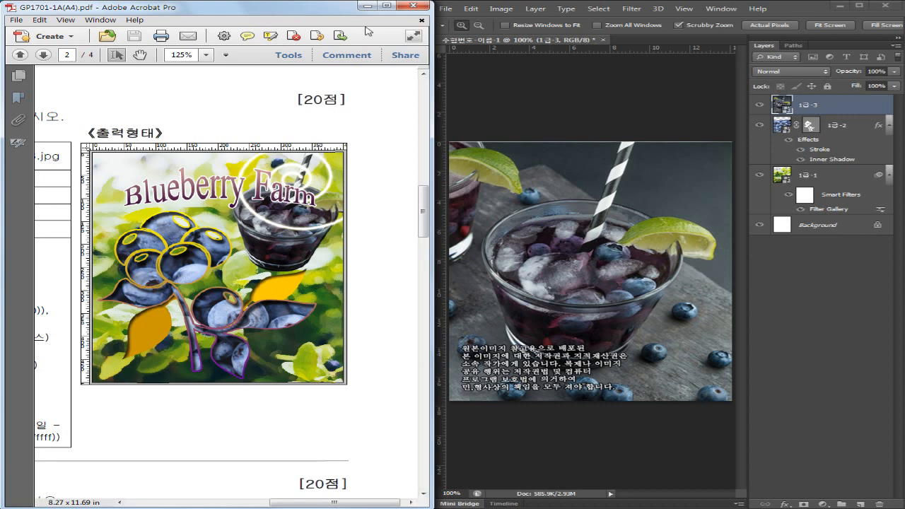
{"action": "left_click", "coordinate": [500, 98]}
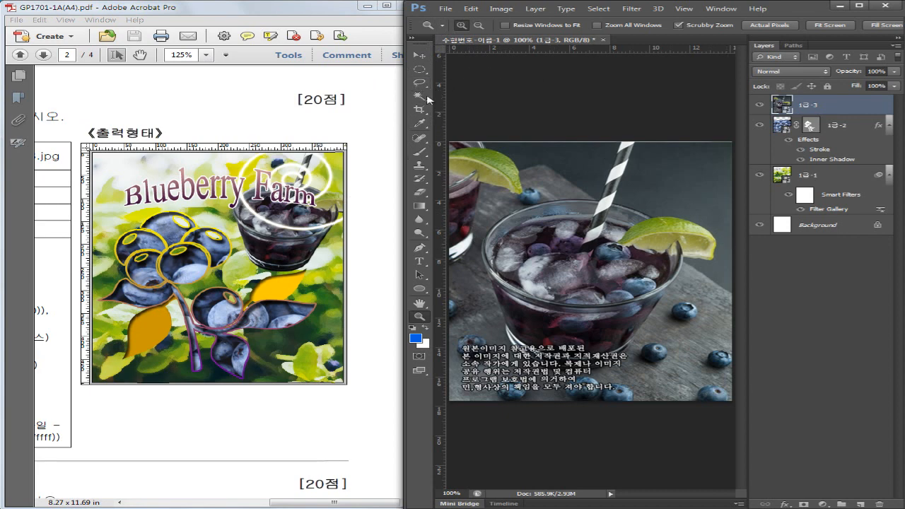
{"action": "left_click", "coordinate": [424, 85]}
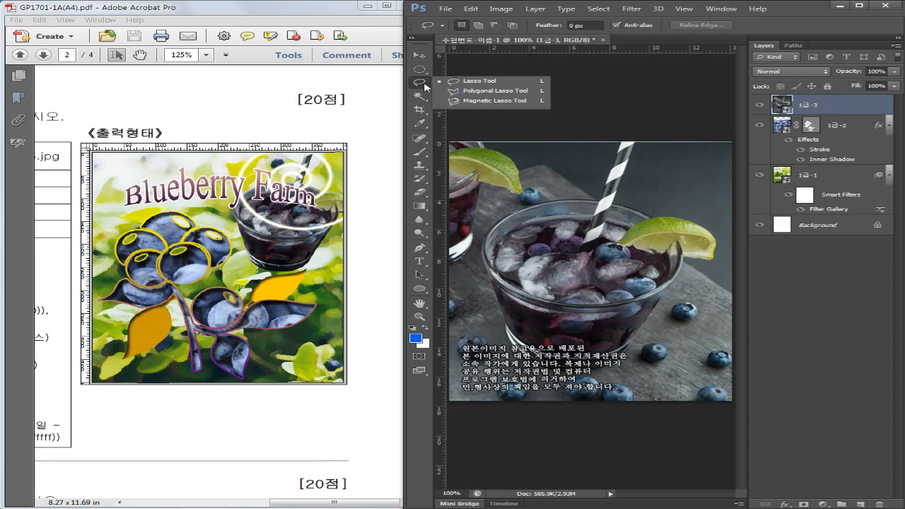
{"action": "left_click", "coordinate": [485, 104]}
{"action": "left_click", "coordinate": [620, 144]}
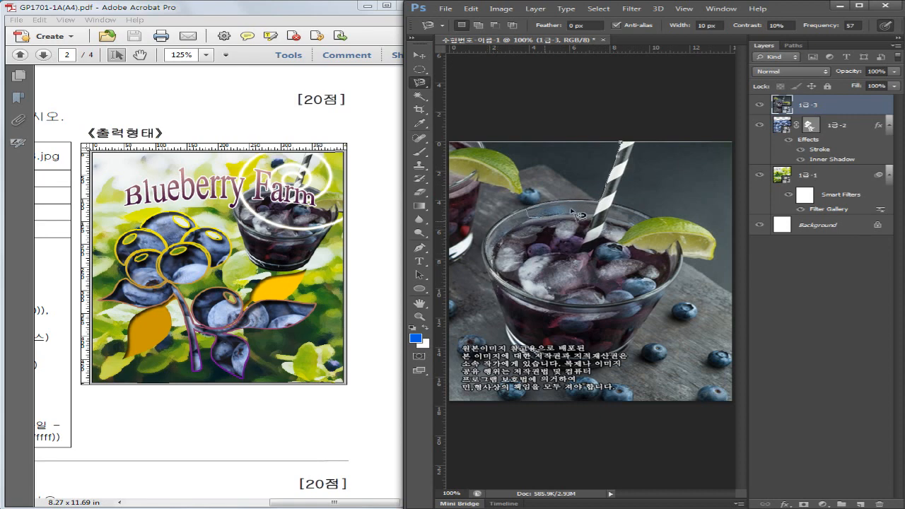
{"action": "key", "text": "Delete"}
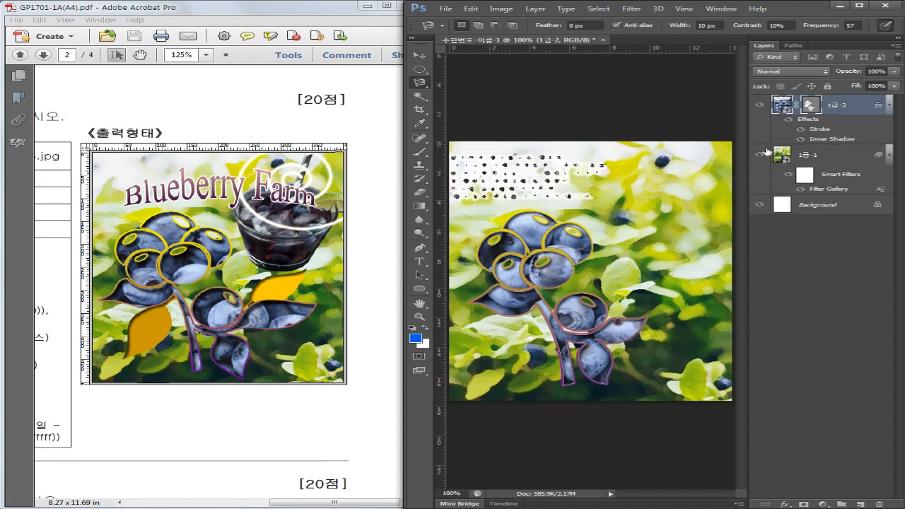
{"action": "key", "text": "ctrl+z"}
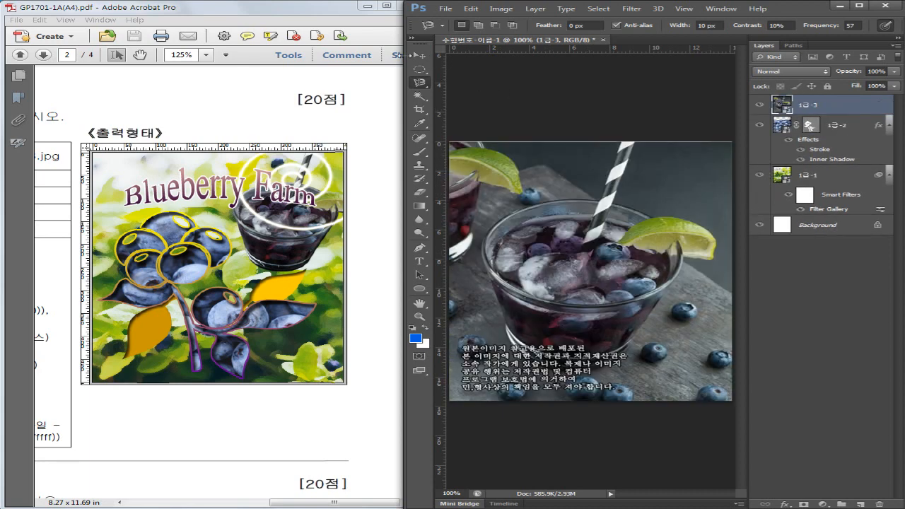
- Trace the front glass with its straw and lime slice as a closed path using the Pen tool
{"action": "left_click", "coordinate": [419, 248]}
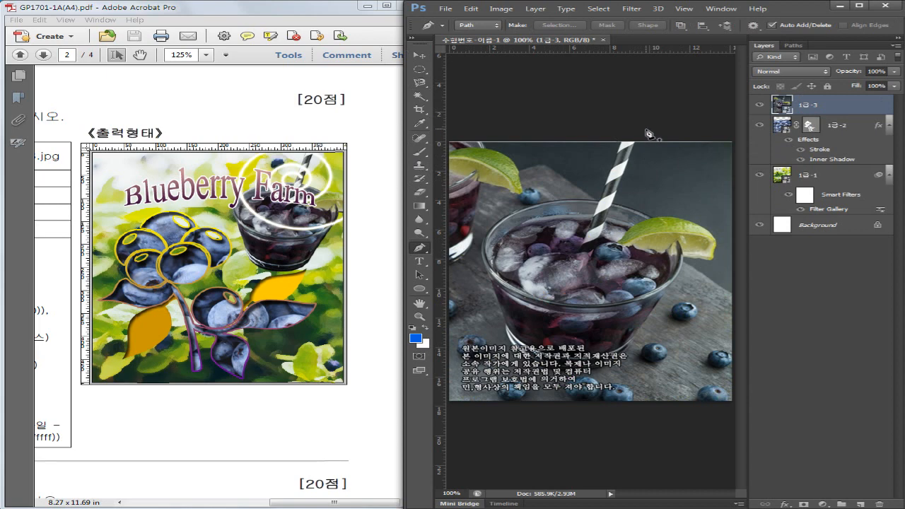
{"action": "left_click", "coordinate": [624, 141]}
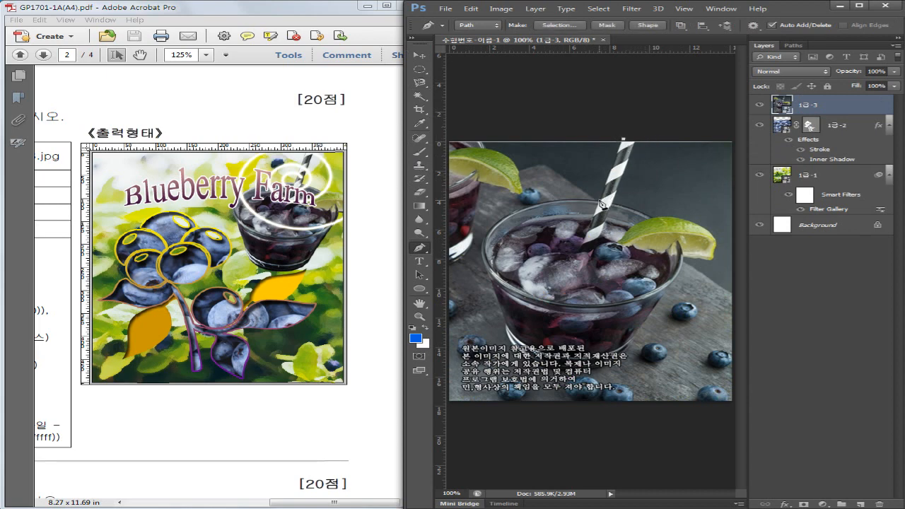
{"action": "left_click", "coordinate": [599, 201]}
{"action": "left_click_drag", "start_coordinate": [492, 228], "coordinate": [451, 270]}
{"action": "left_click_drag", "start_coordinate": [451, 270], "coordinate": [470, 249]}
{"action": "left_click", "coordinate": [507, 324]}
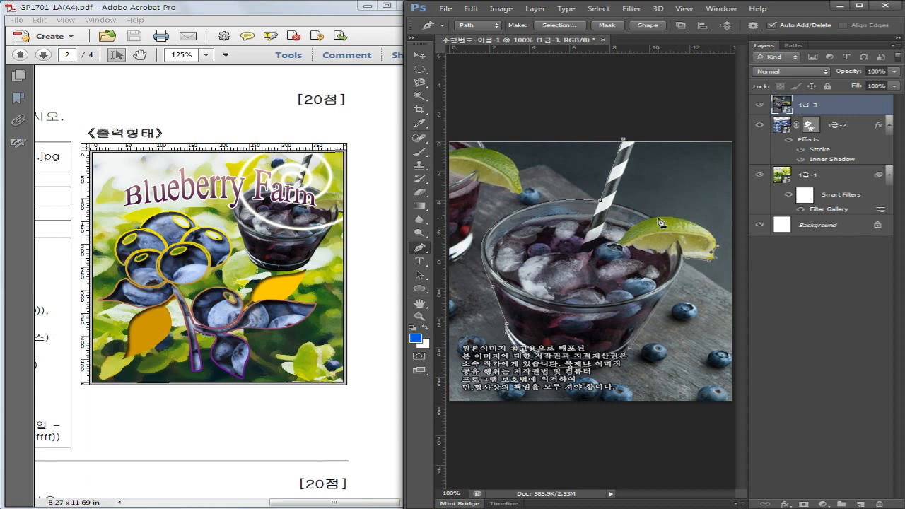
{"action": "left_click_drag", "start_coordinate": [653, 218], "coordinate": [597, 223]}
{"action": "left_click", "coordinate": [653, 217], "text": "alt"}
{"action": "left_click_drag", "start_coordinate": [601, 200], "coordinate": [603, 206]}
{"action": "left_click", "coordinate": [635, 141]}
{"action": "left_click", "coordinate": [625, 142]}
- Copy the traced glass to its own layer through a new selection with 0 px feather, and hide the 1급-3 layer
{"action": "left_click", "coordinate": [558, 26]}
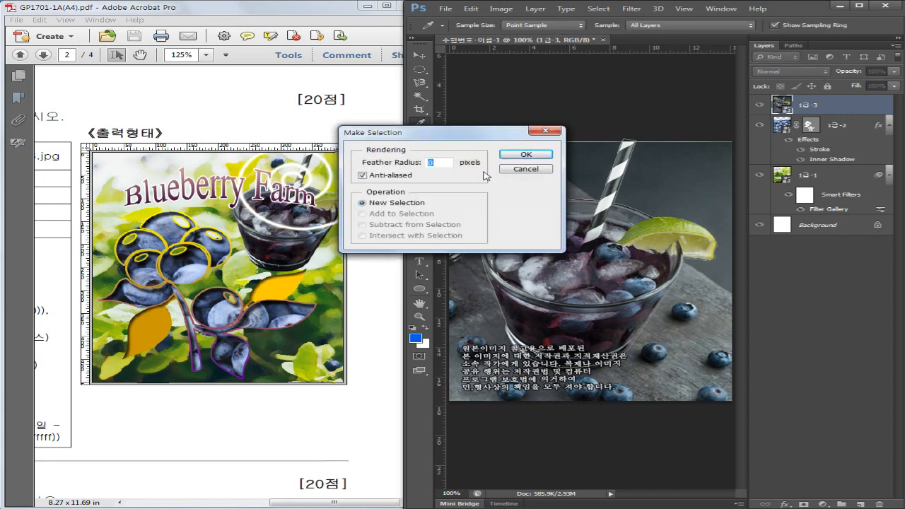
{"action": "left_click", "coordinate": [527, 153]}
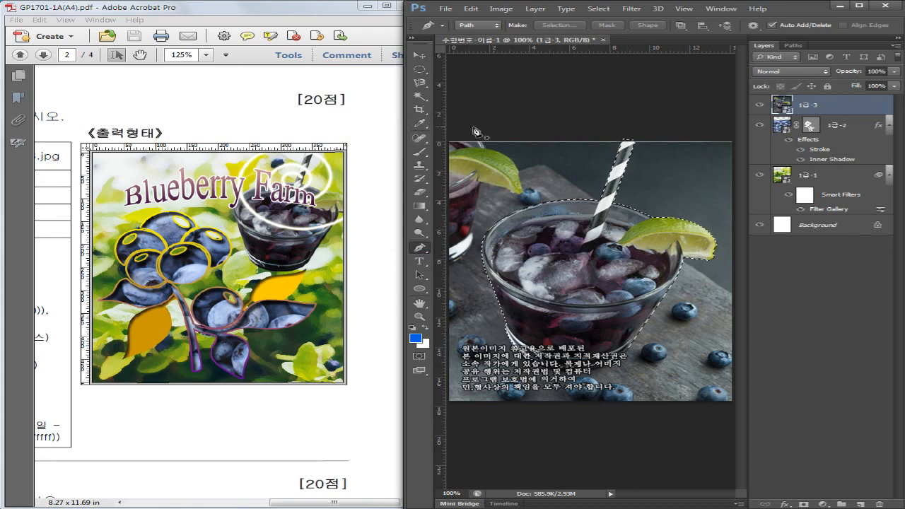
{"action": "key", "text": "ctrl+j"}
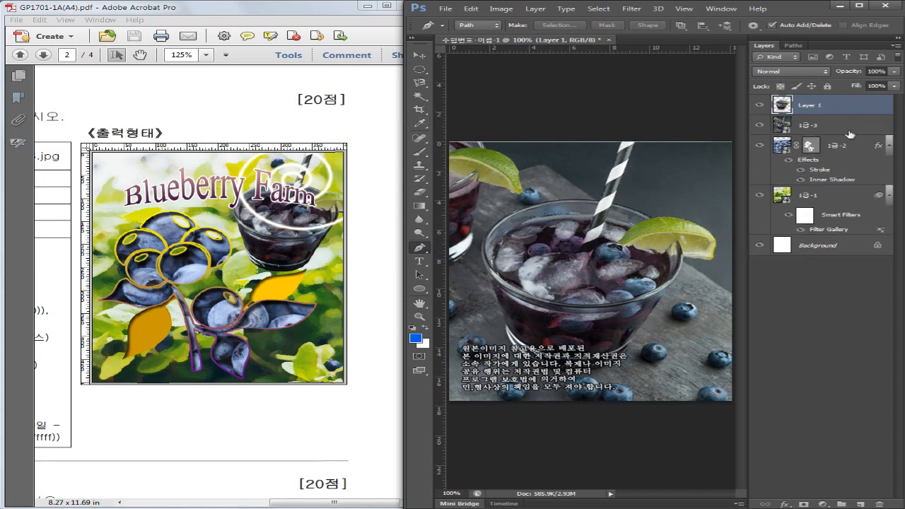
{"action": "left_click", "coordinate": [759, 126]}
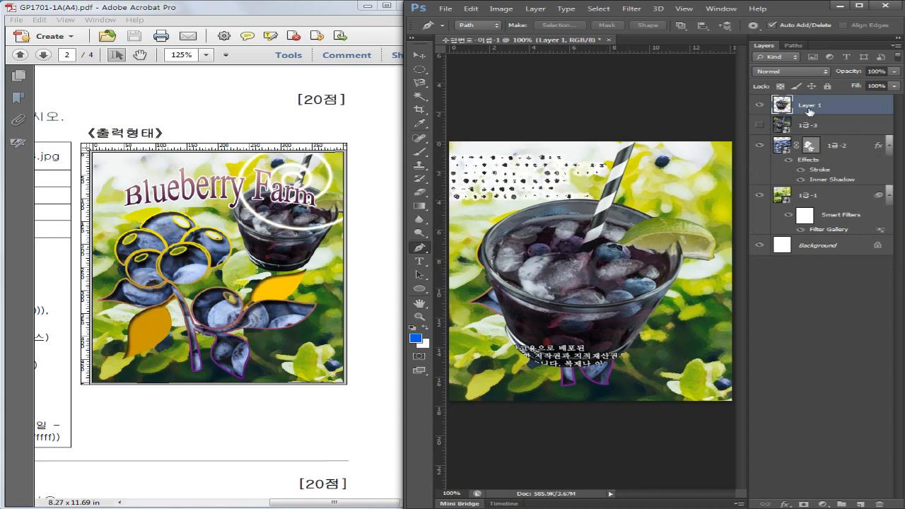
- Free-transform the cut-out glass: scale it to about 57% and move it into the canvas's upper-right corner to match the sample
{"action": "key", "text": "ctrl+t"}
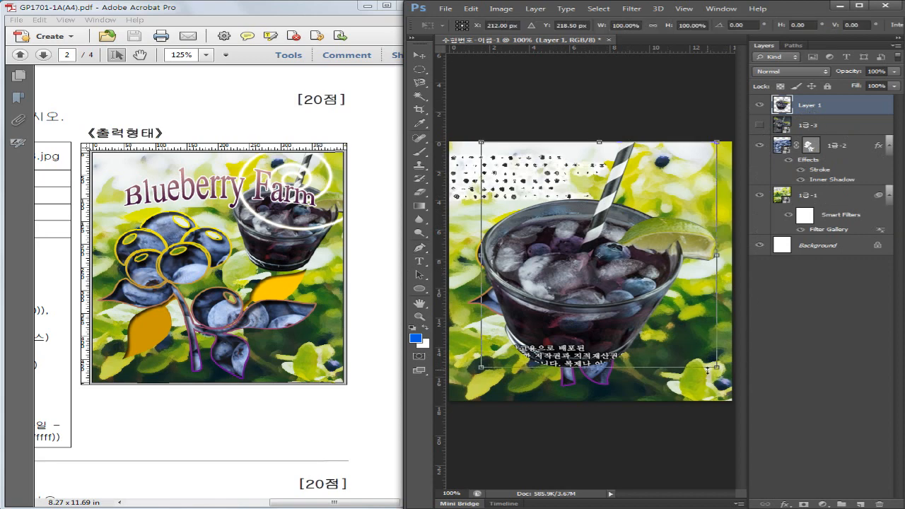
{"action": "left_click_drag", "start_coordinate": [718, 369], "coordinate": [666, 319]}
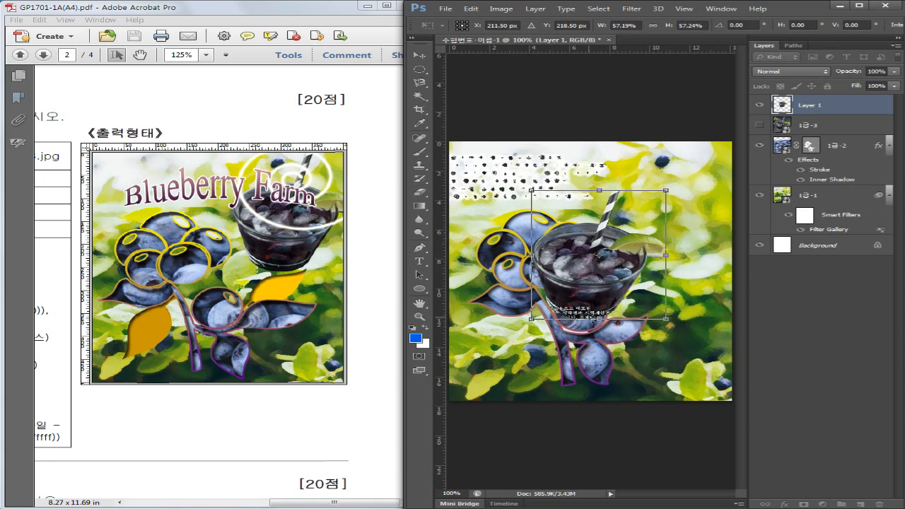
{"action": "left_click_drag", "start_coordinate": [598, 296], "coordinate": [678, 235]}
{"action": "left_click_drag", "start_coordinate": [606, 256], "coordinate": [614, 252]}
{"action": "key", "text": "Return"}
{"action": "key", "text": "p"}
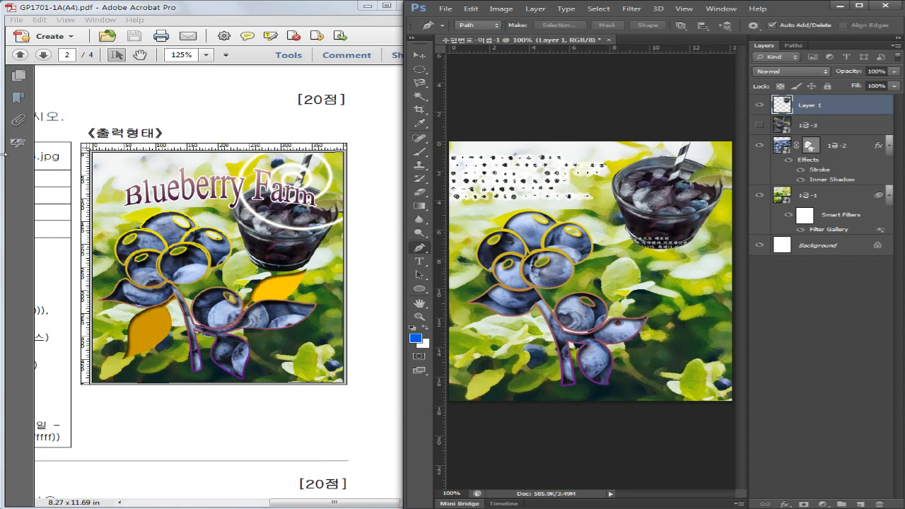
- Check the layer style required for 1급-3.jpg in the PDF and apply Bevel & Emboss with default settings to the glass layer
{"action": "left_click", "coordinate": [220, 421]}
{"action": "left_click_drag", "start_coordinate": [101, 349], "coordinate": [359, 331]}
{"action": "left_click_drag", "start_coordinate": [121, 404], "coordinate": [231, 373]}
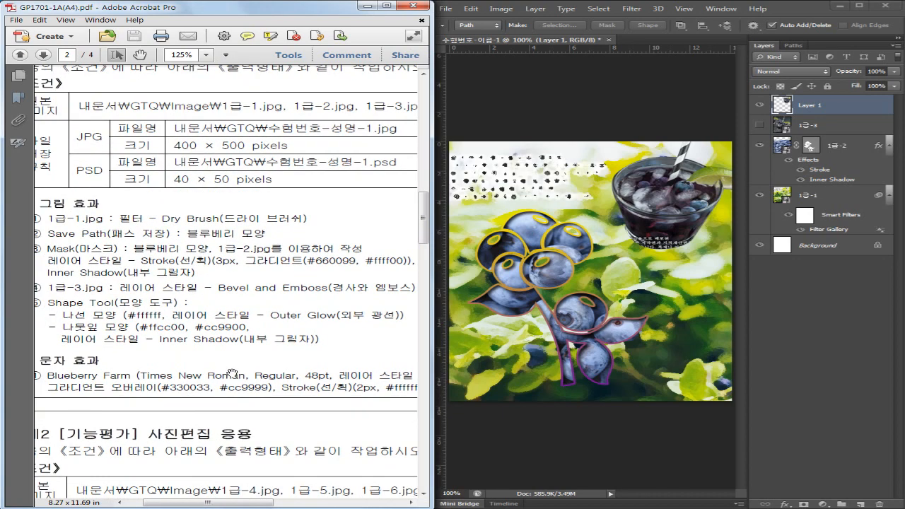
{"action": "left_click_drag", "start_coordinate": [215, 287], "coordinate": [415, 288]}
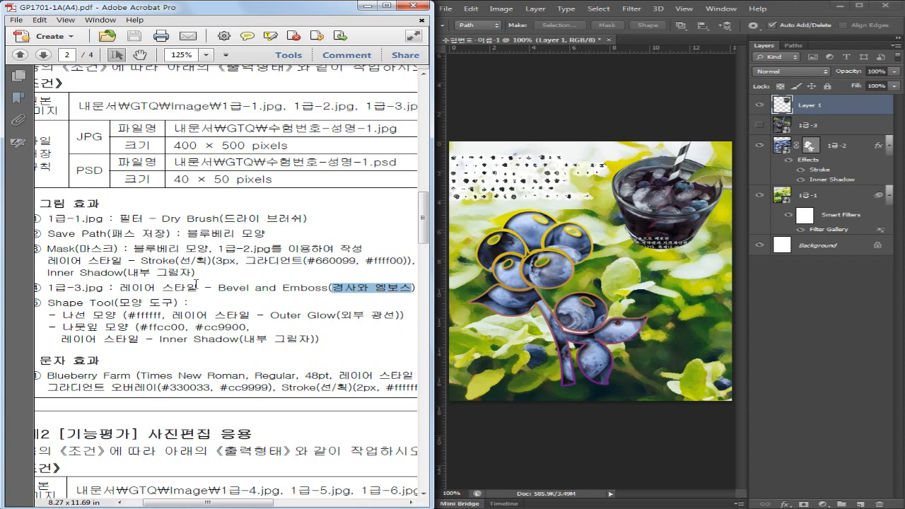
{"action": "left_click_drag", "start_coordinate": [119, 288], "coordinate": [251, 288]}
{"action": "right_click", "coordinate": [806, 108]}
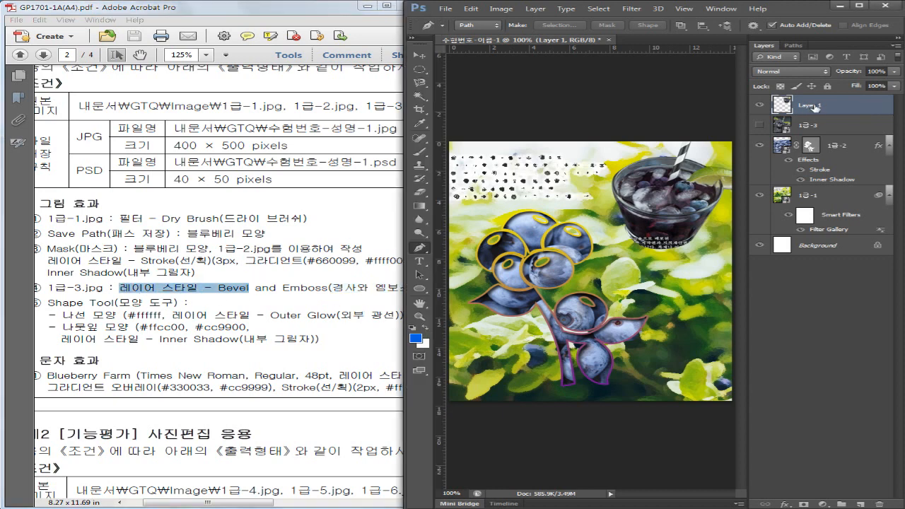
{"action": "left_click", "coordinate": [780, 114]}
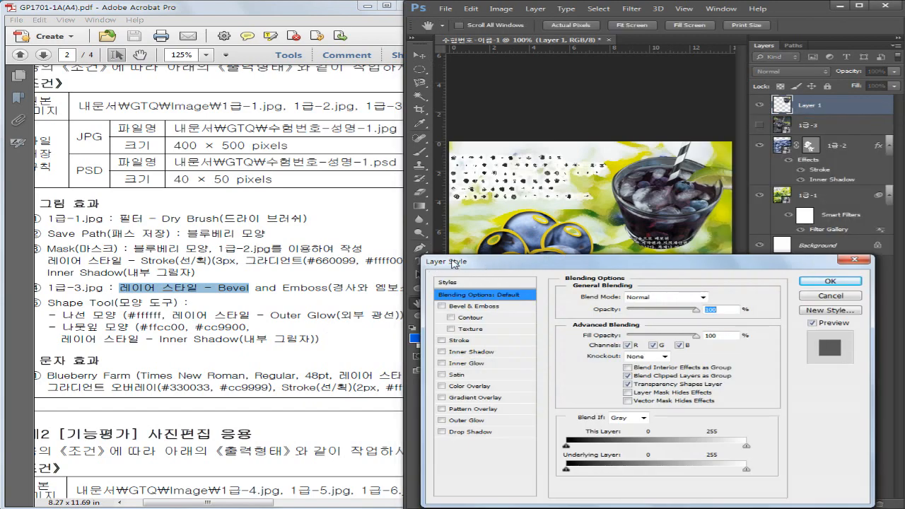
{"action": "left_click", "coordinate": [479, 307]}
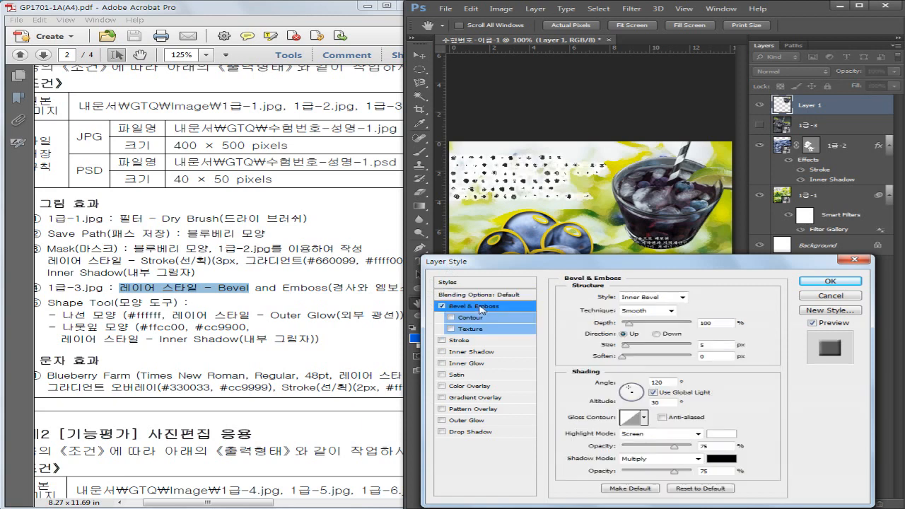
{"action": "left_click", "coordinate": [816, 281]}
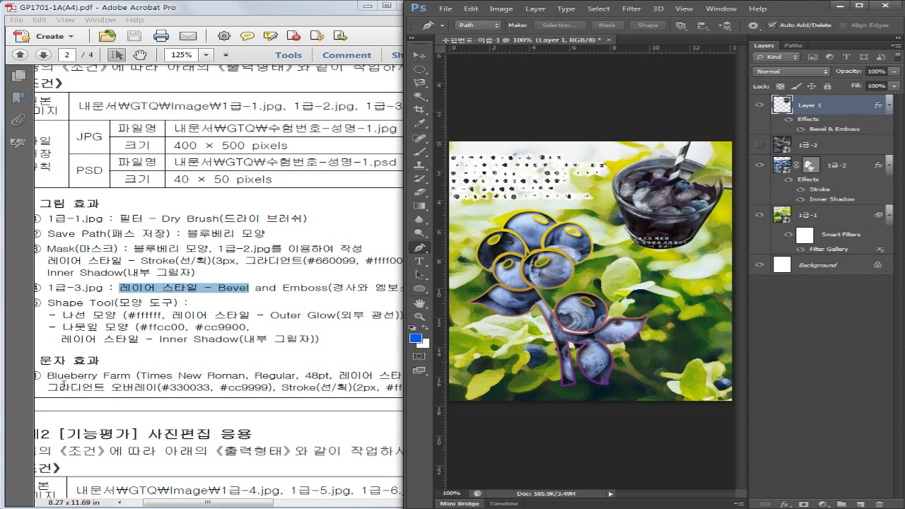
- Review the PDF's shape requirements and sample, and choose the spiral shape for the Custom Shape tool
{"action": "left_click", "coordinate": [223, 338]}
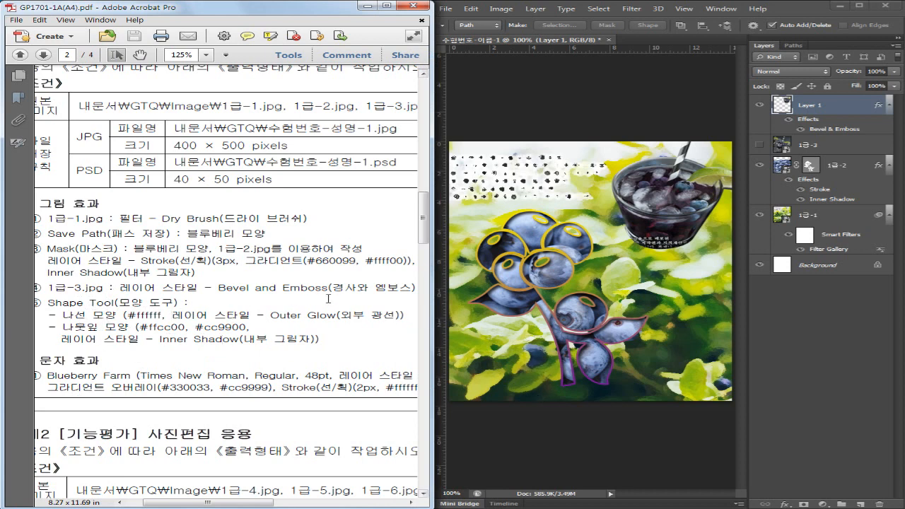
{"action": "left_click_drag", "start_coordinate": [353, 320], "coordinate": [92, 333]}
{"action": "left_click_drag", "start_coordinate": [369, 183], "coordinate": [251, 209]}
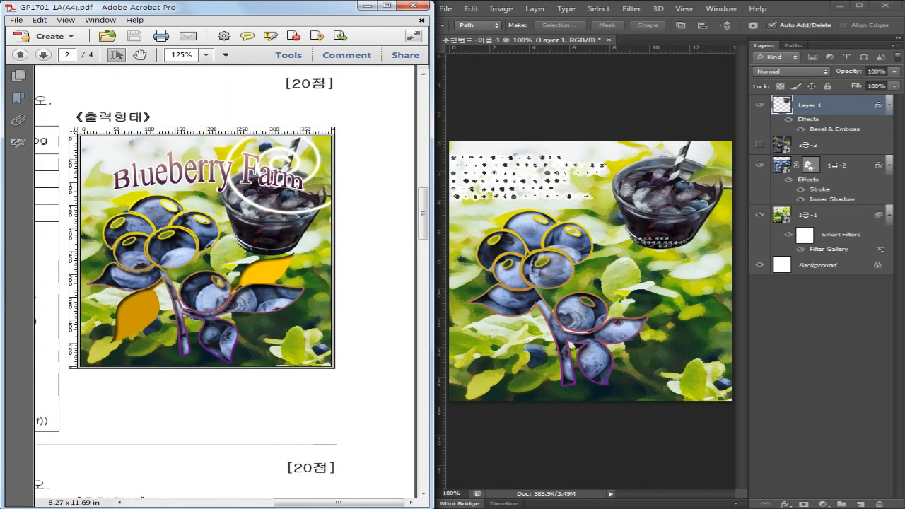
{"action": "left_click_drag", "start_coordinate": [78, 368], "coordinate": [365, 314]}
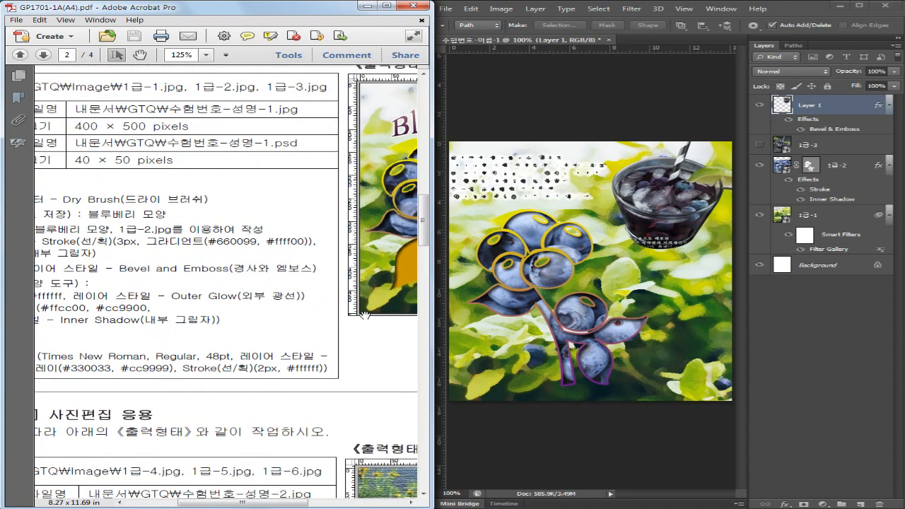
{"action": "left_click", "coordinate": [538, 117]}
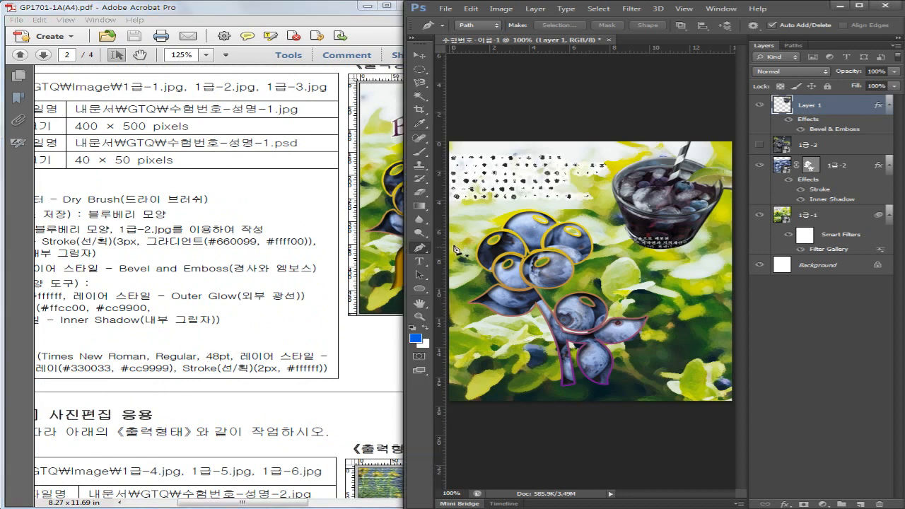
{"action": "left_click", "coordinate": [419, 290]}
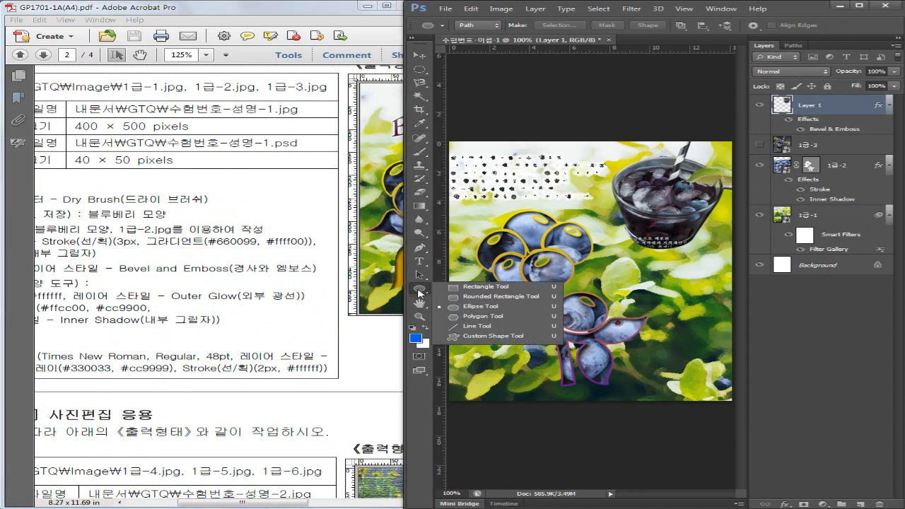
{"action": "left_click", "coordinate": [476, 337]}
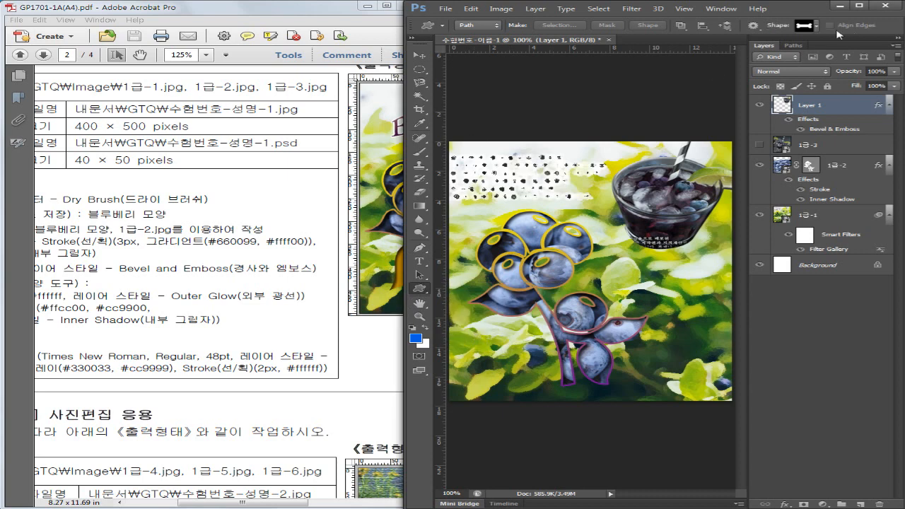
{"action": "left_click", "coordinate": [817, 26]}
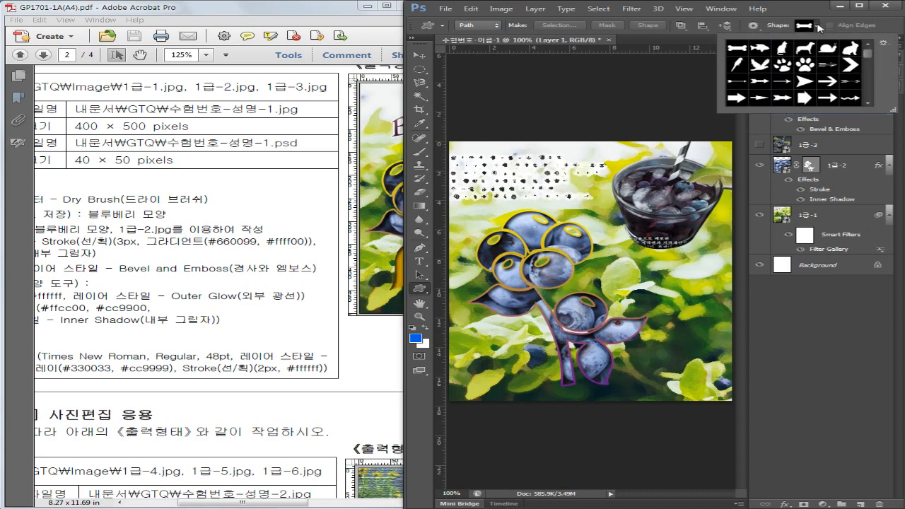
{"action": "left_click_drag", "start_coordinate": [893, 109], "coordinate": [882, 425]}
{"action": "left_click_drag", "start_coordinate": [873, 102], "coordinate": [844, 332]}
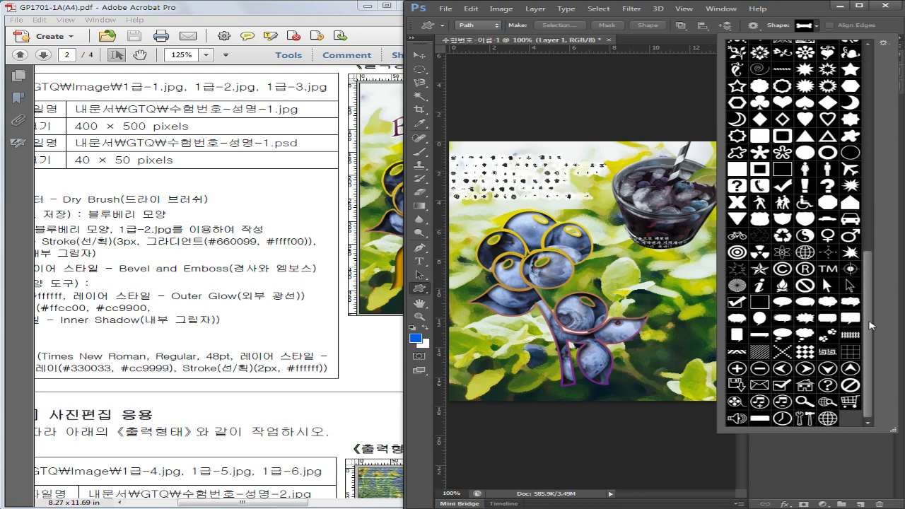
{"action": "left_click_drag", "start_coordinate": [869, 304], "coordinate": [876, 262]}
{"action": "left_click", "coordinate": [759, 161]}
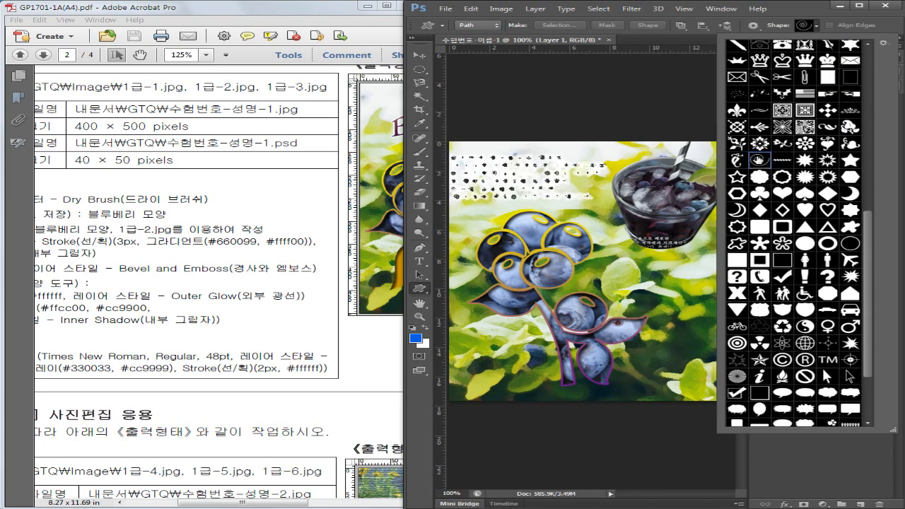
- Compare with the PDF sample and draw the spiral custom shape as a path between the upper blueberries and the glass
{"action": "double_click", "coordinate": [763, 161]}
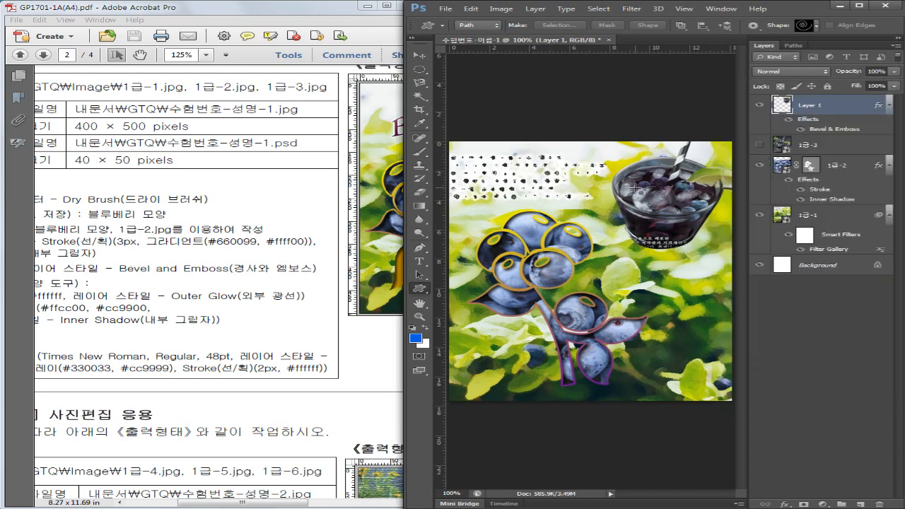
{"action": "left_click", "coordinate": [400, 162]}
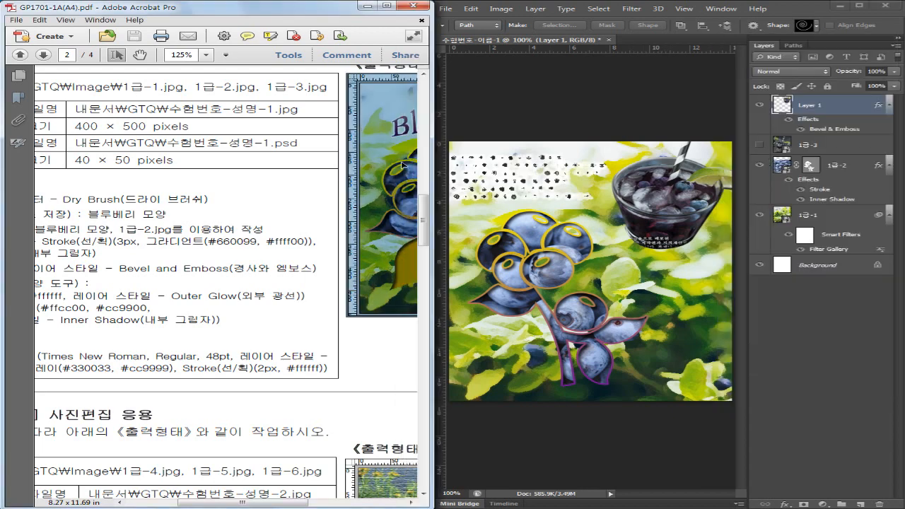
{"action": "left_click_drag", "start_coordinate": [364, 203], "coordinate": [121, 207]}
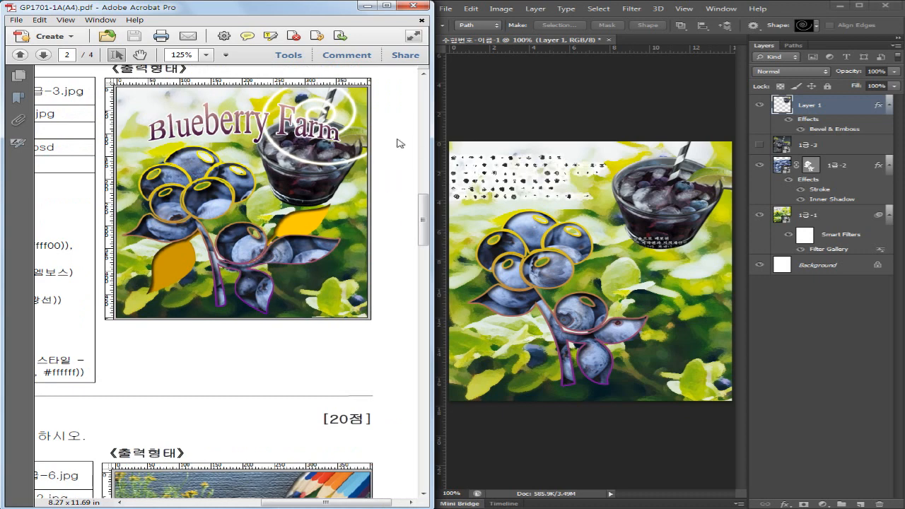
{"action": "left_click", "coordinate": [585, 190]}
{"action": "left_click_drag", "start_coordinate": [550, 198], "coordinate": [684, 312]}
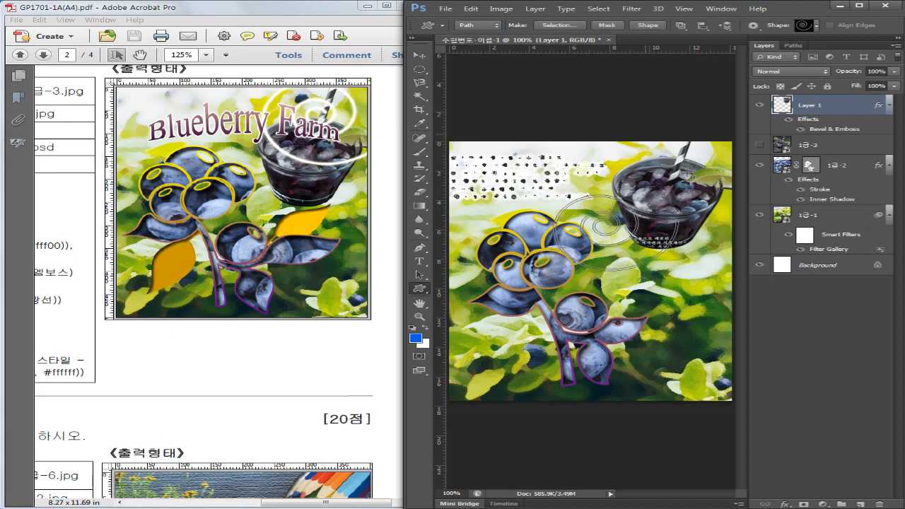
{"action": "left_click", "coordinate": [416, 58]}
{"action": "left_click_drag", "start_coordinate": [602, 227], "coordinate": [599, 208]}
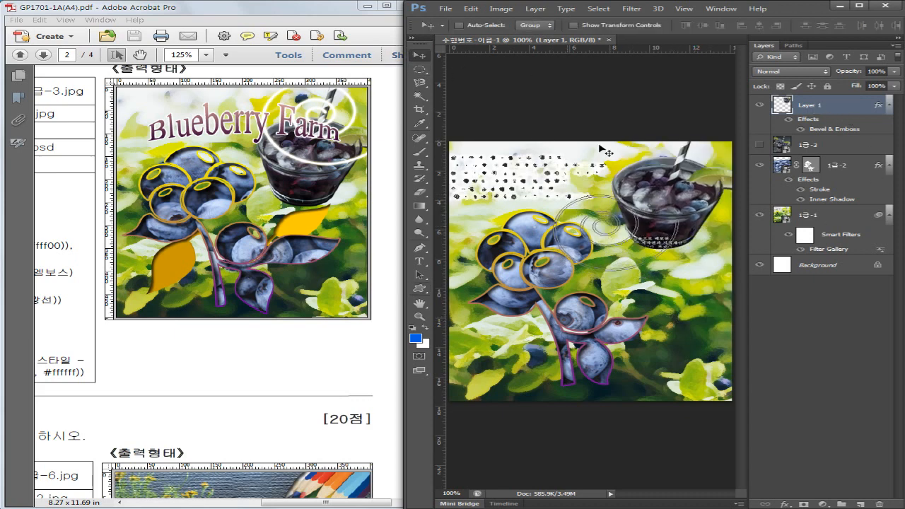
{"action": "key", "text": "u"}
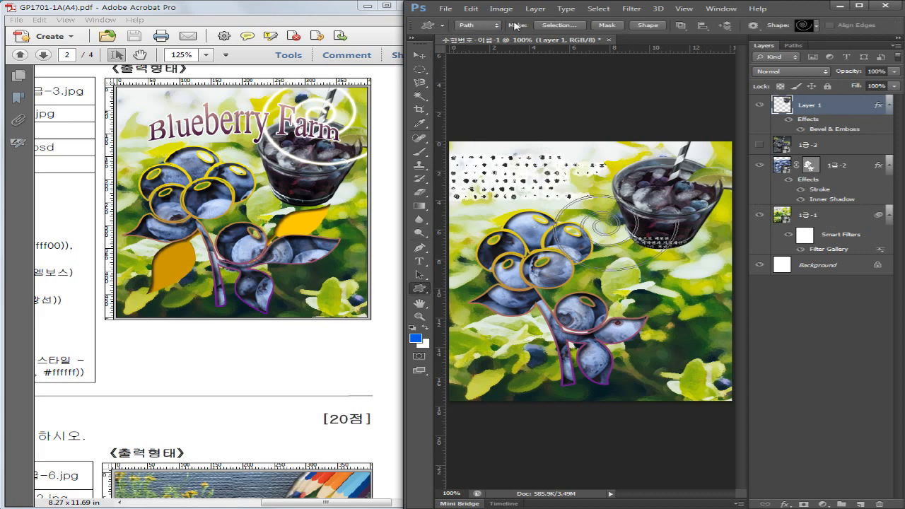
- Check the PDF's Shape Tool requirements and convert the spiral path into a shape layer
{"action": "left_click", "coordinate": [189, 363]}
{"action": "left_click_drag", "start_coordinate": [110, 353], "coordinate": [381, 327]}
{"action": "left_click_drag", "start_coordinate": [215, 323], "coordinate": [256, 318]}
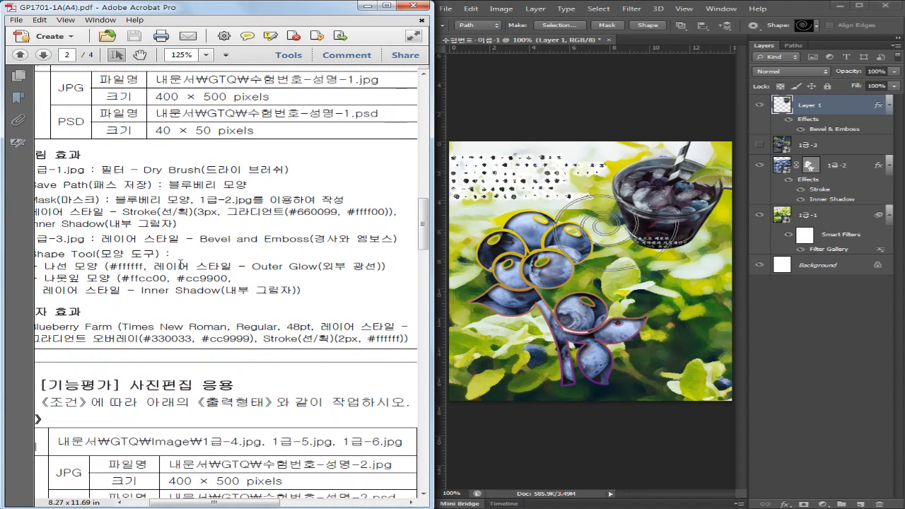
{"action": "left_click", "coordinate": [629, 100]}
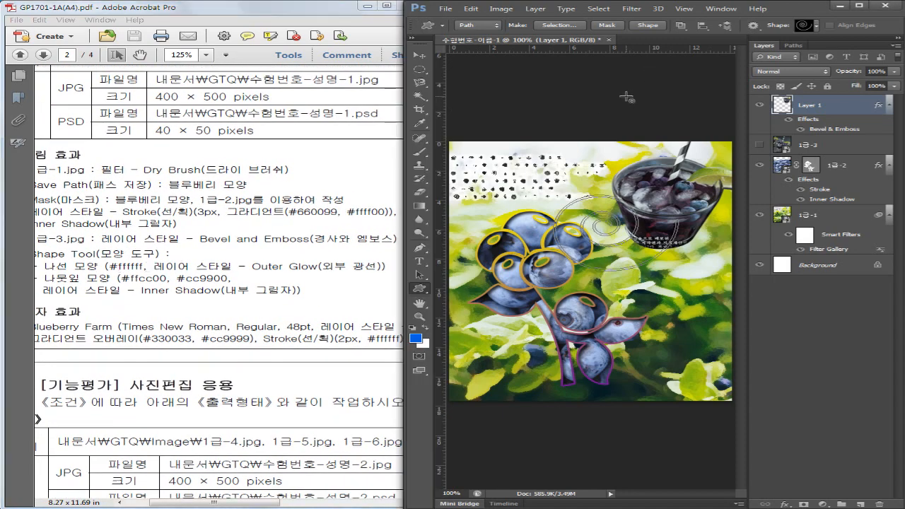
{"action": "left_click", "coordinate": [646, 26]}
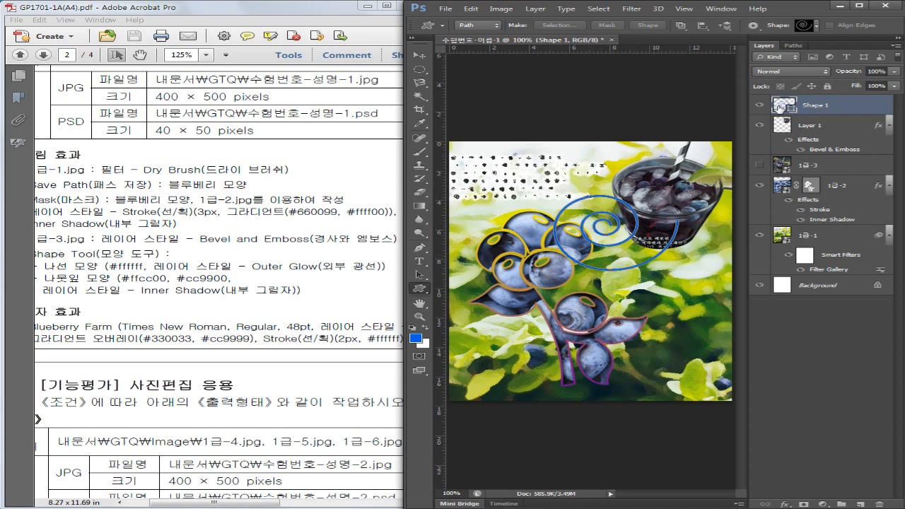
- Set the spiral shape's fill color to white (#ffffff) and deselect its path to hide the outline
{"action": "double_click", "coordinate": [783, 105]}
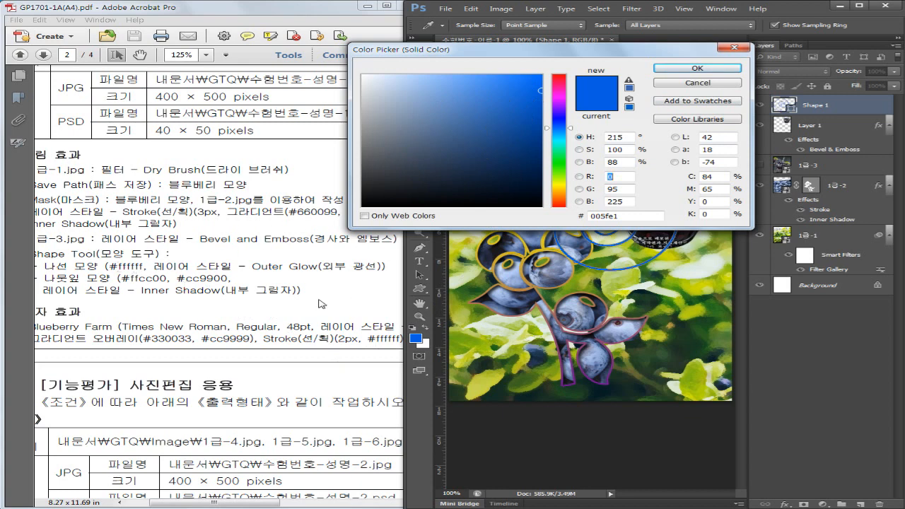
{"action": "left_click", "coordinate": [362, 75]}
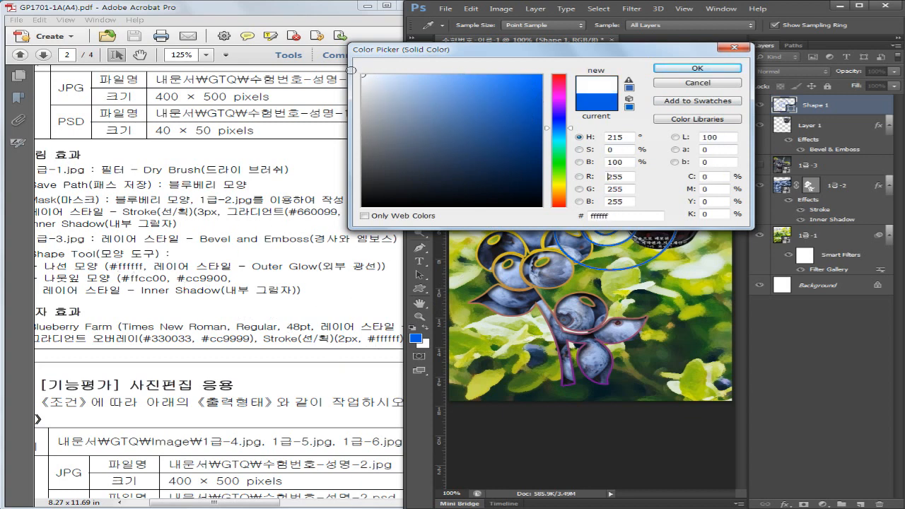
{"action": "left_click", "coordinate": [363, 205]}
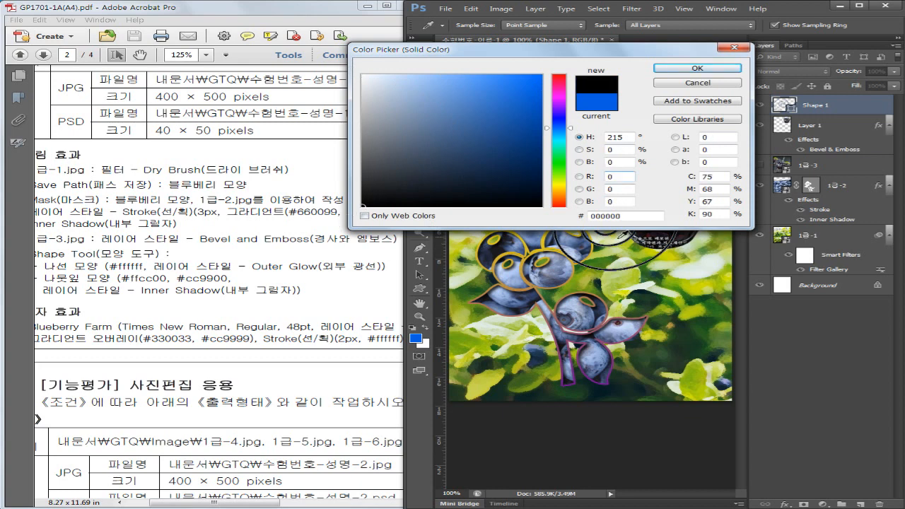
{"action": "left_click", "coordinate": [363, 75]}
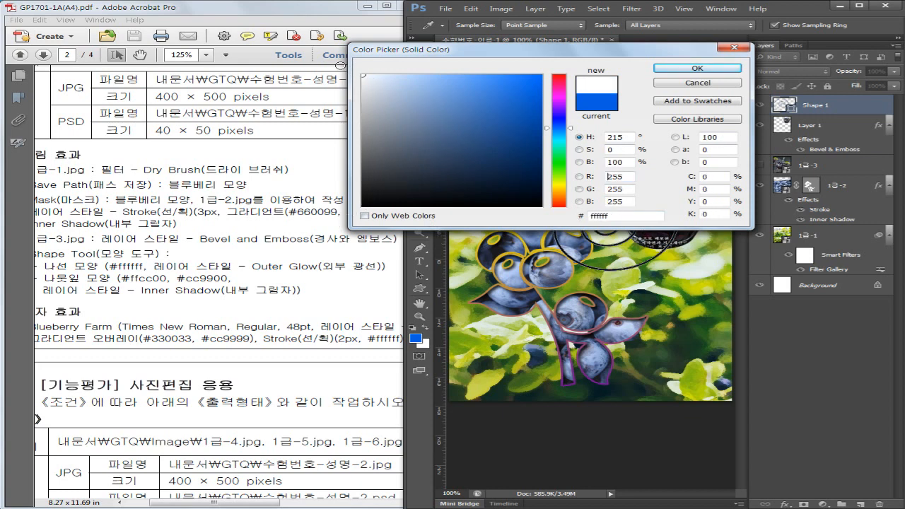
{"action": "left_click", "coordinate": [689, 68]}
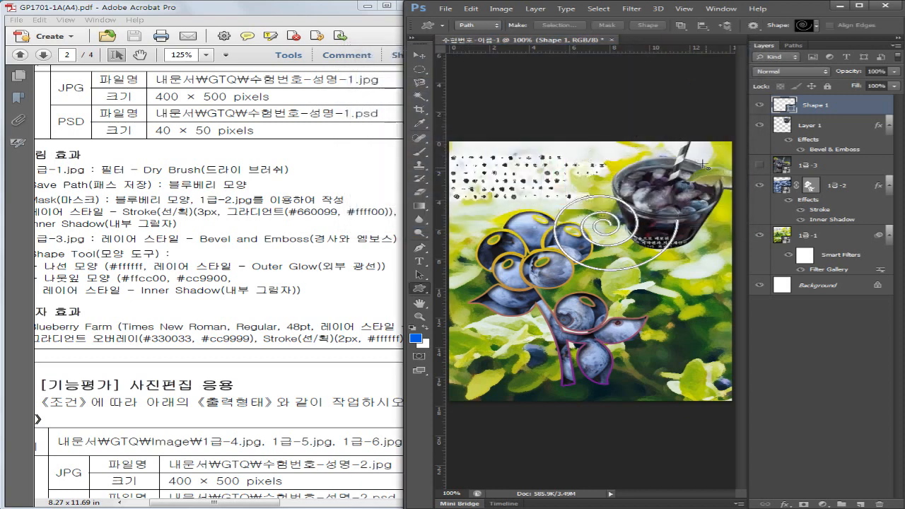
{"action": "left_click", "coordinate": [794, 46]}
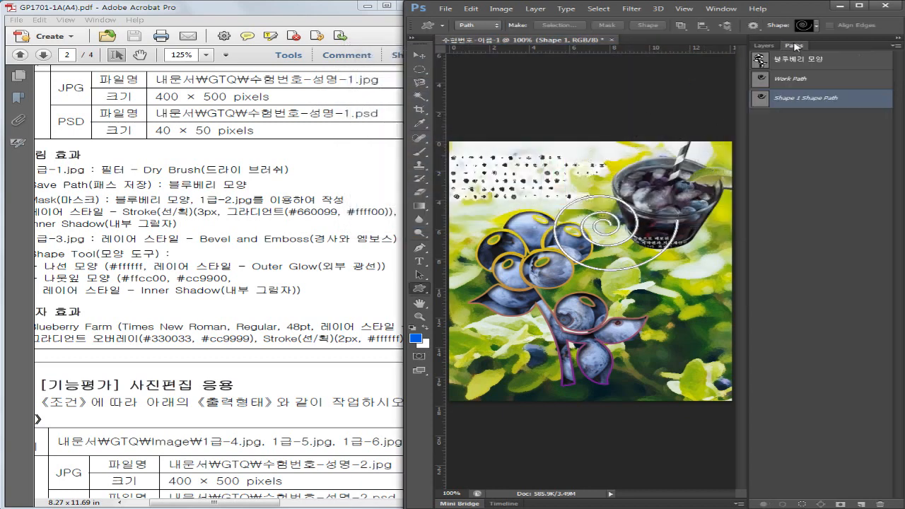
{"action": "left_click", "coordinate": [820, 138]}
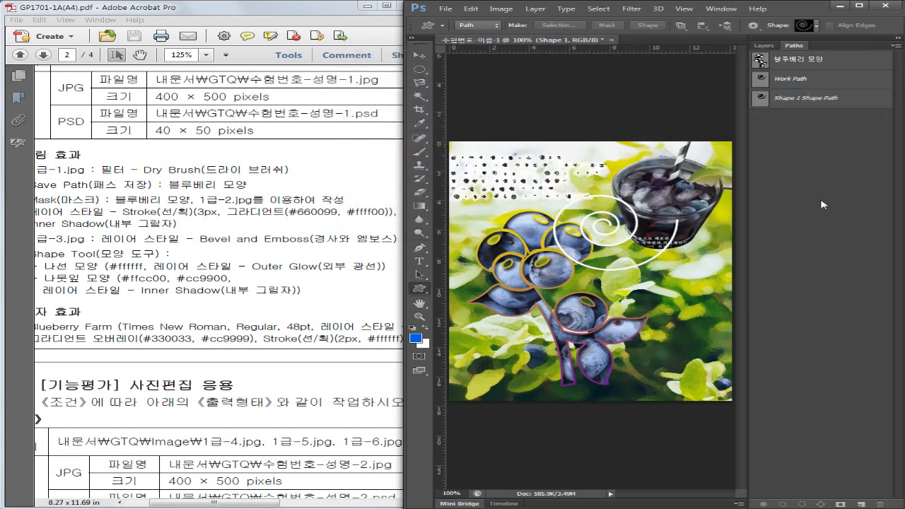
{"action": "left_click", "coordinate": [764, 46]}
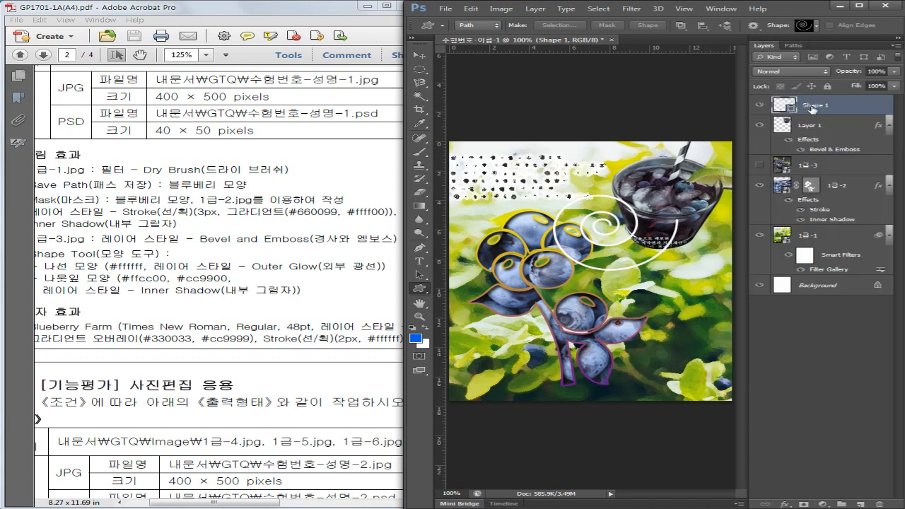
- Check the spiral's required layer style in the PDF and apply Outer Glow with default settings to the Shape 1 layer
{"action": "left_click", "coordinate": [158, 265]}
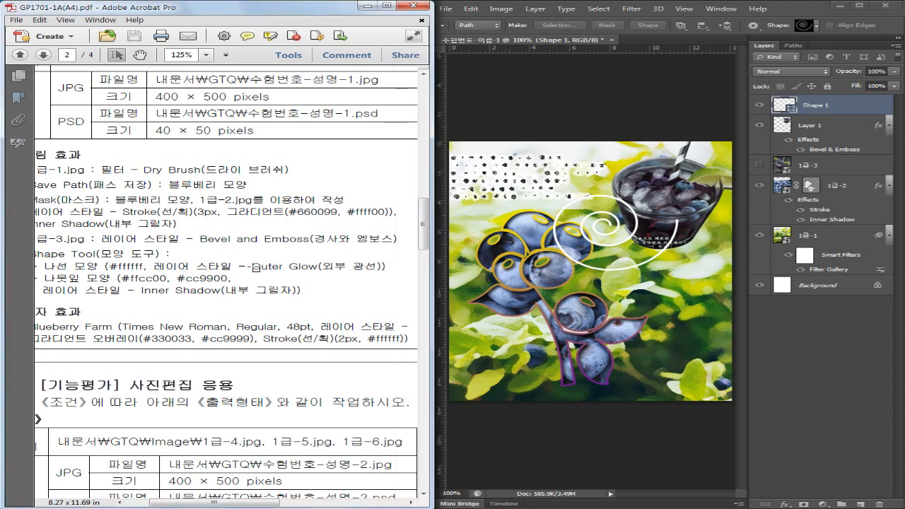
{"action": "left_click", "coordinate": [825, 313]}
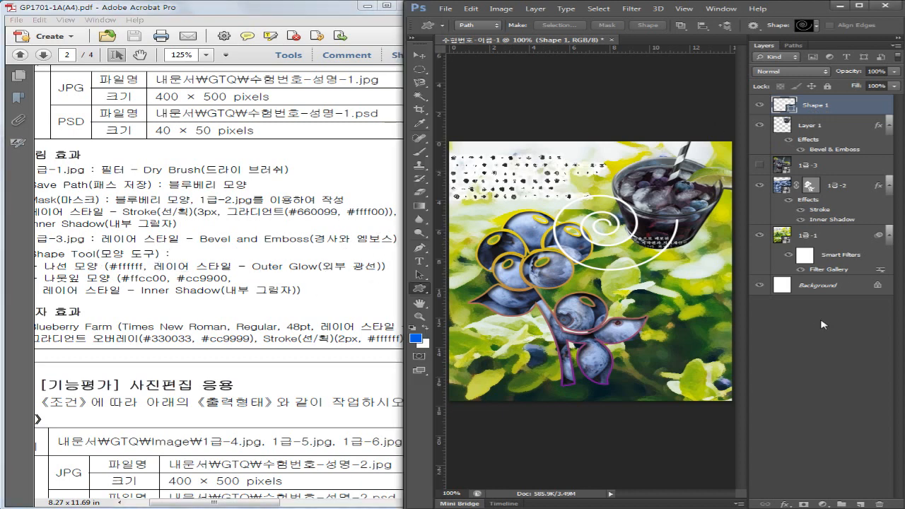
{"action": "right_click", "coordinate": [802, 106]}
{"action": "left_click", "coordinate": [753, 110]}
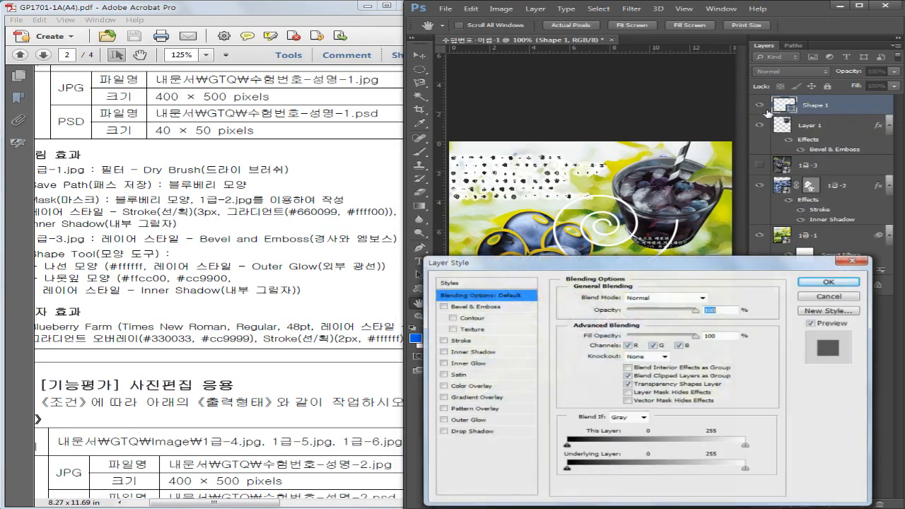
{"action": "left_click", "coordinate": [480, 423]}
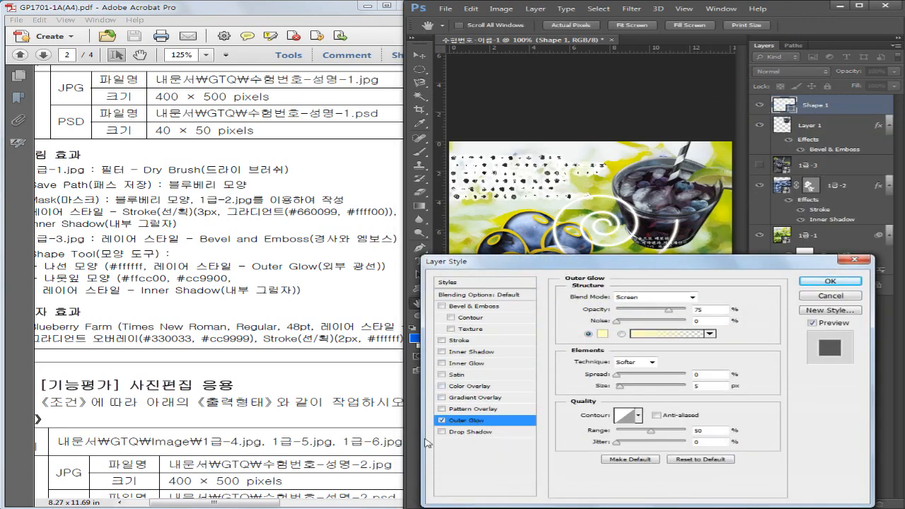
{"action": "left_click", "coordinate": [830, 281]}
- Compare with the PDF sample and move the spiral over the top of the glass
{"action": "left_click", "coordinate": [308, 279]}
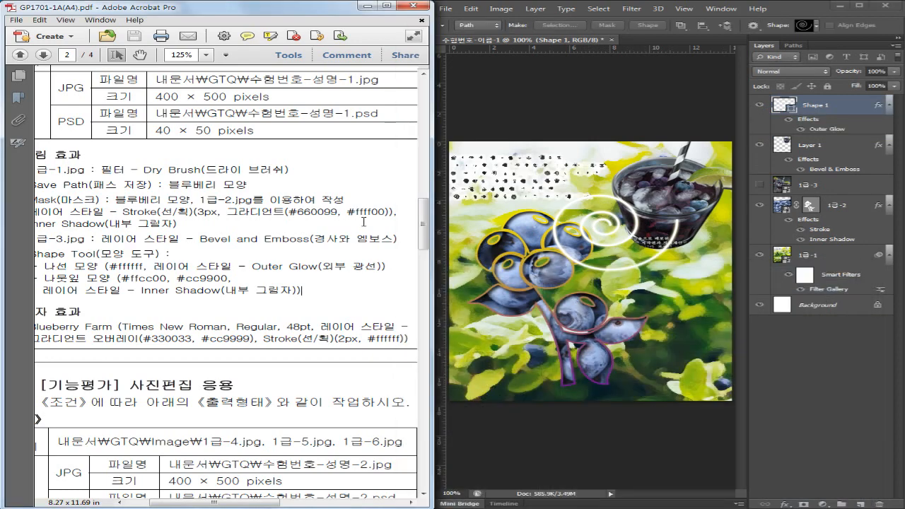
{"action": "left_click_drag", "start_coordinate": [369, 223], "coordinate": [43, 278]}
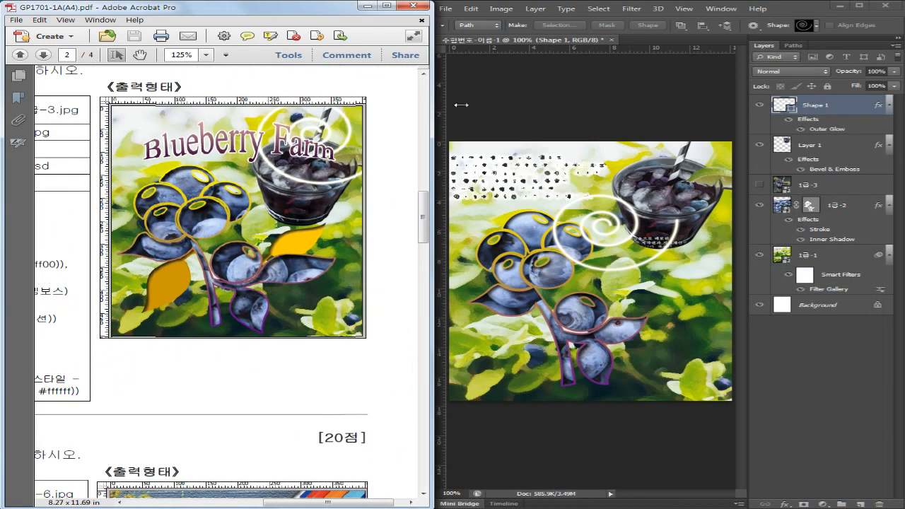
{"action": "left_click", "coordinate": [860, 123]}
{"action": "key", "text": "v"}
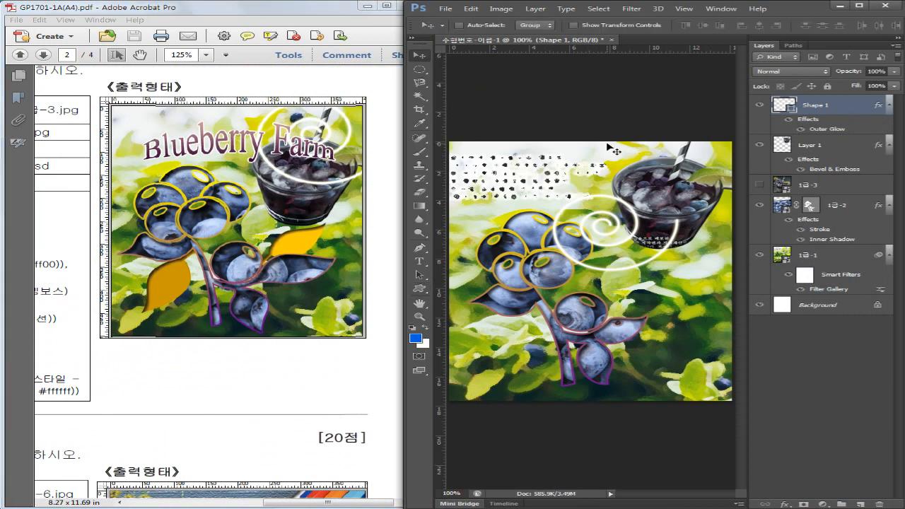
{"action": "left_click_drag", "start_coordinate": [605, 244], "coordinate": [673, 172]}
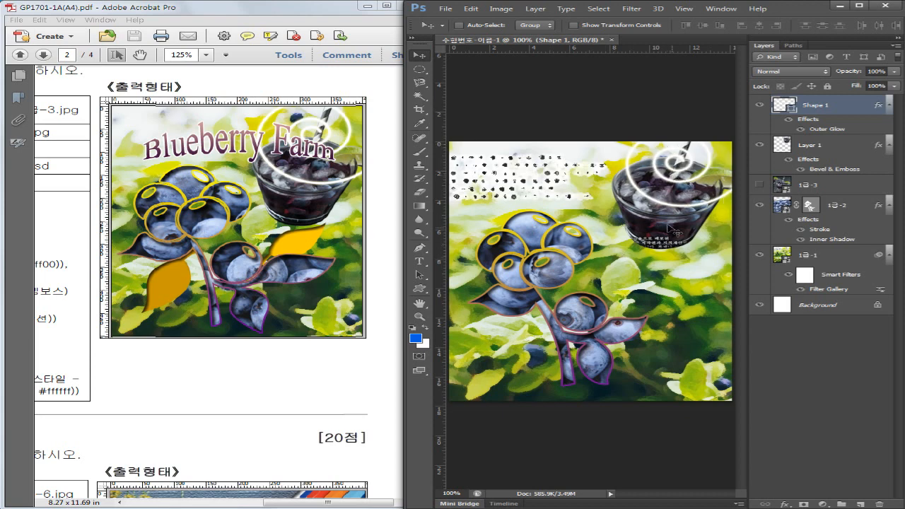
- Review the PDF's leaf shape requirements, including its colors and layer style
{"action": "left_click", "coordinate": [155, 378]}
{"action": "left_click_drag", "start_coordinate": [112, 390], "coordinate": [294, 312]}
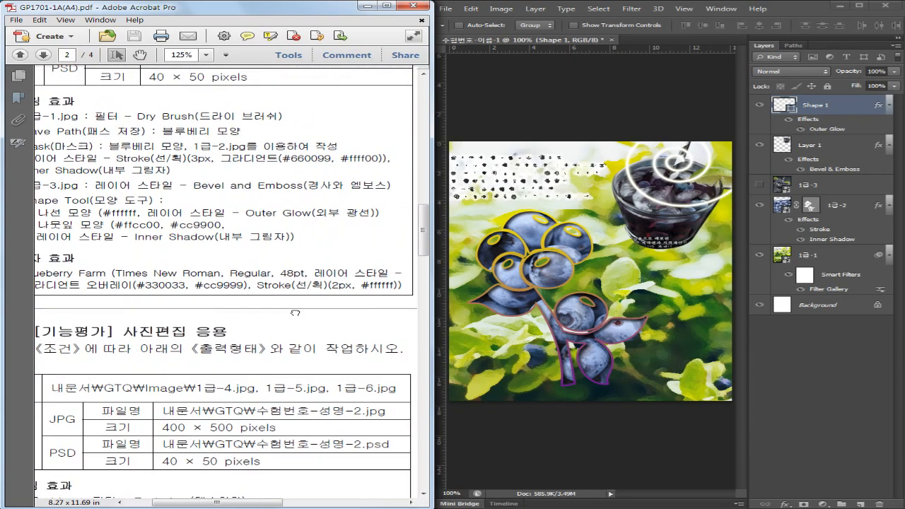
{"action": "left_click_drag", "start_coordinate": [371, 270], "coordinate": [75, 333]}
{"action": "left_click_drag", "start_coordinate": [89, 370], "coordinate": [395, 335]}
{"action": "left_click_drag", "start_coordinate": [220, 357], "coordinate": [236, 348]}
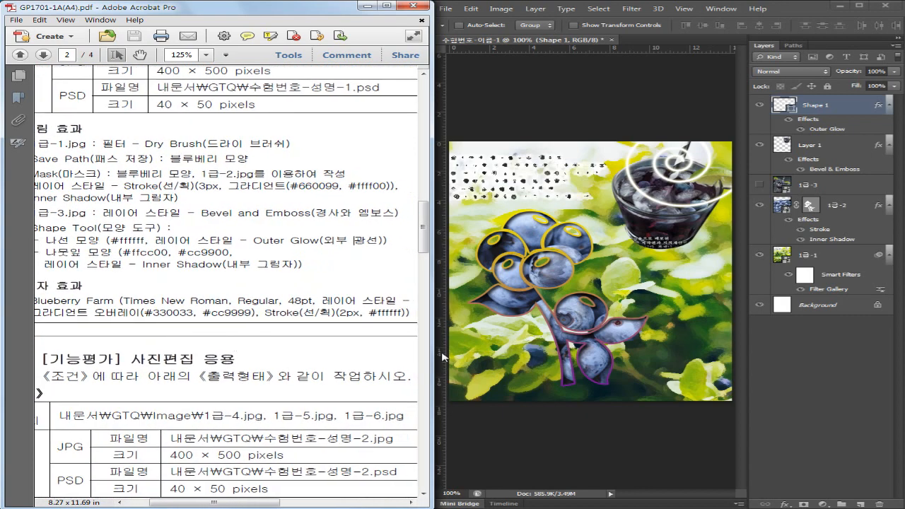
{"action": "left_click", "coordinate": [522, 84]}
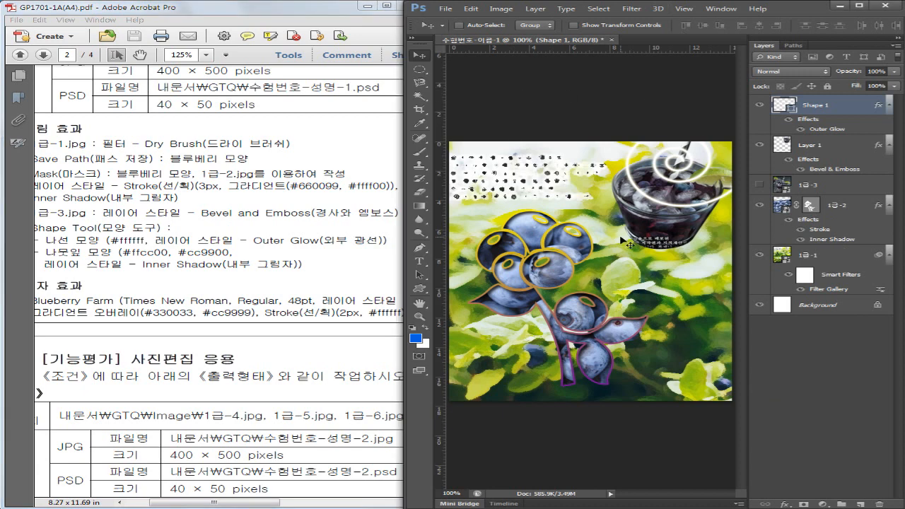
- Draw the pointed leaf custom shape as a path over the middle of the blueberry cluster and convert it into a shape layer
{"action": "left_click", "coordinate": [420, 289]}
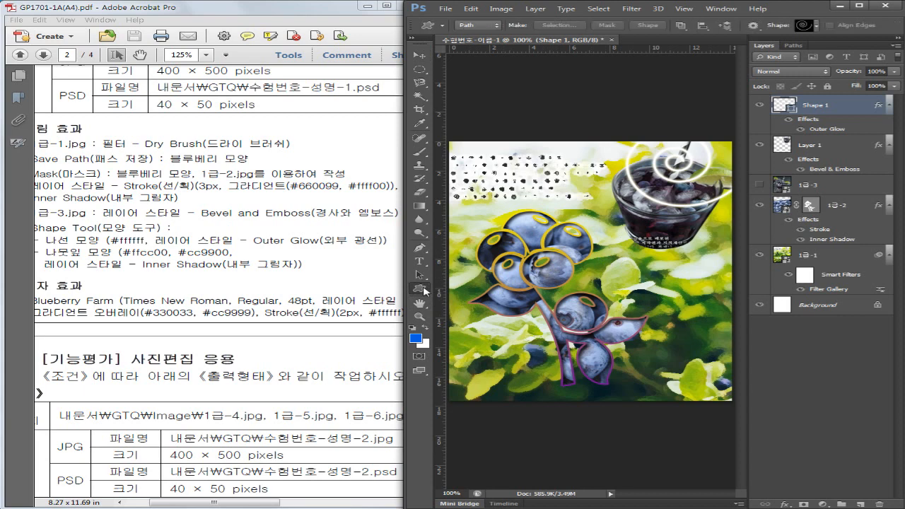
{"action": "left_click", "coordinate": [817, 26]}
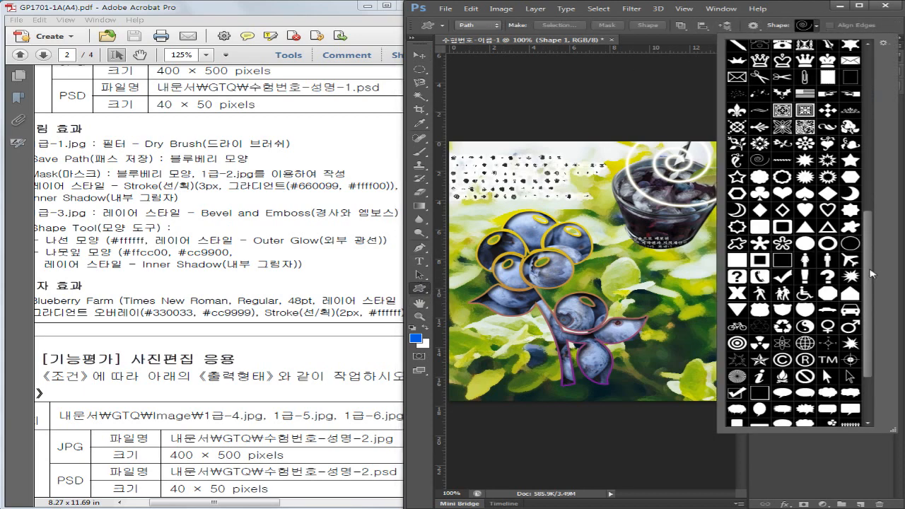
{"action": "left_click_drag", "start_coordinate": [870, 272], "coordinate": [884, 202]}
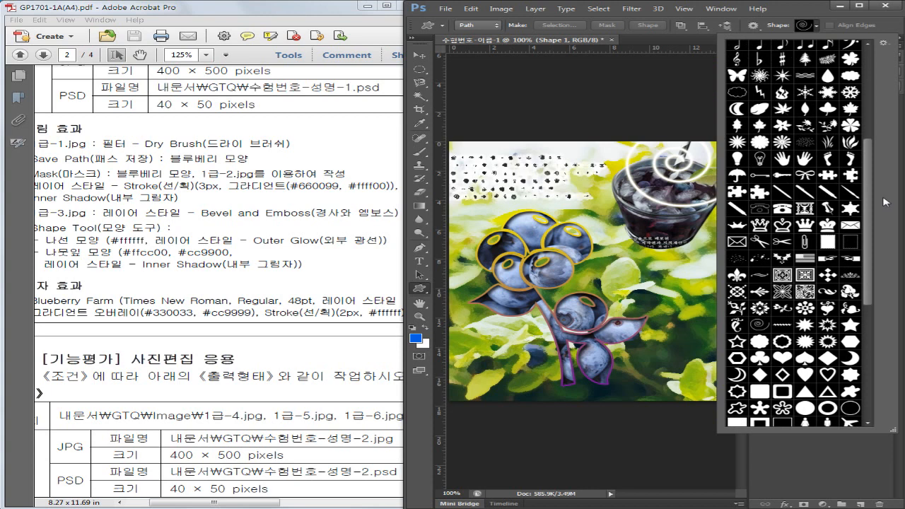
{"action": "left_click_drag", "start_coordinate": [885, 202], "coordinate": [884, 164]}
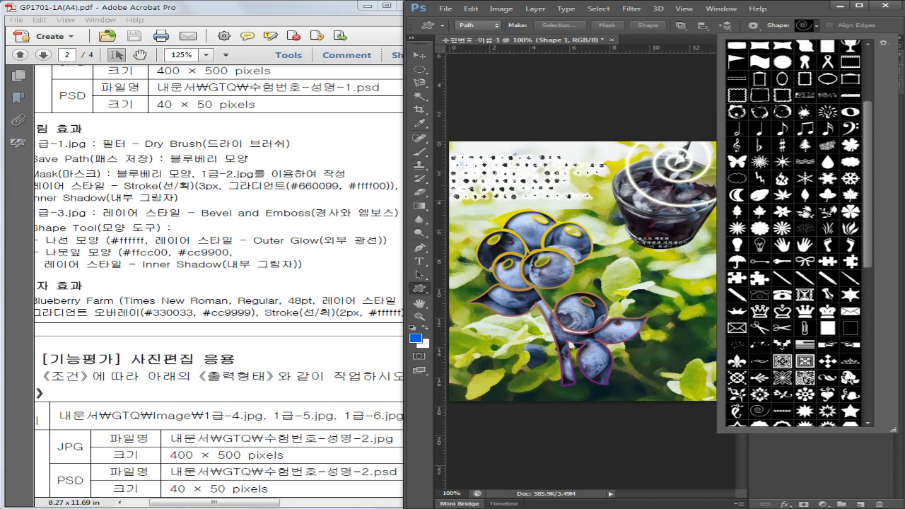
{"action": "left_click", "coordinate": [805, 195]}
{"action": "double_click", "coordinate": [804, 201]}
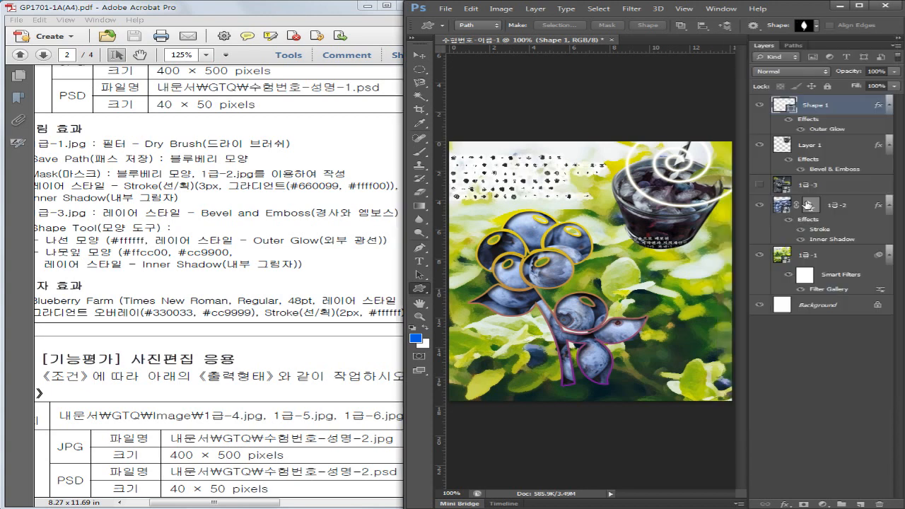
{"action": "left_click_drag", "start_coordinate": [550, 262], "coordinate": [613, 339]}
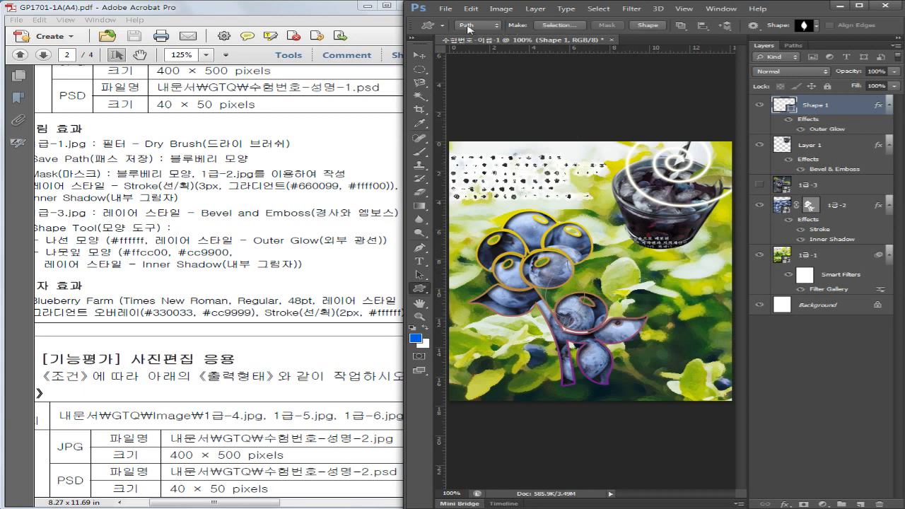
{"action": "left_click", "coordinate": [647, 27]}
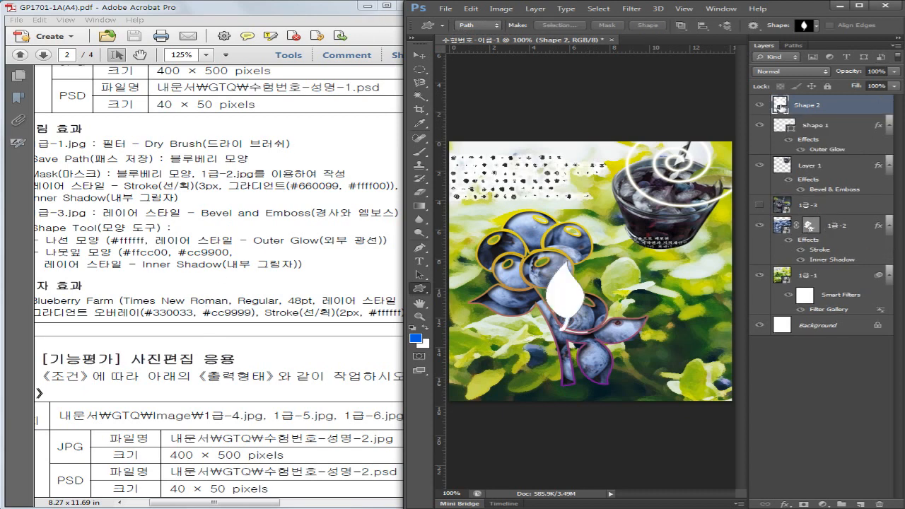
- Set the leaf shape's fill color to #ddcc00 and look up the second leaf color in the PDF
{"action": "double_click", "coordinate": [779, 105]}
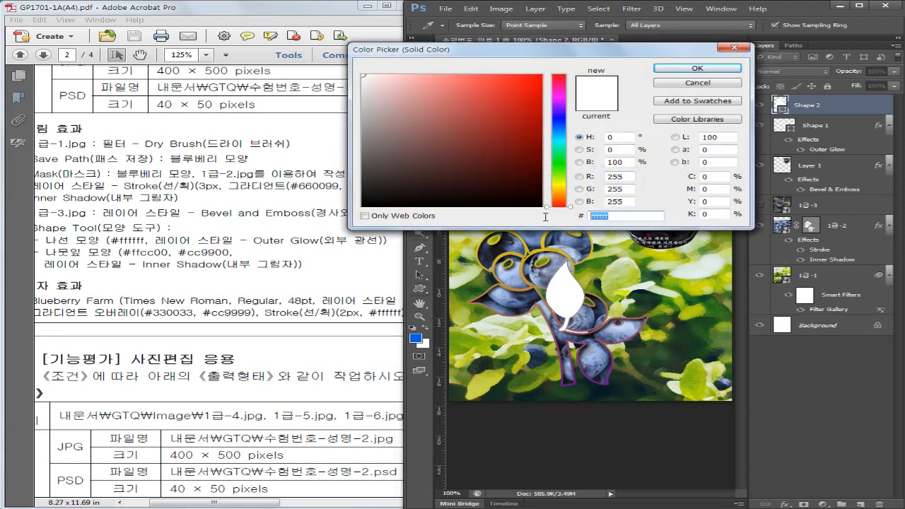
{"action": "type", "text": "ddcc00"}
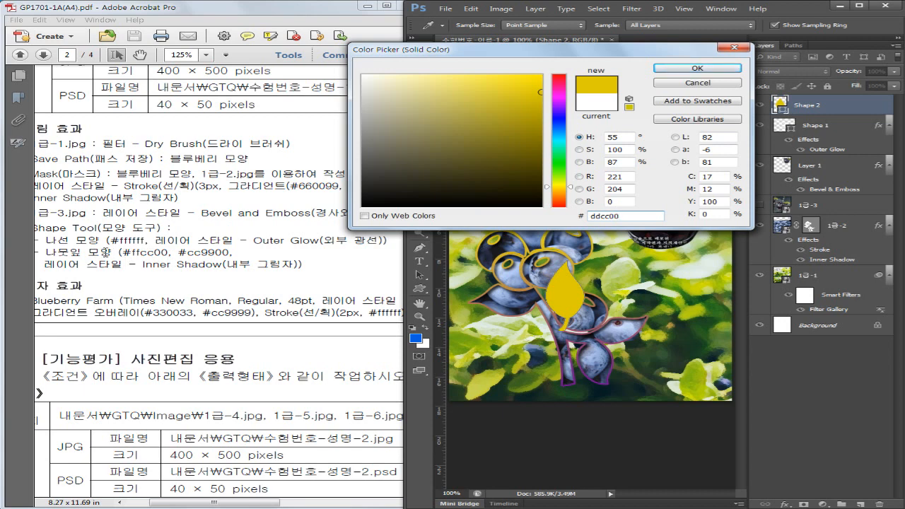
{"action": "left_click", "coordinate": [128, 253]}
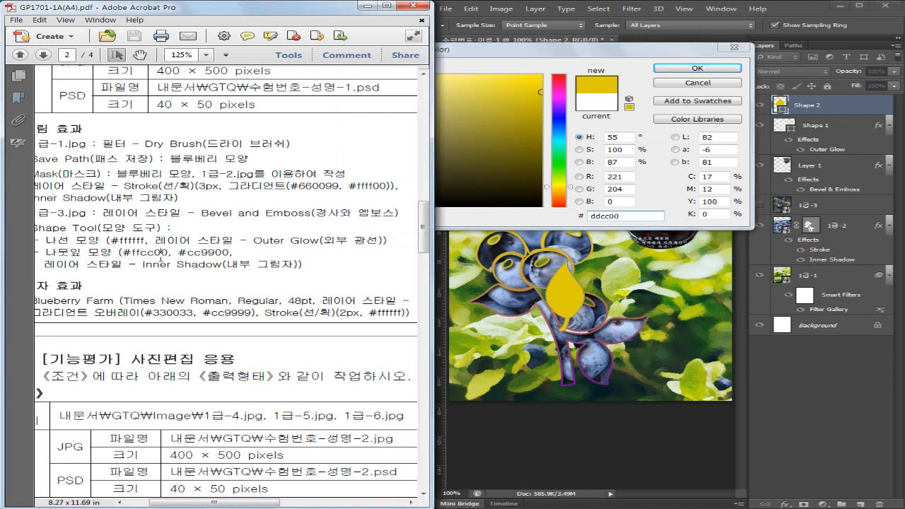
{"action": "left_click_drag", "start_coordinate": [178, 253], "coordinate": [219, 254]}
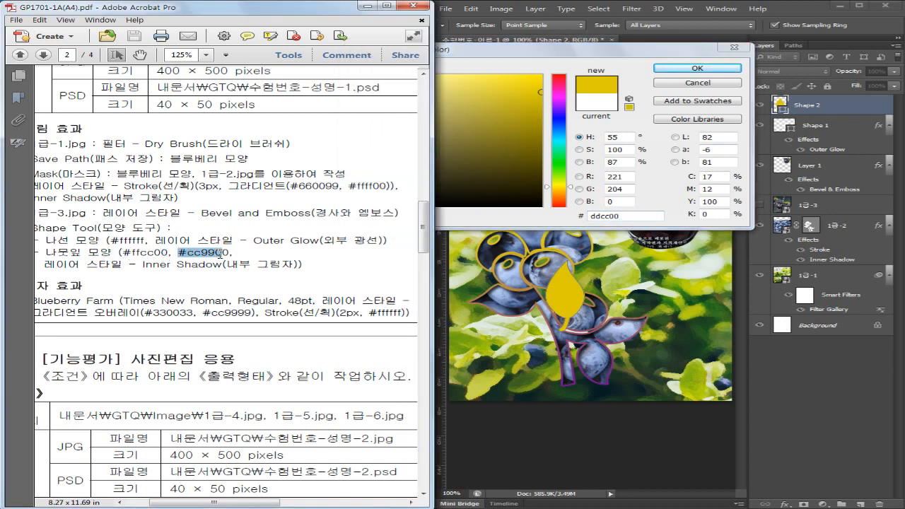
{"action": "left_click", "coordinate": [687, 71]}
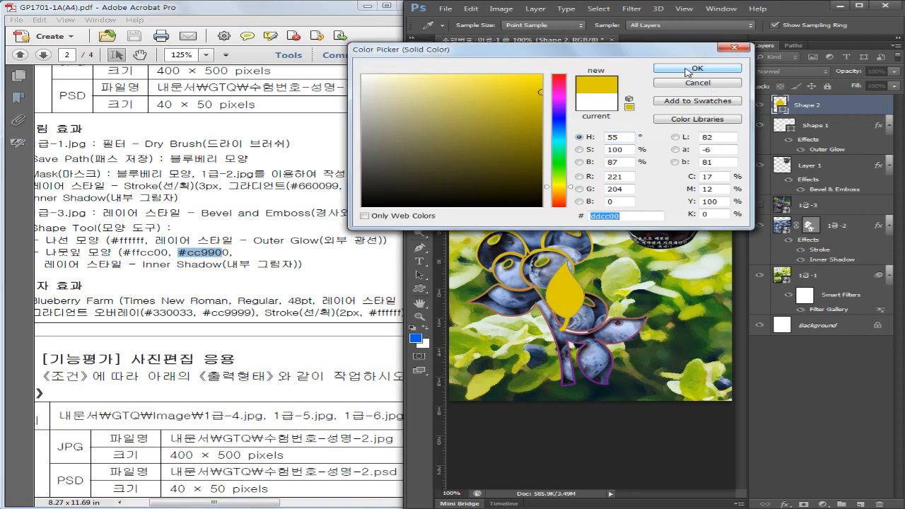
{"action": "left_click", "coordinate": [687, 71]}
- Duplicate the Shape 2 leaf layer and set the copy's fill color to #cc9900
{"action": "left_click", "coordinate": [807, 129]}
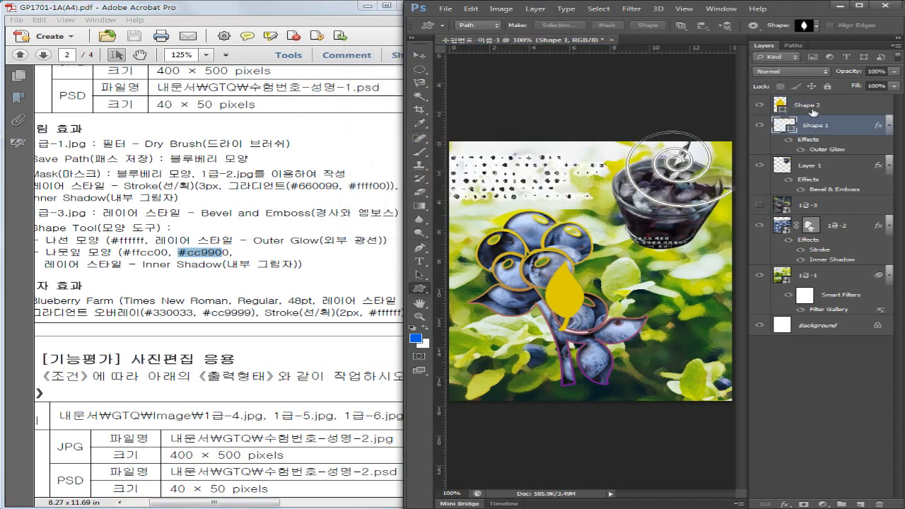
{"action": "left_click", "coordinate": [813, 109]}
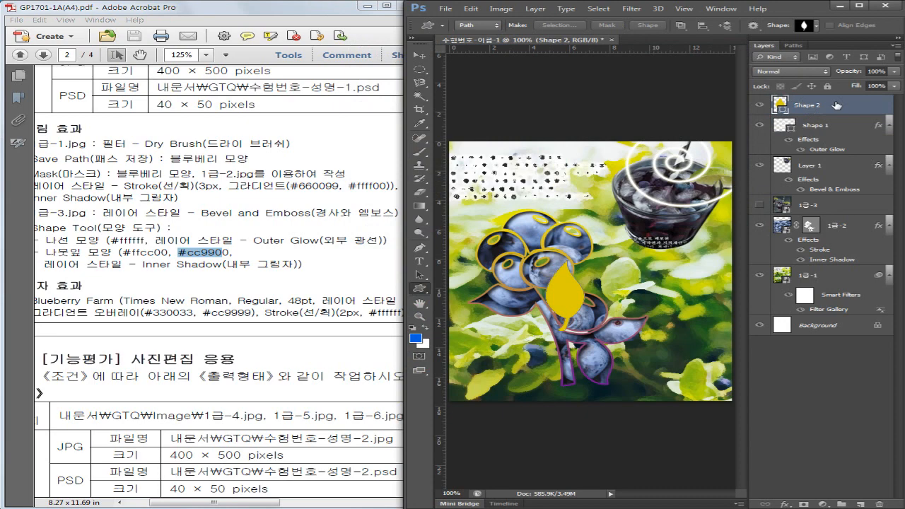
{"action": "key", "text": "ctrl+j"}
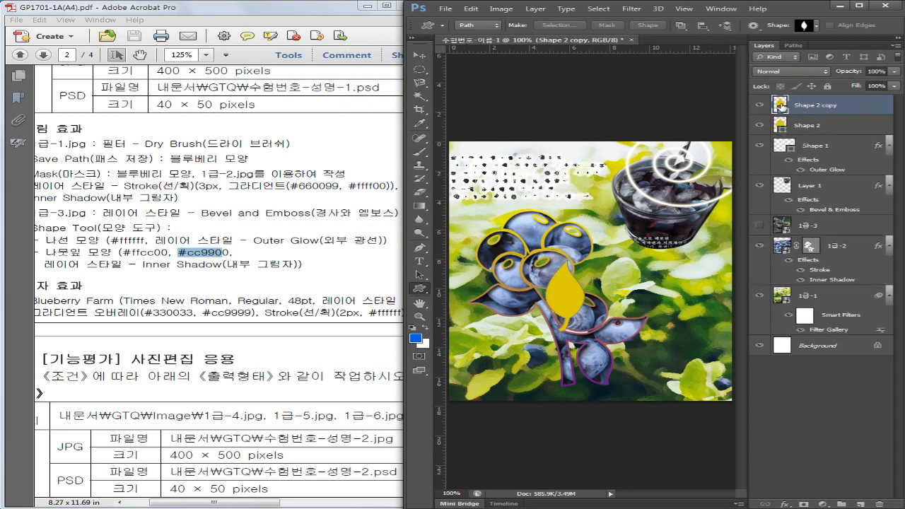
{"action": "double_click", "coordinate": [780, 104]}
{"action": "type", "text": "cc9900"}
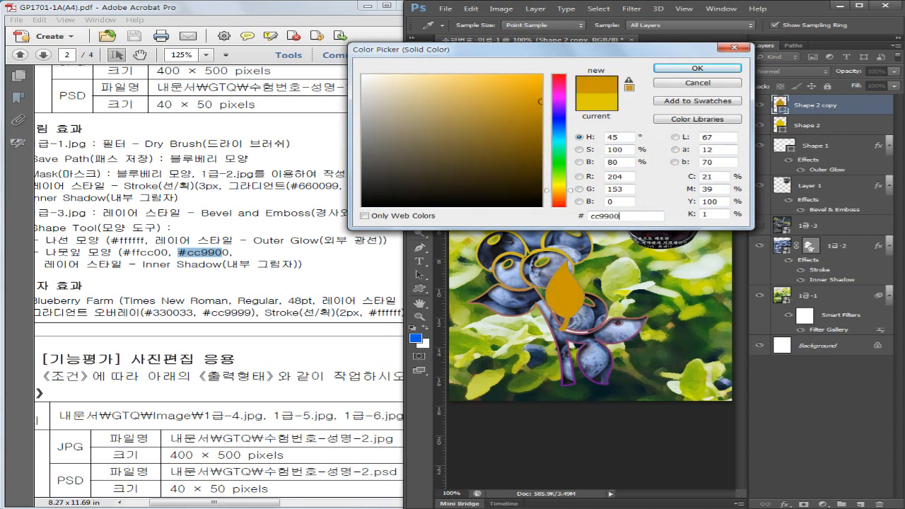
{"action": "key", "text": "Return"}
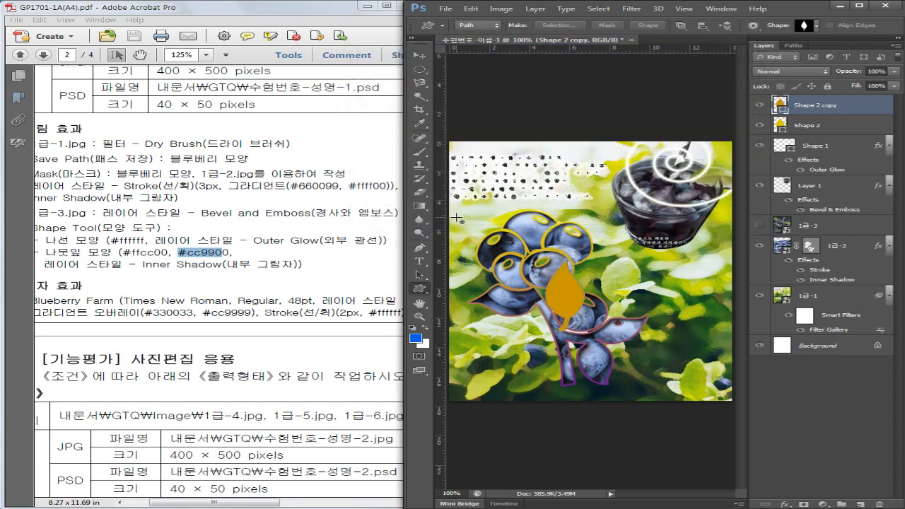
- Compare with the PDF sample and move the orange leaf copy to the lower left of the blueberry cluster
{"action": "left_click", "coordinate": [419, 56]}
{"action": "left_click_drag", "start_coordinate": [584, 311], "coordinate": [645, 289]}
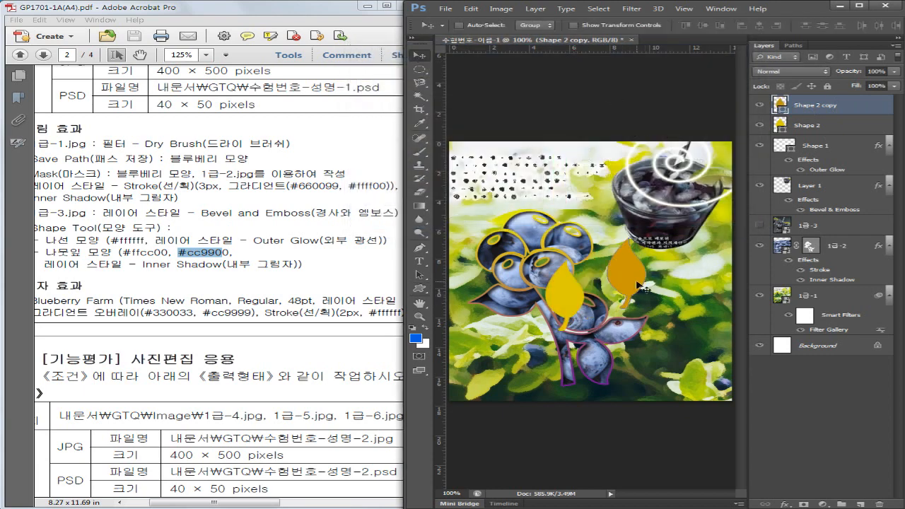
{"action": "left_click", "coordinate": [373, 149]}
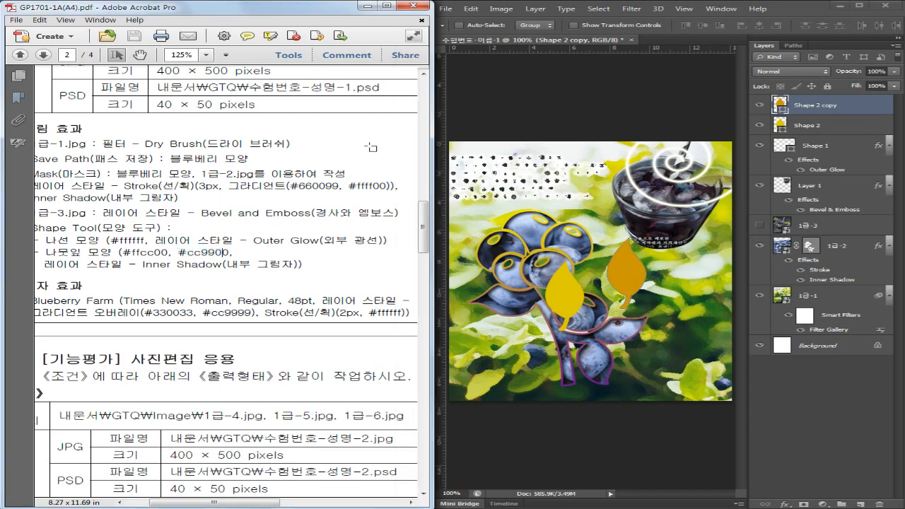
{"action": "left_click_drag", "start_coordinate": [386, 254], "coordinate": [77, 255]}
{"action": "left_click_drag", "start_coordinate": [269, 243], "coordinate": [251, 296]}
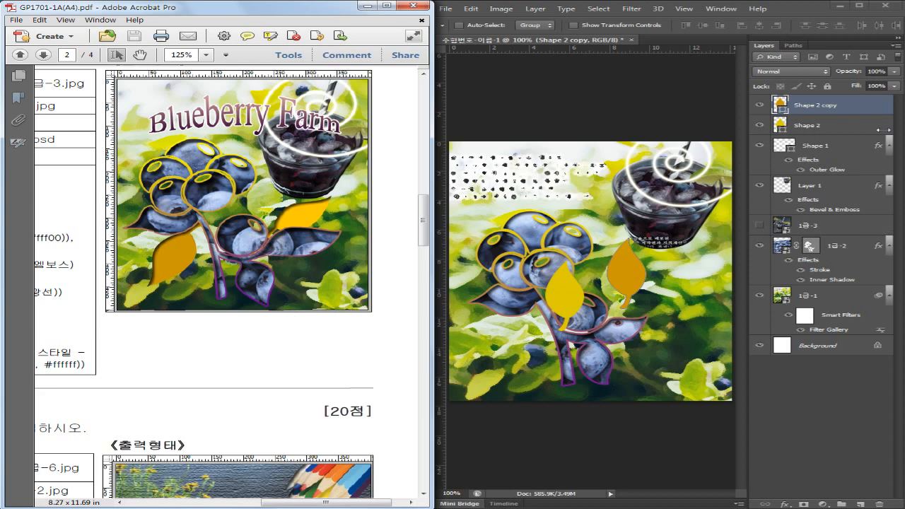
{"action": "left_click", "coordinate": [631, 272]}
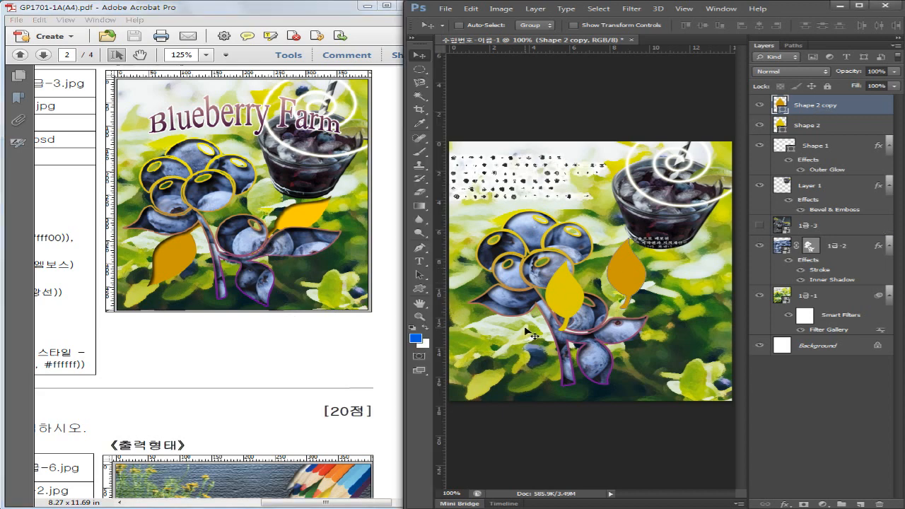
{"action": "left_click_drag", "start_coordinate": [620, 285], "coordinate": [513, 333]}
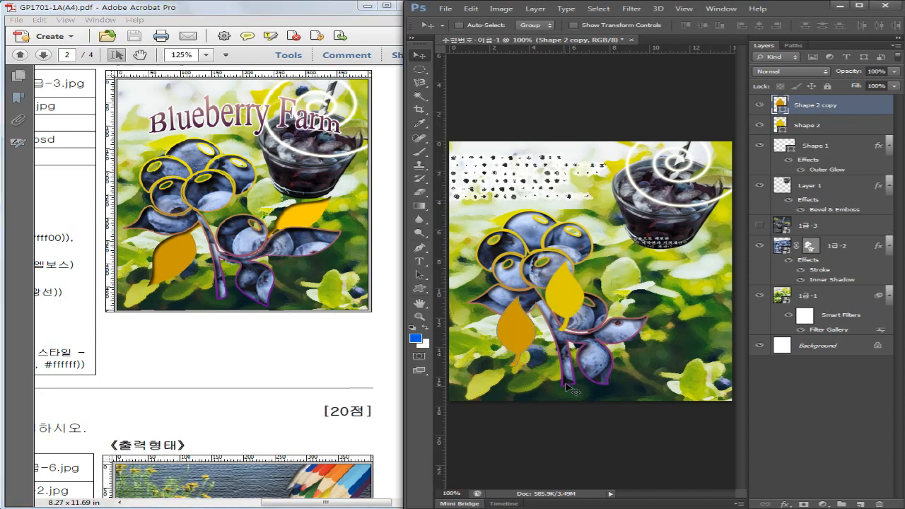
- Rotate the orange leaf by about -157° and nudge it right so its stalk meets the blueberry stem
{"action": "key", "text": "ctrl+t"}
{"action": "left_click_drag", "start_coordinate": [564, 372], "coordinate": [529, 274]}
{"action": "left_click_drag", "start_coordinate": [522, 341], "coordinate": [518, 345]}
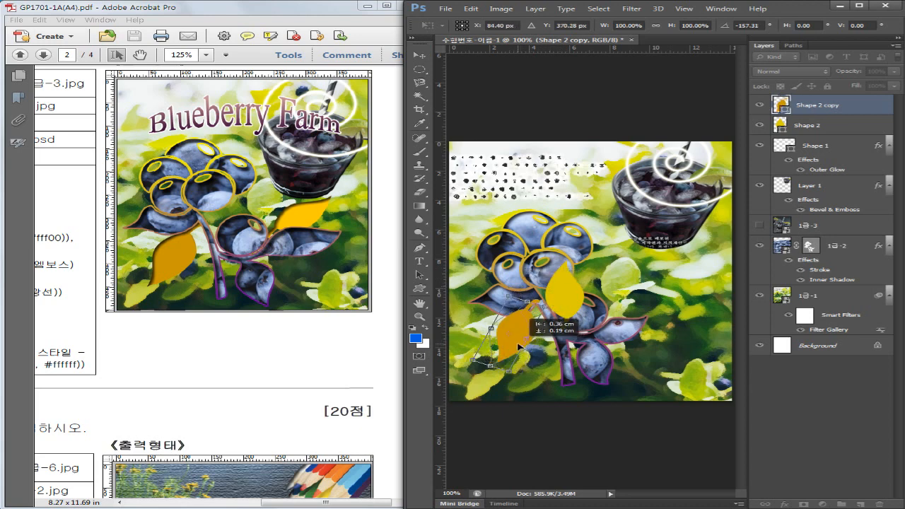
{"action": "key", "text": "Right"}
{"action": "key", "text": "Right"}
{"action": "key", "text": "Right"}
{"action": "key", "text": "Right"}
{"action": "key", "text": "Right"}
{"action": "key", "text": "Right"}
{"action": "key", "text": "Right"}
{"action": "key", "text": "Right"}
{"action": "key", "text": "Right"}
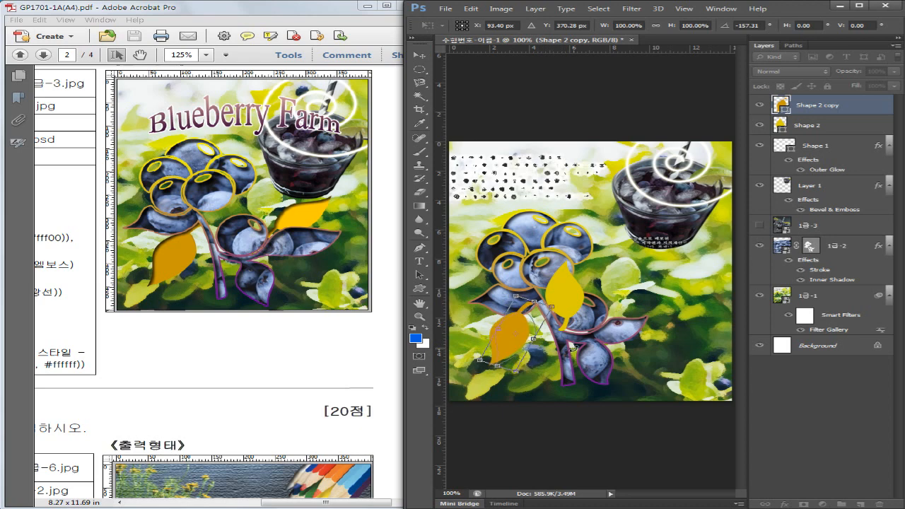
{"action": "key", "text": "Right"}
{"action": "key", "text": "Right"}
{"action": "key", "text": "Right"}
{"action": "key", "text": "Right"}
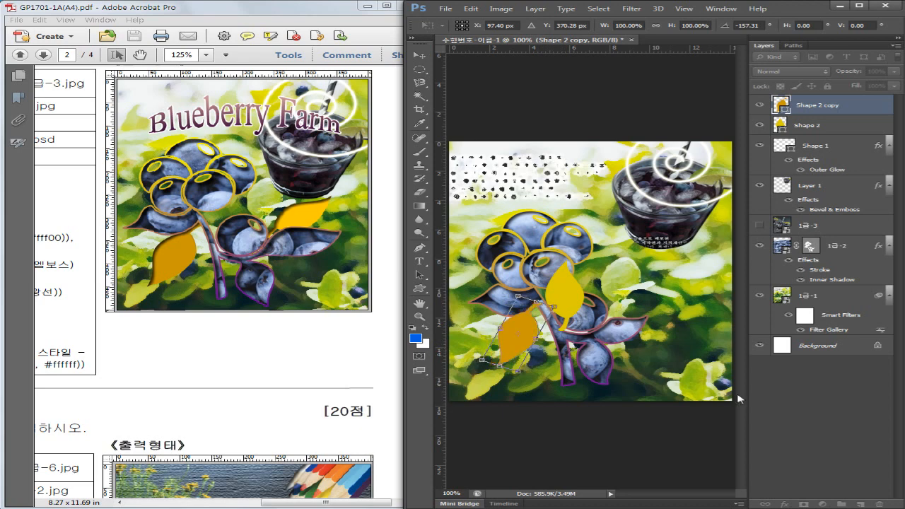
{"action": "key", "text": "Return"}
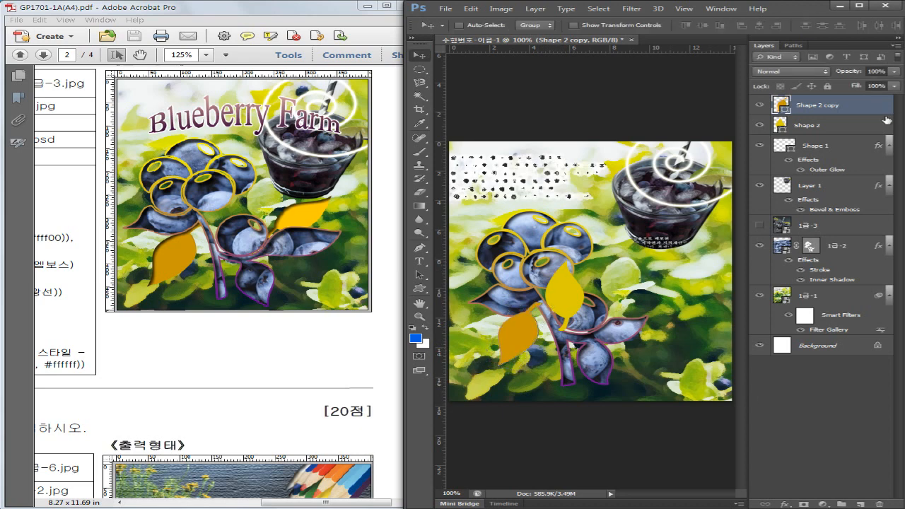
- Move the yellow Shape 2 leaf to the right of the blueberries and rotate it to point up and right
{"action": "left_click", "coordinate": [829, 131]}
{"action": "left_click_drag", "start_coordinate": [567, 283], "coordinate": [644, 310]}
{"action": "key", "text": "ctrl+t"}
{"action": "key", "text": "Return"}
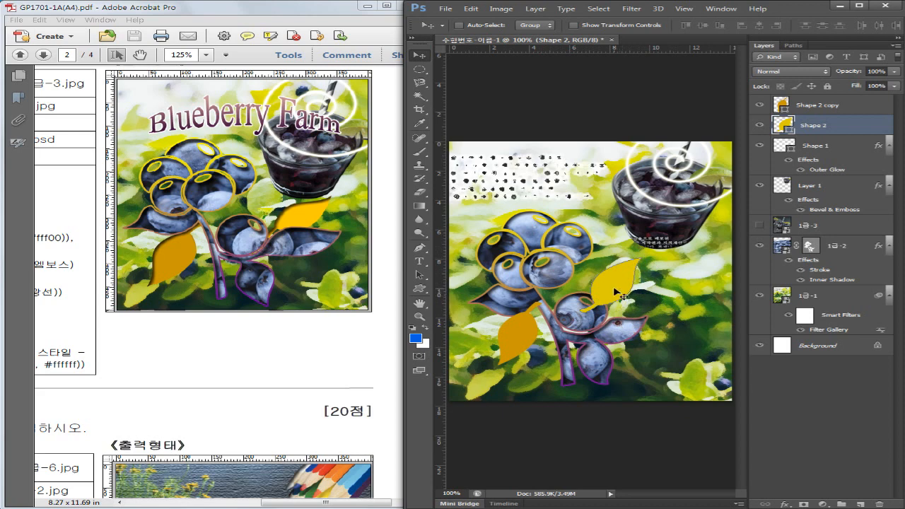
- Flip the yellow leaf vertically, rotate it about 82° and place it above the right-hand berry leaf
{"action": "key", "text": "ctrl+t"}
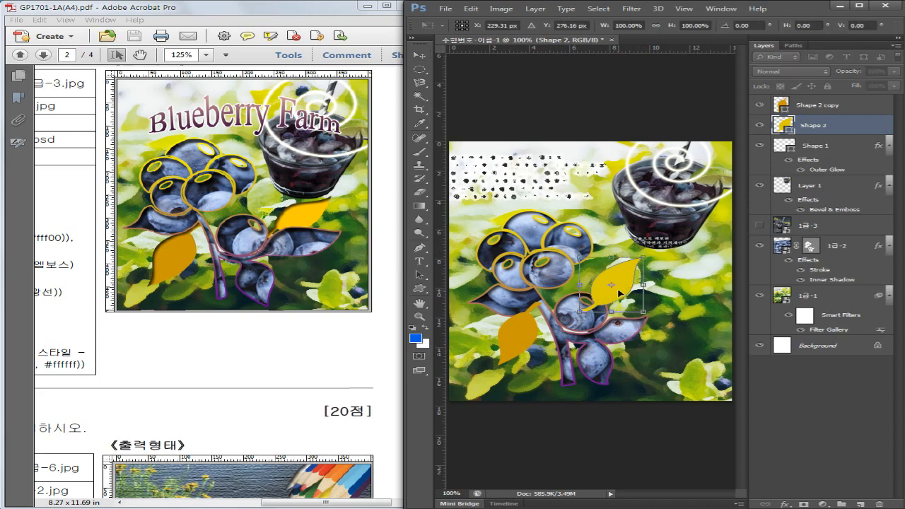
{"action": "right_click", "coordinate": [624, 292]}
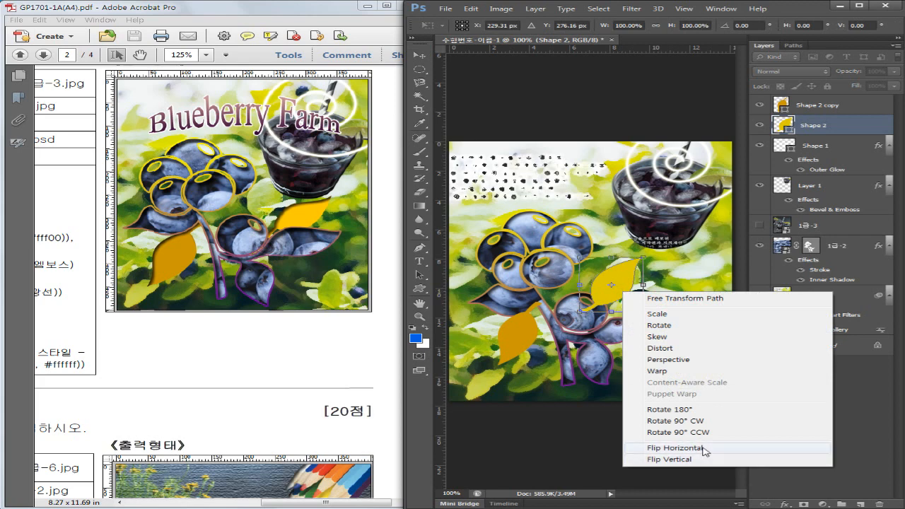
{"action": "left_click", "coordinate": [669, 459]}
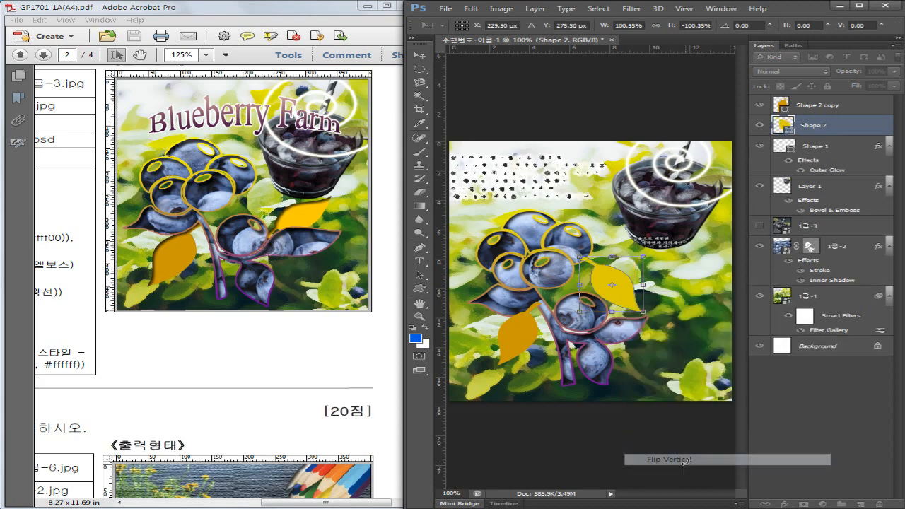
{"action": "left_click_drag", "start_coordinate": [655, 323], "coordinate": [645, 296]}
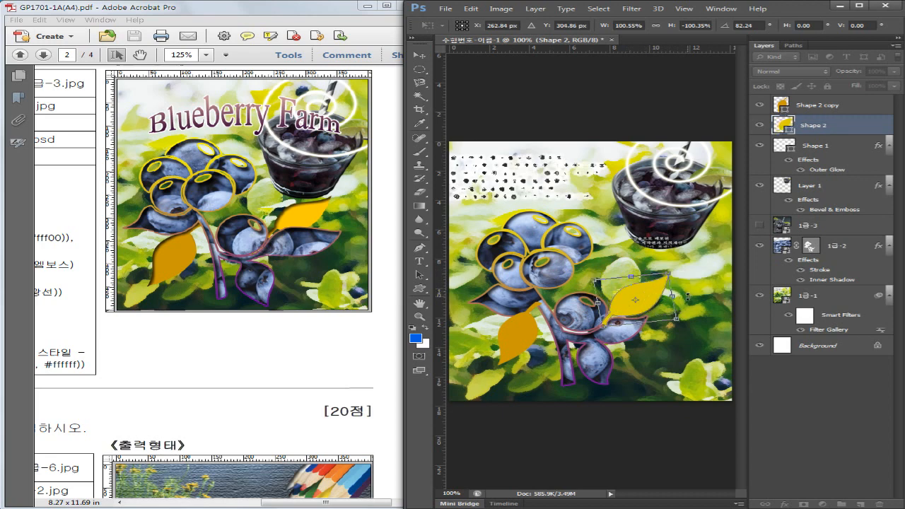
{"action": "key", "text": "Return"}
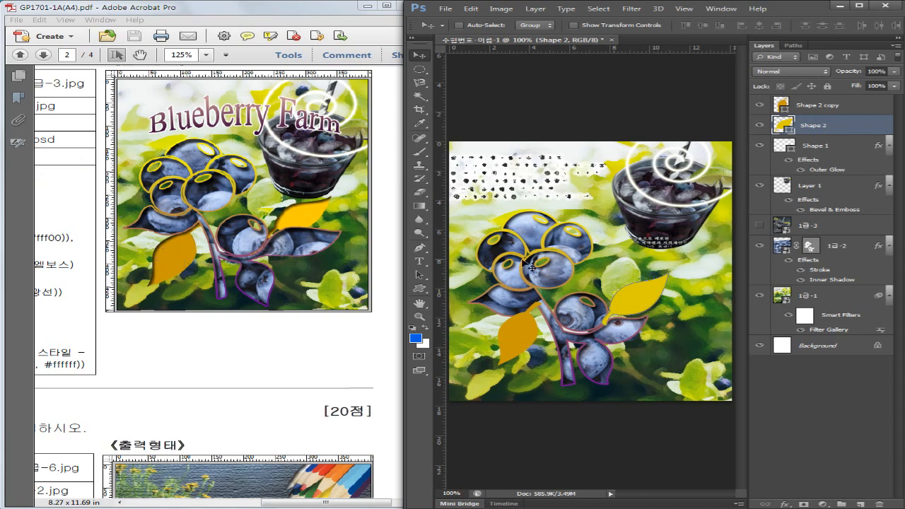
- Move both leaf layers, Shape 2 and Shape 2 copy, below the masked 1급-2 blueberry layer
{"action": "left_click", "coordinate": [819, 105]}
{"action": "left_click", "coordinate": [818, 123]}
{"action": "left_click", "coordinate": [819, 105], "text": "shift"}
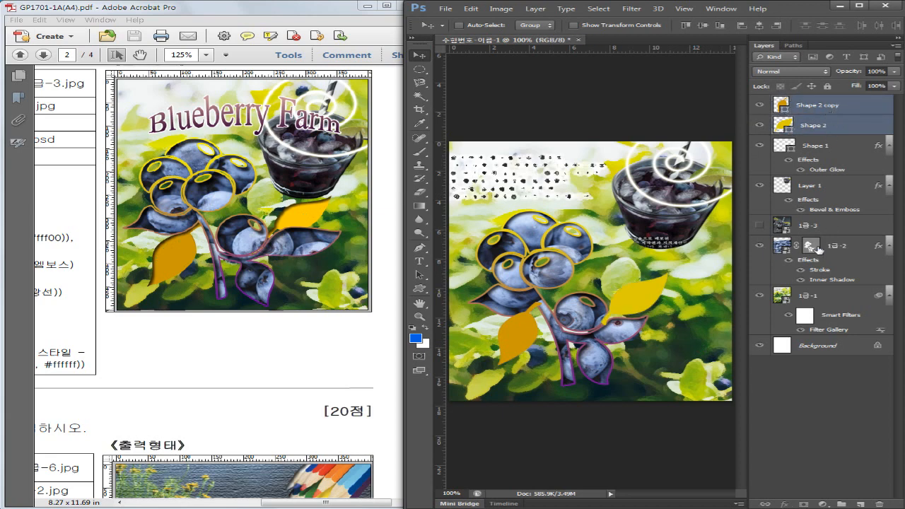
{"action": "left_click_drag", "start_coordinate": [815, 130], "coordinate": [811, 284]}
{"action": "left_click", "coordinate": [820, 443]}
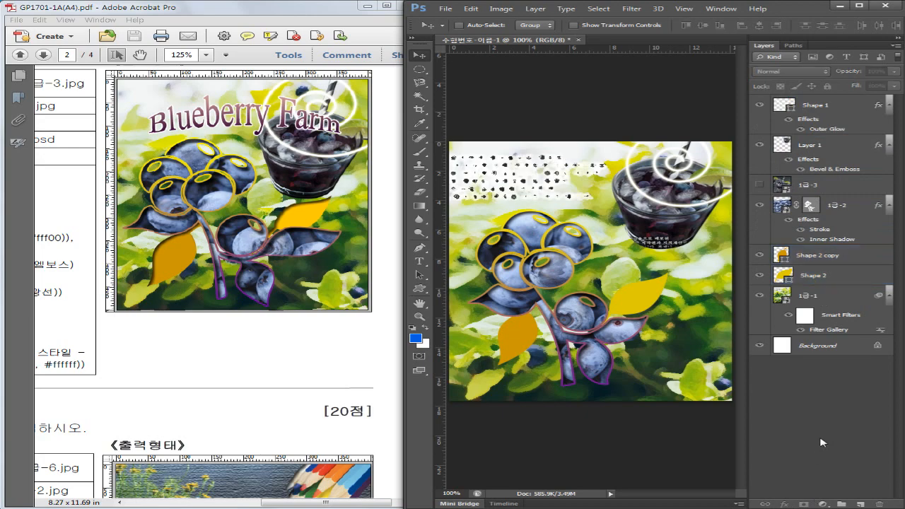
- Apply the PDF's required Inner Shadow with default settings to Shape 2 copy and copy the effect to the Shape 2 layer
{"action": "left_click", "coordinate": [226, 353]}
{"action": "left_click_drag", "start_coordinate": [157, 352], "coordinate": [404, 351]}
{"action": "left_click_drag", "start_coordinate": [232, 365], "coordinate": [327, 350]}
{"action": "left_click_drag", "start_coordinate": [70, 292], "coordinate": [318, 299]}
{"action": "left_click", "coordinate": [808, 382]}
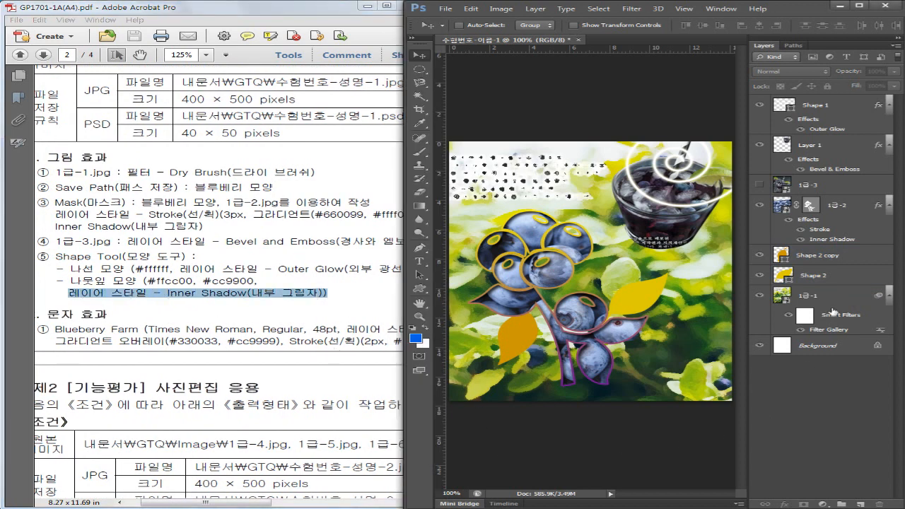
{"action": "left_click", "coordinate": [827, 258]}
{"action": "right_click", "coordinate": [813, 256]}
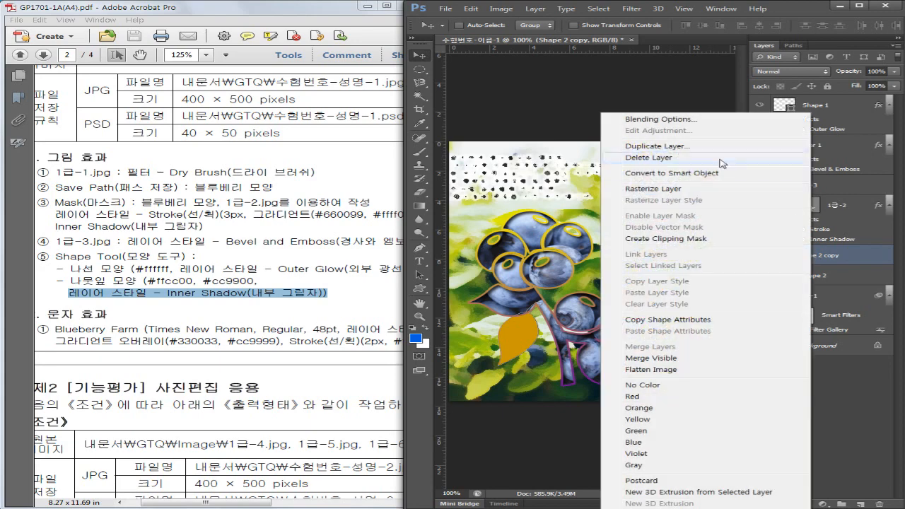
{"action": "left_click", "coordinate": [661, 117]}
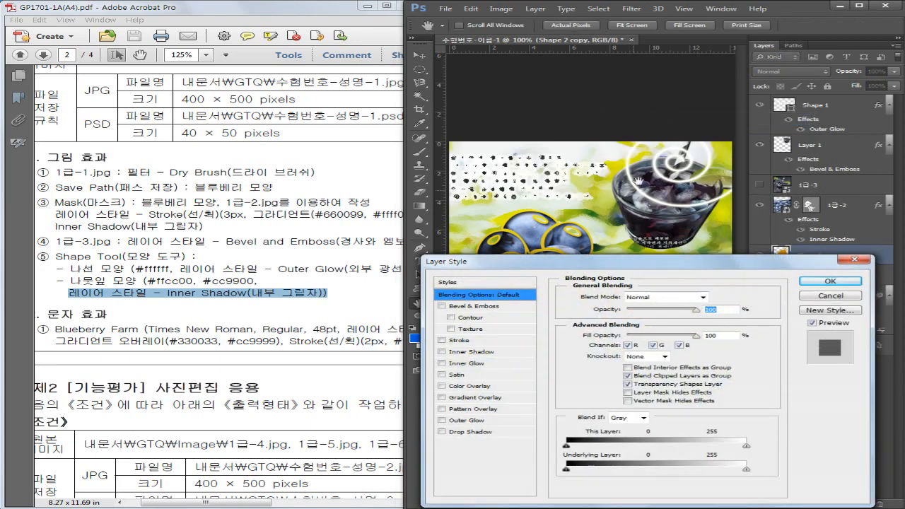
{"action": "left_click", "coordinate": [469, 353]}
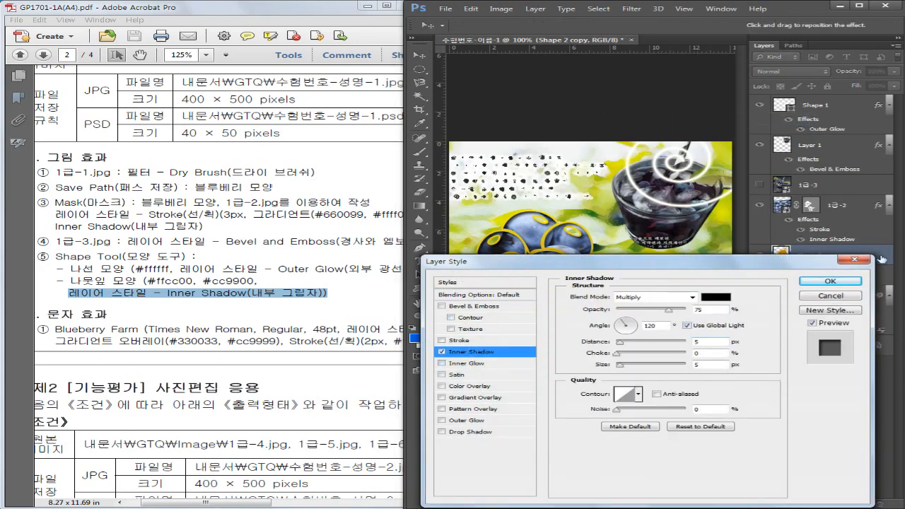
{"action": "left_click", "coordinate": [831, 281]}
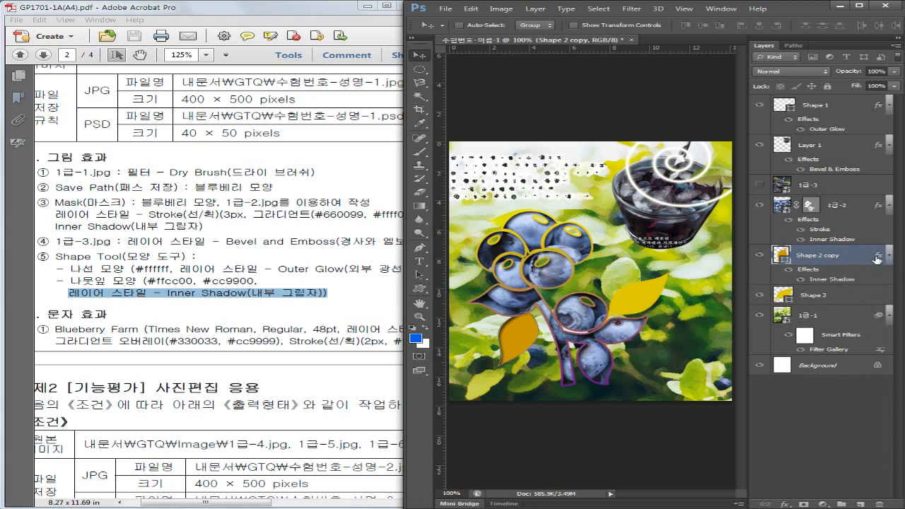
{"action": "left_click_drag", "start_coordinate": [880, 259], "coordinate": [883, 298]}
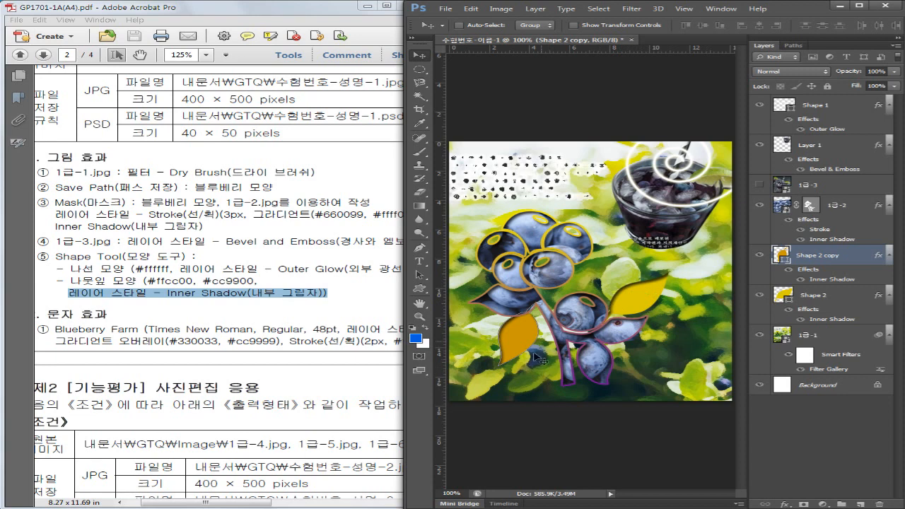
{"action": "left_click", "coordinate": [834, 438]}
- Add the title text "Blueberry Farm" at 48 pt above the spiral layer and shift it to fit within the canvas
{"action": "left_click", "coordinate": [822, 108]}
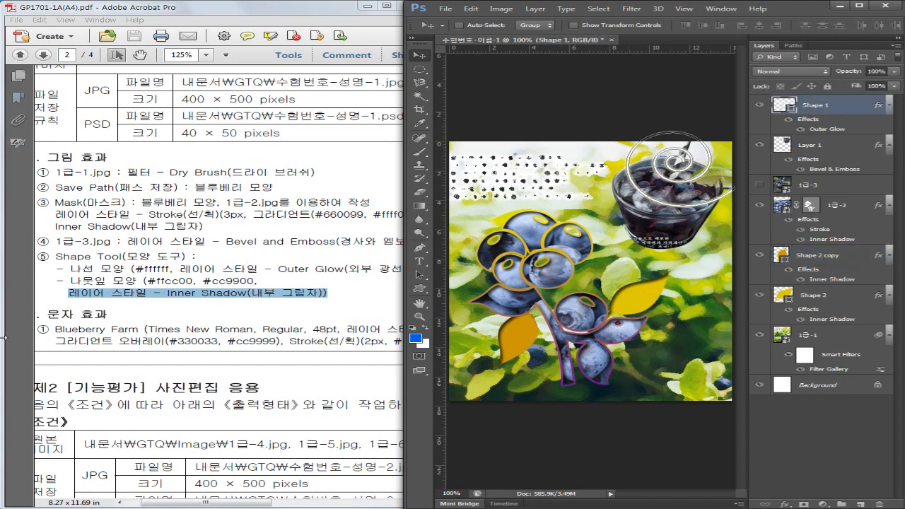
{"action": "left_click", "coordinate": [281, 332]}
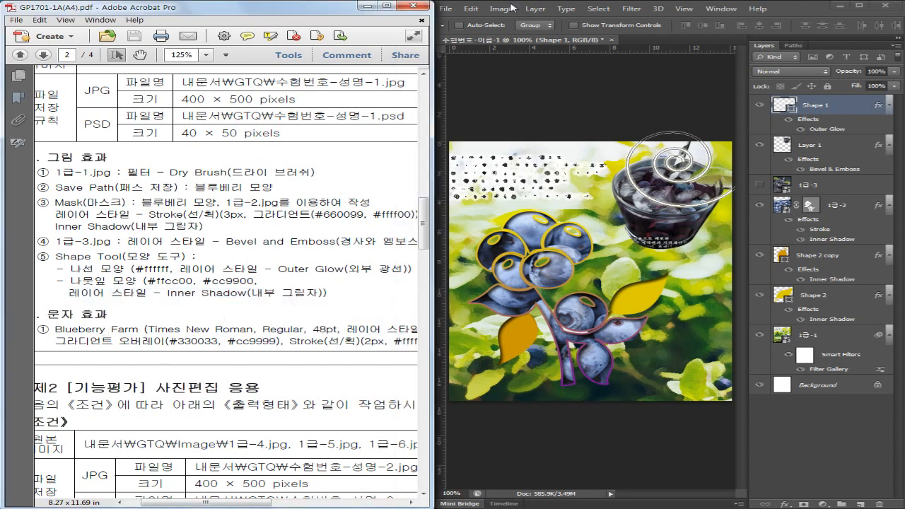
{"action": "left_click", "coordinate": [521, 81]}
{"action": "left_click", "coordinate": [424, 261]}
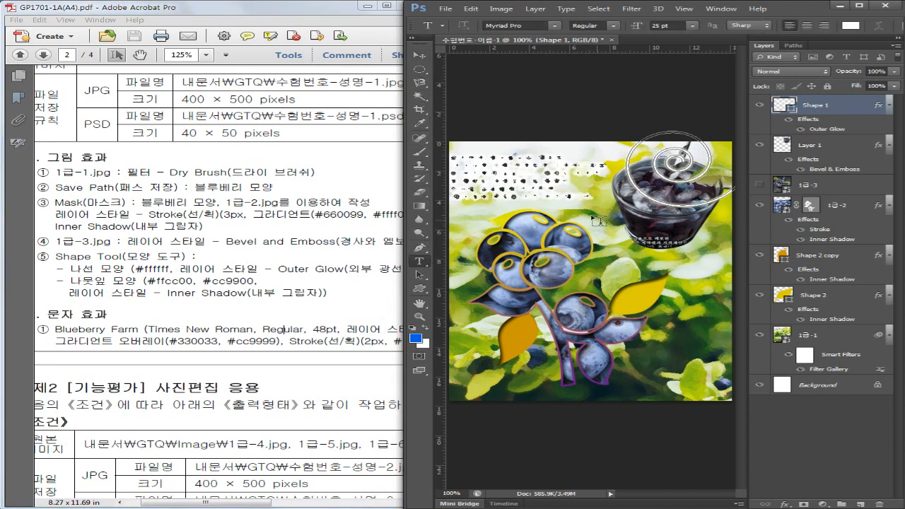
{"action": "left_click", "coordinate": [531, 216]}
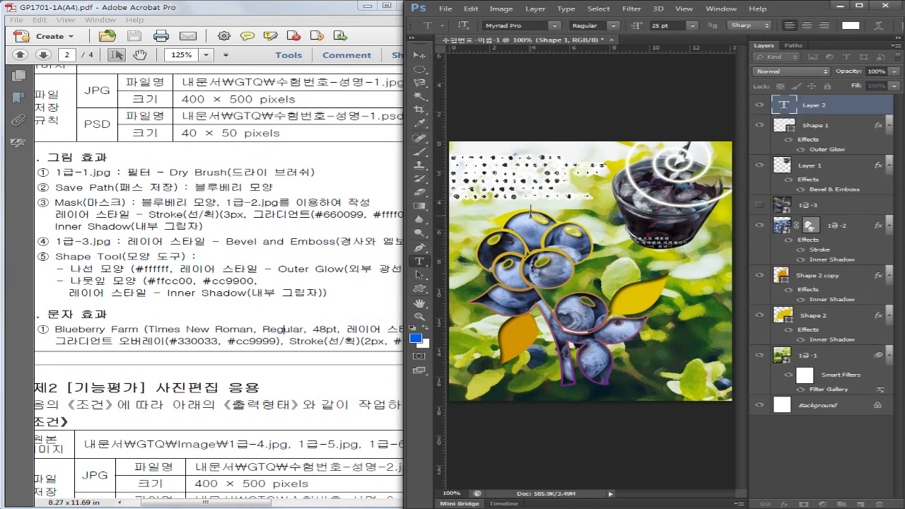
{"action": "left_click", "coordinate": [693, 26]}
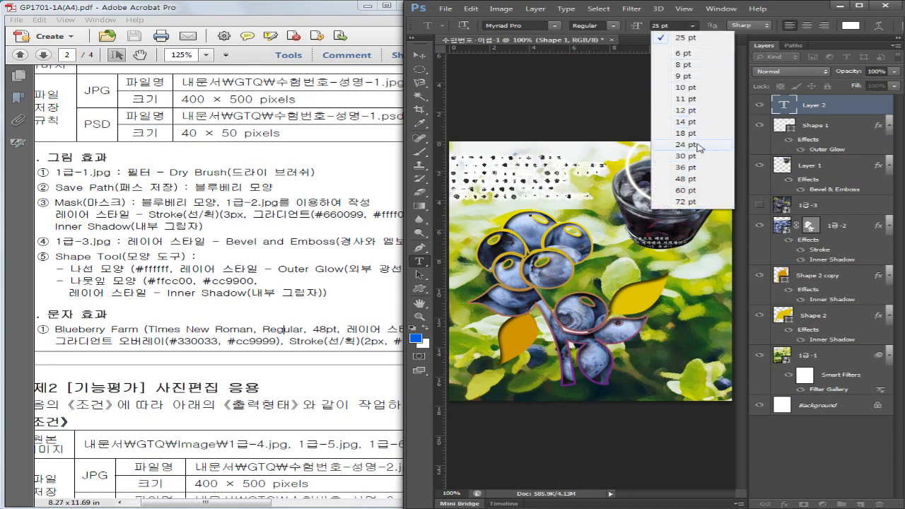
{"action": "left_click", "coordinate": [698, 185]}
{"action": "type", "text": "Blue"}
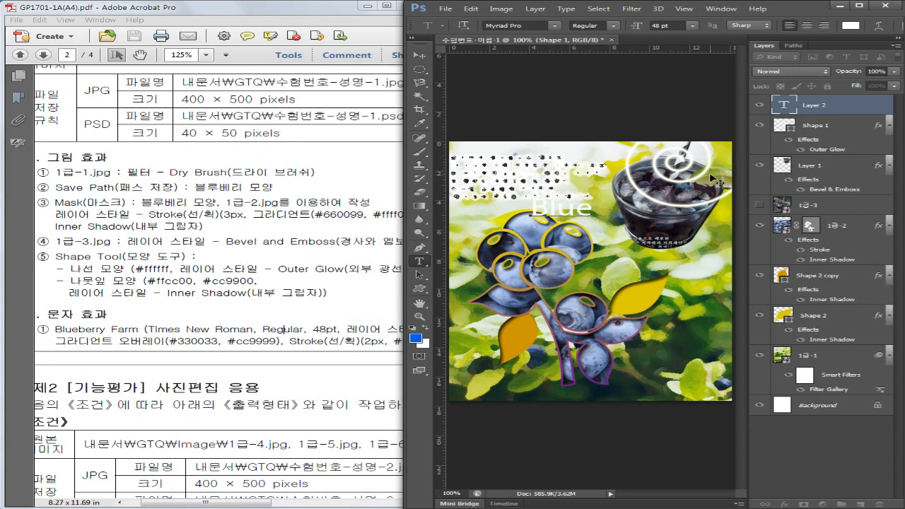
{"action": "type", "text": "berry Far"}
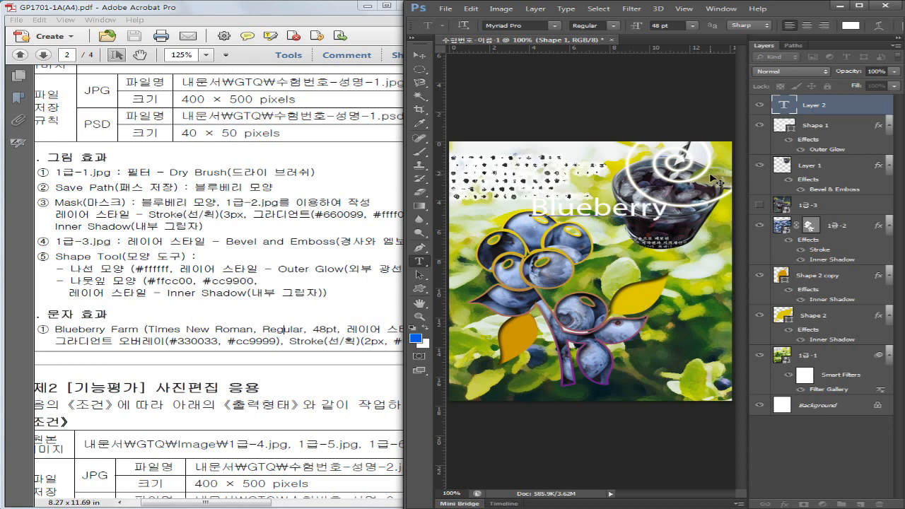
{"action": "type", "text": "m"}
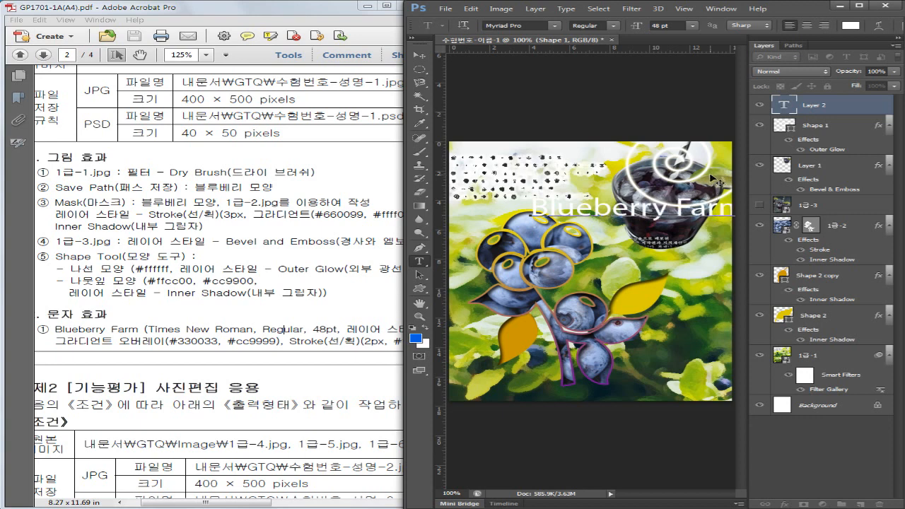
{"action": "left_click", "coordinate": [419, 55]}
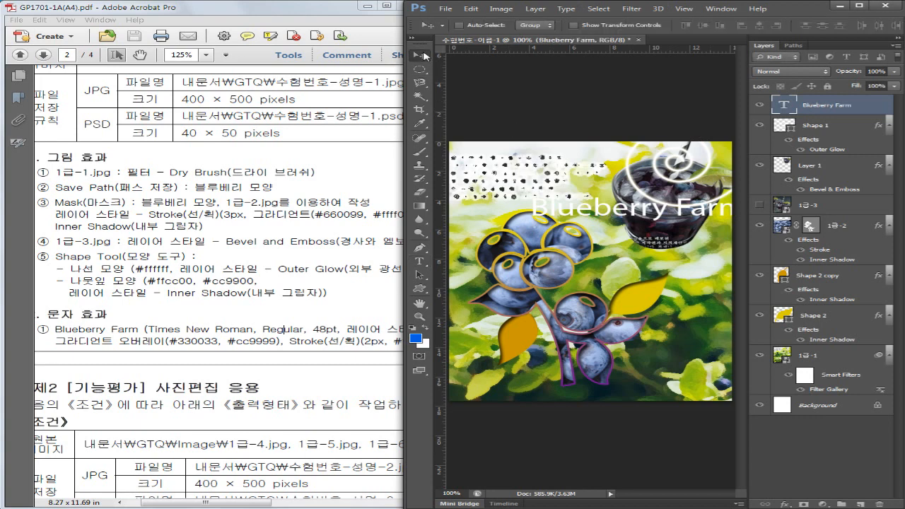
{"action": "left_click_drag", "start_coordinate": [647, 207], "coordinate": [598, 203]}
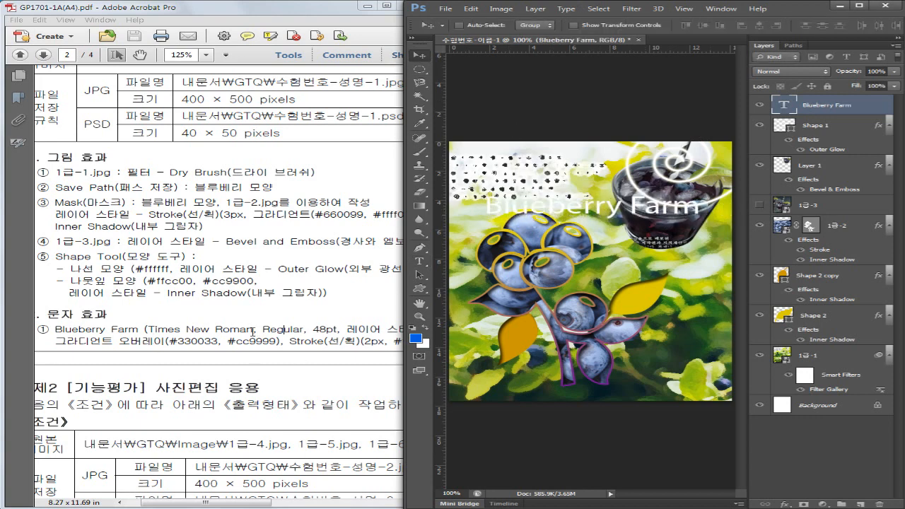
- Change the Blueberry Farm title's font to Times New Roman and nudge the text slightly
{"action": "double_click", "coordinate": [785, 105]}
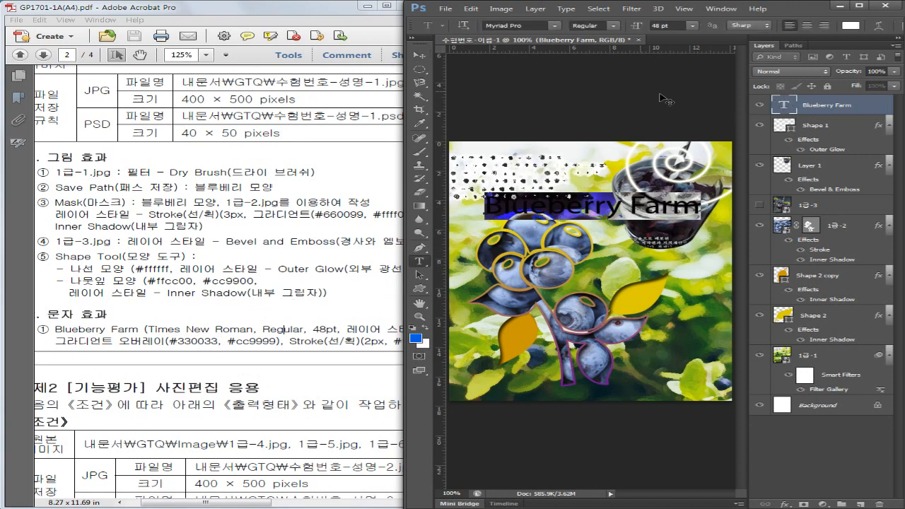
{"action": "left_click", "coordinate": [505, 26]}
{"action": "type", "text": "Times New Ro..."}
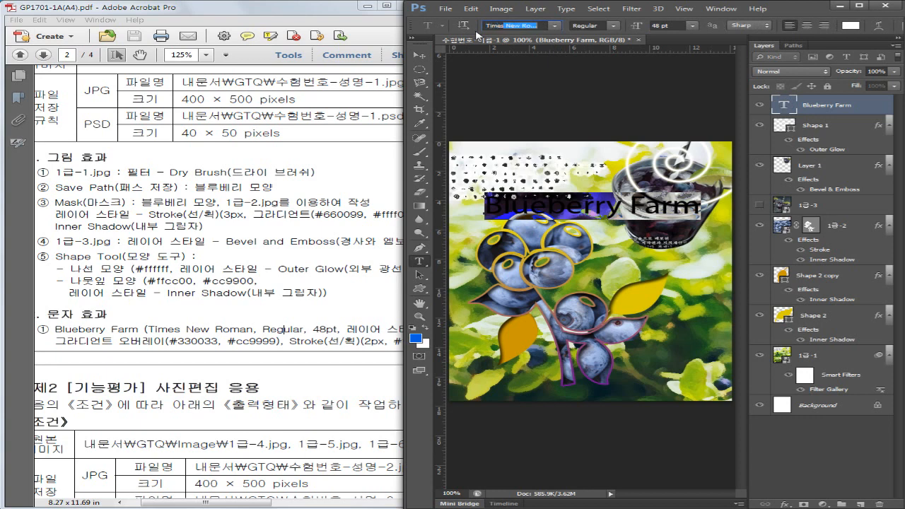
{"action": "left_click", "coordinate": [556, 26]}
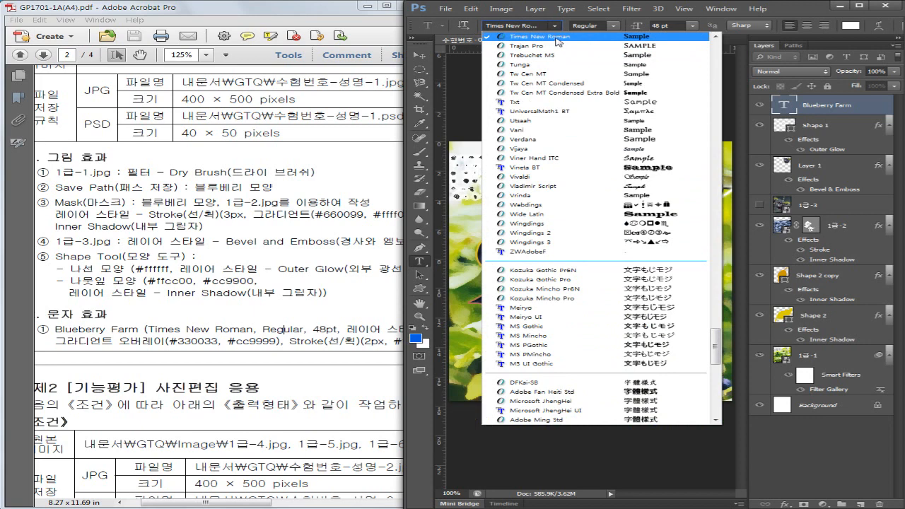
{"action": "left_click", "coordinate": [558, 41]}
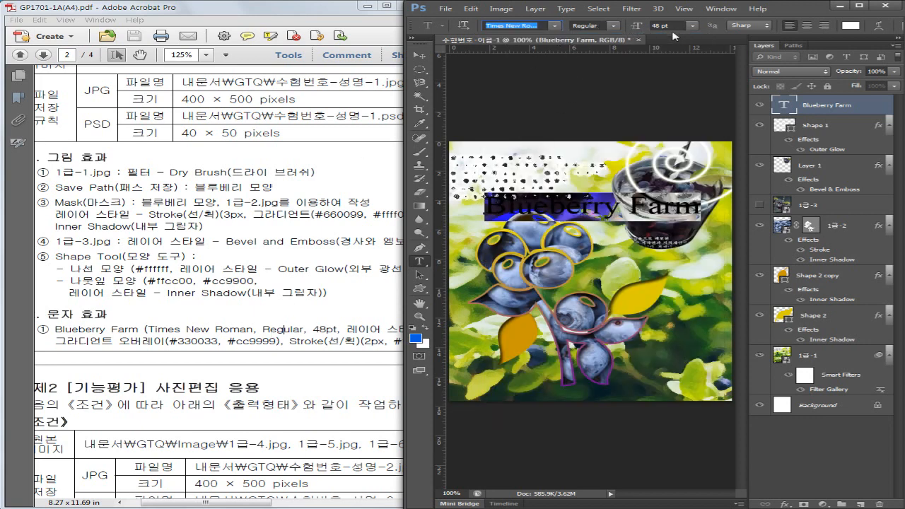
{"action": "left_click", "coordinate": [420, 55]}
{"action": "left_click_drag", "start_coordinate": [597, 221], "coordinate": [600, 219]}
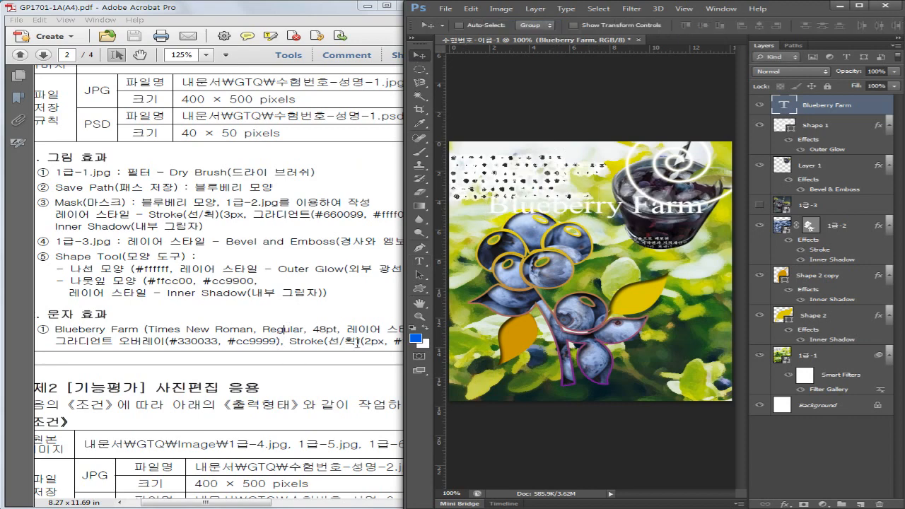
- Show the PDF's sample output for comparison and open the Warp Text settings for the Blueberry Farm title
{"action": "left_click", "coordinate": [362, 314]}
{"action": "left_click_drag", "start_coordinate": [388, 311], "coordinate": [72, 337]}
{"action": "left_click_drag", "start_coordinate": [250, 262], "coordinate": [238, 264]}
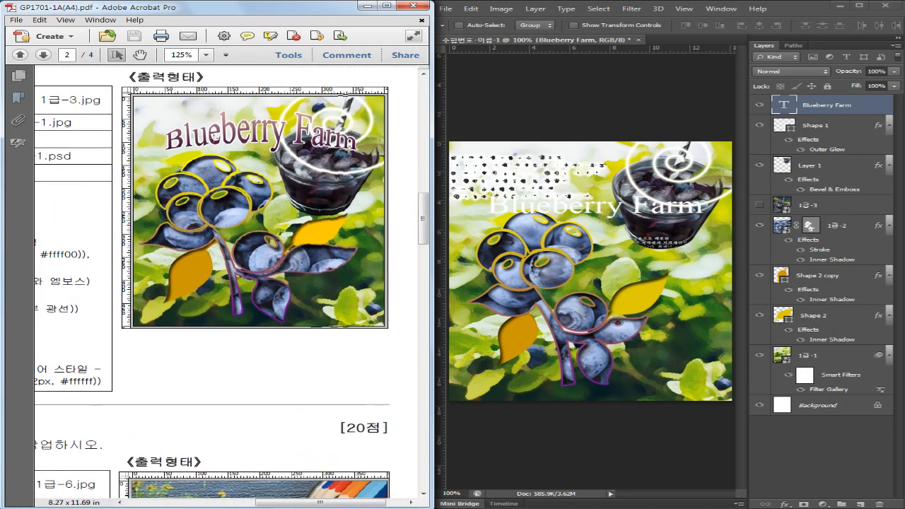
{"action": "left_click", "coordinate": [783, 106]}
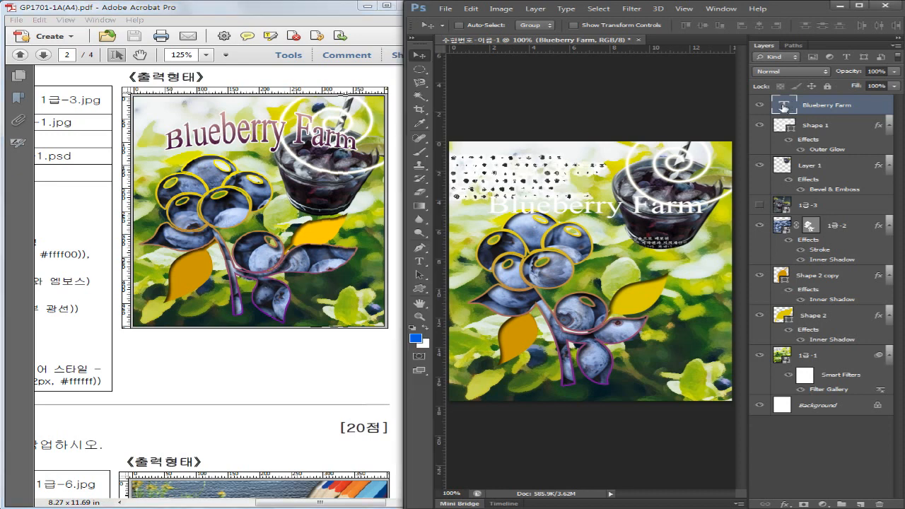
{"action": "double_click", "coordinate": [782, 106]}
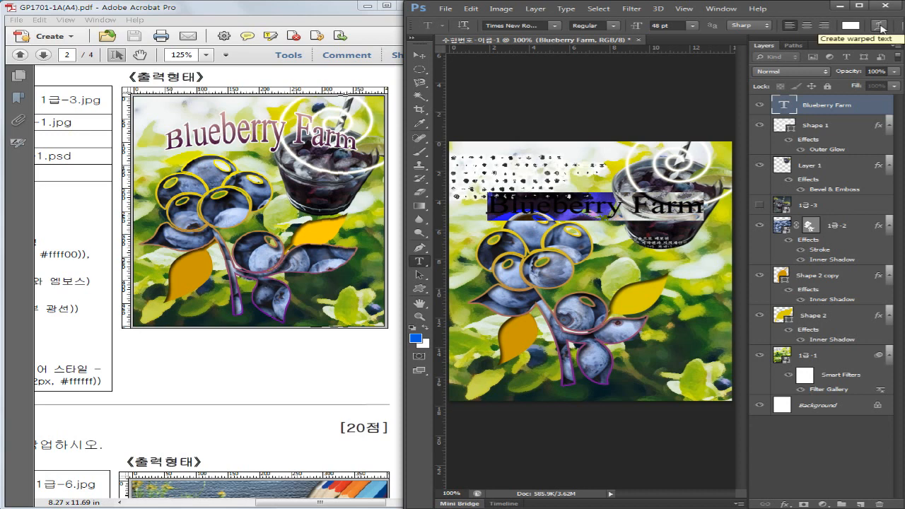
{"action": "left_click", "coordinate": [880, 26]}
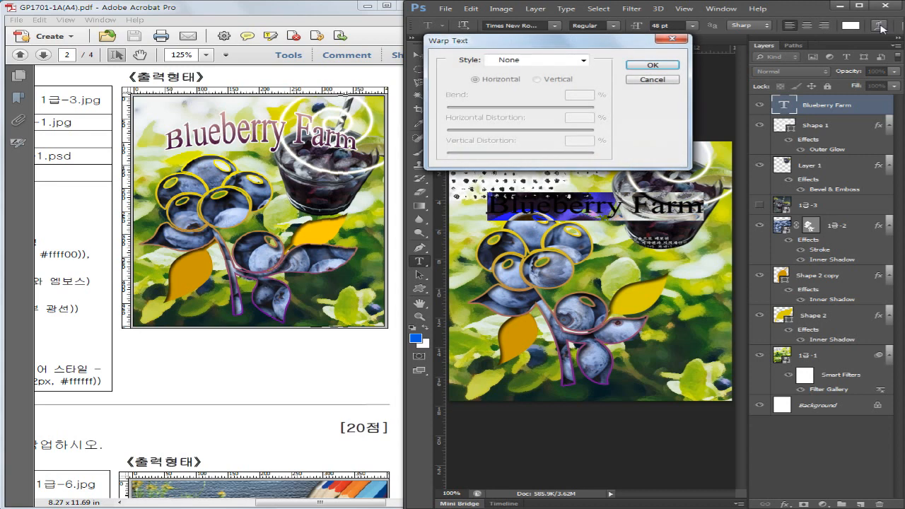
{"action": "left_click_drag", "start_coordinate": [606, 42], "coordinate": [608, 37]}
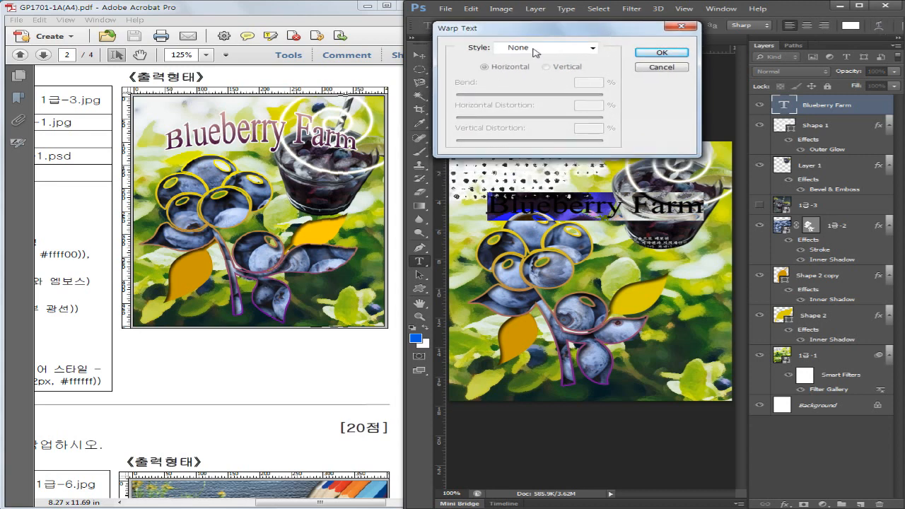
- Try a horizontal Arch warp on the title with the bend set to +14%
{"action": "left_click", "coordinate": [560, 50]}
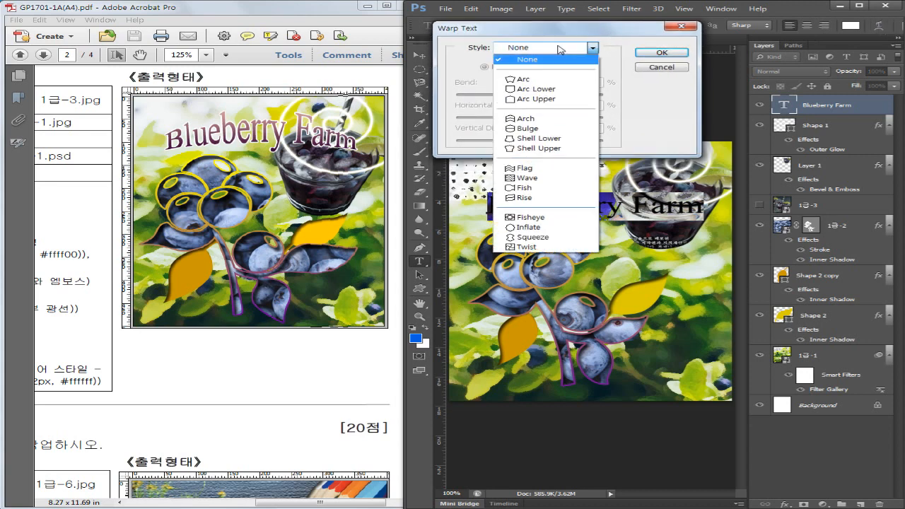
{"action": "left_click", "coordinate": [553, 122]}
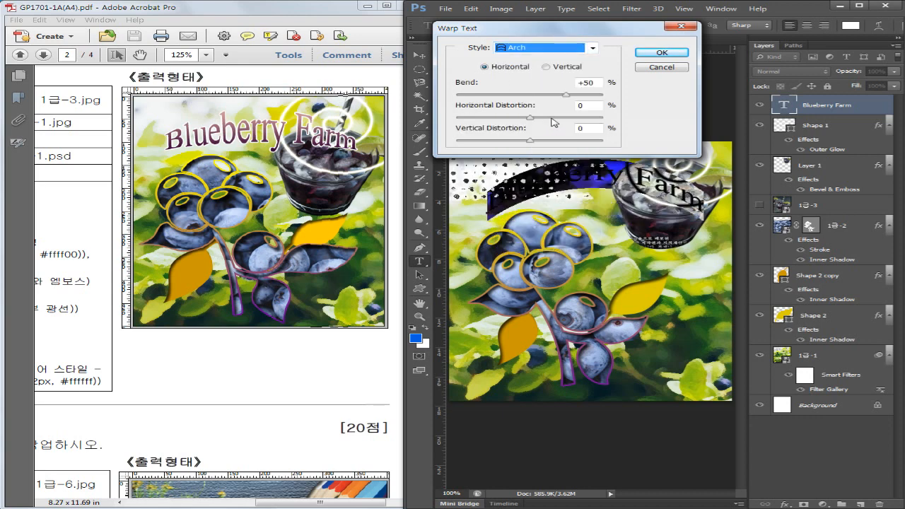
{"action": "left_click_drag", "start_coordinate": [566, 94], "coordinate": [539, 95]}
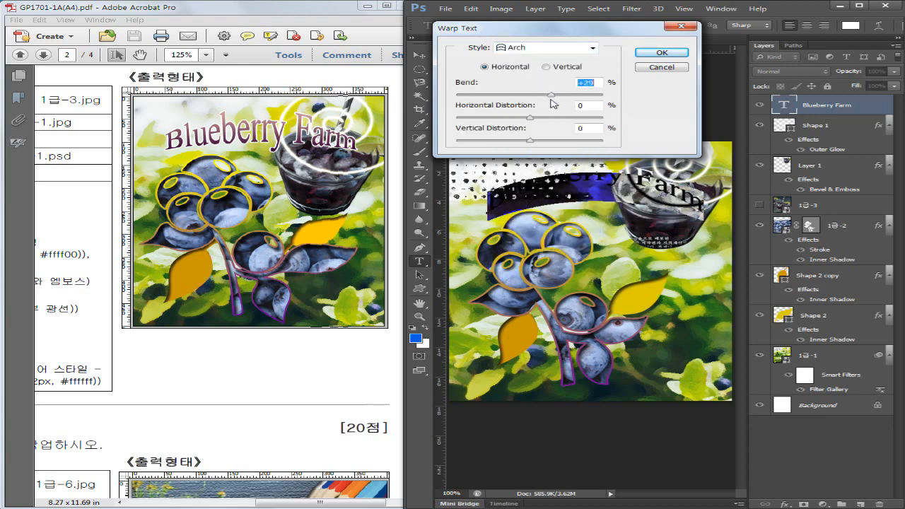
{"action": "key", "text": "Up"}
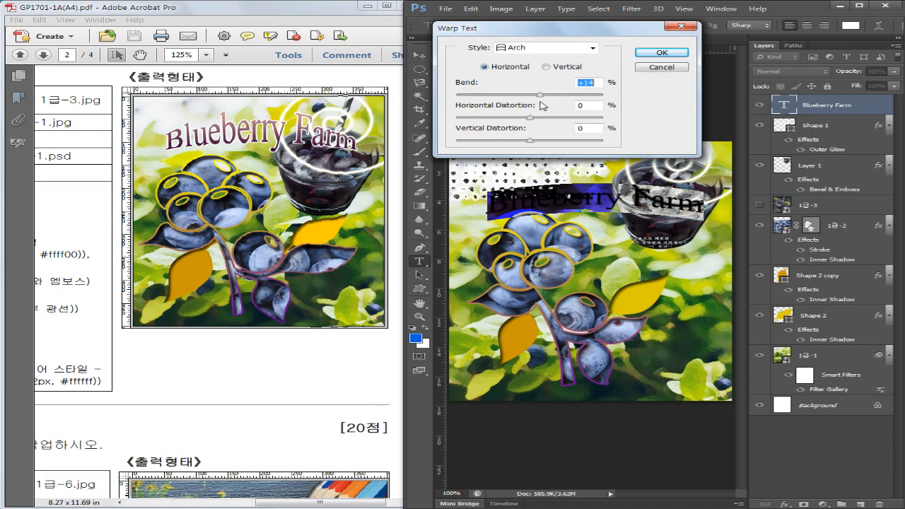
- Warp the Blueberry Farm title with the Arc Upper style and a stronger positive bend, and commit the text edit
{"action": "left_click", "coordinate": [592, 47]}
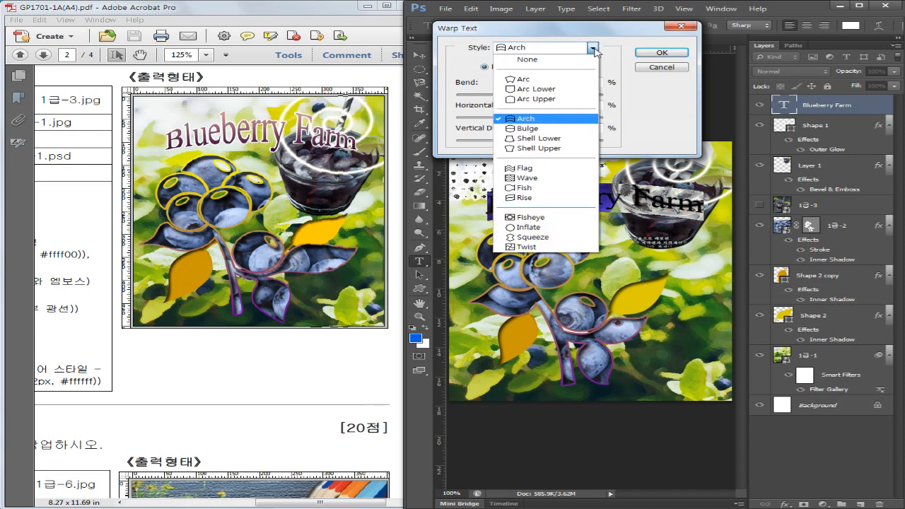
{"action": "left_click", "coordinate": [574, 99]}
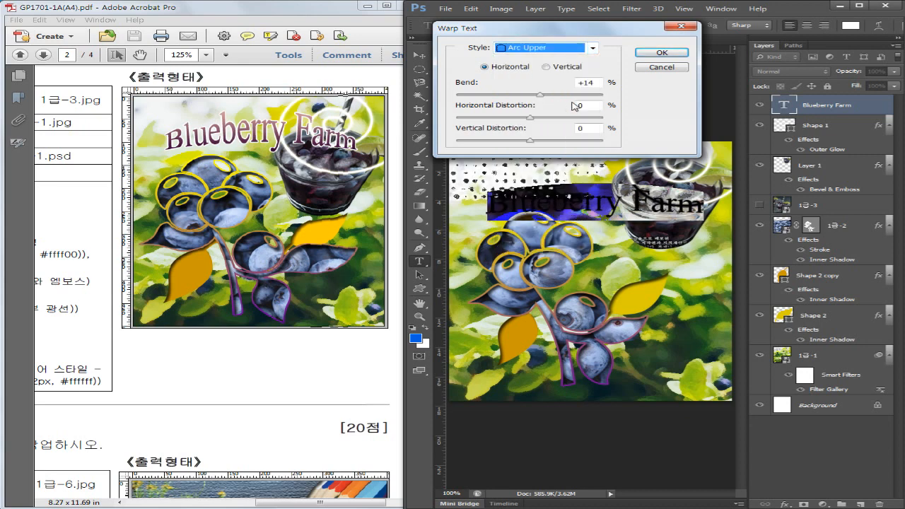
{"action": "left_click_drag", "start_coordinate": [540, 94], "coordinate": [562, 99]}
{"action": "left_click", "coordinate": [669, 51]}
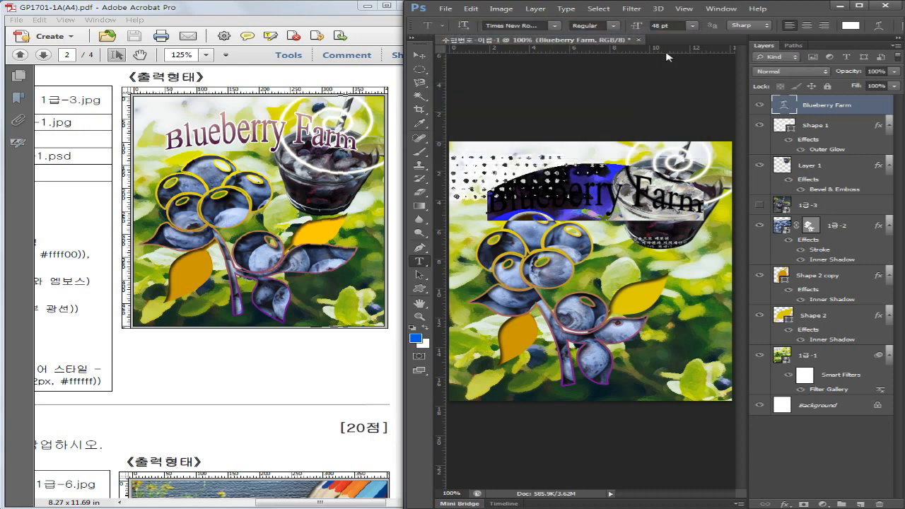
{"action": "left_click", "coordinate": [812, 125]}
{"action": "key", "text": "v"}
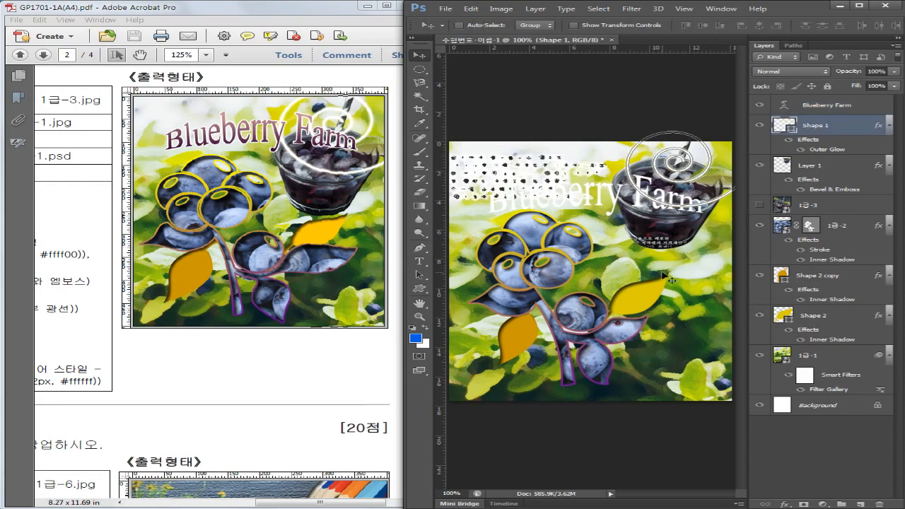
- Select the Blueberry Farm layer and highlight its Gradient Overlay requirement (#330033, #cc9999) in the PDF
{"action": "left_click", "coordinate": [805, 106]}
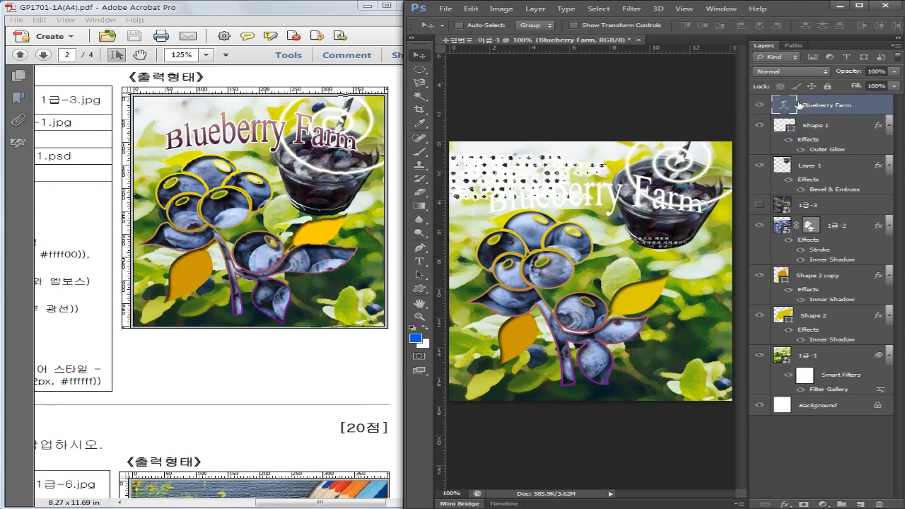
{"action": "left_click", "coordinate": [197, 373]}
{"action": "left_click_drag", "start_coordinate": [92, 372], "coordinate": [381, 310]}
{"action": "left_click_drag", "start_coordinate": [212, 349], "coordinate": [241, 342]}
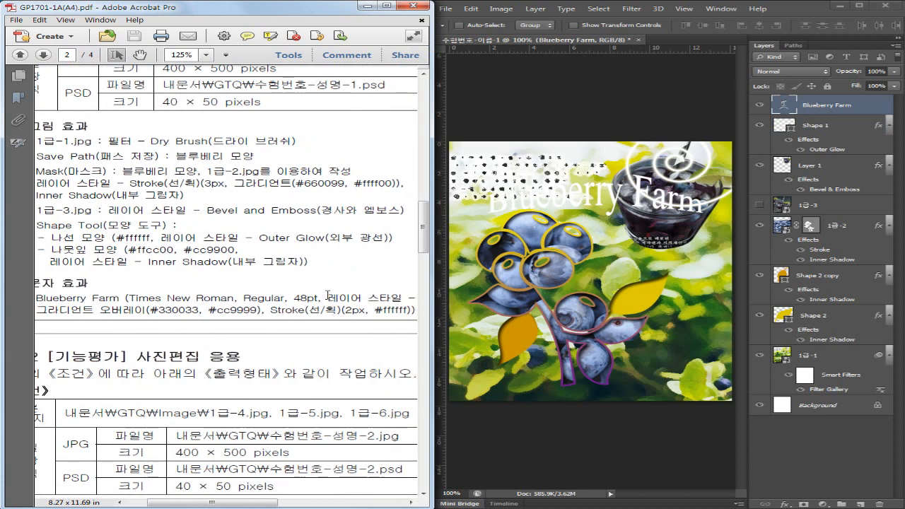
{"action": "left_click_drag", "start_coordinate": [325, 295], "coordinate": [260, 316]}
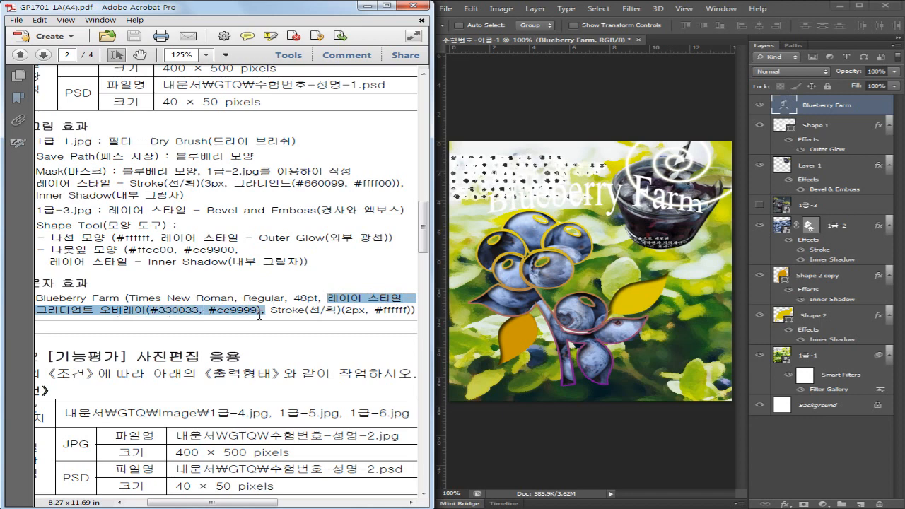
- Open the layer style settings for the Blueberry Farm text layer and enable Gradient Overlay
{"action": "left_click", "coordinate": [784, 112]}
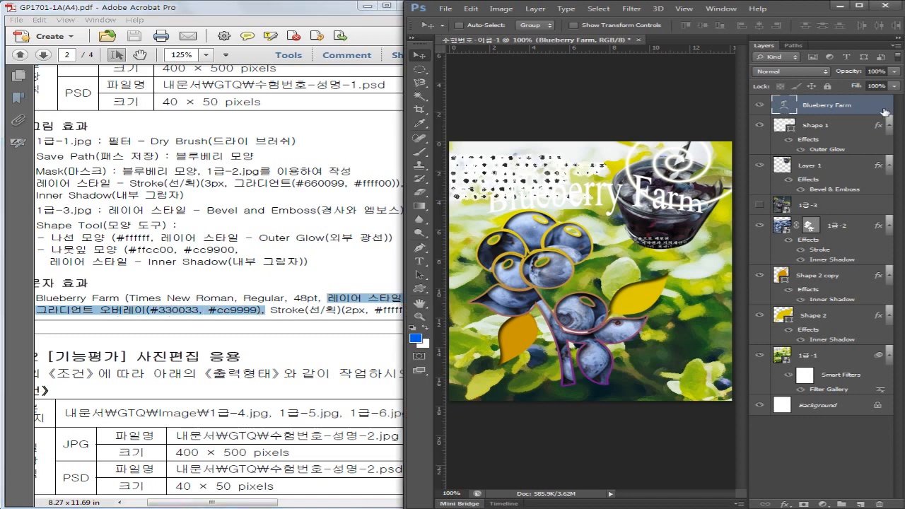
{"action": "right_click", "coordinate": [814, 109]}
{"action": "left_click", "coordinate": [721, 107]}
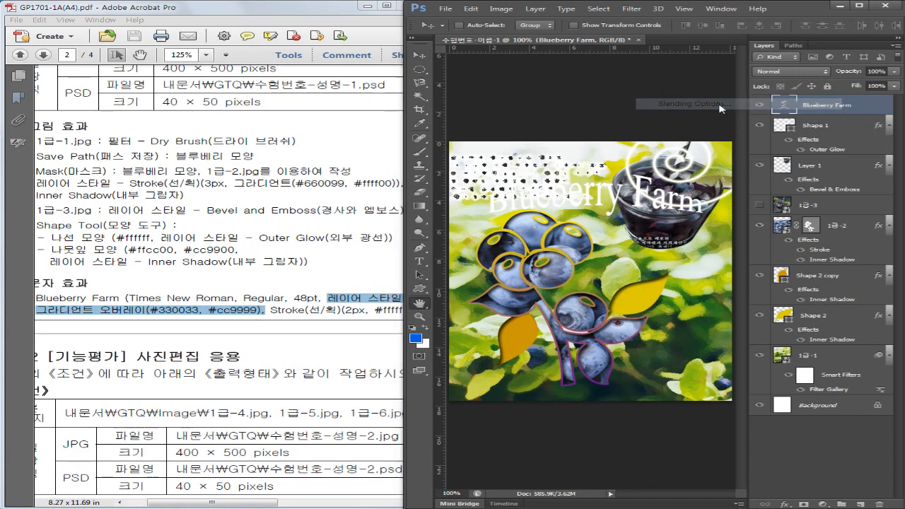
{"action": "left_click_drag", "start_coordinate": [591, 267], "coordinate": [580, 191]}
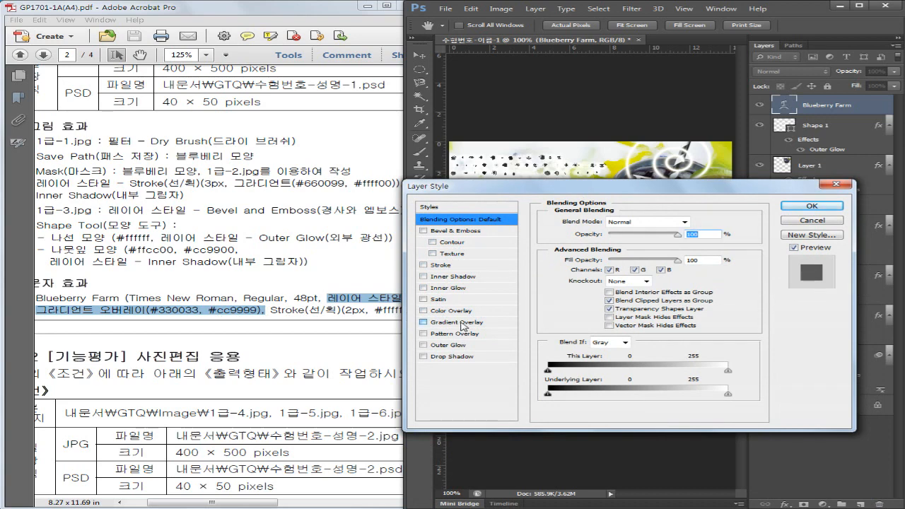
{"action": "left_click", "coordinate": [424, 322]}
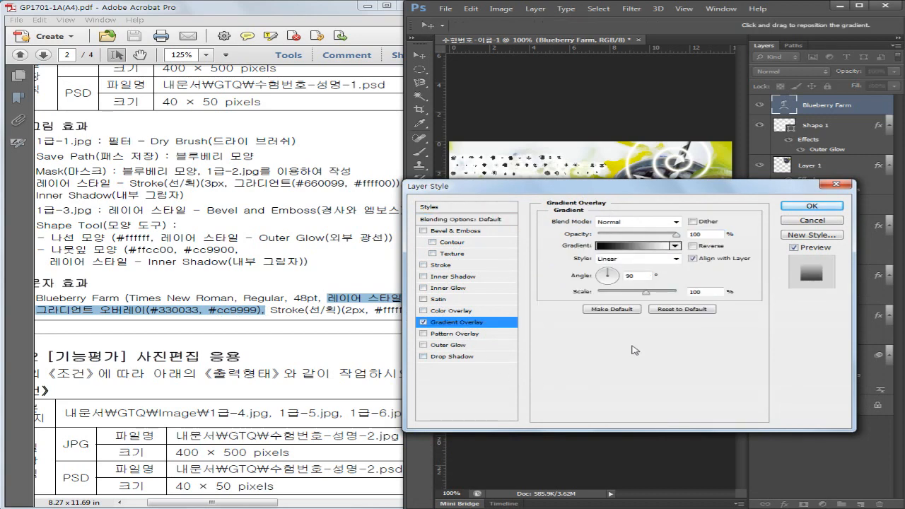
- Edit the overlay gradient and set its starting color stop to #330033
{"action": "left_click", "coordinate": [644, 246]}
{"action": "left_click", "coordinate": [446, 222]}
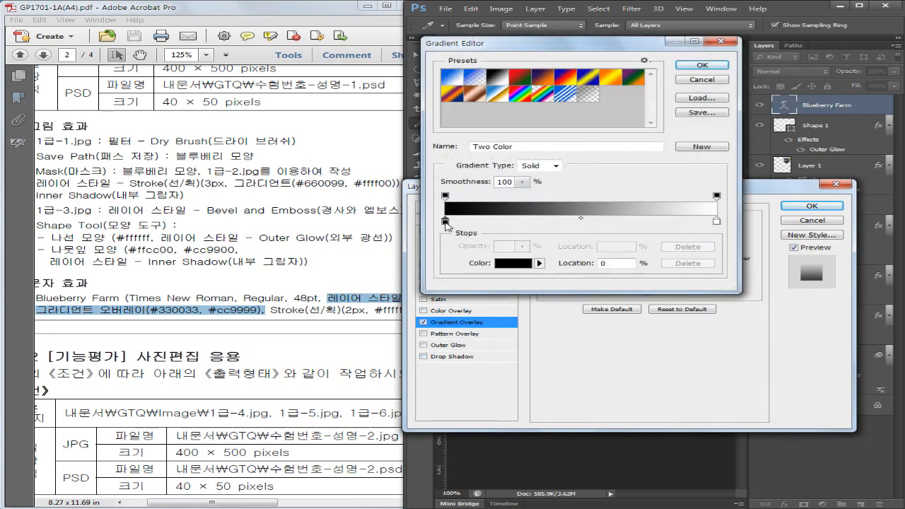
{"action": "left_click", "coordinate": [512, 263]}
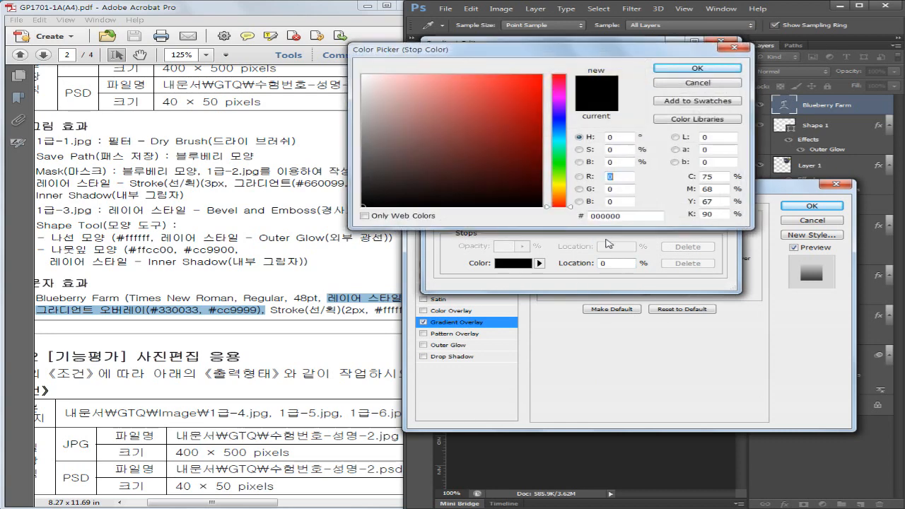
{"action": "left_click_drag", "start_coordinate": [638, 215], "coordinate": [500, 217]}
{"action": "type", "text": "330033"}
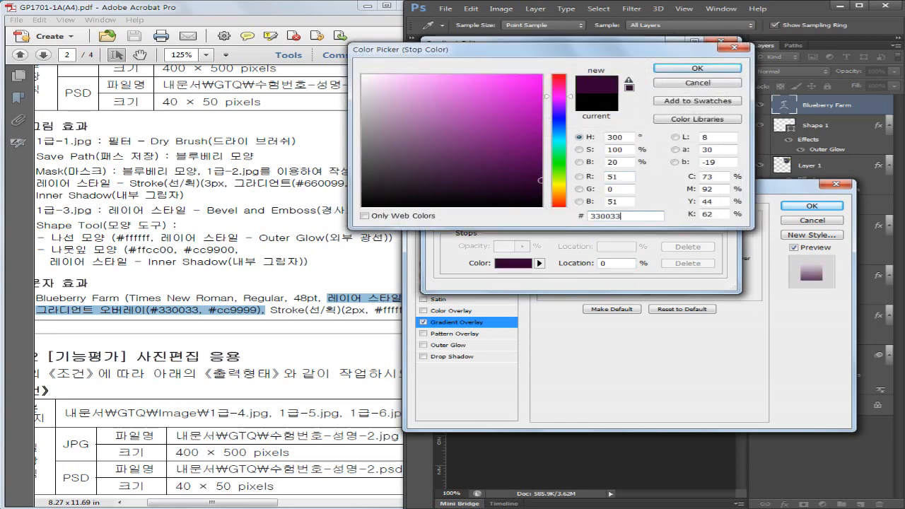
{"action": "key", "text": "Return"}
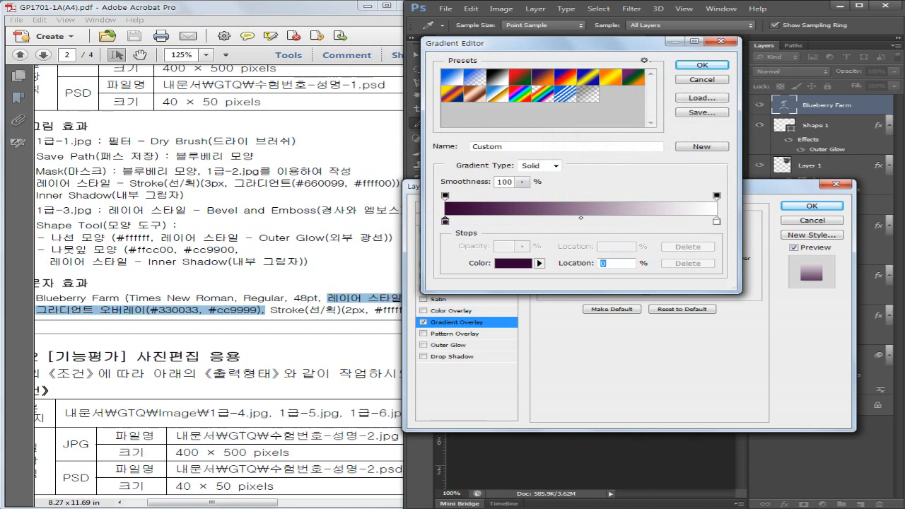
- Set the gradient's ending color stop to #cc9999 and accept the gradient
{"action": "left_click", "coordinate": [717, 222]}
{"action": "left_click", "coordinate": [513, 263]}
{"action": "type", "text": "cc9999"}
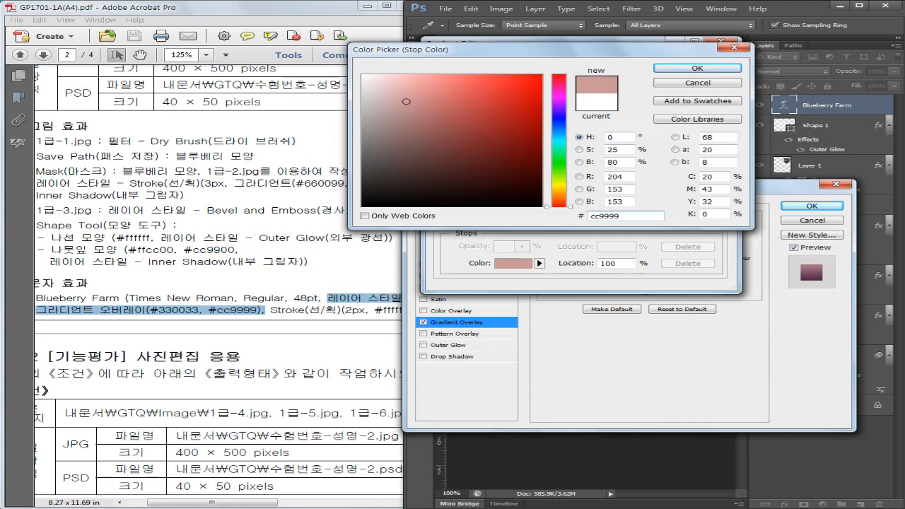
{"action": "key", "text": "Return"}
{"action": "left_click", "coordinate": [702, 64]}
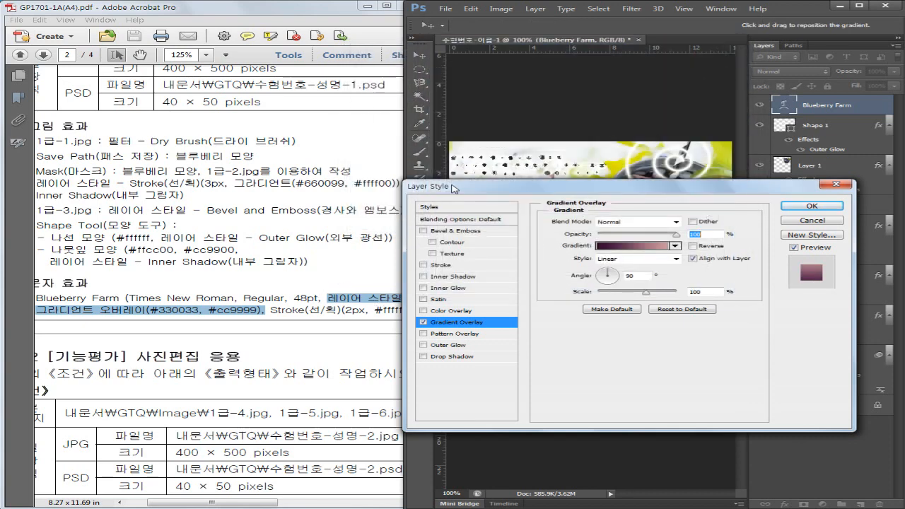
- Add a 2 px white (#ffffff) Stroke to the title and apply the layer style
{"action": "left_click", "coordinate": [438, 266]}
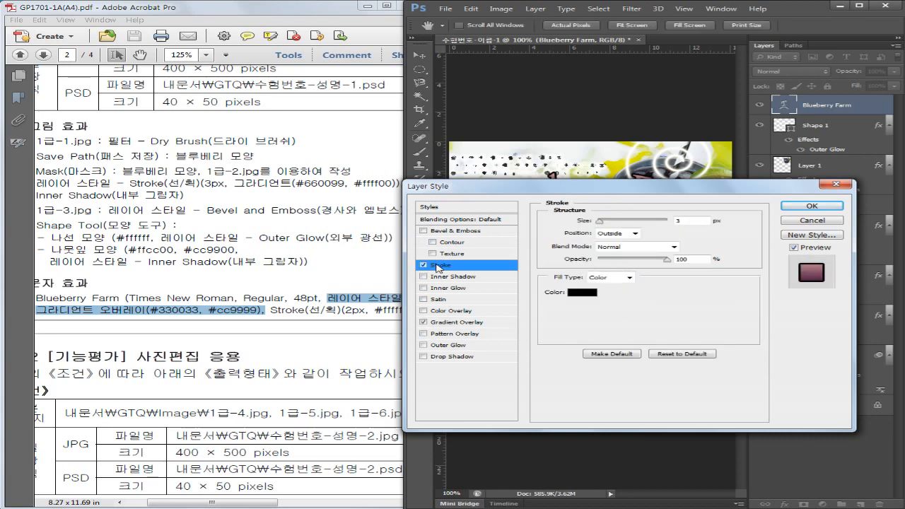
{"action": "type", "text": "2"}
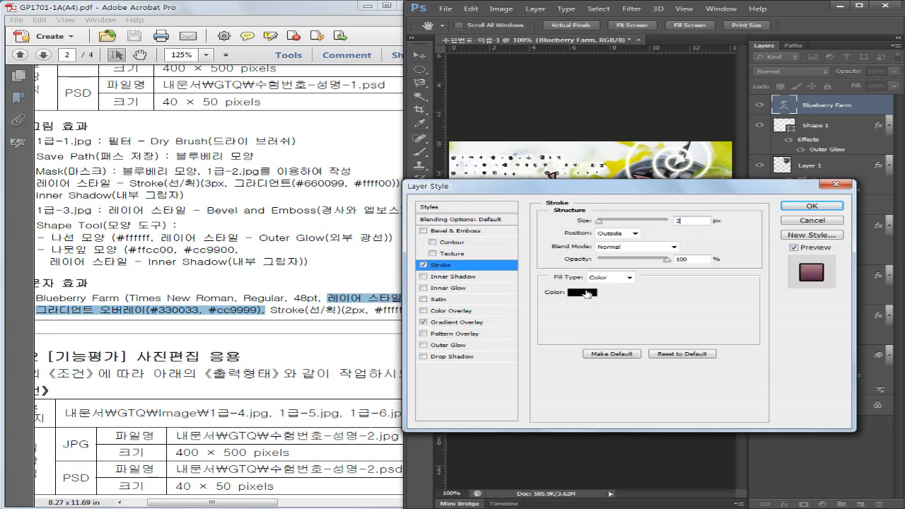
{"action": "left_click", "coordinate": [581, 292]}
{"action": "left_click", "coordinate": [363, 75]}
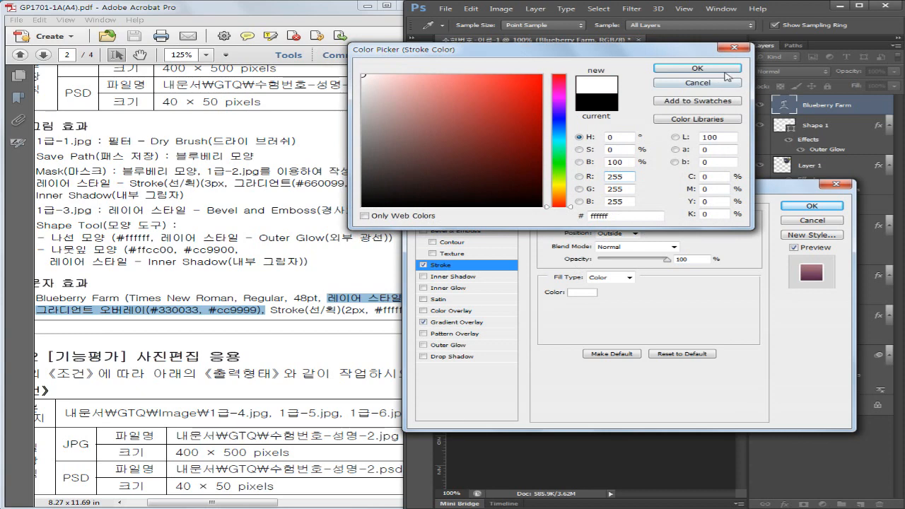
{"action": "left_click", "coordinate": [697, 68]}
{"action": "left_click", "coordinate": [812, 207]}
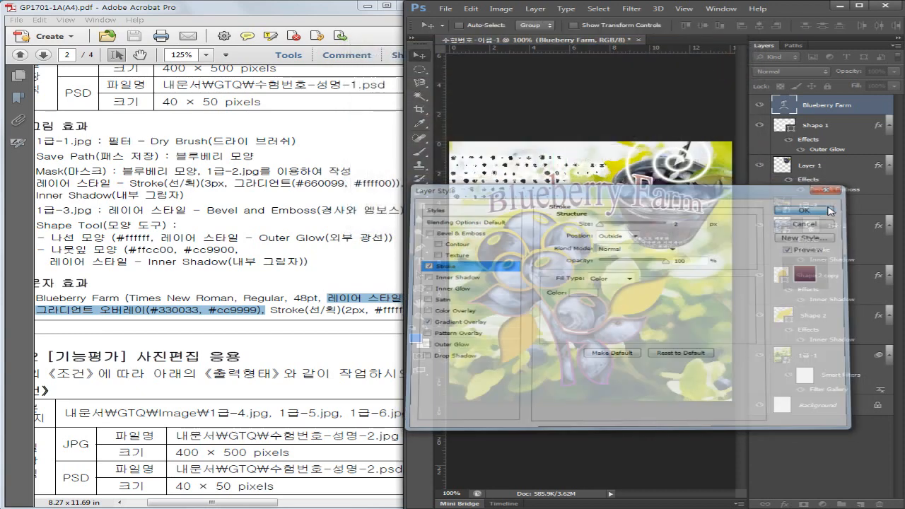
- Bring the sample output image into view in the PDF to compare it with the composition
{"action": "left_click", "coordinate": [376, 268]}
{"action": "left_click_drag", "start_coordinate": [344, 295], "coordinate": [183, 295]}
{"action": "left_click_drag", "start_coordinate": [288, 212], "coordinate": [104, 313]}
{"action": "left_click_drag", "start_coordinate": [240, 279], "coordinate": [287, 294]}
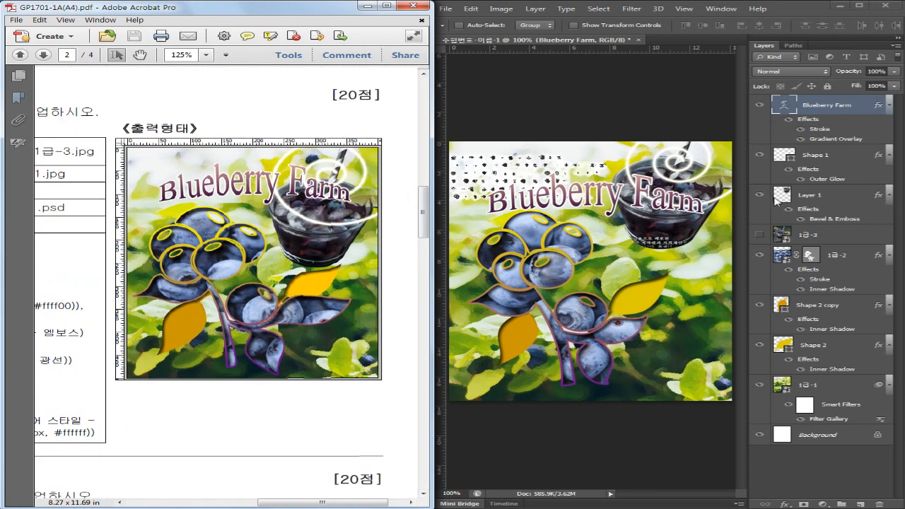
- Select the Blueberry Farm title layer in Photoshop and nudge the title slightly upward to match the sample
{"action": "left_click", "coordinate": [816, 200]}
{"action": "left_click", "coordinate": [831, 157]}
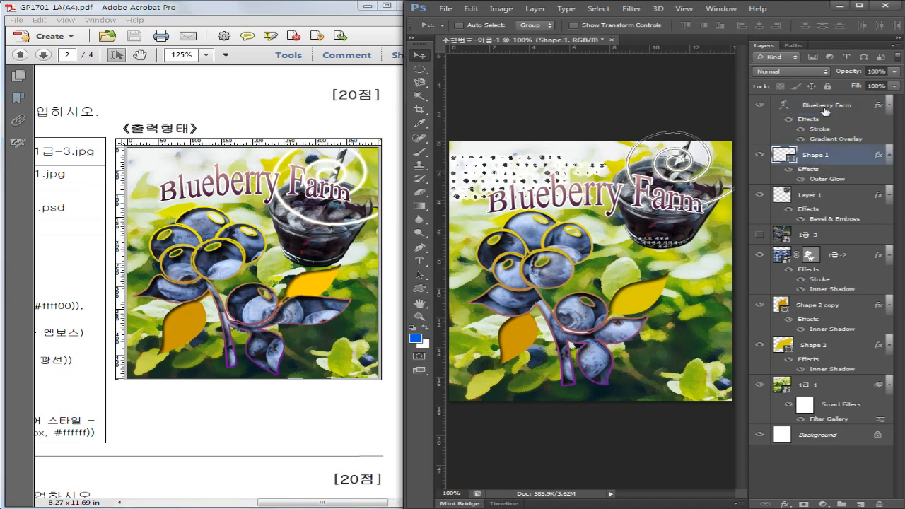
{"action": "left_click", "coordinate": [825, 108]}
{"action": "mouse_move", "coordinate": [572, 195]}
{"action": "left_mouse_down"}
{"action": "mouse_move", "coordinate": [578, 178]}
{"action": "mouse_move", "coordinate": [572, 188]}
{"action": "left_mouse_up"}
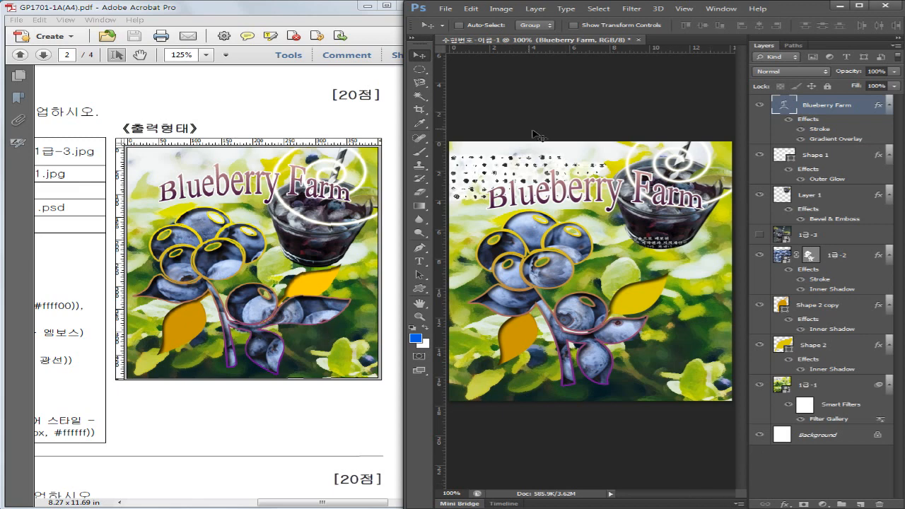
- Start a Save for Web export with the JPEG format at Maximum quality
{"action": "left_click", "coordinate": [445, 9]}
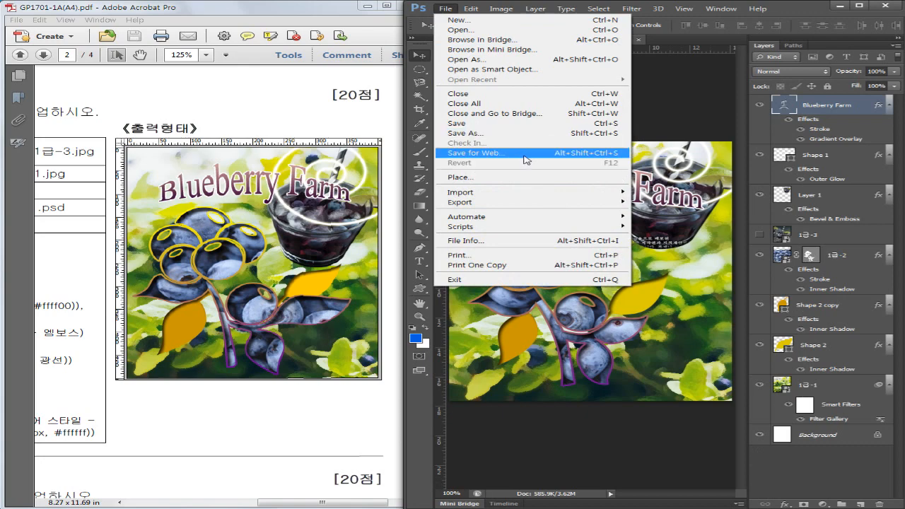
{"action": "left_click", "coordinate": [524, 156]}
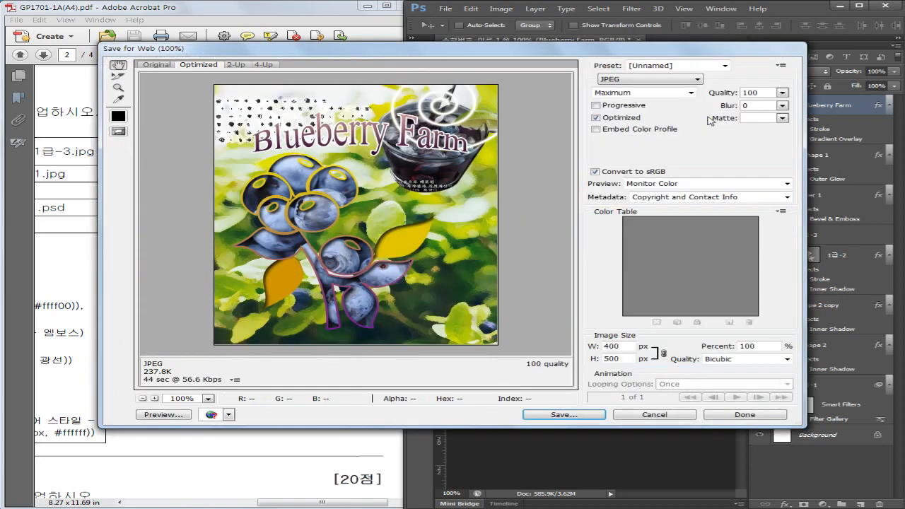
{"action": "left_click", "coordinate": [642, 79]}
{"action": "left_click", "coordinate": [642, 82]}
{"action": "left_click", "coordinate": [640, 92]}
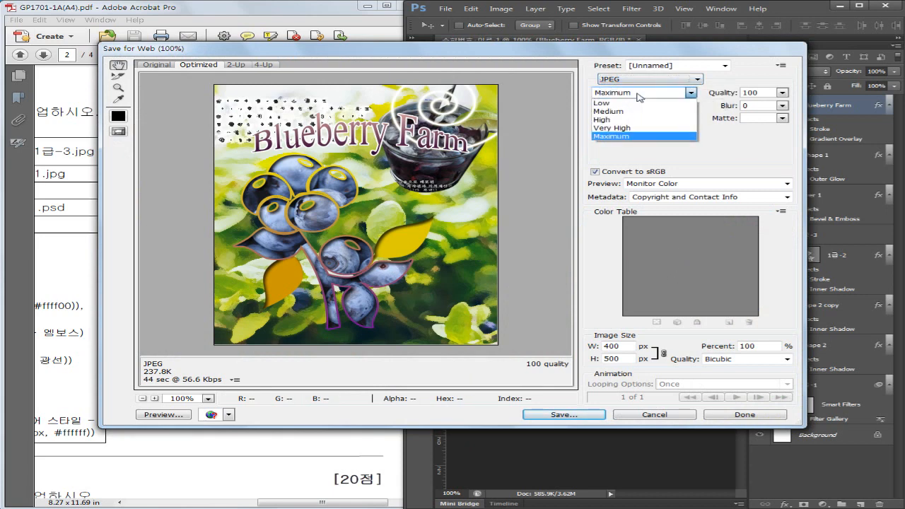
{"action": "left_click", "coordinate": [622, 137]}
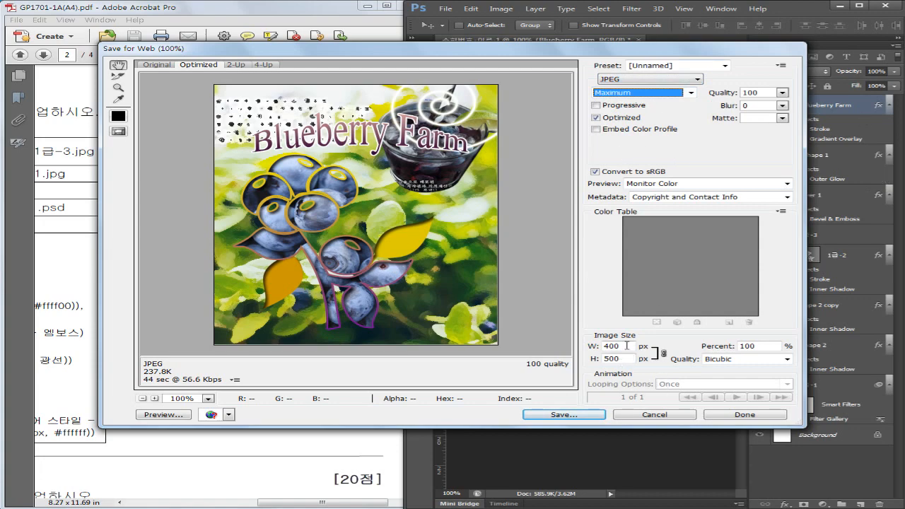
- Save the JPEG as 수험번호-이름-1.jpg in the [포토샵]17101_GTQ 1급(A)_문제및모범답안 folder inside gtq, accepting the file name warning
{"action": "left_click", "coordinate": [593, 415]}
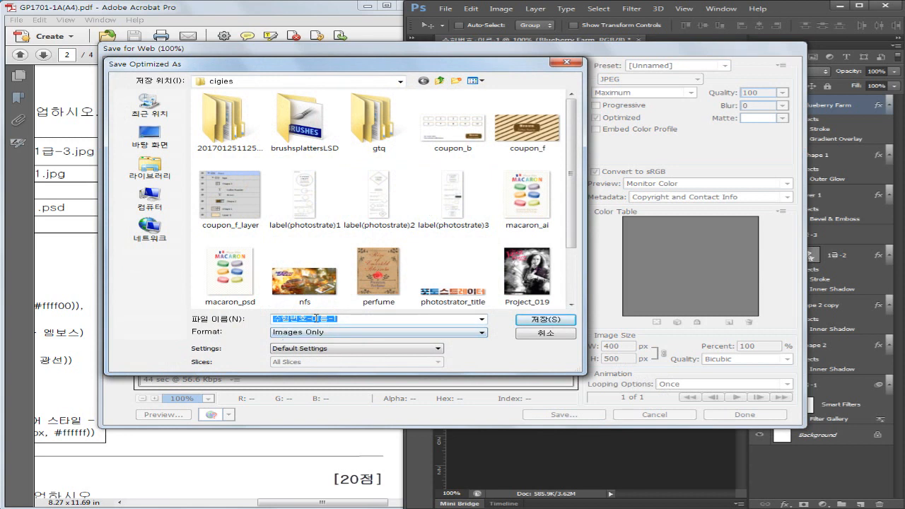
{"action": "double_click", "coordinate": [375, 120]}
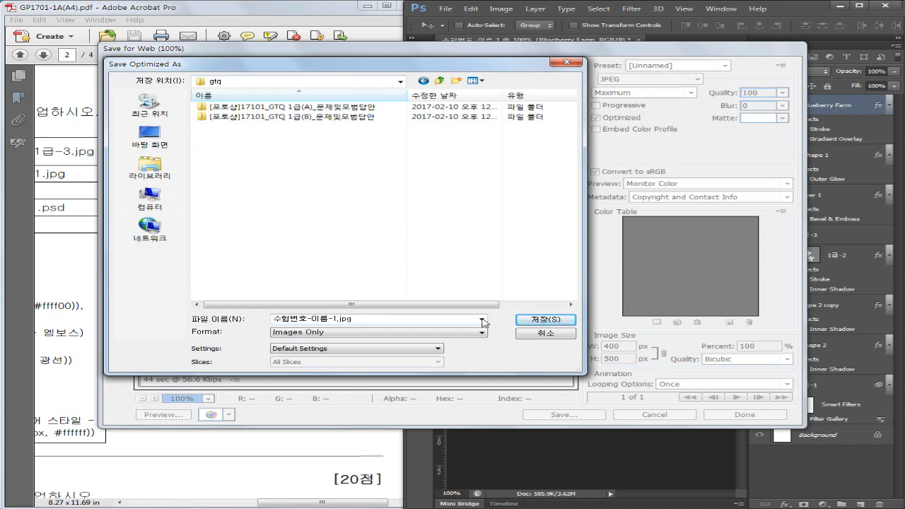
{"action": "double_click", "coordinate": [286, 107]}
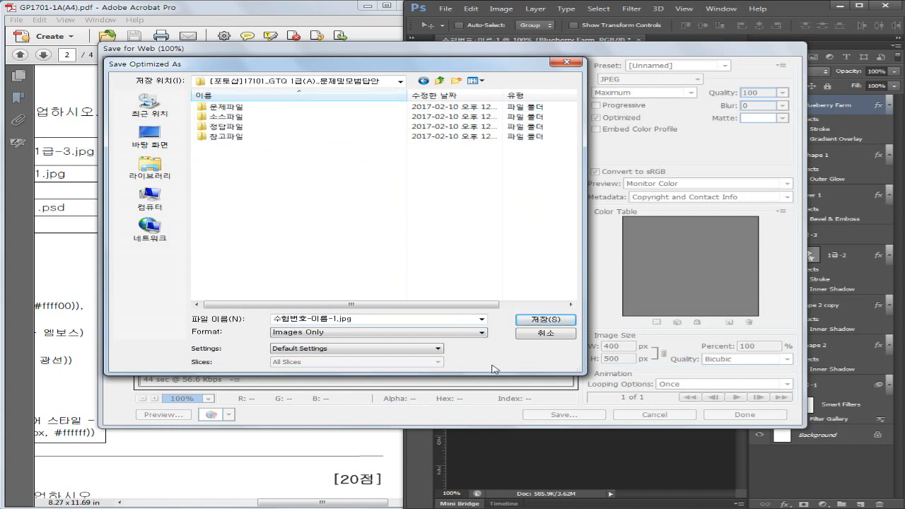
{"action": "left_click", "coordinate": [545, 320]}
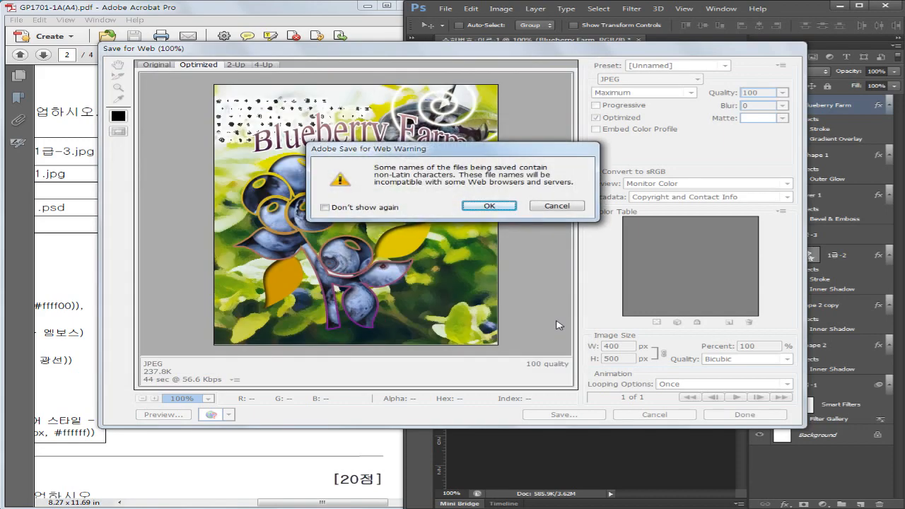
{"action": "left_click", "coordinate": [506, 206]}
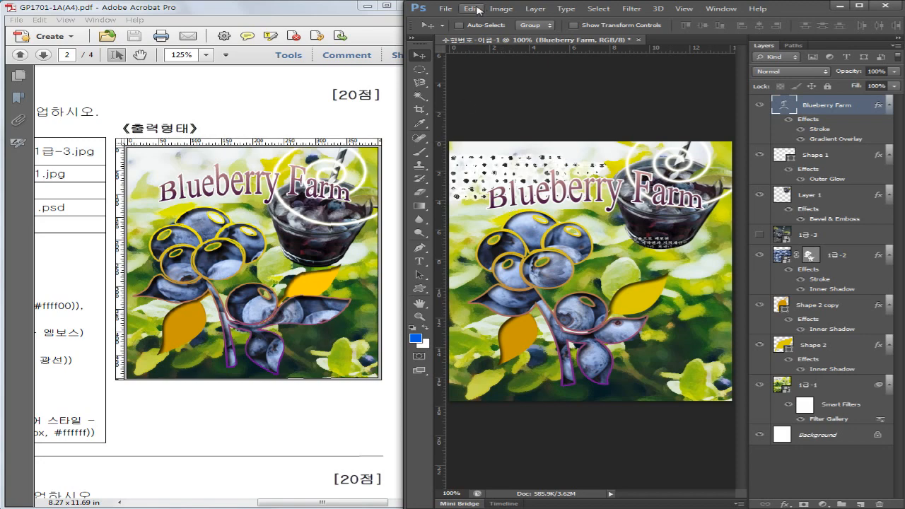
- Open the Image Size settings and highlight the required JPG (400 × 500 pixels) and PSD (40 × 50 pixels) sizes in the PDF
{"action": "left_click", "coordinate": [500, 10]}
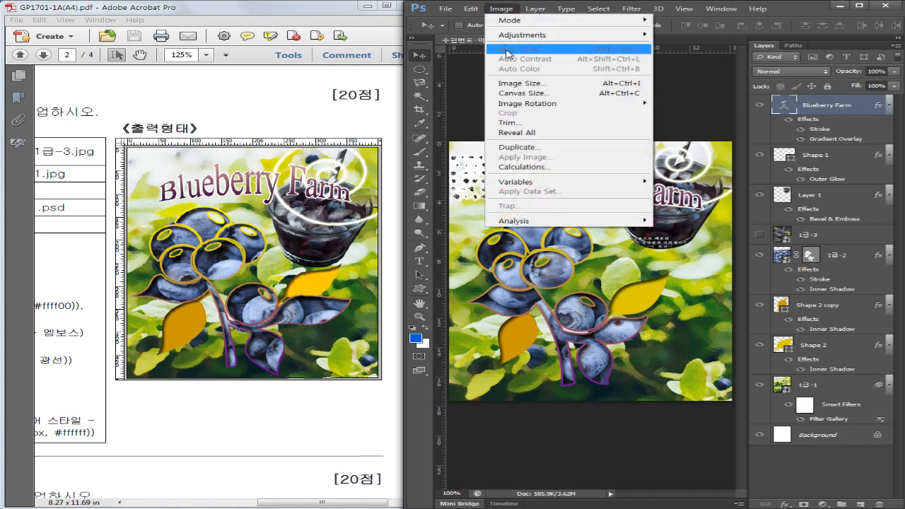
{"action": "left_click", "coordinate": [524, 84]}
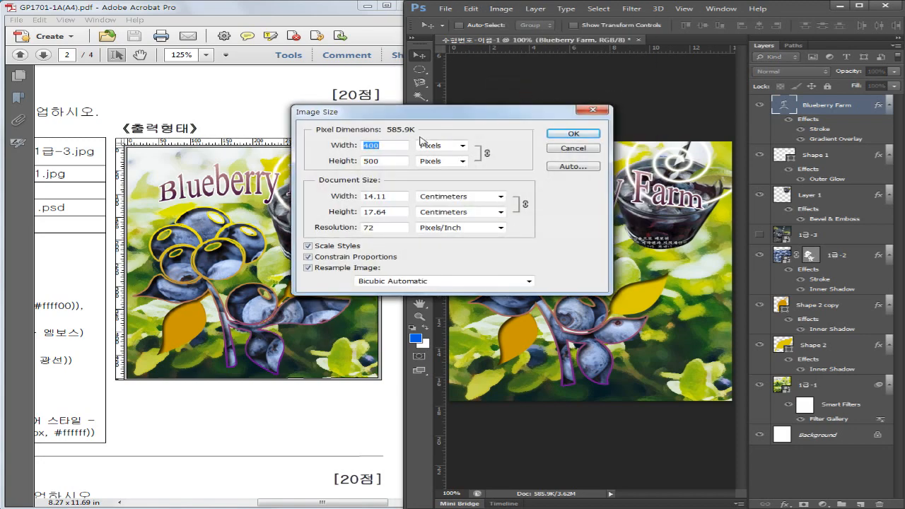
{"action": "left_click", "coordinate": [240, 438]}
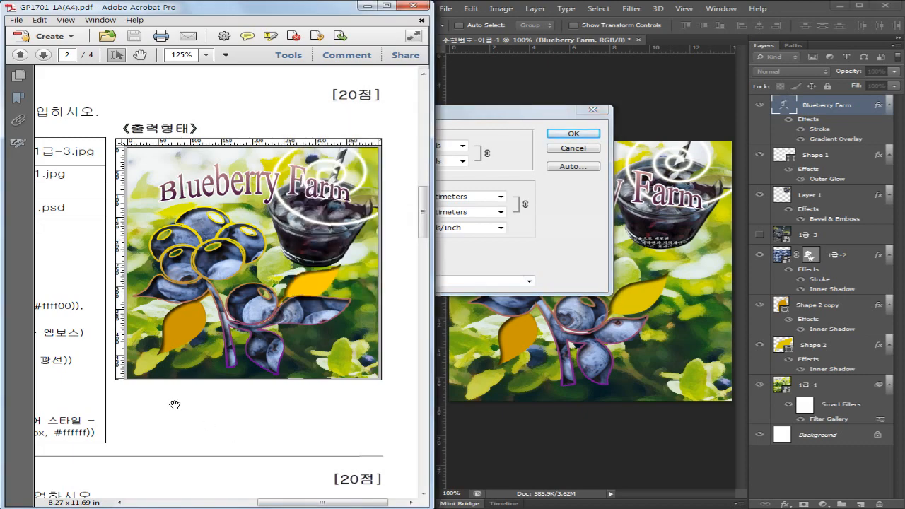
{"action": "scroll", "coordinate": [175, 404], "scroll_direction": "left", "scroll_amount": 5}
{"action": "left_click_drag", "start_coordinate": [143, 361], "coordinate": [90, 358]}
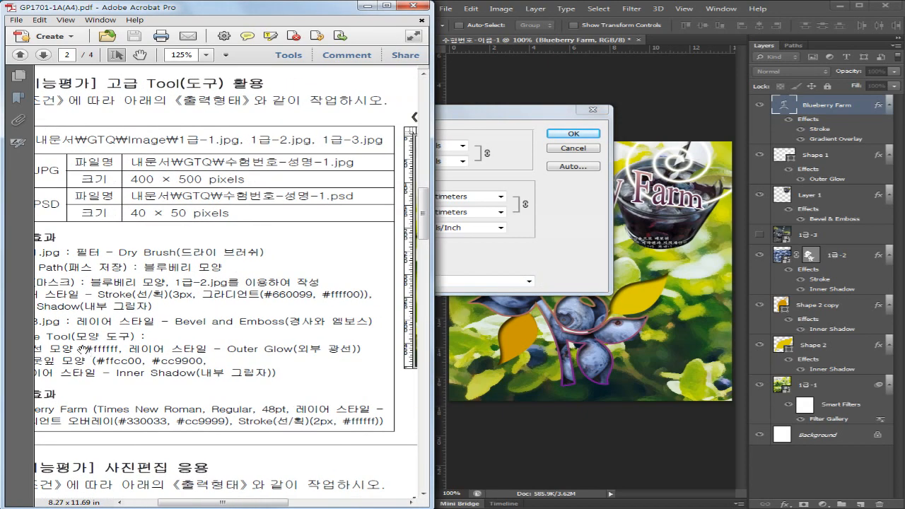
{"action": "left_click_drag", "start_coordinate": [132, 179], "coordinate": [239, 183]}
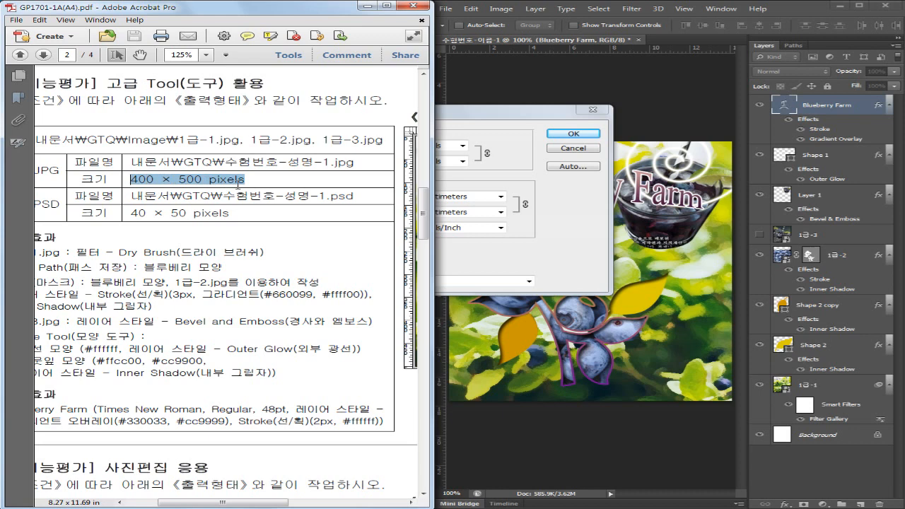
{"action": "left_click", "coordinate": [249, 245]}
{"action": "left_click_drag", "start_coordinate": [36, 205], "coordinate": [63, 204]}
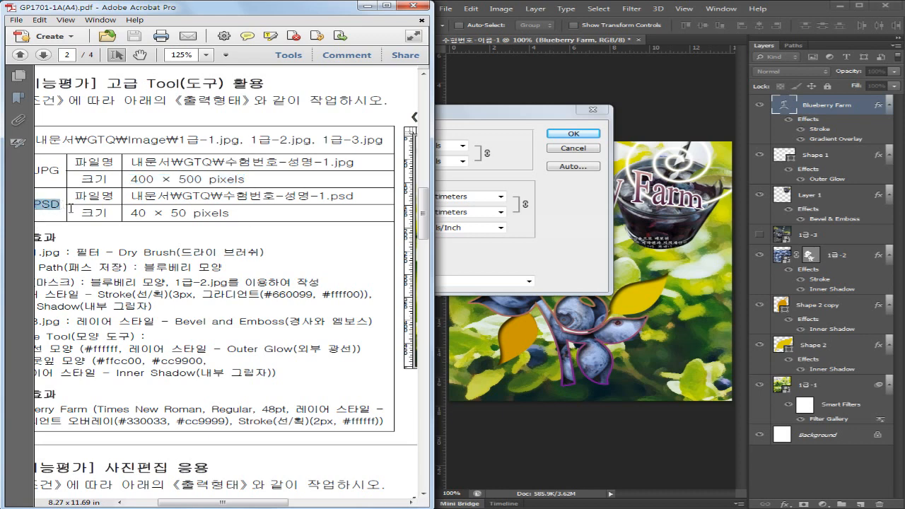
{"action": "left_click_drag", "start_coordinate": [127, 215], "coordinate": [215, 223]}
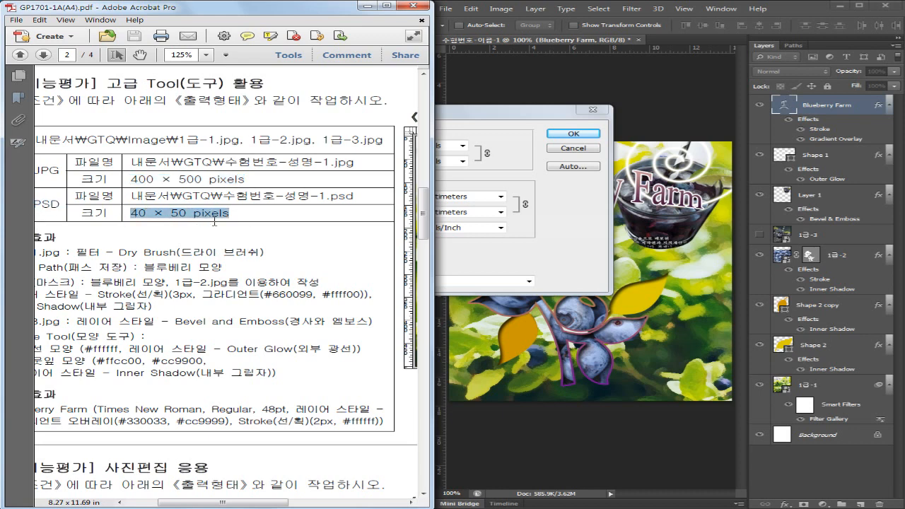
{"action": "left_click", "coordinate": [236, 355]}
- Resize the Photoshop image to 40 × 50 pixels with proportions constrained and styles scaled
{"action": "left_click", "coordinate": [501, 118]}
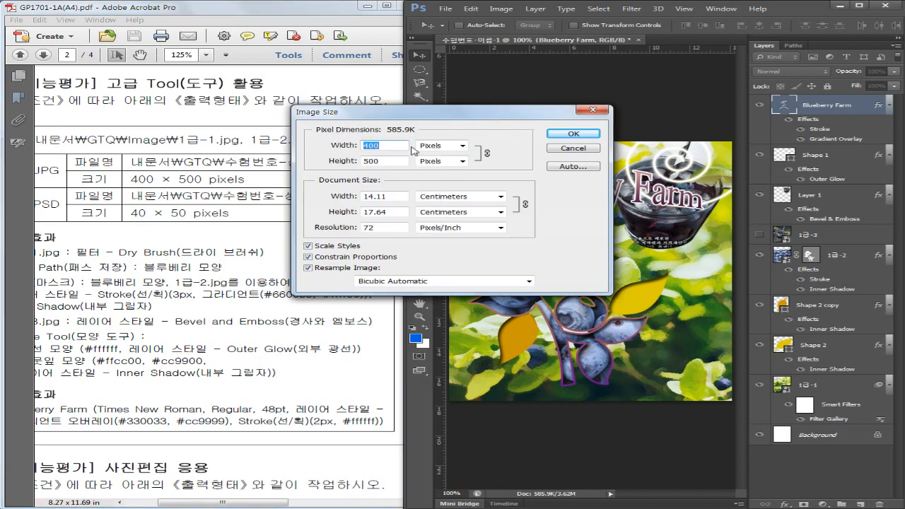
{"action": "type", "text": "40"}
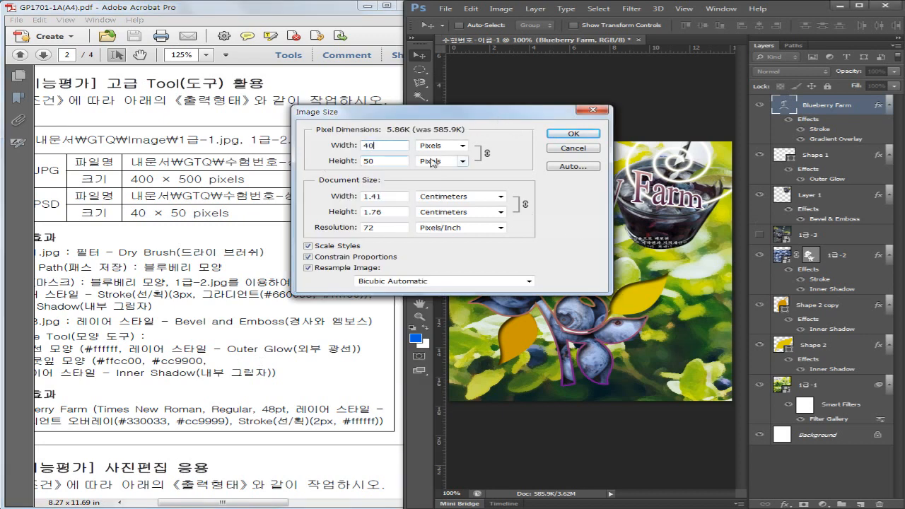
{"action": "left_click", "coordinate": [572, 135]}
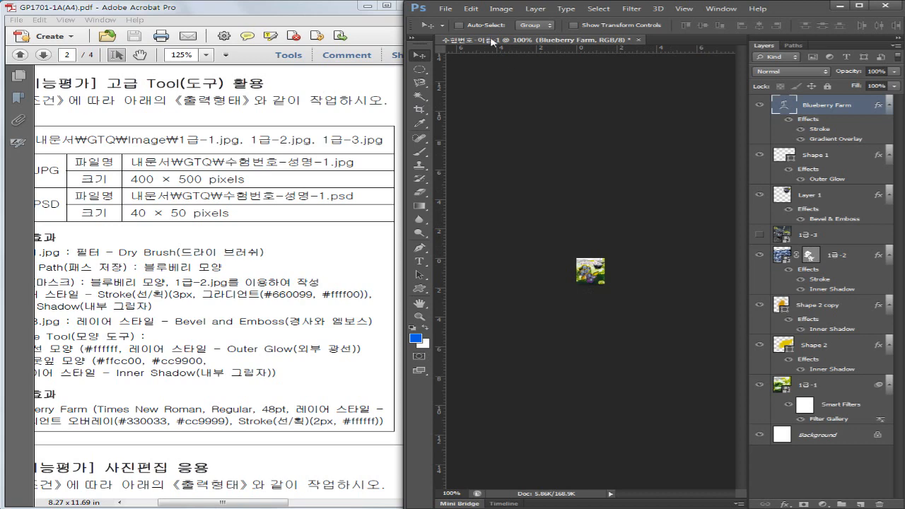
- Save the layered document as 수험번호-이름-1.psd in the [포토샵]17101_GTQ 1급(A)_문제및모범답안 folder inside cigies\gtq on drive D
{"action": "left_click", "coordinate": [453, 14]}
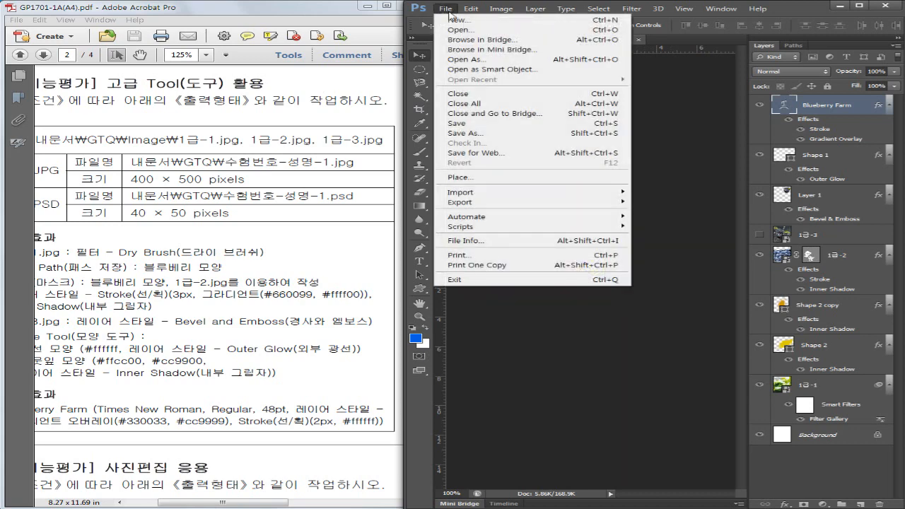
{"action": "left_click", "coordinate": [474, 126]}
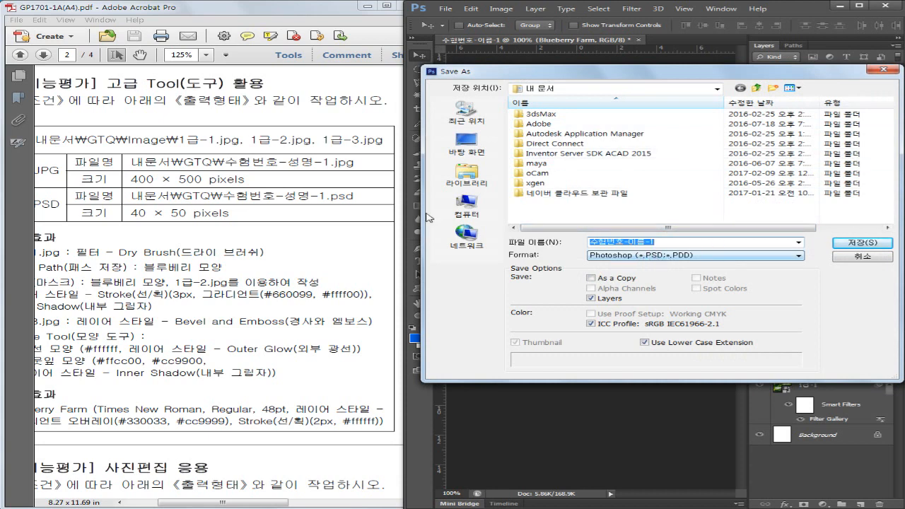
{"action": "left_click", "coordinate": [467, 205]}
{"action": "left_click", "coordinate": [767, 127]}
{"action": "double_click", "coordinate": [766, 127]}
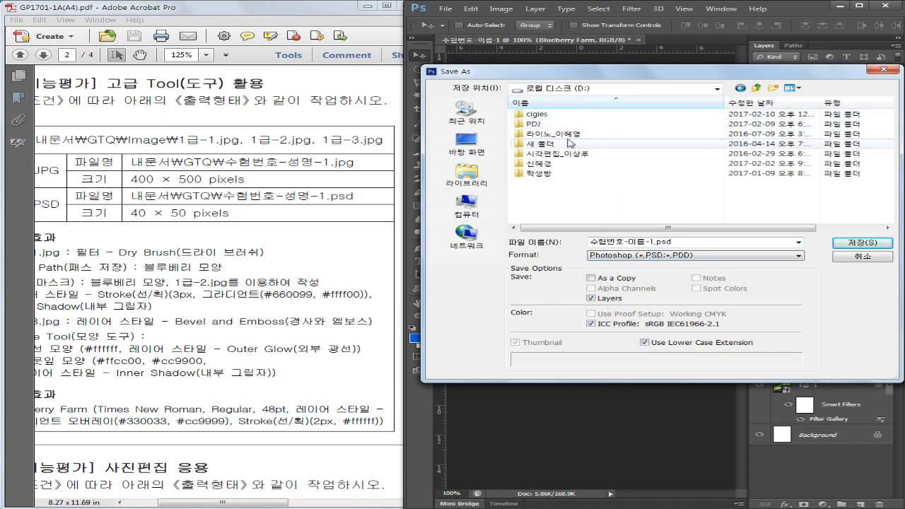
{"action": "double_click", "coordinate": [550, 118]}
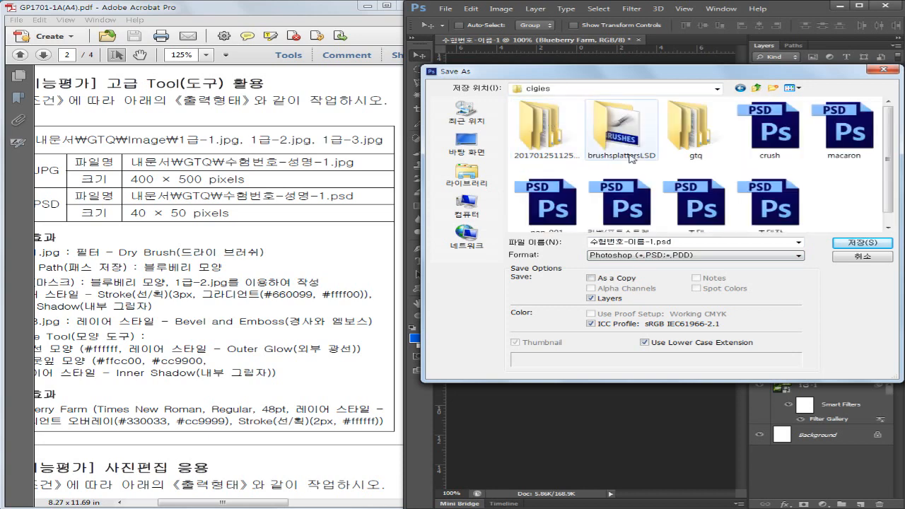
{"action": "double_click", "coordinate": [689, 127]}
{"action": "double_click", "coordinate": [580, 114]}
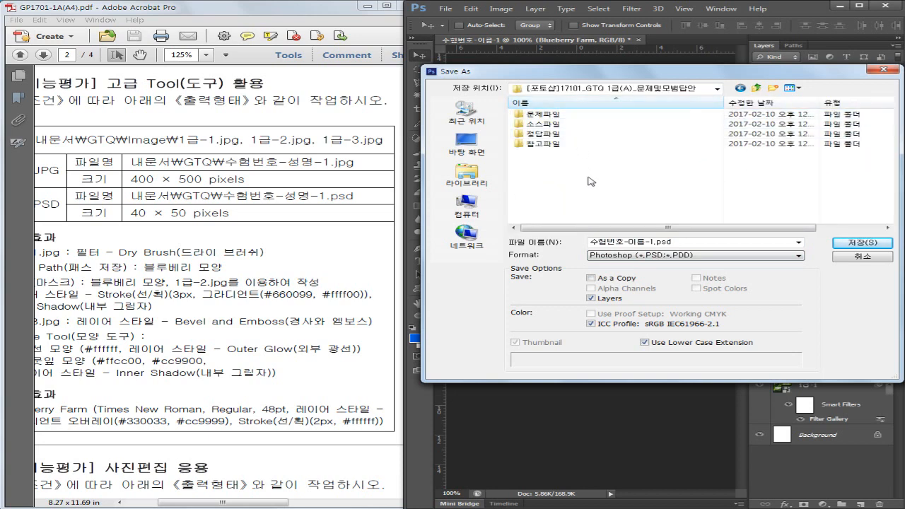
{"action": "left_click", "coordinate": [650, 244]}
{"action": "left_click", "coordinate": [862, 243]}
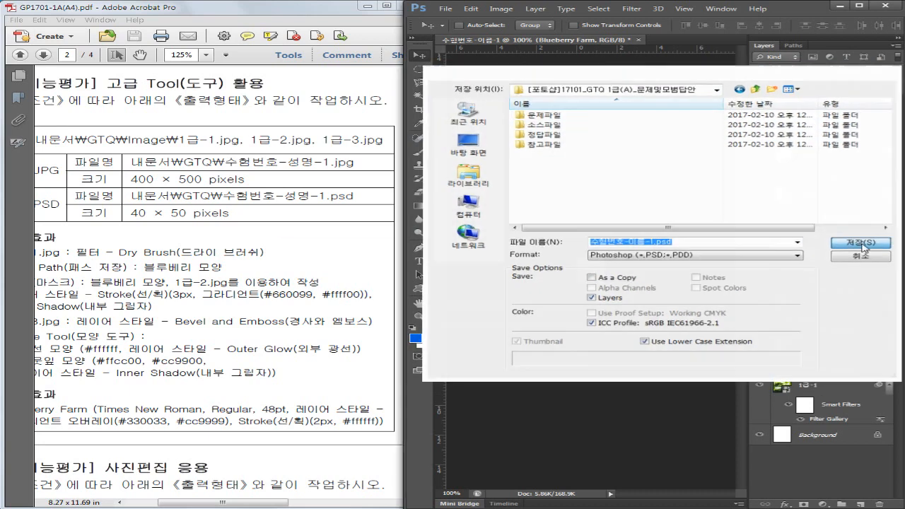
{"action": "left_click", "coordinate": [626, 160]}
- Switch to Windows Explorer and check the exported JPEG and PSD in the [포토샵]17101_GTQ 1급(A)_문제및모범답안 folder
{"action": "left_click", "coordinate": [92, 508]}
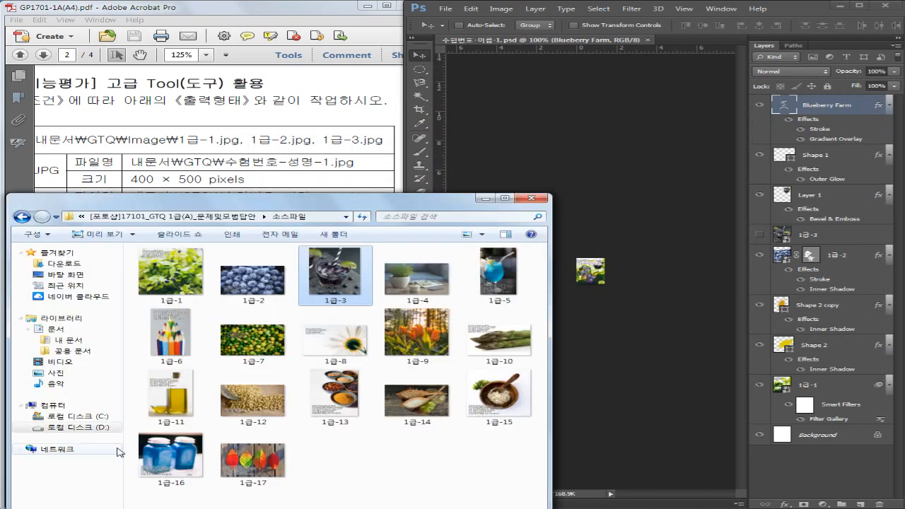
{"action": "left_click_drag", "start_coordinate": [242, 205], "coordinate": [499, 63]}
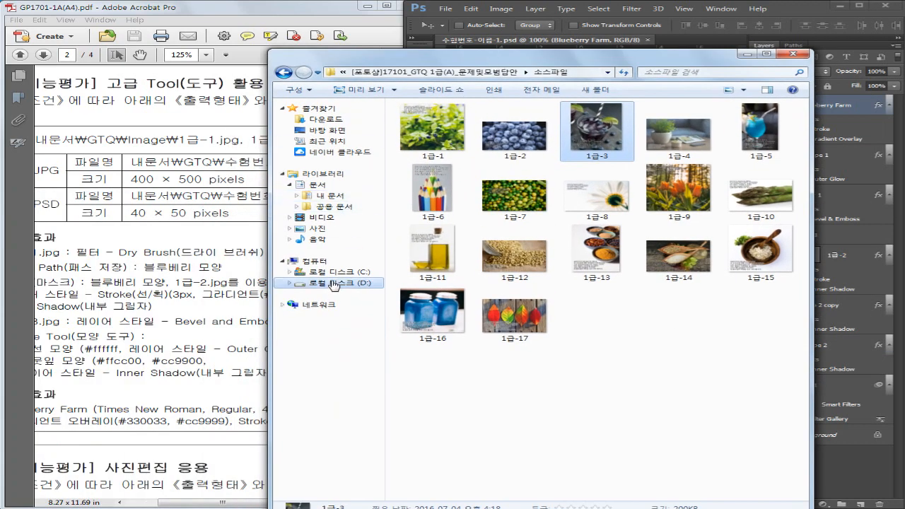
{"action": "left_click", "coordinate": [482, 73]}
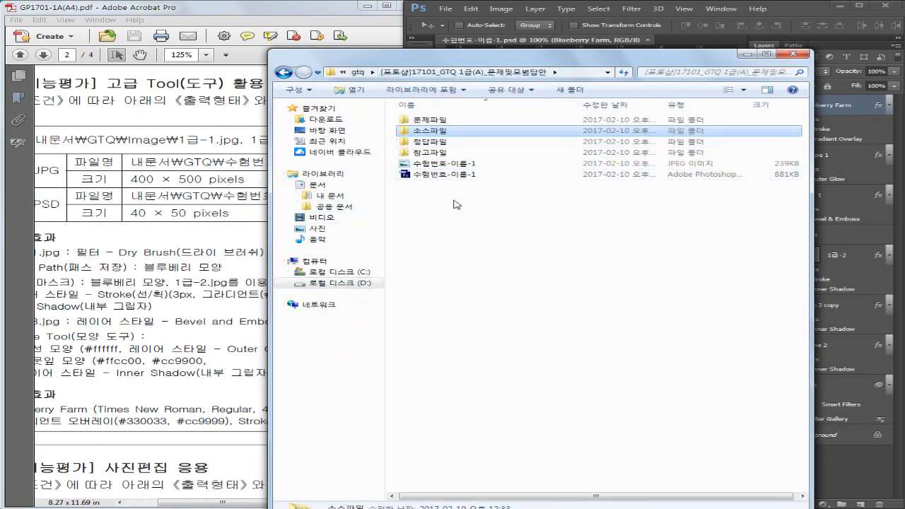
{"action": "left_click", "coordinate": [456, 164]}
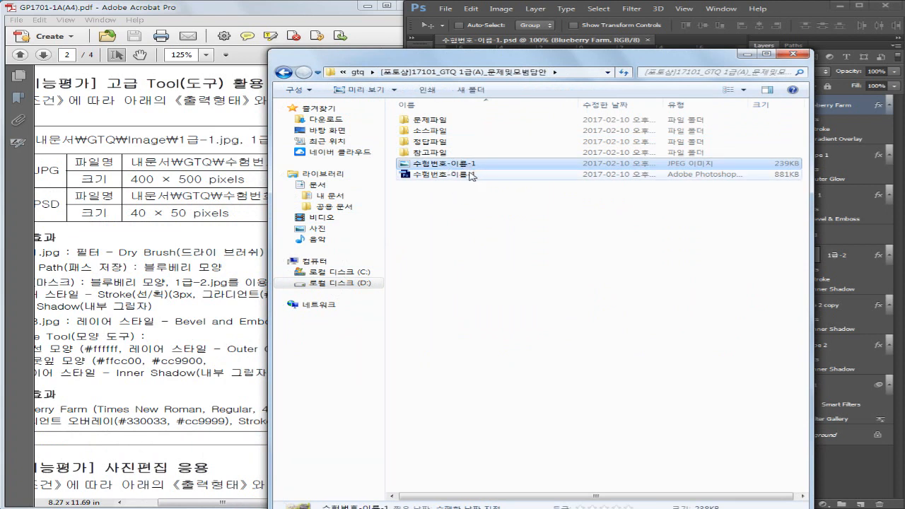
{"action": "left_click", "coordinate": [470, 175]}
{"action": "left_click", "coordinate": [445, 165]}
{"action": "left_click", "coordinate": [454, 176]}
{"action": "left_click", "coordinate": [459, 164]}
{"action": "left_click", "coordinate": [461, 175]}
{"action": "left_click_drag", "start_coordinate": [462, 206], "coordinate": [417, 166]}
{"action": "left_click", "coordinate": [493, 265]}
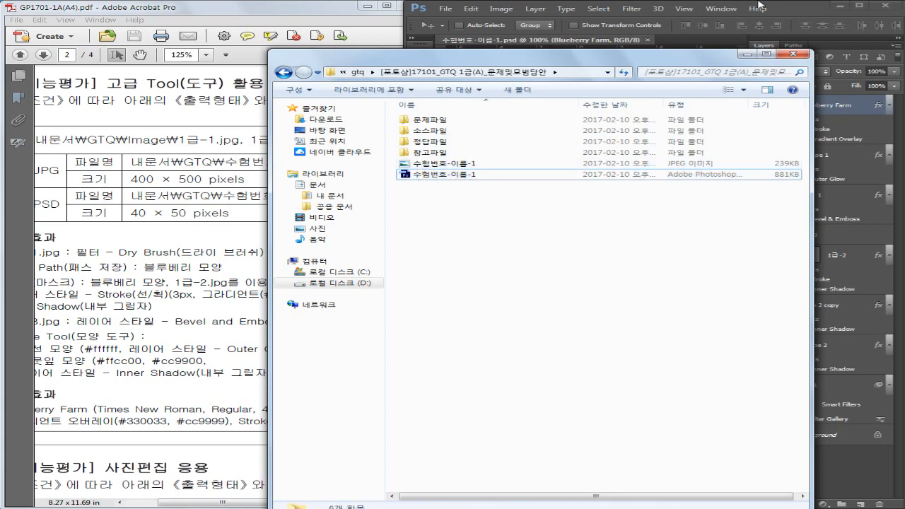
- Return to the exam PDF in Acrobat and highlight the required PSD size of 40 × 50 pixels
{"action": "left_click", "coordinate": [793, 12]}
{"action": "left_click", "coordinate": [157, 218]}
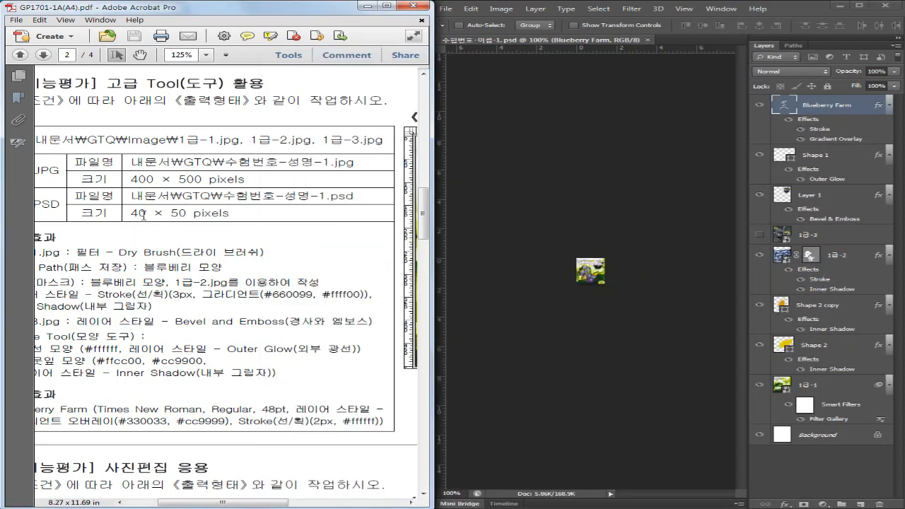
{"action": "left_click_drag", "start_coordinate": [132, 213], "coordinate": [233, 214]}
{"action": "left_click", "coordinate": [263, 223]}
- Switch back to Photoshop and undo the image resize
{"action": "left_click", "coordinate": [612, 296]}
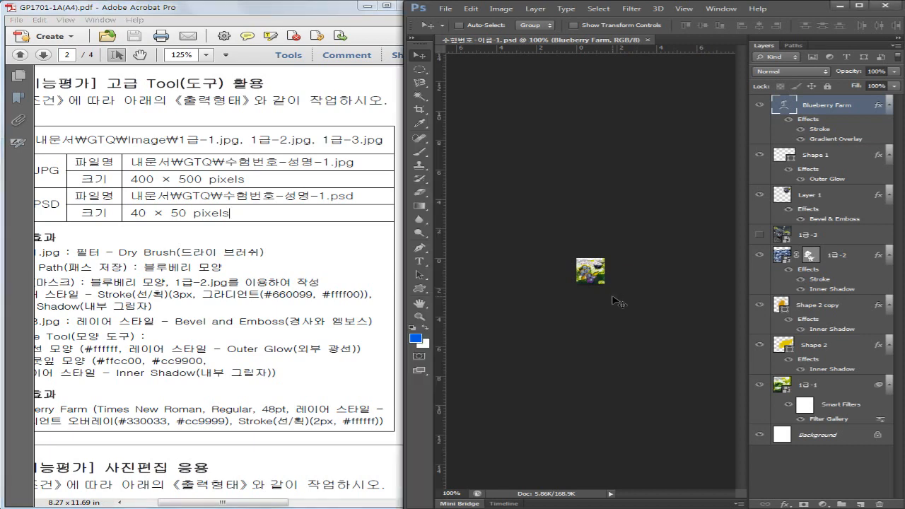
{"action": "key", "text": "ctrl+z"}
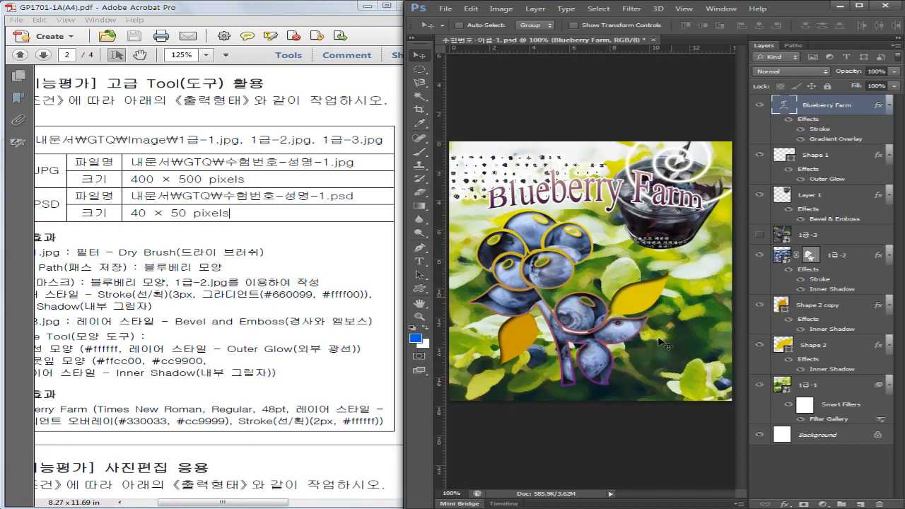